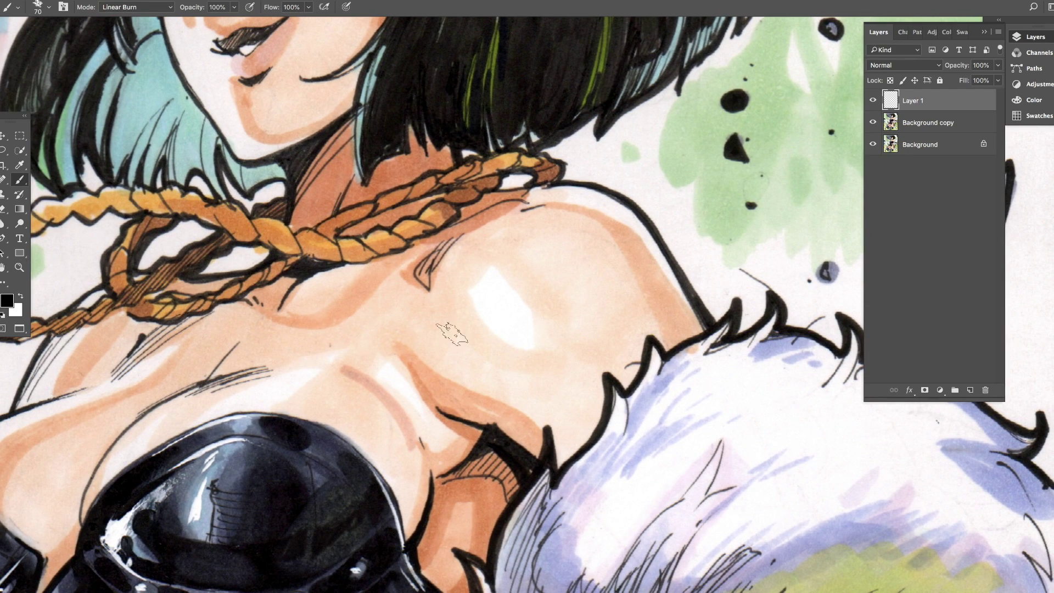
# Step: Load the Soft_BRush_Limits tool preset and fine-tune the brush size
pyautogui.click(365, 3)
pyautogui.click(373, 360)
pyautogui.click(82, 516)
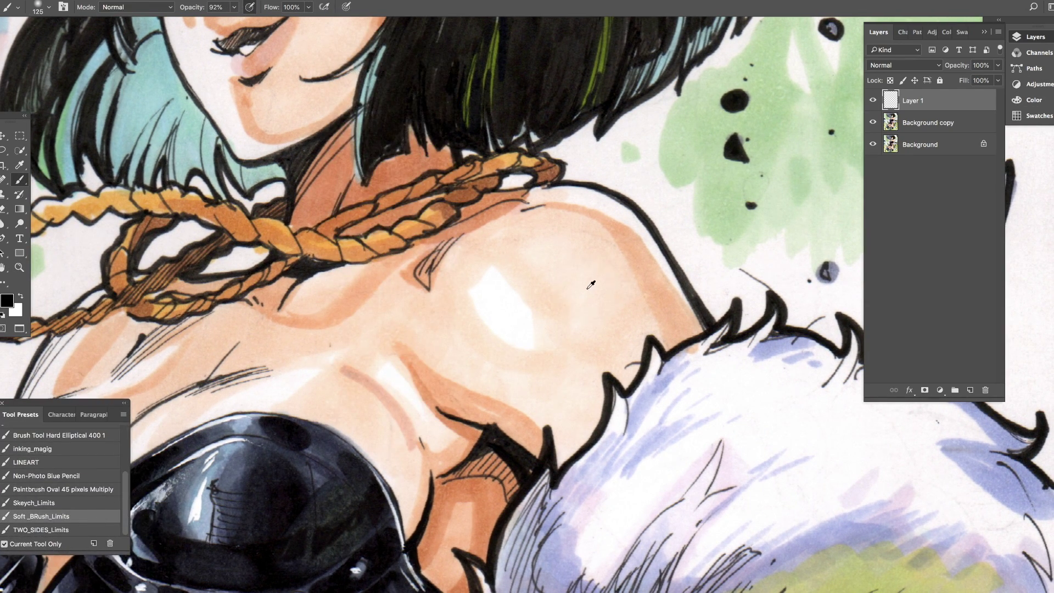
pyautogui.press('[')
pyautogui.press('[')
pyautogui.press('[')
pyautogui.press('[')
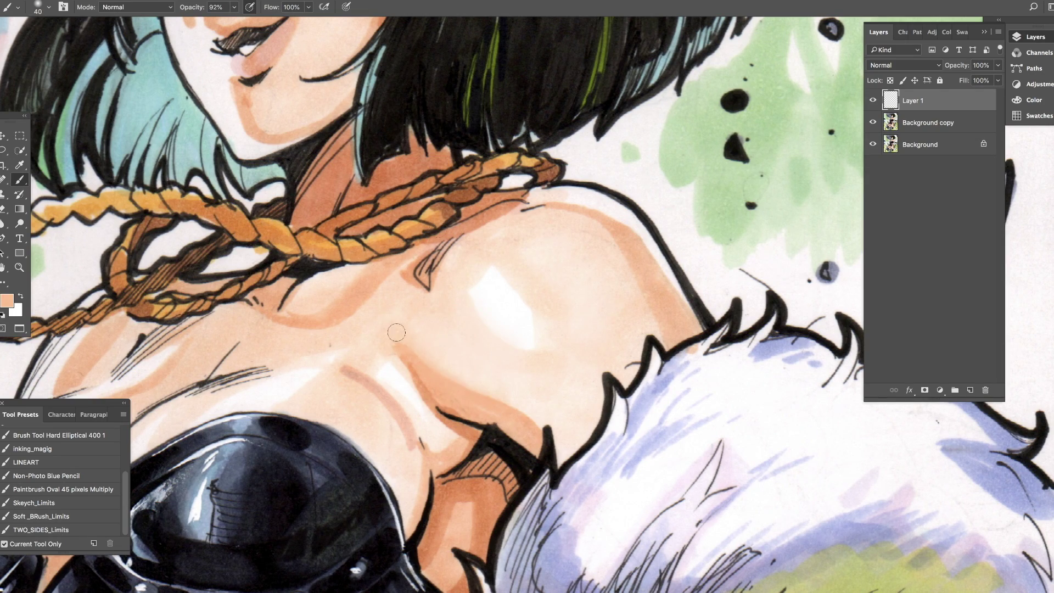
pyautogui.scroll(10, 396, 332)
pyautogui.hotkey('ctrl', '+')
pyautogui.press(']')
pyautogui.press(']')
pyautogui.press(']')
pyautogui.press(']')
pyautogui.press(']')
pyautogui.press(']')
pyautogui.press(']')
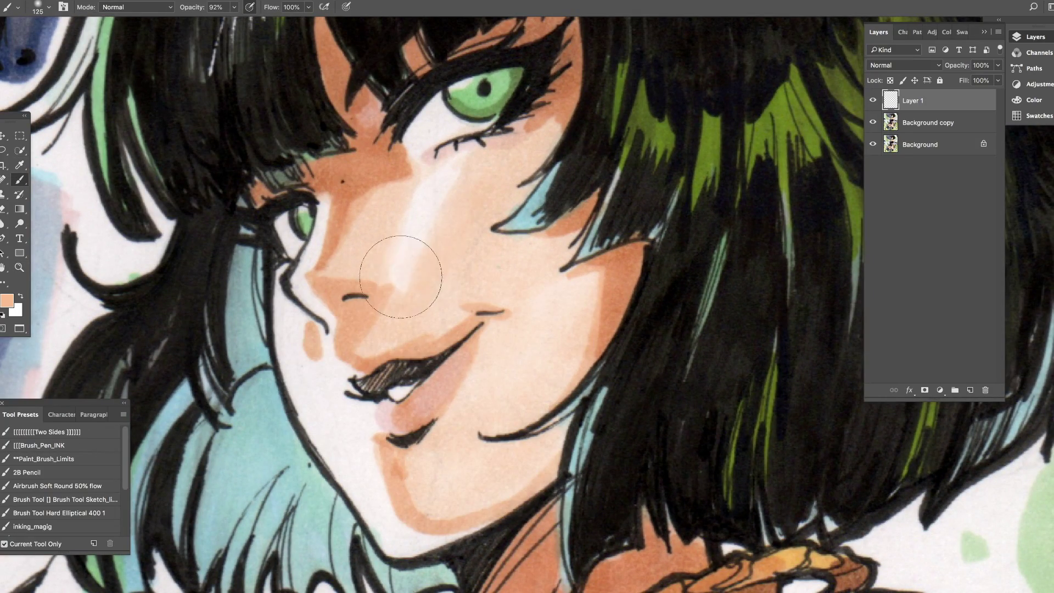
pyautogui.press('[')
pyautogui.press('[')
pyautogui.press('[')
pyautogui.press('[')
pyautogui.press('[')
pyautogui.press('[')
pyautogui.press('[')
pyautogui.press('[')
pyautogui.press('[')
pyautogui.press('[')
pyautogui.scroll(-2, 420, 408)
pyautogui.scroll(3, 484, 415)
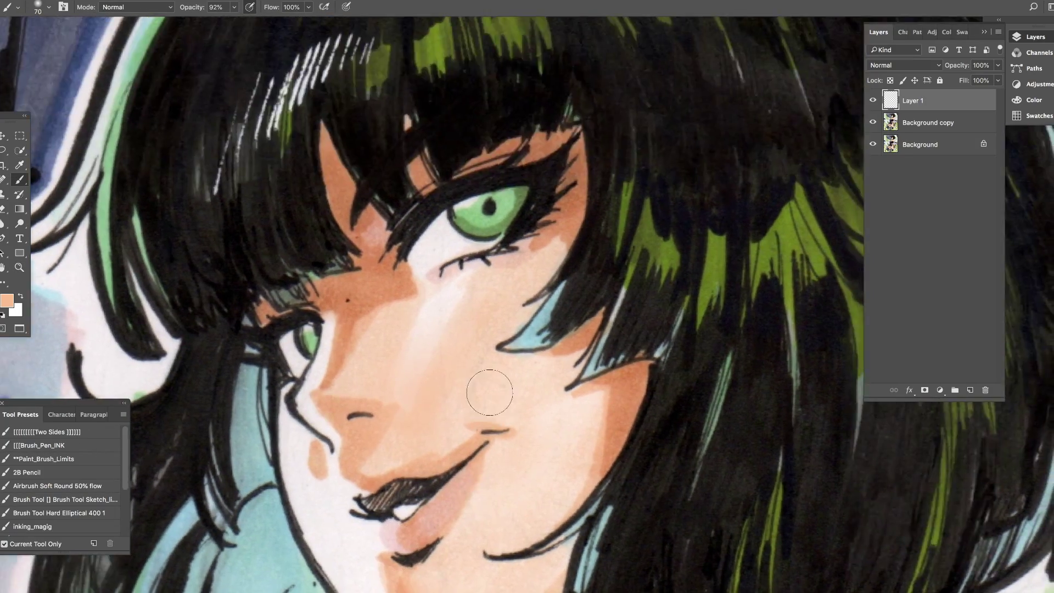
# Step: Apply a Levels adjustment to the Background copy and reset the paint colour to black
pyautogui.hotkey('alt', '[')
pyautogui.hotkey('ctrl', 'l')
pyautogui.press('Return')
pyautogui.click(92, 435)
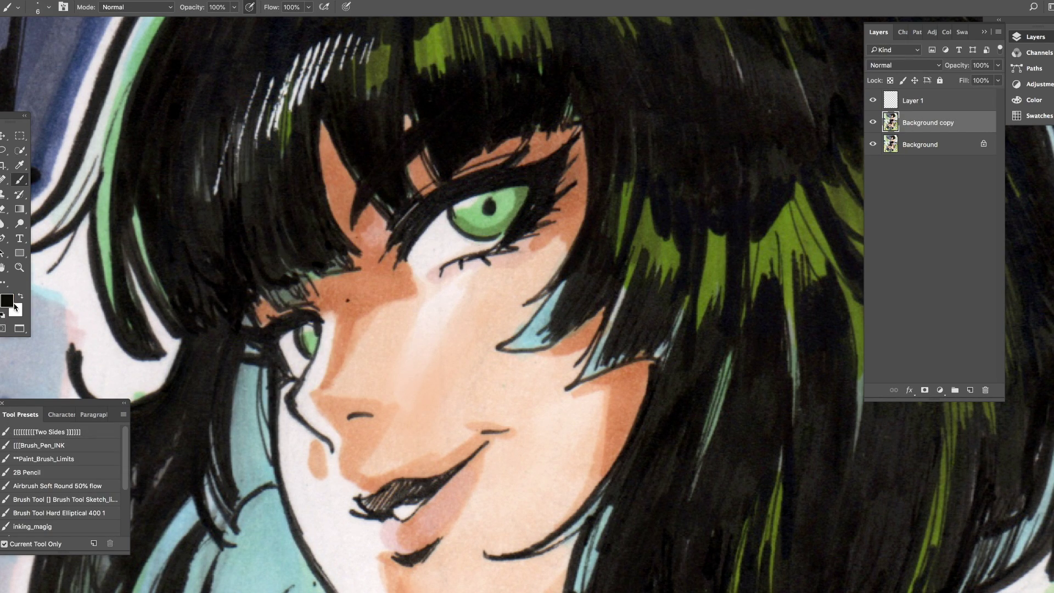
# Step: Thicken the upper eyelid line along the iris with a small black brush
pyautogui.press('[')
pyautogui.press('[')
pyautogui.press('[')
pyautogui.press('[')
pyautogui.moveTo(407, 250); pyautogui.dragTo(526, 189)
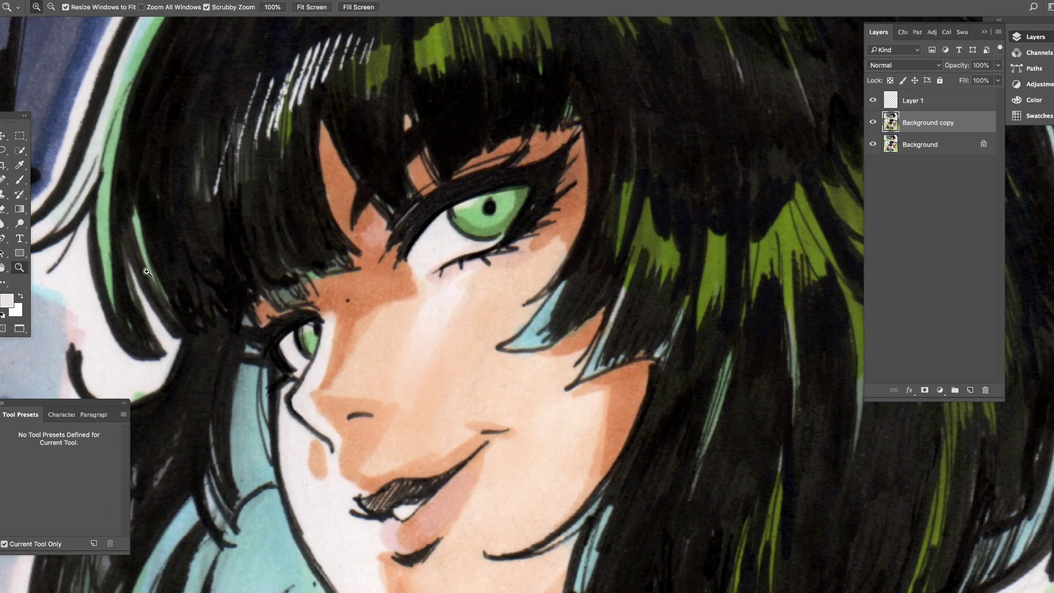
pyautogui.scroll(-3, 393, 299)
# Step: Choose a light blue paint colour and make the brush slightly larger
pyautogui.click(7, 300)
pyautogui.press('Return')
pyautogui.press(']')
pyautogui.press(']')
pyautogui.press(']')
pyautogui.press(']')
pyautogui.press(']')
pyautogui.press(']')
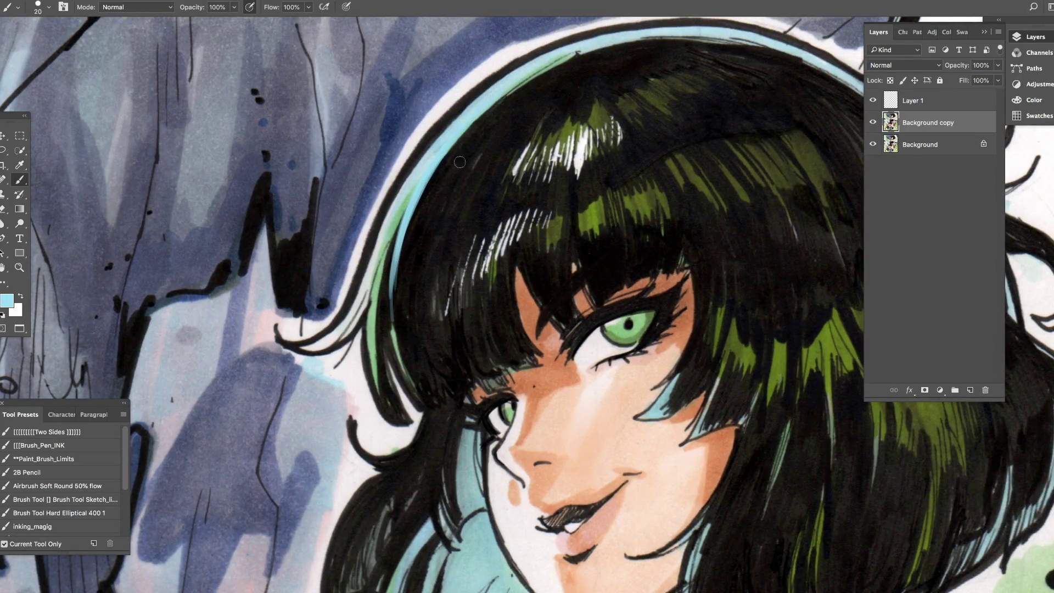
pyautogui.scroll(-15, 549, 307)
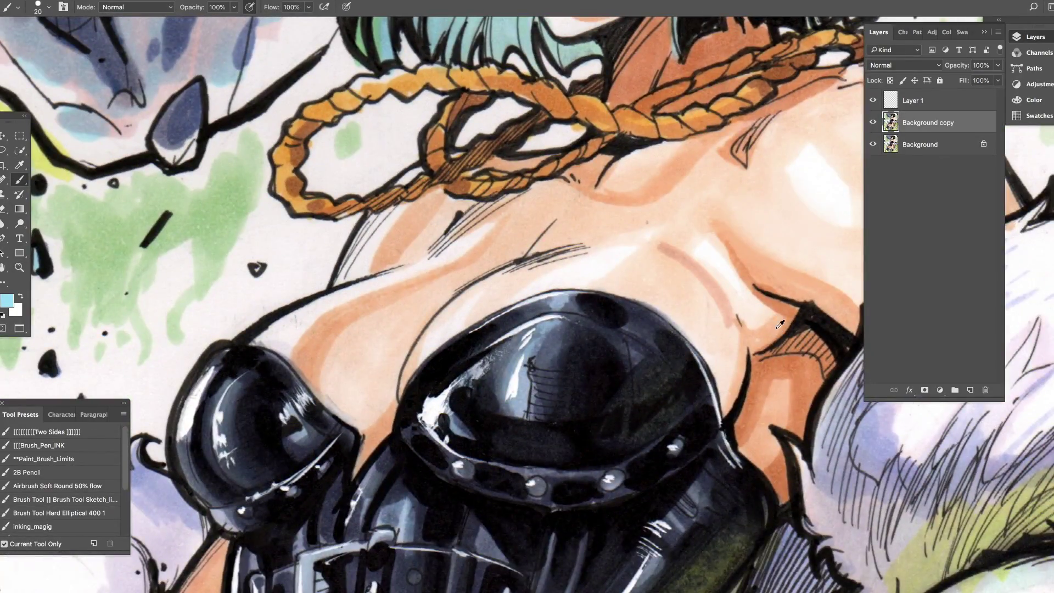
# Step: Sample the skin tone from the drawing and progressively enlarge the brush for retouching
pyautogui.keyDown('alt'); pyautogui.click(779, 324); pyautogui.keyUp('alt')
pyautogui.scroll(2, 571, 304)
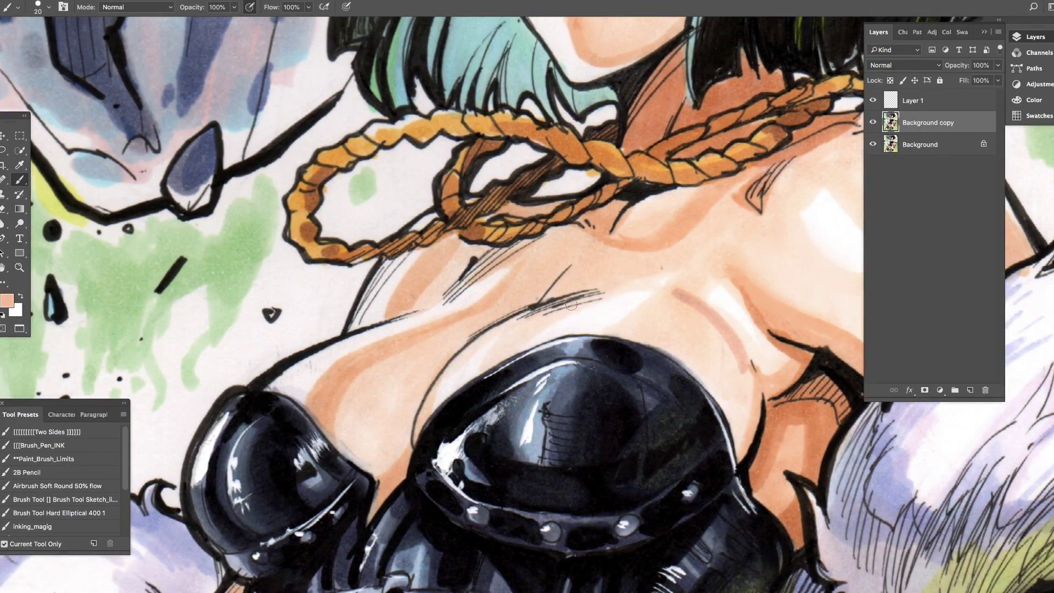
pyautogui.scroll(-5, 510, 356)
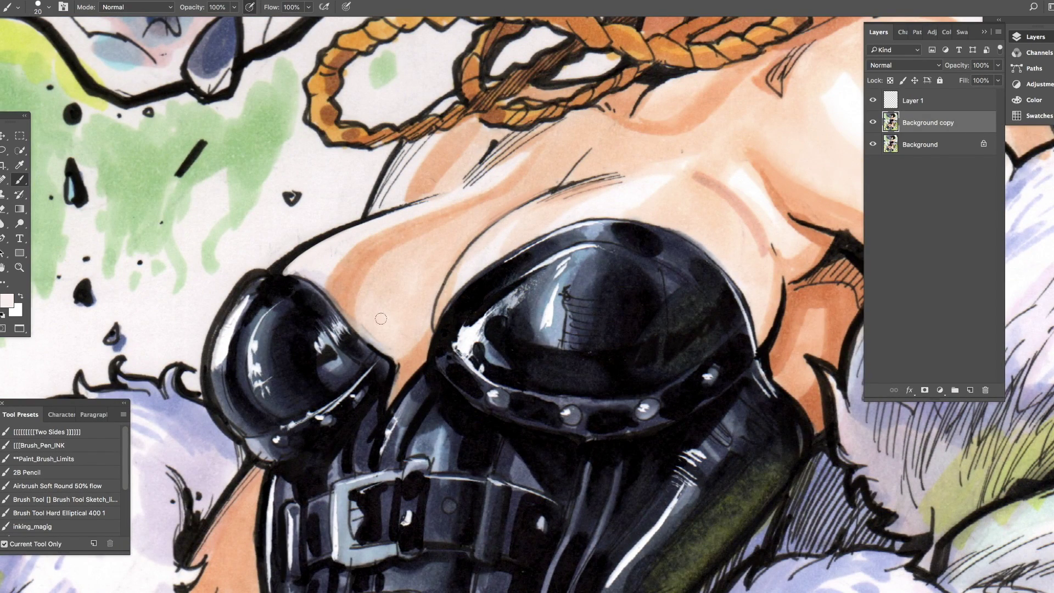
pyautogui.hscroll(2, 391, 352)
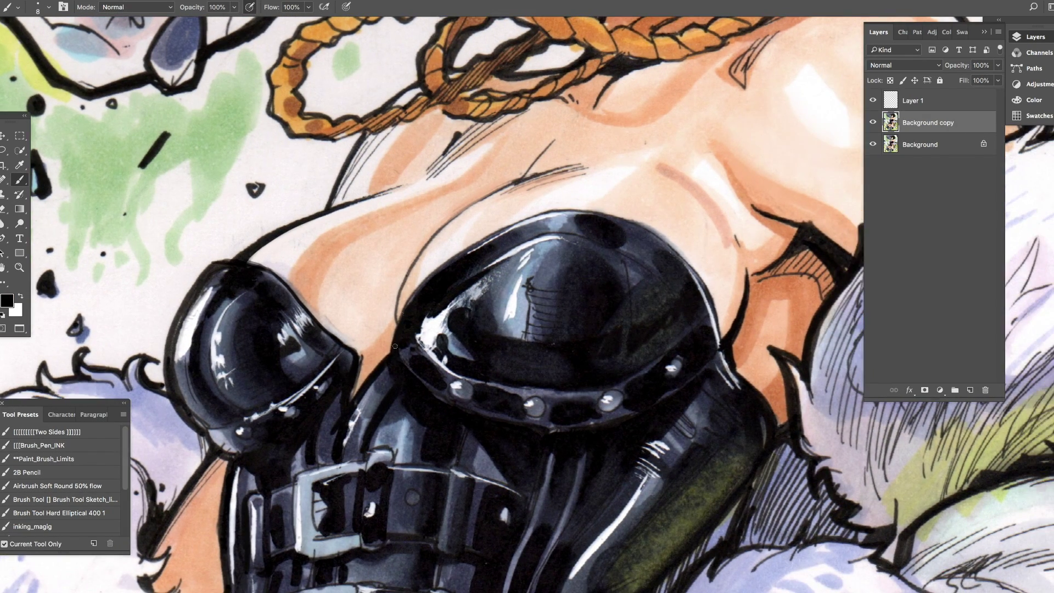
pyautogui.scroll(-2, 565, 247)
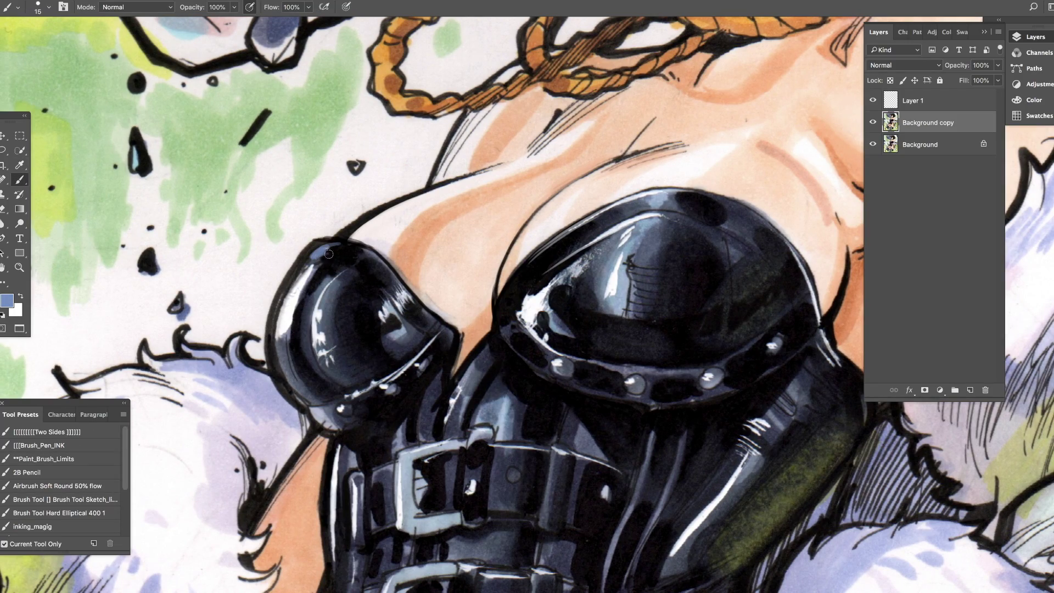
pyautogui.press(']')
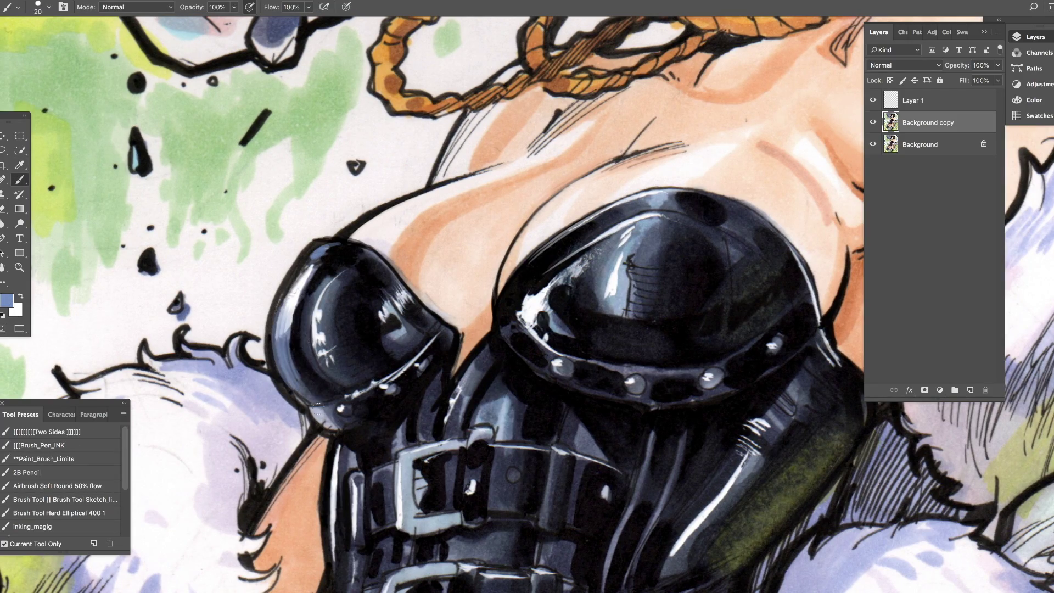
pyautogui.scroll(-3, 403, 217)
pyautogui.hscroll(4, 403, 217)
pyautogui.press(']')
pyautogui.press(']')
pyautogui.press(']')
pyautogui.scroll(-5, 399, 234)
pyautogui.hscroll(-4, 399, 235)
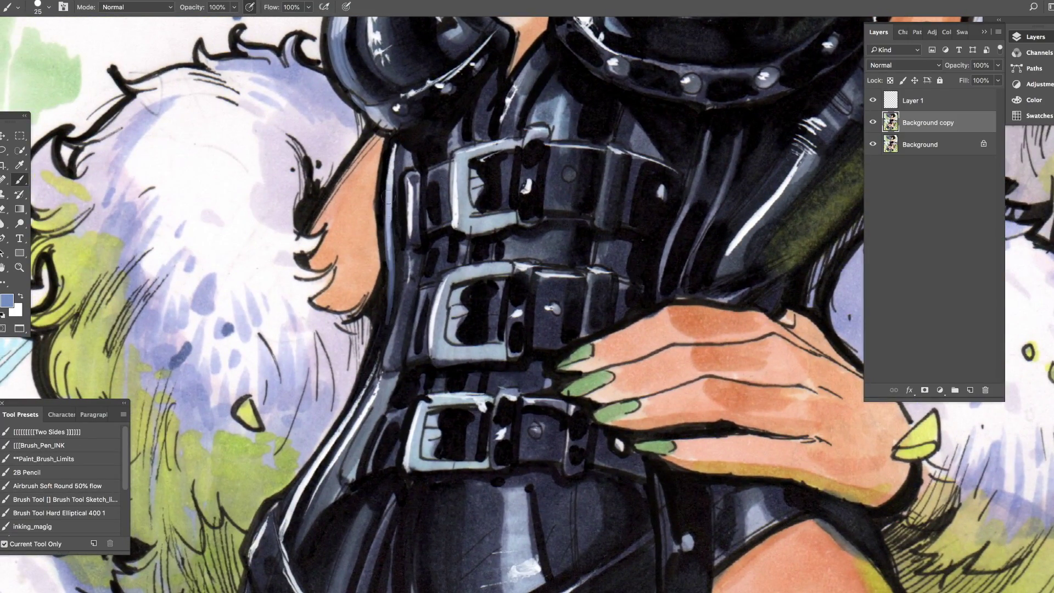
pyautogui.press(']')
pyautogui.scroll(-5, 388, 202)
pyautogui.hscroll(-2, 388, 202)
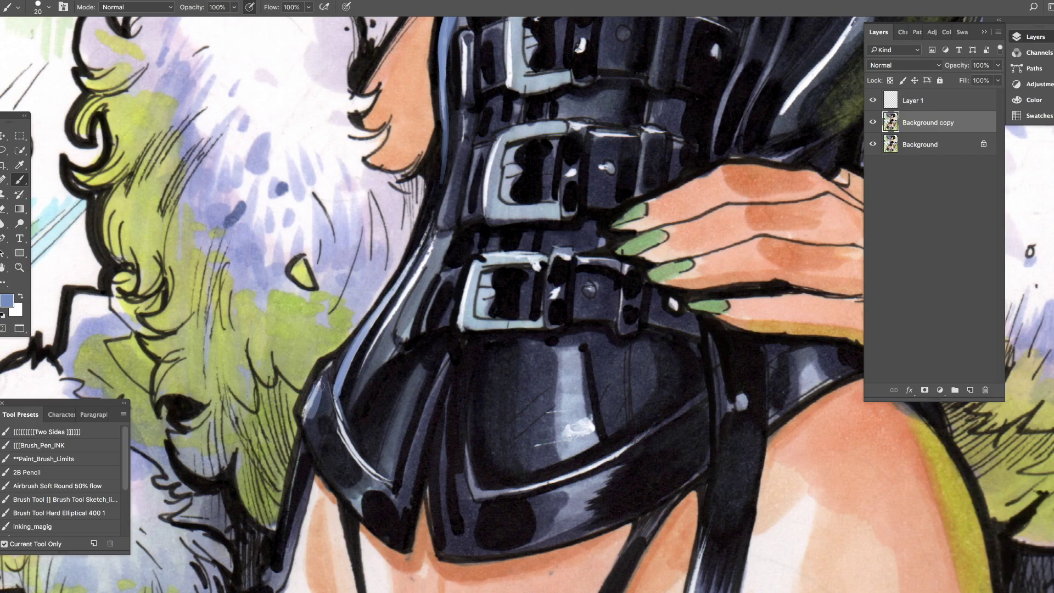
# Step: Zoom in on the top of the hair, bring the face back into view, and switch to black with a larger brush
pyautogui.moveTo(314, 449); pyautogui.dragTo(567, 247)
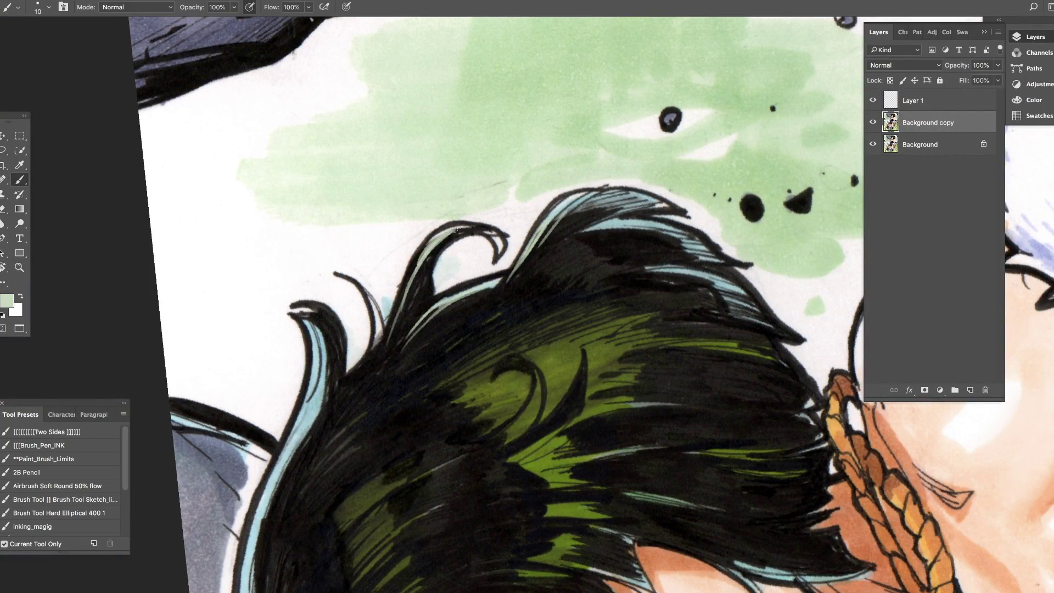
pyautogui.press(']')
pyautogui.press(']')
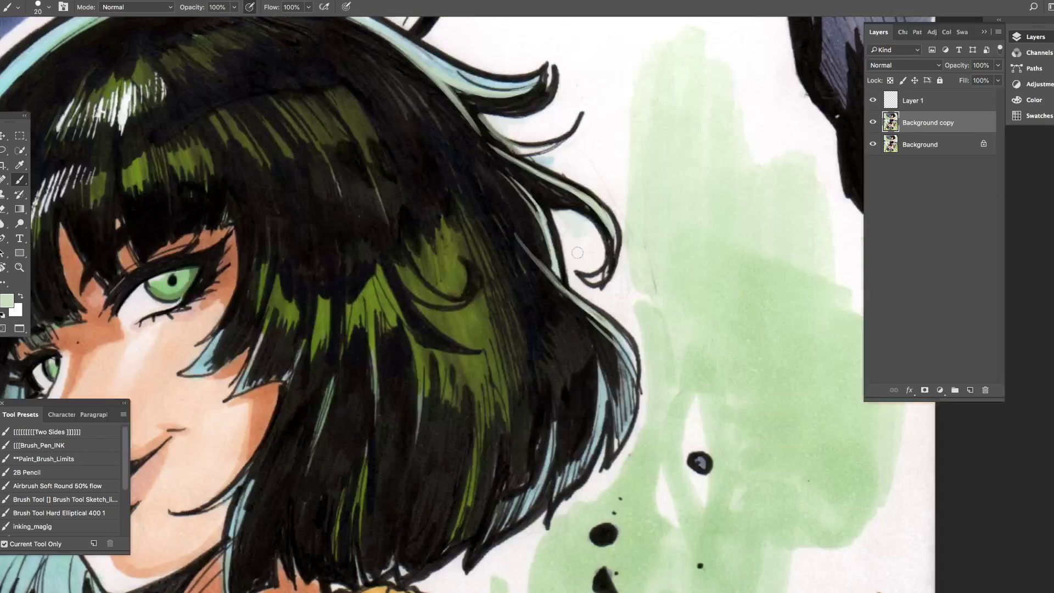
pyautogui.moveTo(424, 511)
pyautogui.mouseDown()
pyautogui.moveTo(660, 459)
pyautogui.moveTo(650, 506)
pyautogui.mouseUp()
pyautogui.press('d')
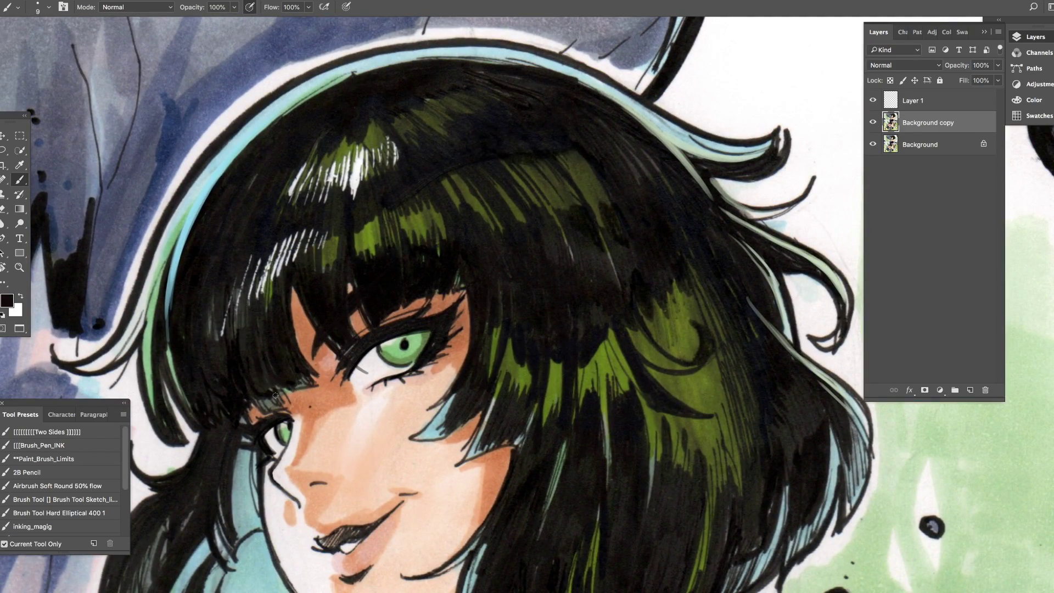
pyautogui.press(']')
pyautogui.press(']')
pyautogui.scroll(-10, 193, 385)
# Step: Set the paint colour to light yellow and zoom out to the whole drawing
pyautogui.click(7, 300)
pyautogui.click(304, 337)
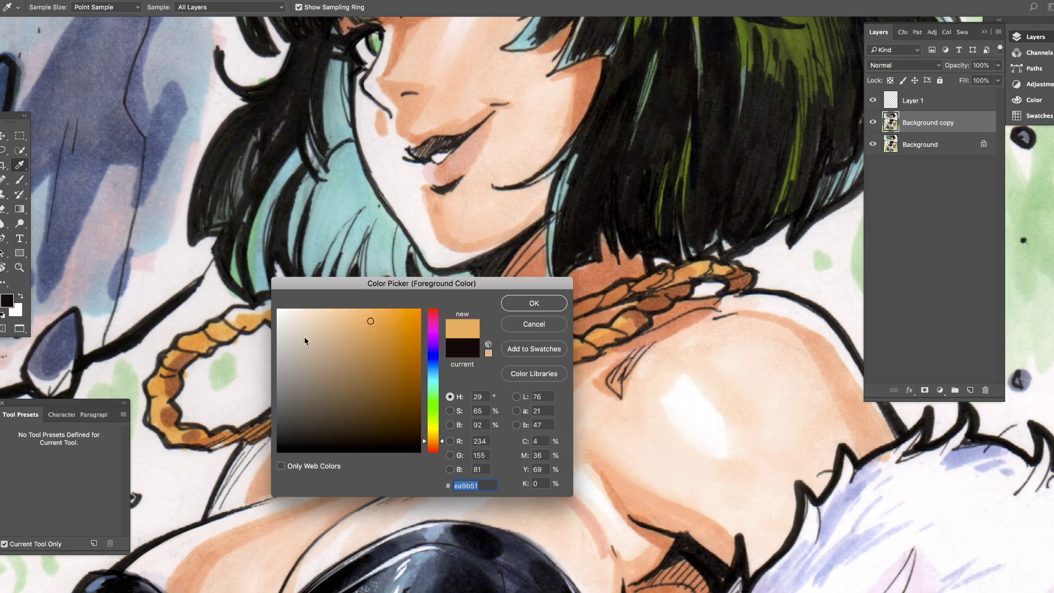
pyautogui.click(536, 301)
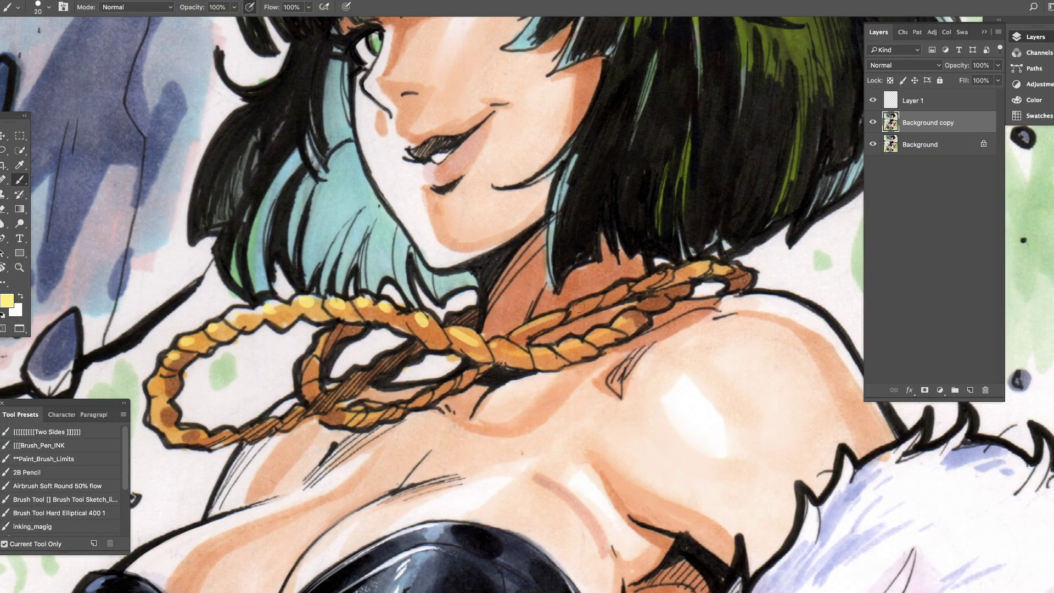
pyautogui.scroll(-5, 525, 358)
pyautogui.hotkey('ctrl', '0')
pyautogui.scroll(6, 456, 321)
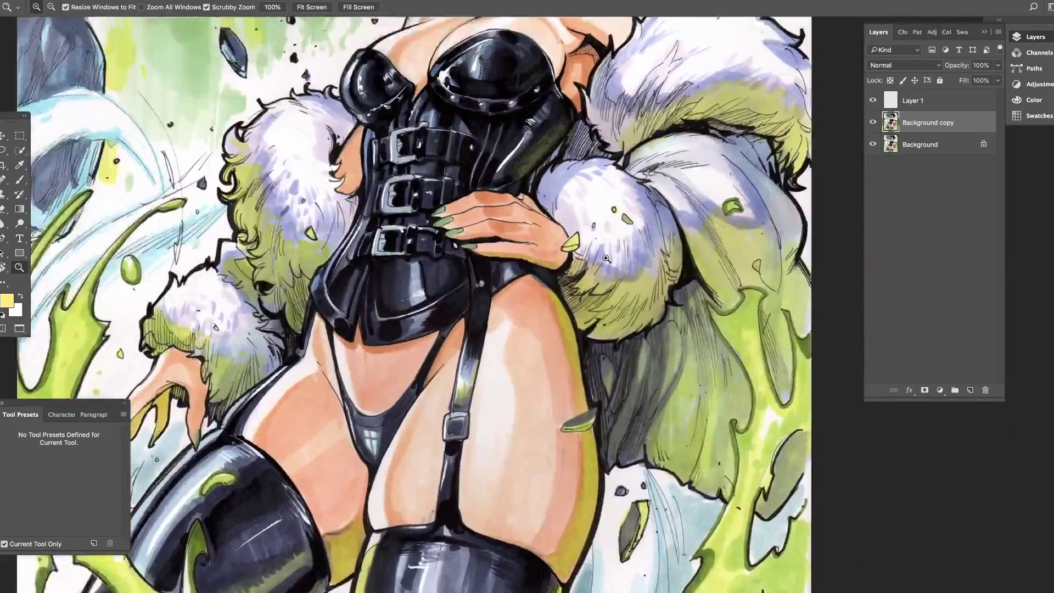
# Step: Zoom in on the hand and fur, sample the peach skin tone, and enlarge the brush
pyautogui.keyDown('alt'); pyautogui.click(456, 322); pyautogui.keyUp('alt')
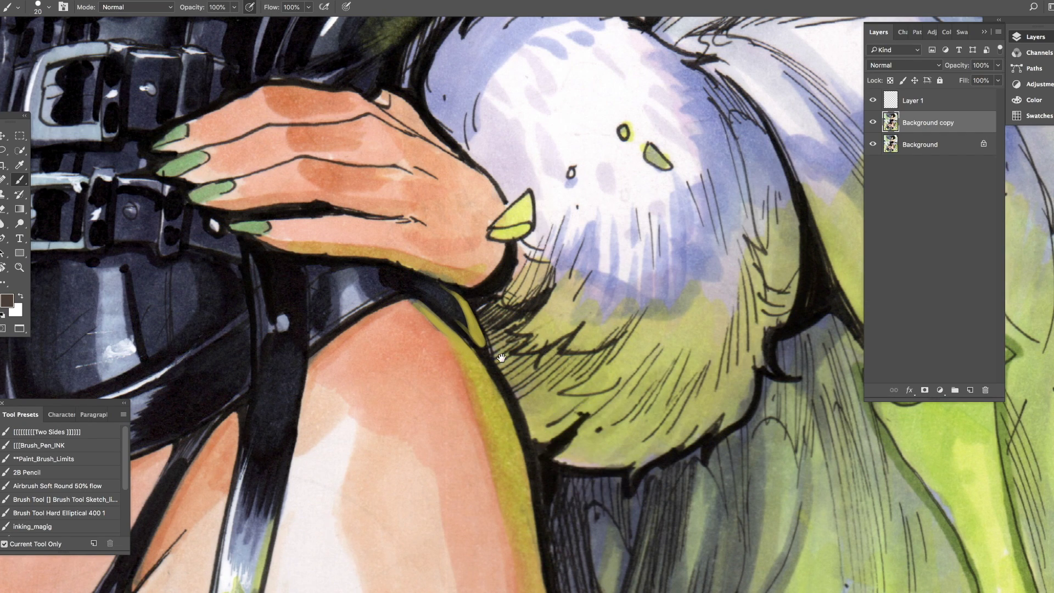
pyautogui.scroll(5, 479, 342)
pyautogui.keyDown('alt'); pyautogui.click(472, 229); pyautogui.keyUp('alt')
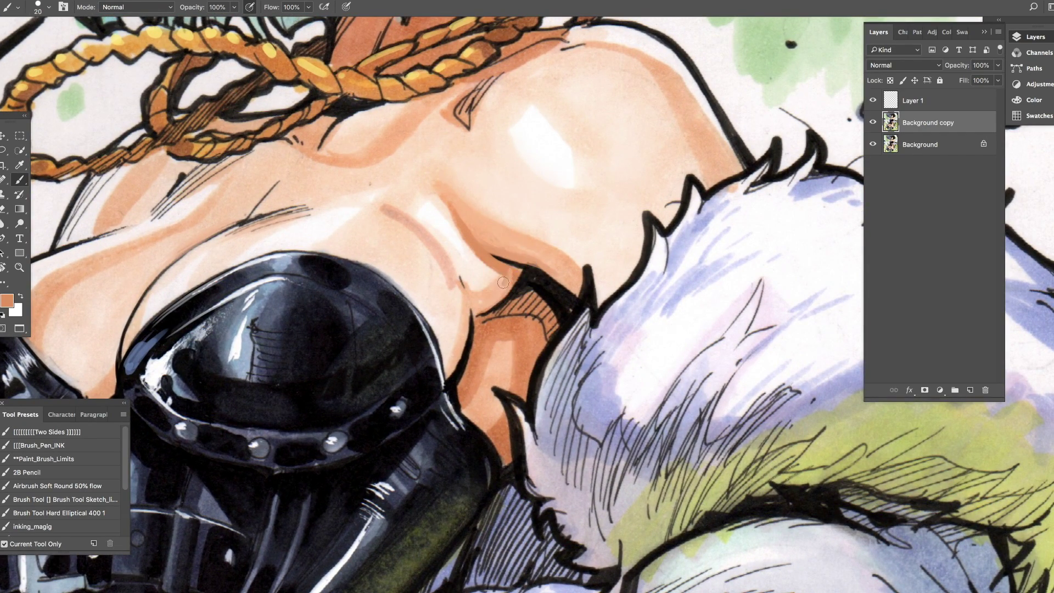
pyautogui.press(']')
pyautogui.press(']')
pyautogui.press(']')
pyautogui.press(']')
pyautogui.press(']')
pyautogui.press(']')
pyautogui.press(']')
pyautogui.press(']')
pyautogui.press(']')
pyautogui.press(']')
# Step: At 92% brush opacity, paint a lighter peach over the white chest highlight
pyautogui.press('9')
pyautogui.press('2')
pyautogui.keyDown('alt'); pyautogui.click(430, 176); pyautogui.keyUp('alt')
pyautogui.click(6, 300)
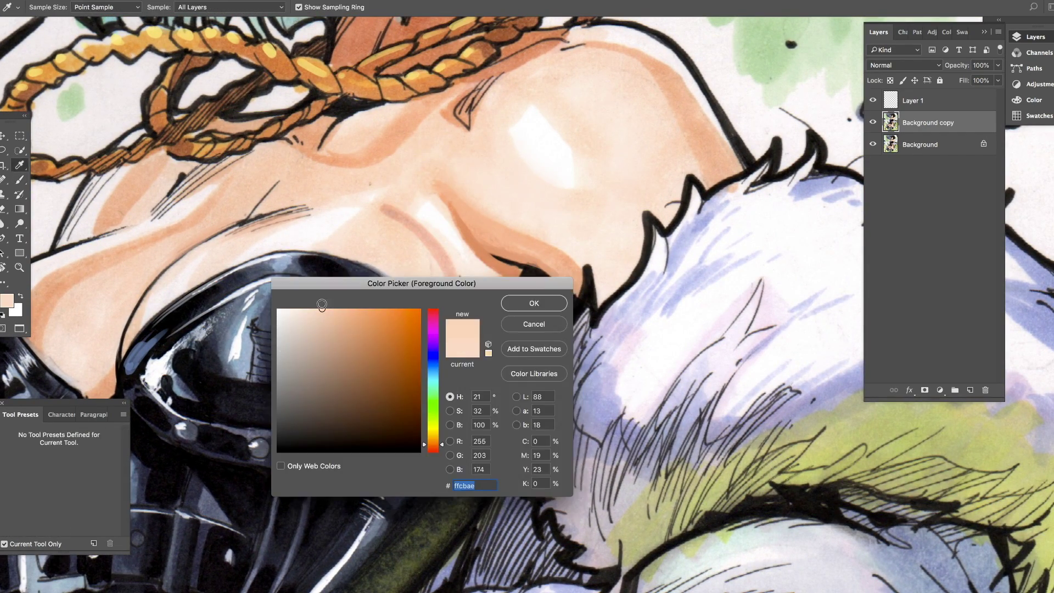
pyautogui.click(536, 301)
pyautogui.moveTo(425, 206); pyautogui.dragTo(434, 225)
# Step: Resize the brush and fade the dark pencil lines on the chest
pyautogui.press('[')
pyautogui.press('[')
pyautogui.press('[')
pyautogui.press('[')
pyautogui.press('[')
pyautogui.press('[')
pyautogui.press('[')
pyautogui.press('[')
pyautogui.press('[')
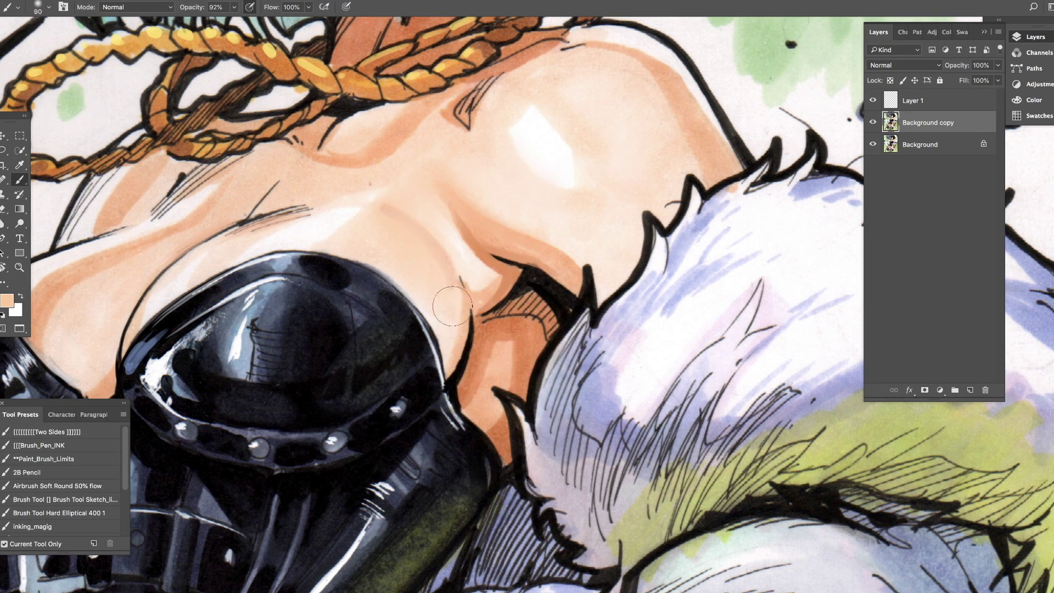
pyautogui.hscroll(-5, 555, 90)
pyautogui.scroll(2, 555, 90)
pyautogui.press('[')
pyautogui.press('[')
pyautogui.press('[')
pyautogui.press('[')
pyautogui.press('[')
pyautogui.press('[')
pyautogui.press('[')
pyautogui.press('[')
pyautogui.press('[')
pyautogui.press(']')
pyautogui.press(']')
pyautogui.press(']')
pyautogui.moveTo(411, 270)
pyautogui.mouseDown()
pyautogui.moveTo(469, 260)
pyautogui.moveTo(491, 243)
pyautogui.mouseUp()
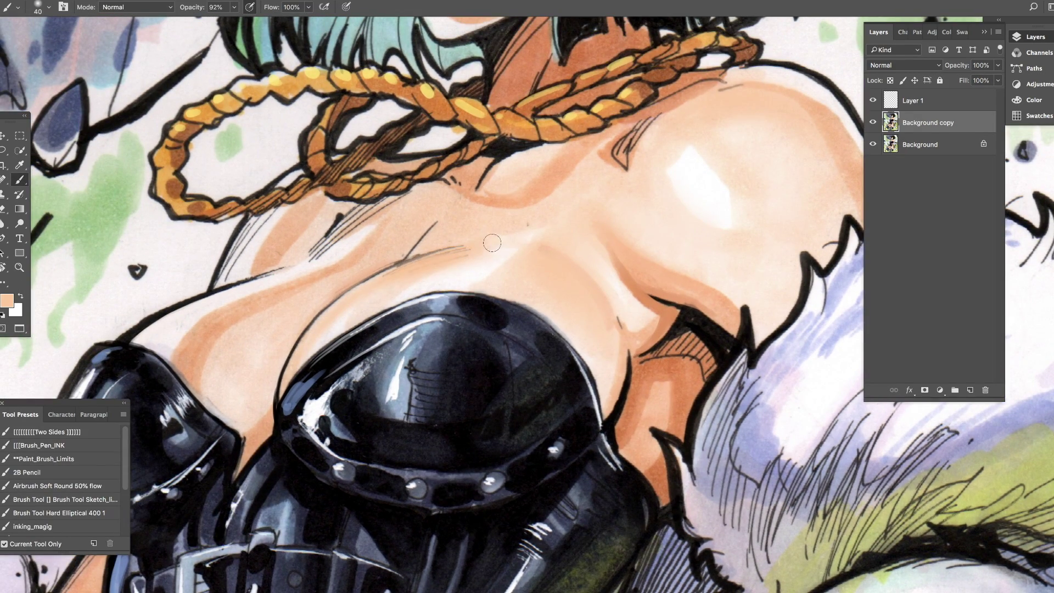
# Step: Pick a new skin paint colour and enlarge the brush
pyautogui.moveTo(482, 395); pyautogui.dragTo(609, 358)
pyautogui.click(7, 301)
pyautogui.press('Return')
pyautogui.press(']')
pyautogui.press(']')
pyautogui.press(']')
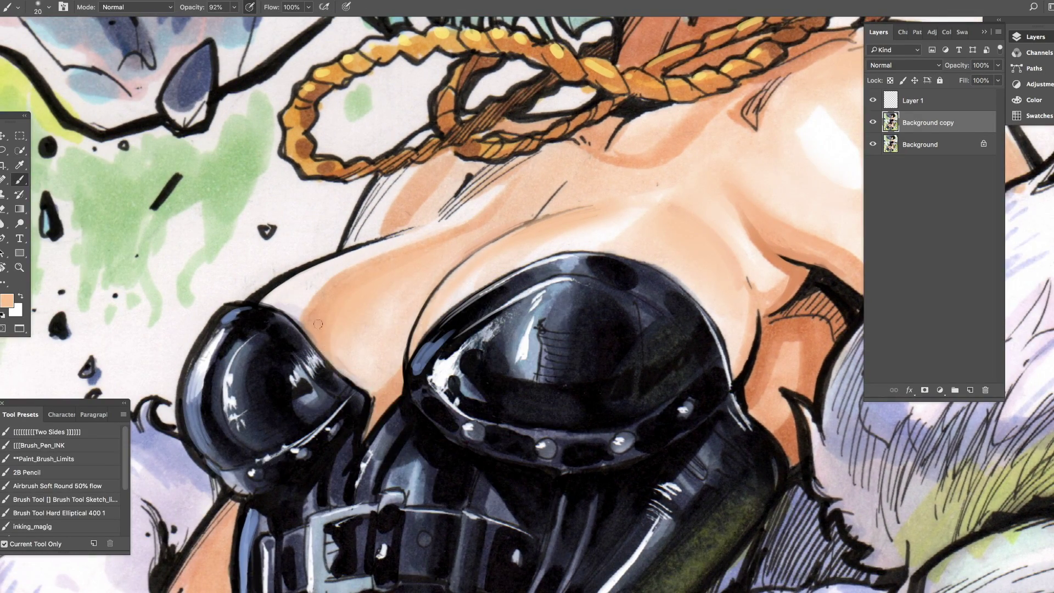
pyautogui.scroll(-3, 314, 336)
pyautogui.scroll(-8, 546, 471)
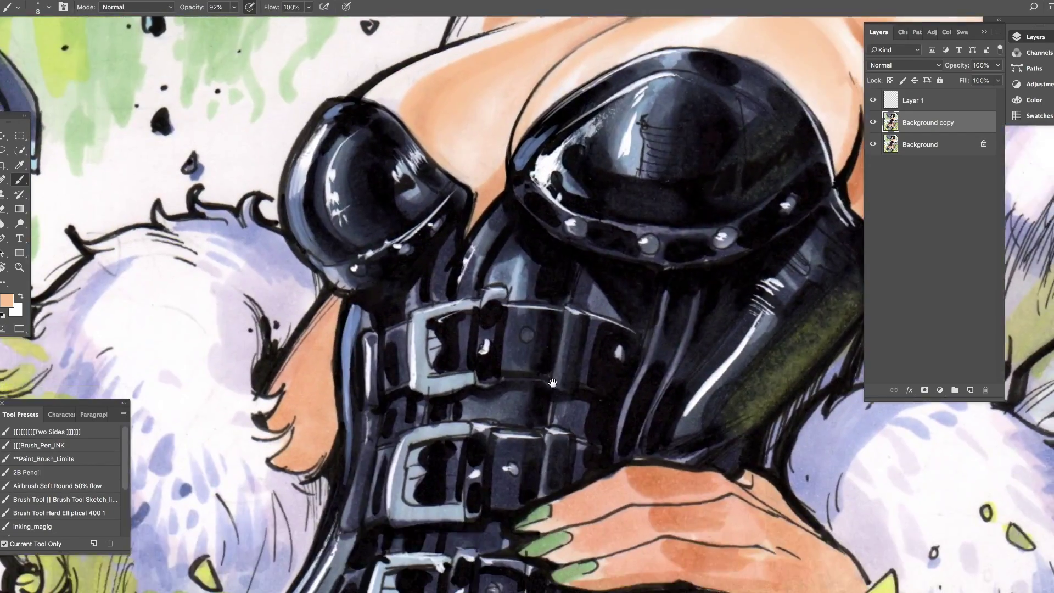
pyautogui.scroll(3, 484, 289)
pyautogui.scroll(-1, 573, 275)
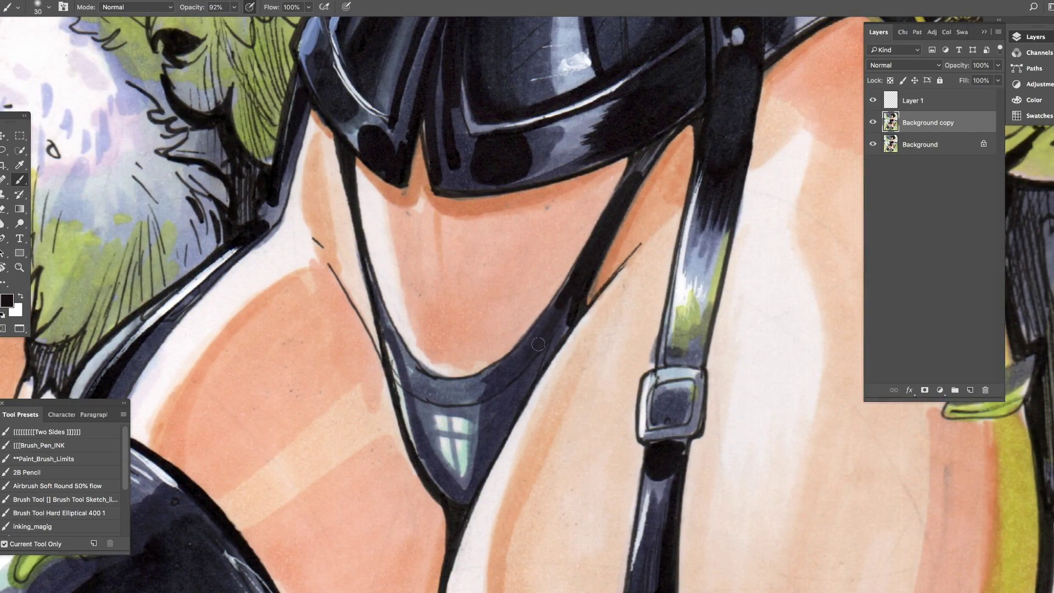
# Step: Rotate the view 28° clockwise and darken the strap edge and black outline beside the hip
pyautogui.press('r')
pyautogui.moveTo(705, 348); pyautogui.dragTo(664, 424)
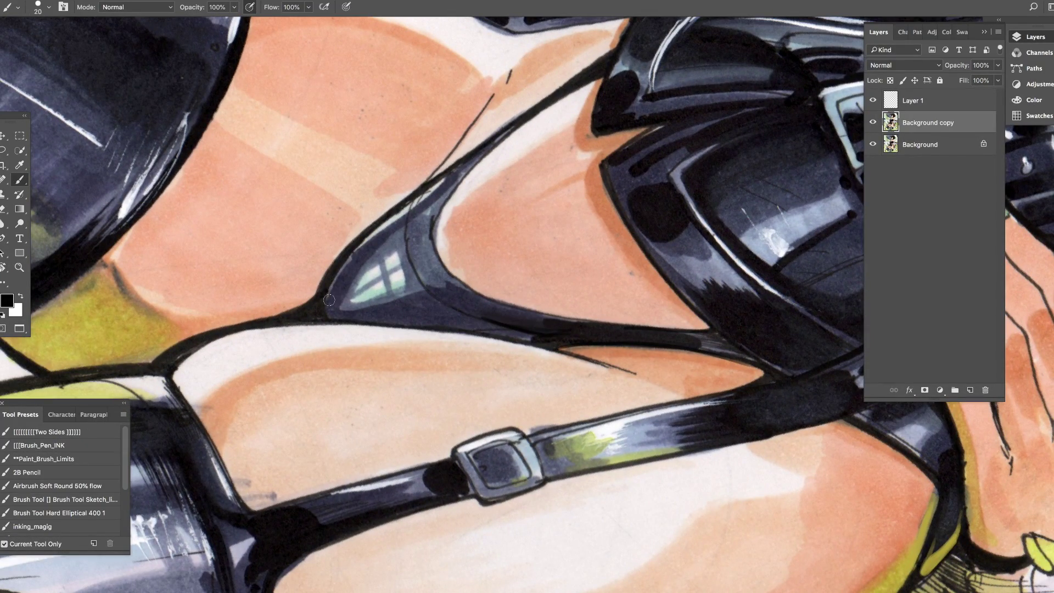
pyautogui.scroll(3, 519, 363)
pyautogui.moveTo(439, 275); pyautogui.dragTo(582, 175)
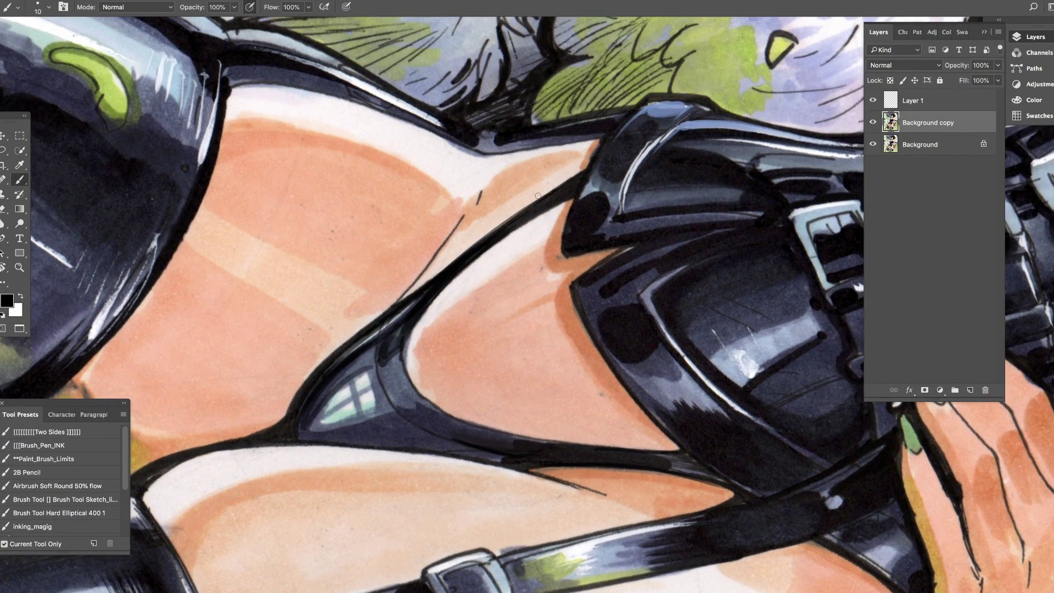
pyautogui.moveTo(568, 236); pyautogui.dragTo(601, 140)
pyautogui.press('[')
pyautogui.press('[')
pyautogui.keyDown('alt'); pyautogui.click(574, 204); pyautogui.keyUp('alt')
pyautogui.scroll(-5, 613, 271)
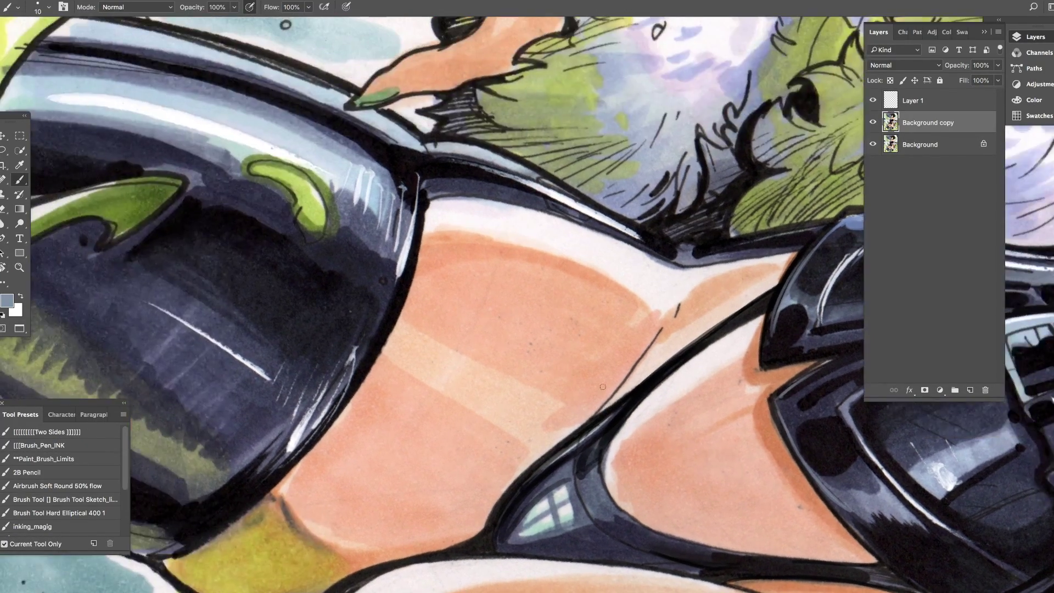
# Step: Zoom and pan around the figure, then sample the peach skin colour from the thigh
pyautogui.press('z')
pyautogui.scroll(3, 708, 311)
pyautogui.press('b')
pyautogui.scroll(3, 258, 428)
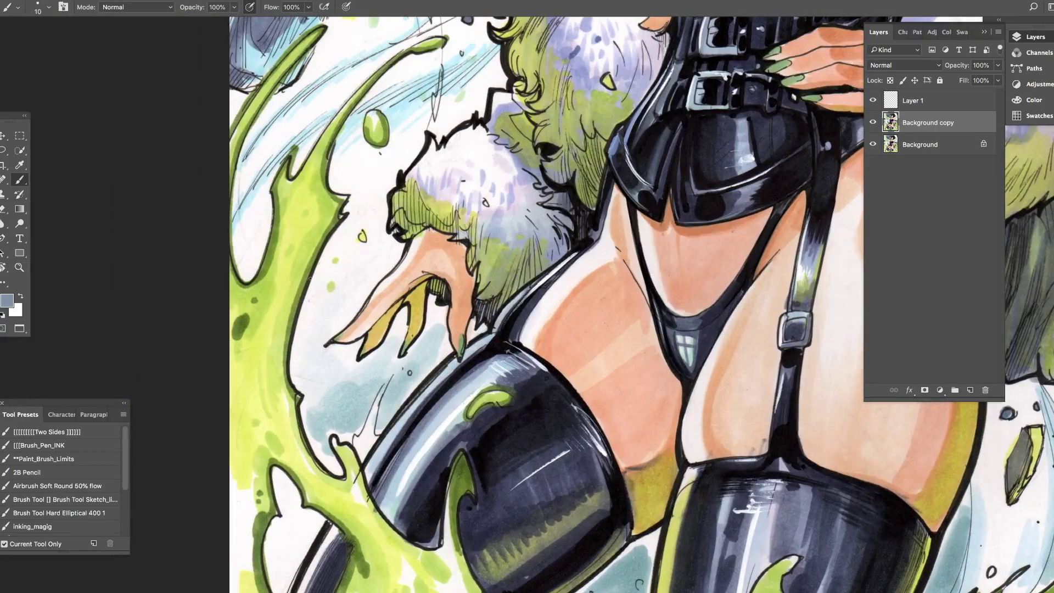
pyautogui.scroll(-3, 335, 291)
pyautogui.scroll(5, 274, 175)
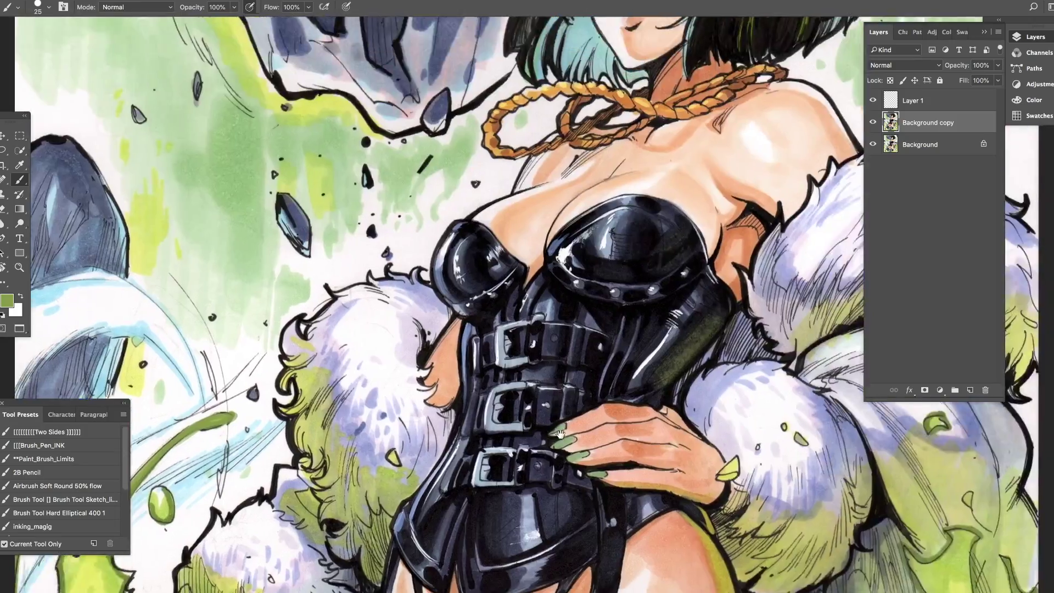
pyautogui.scroll(3, 288, 214)
pyautogui.scroll(-10, 369, 176)
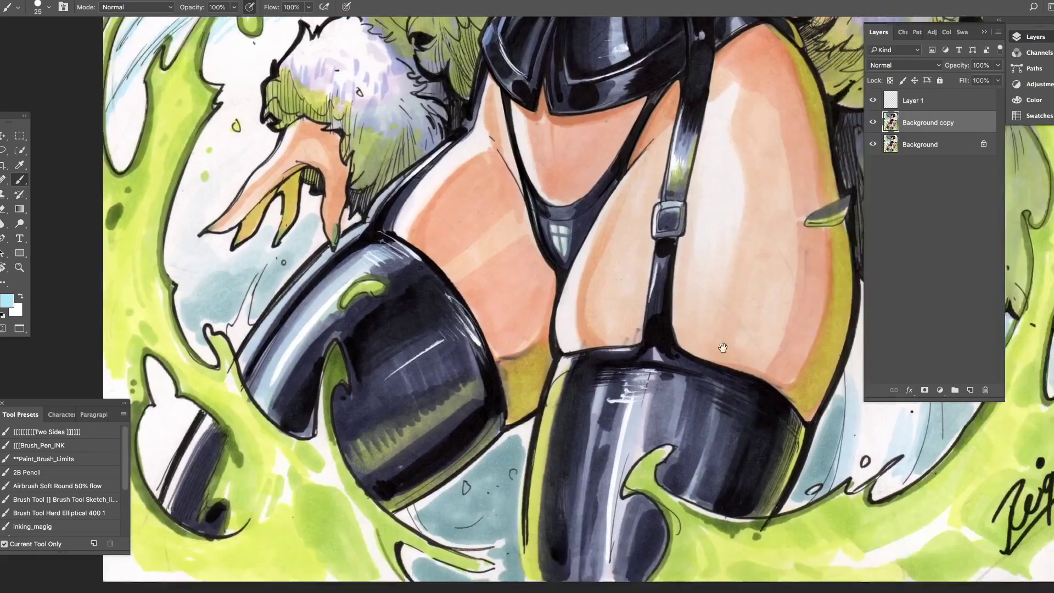
pyautogui.hscroll(5, 582, 281)
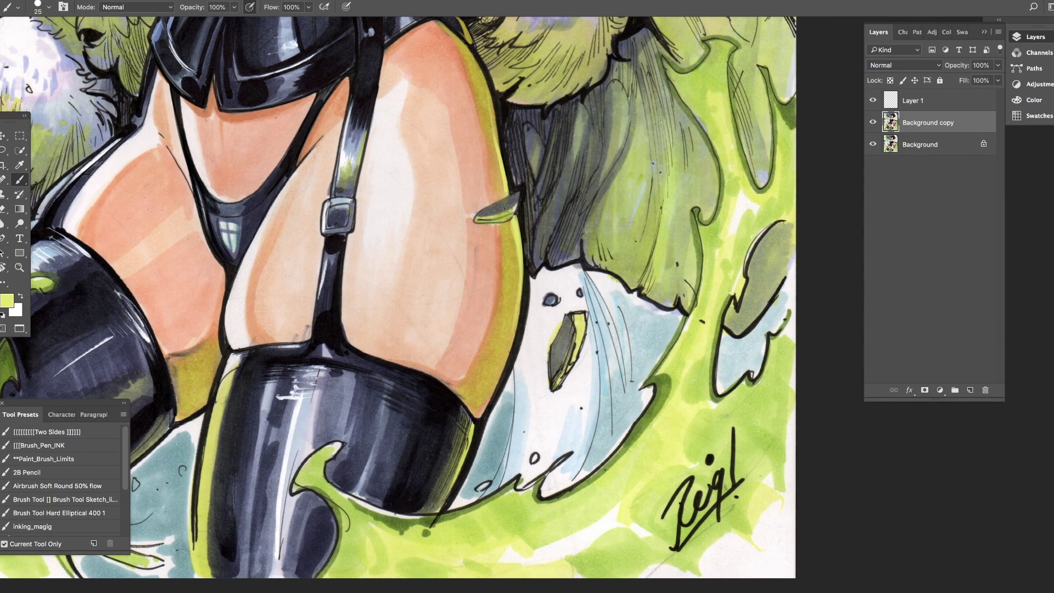
pyautogui.scroll(-3, 398, 297)
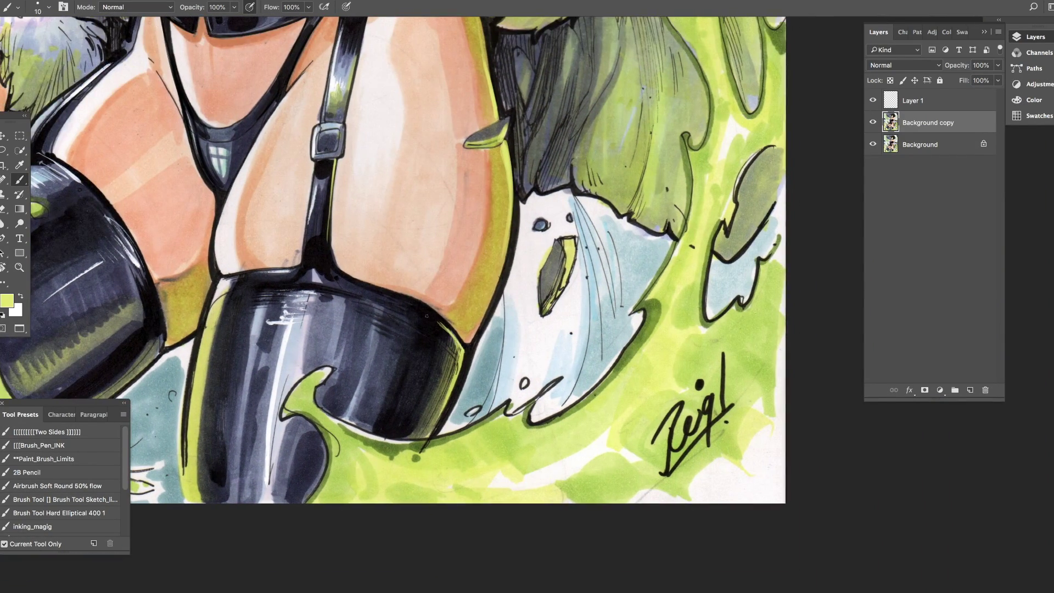
pyautogui.scroll(5, 482, 309)
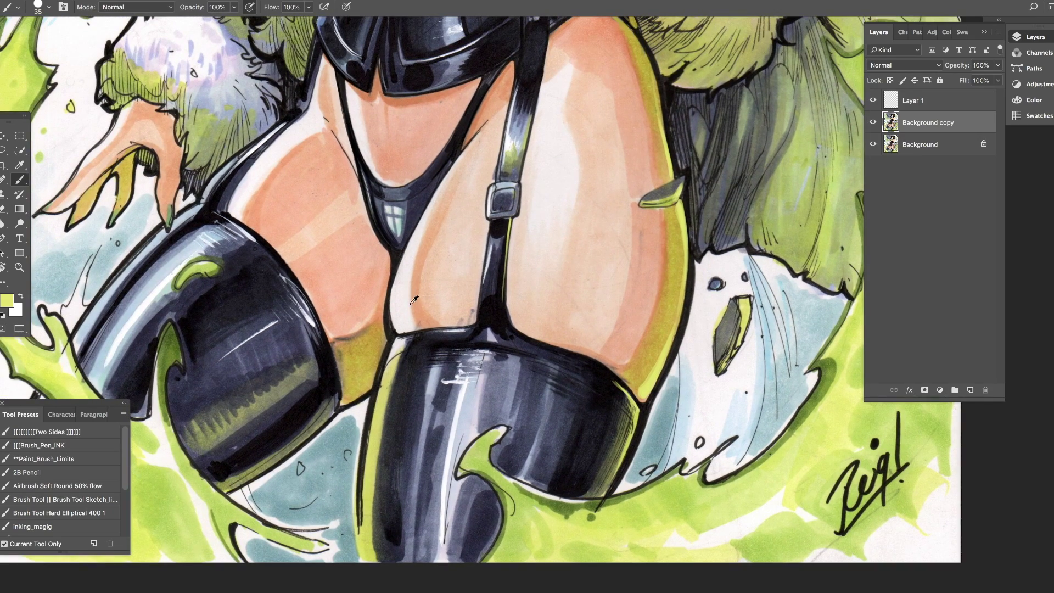
pyautogui.keyDown('alt'); pyautogui.click(415, 320); pyautogui.keyUp('alt')
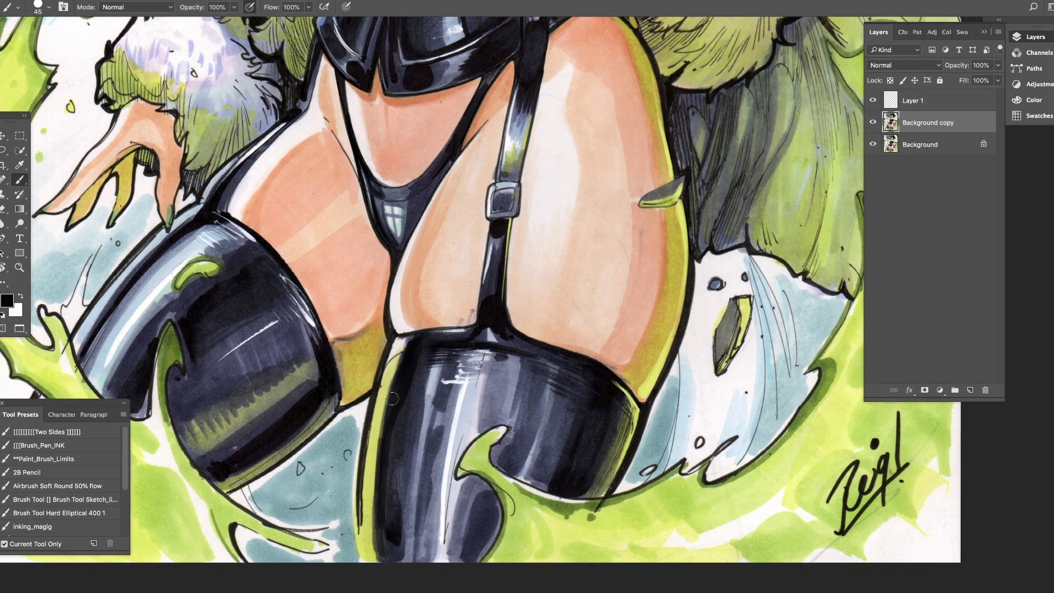
# Step: Pan across the figure and enlarge the brush for the next strokes
pyautogui.hscroll(-5, 587, 472)
pyautogui.hscroll(-5, 309, 314)
pyautogui.scroll(-4, 308, 314)
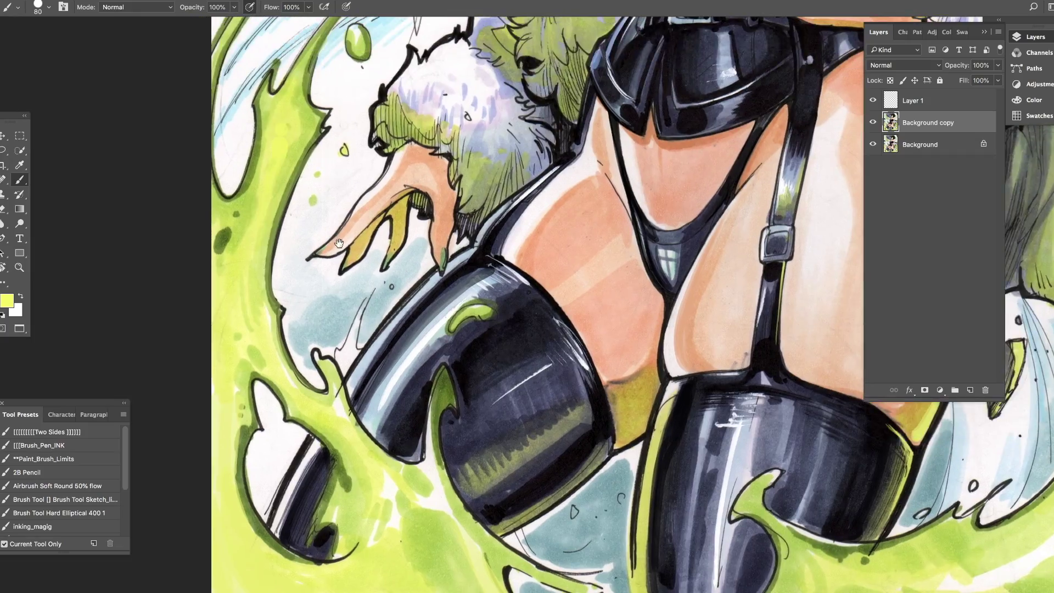
pyautogui.scroll(-10, 339, 243)
pyautogui.scroll(15, 339, 243)
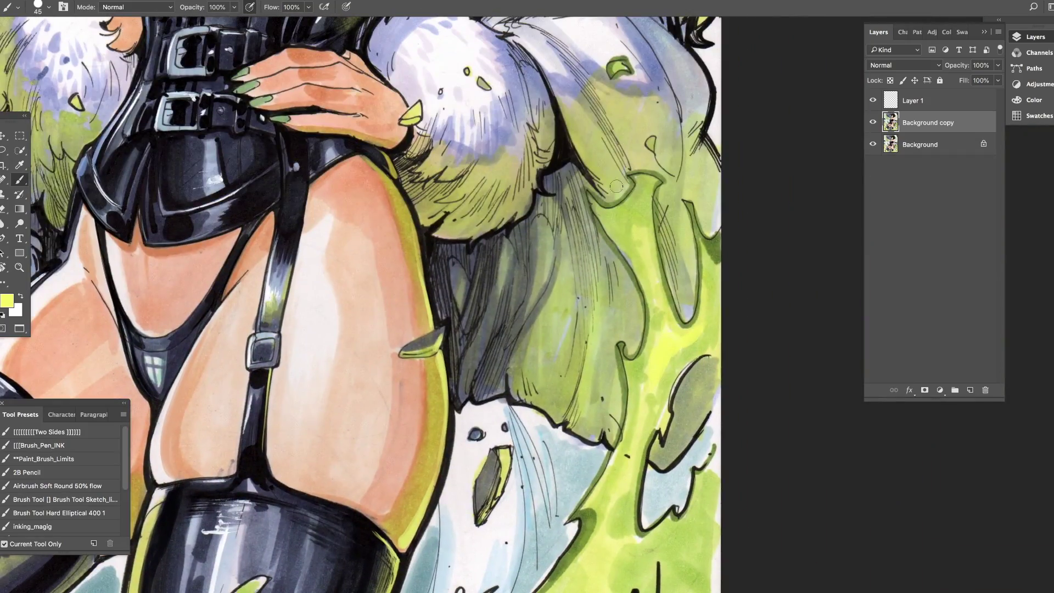
pyautogui.scroll(-3, 626, 435)
pyautogui.hscroll(-1, 626, 435)
pyautogui.press(']')
pyautogui.press(']')
pyautogui.press(']')
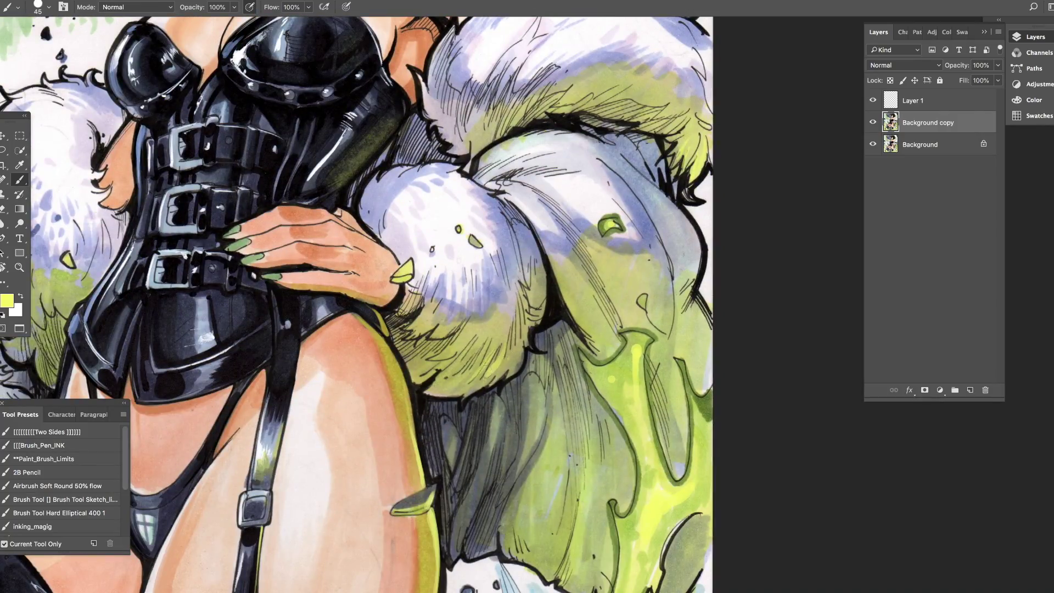
pyautogui.scroll(4, 474, 379)
pyautogui.hscroll(-3, 473, 379)
pyautogui.press(']')
pyautogui.press(']')
# Step: Select Layer 1 for painting and briefly preview the artwork without the panels
pyautogui.click(928, 100)
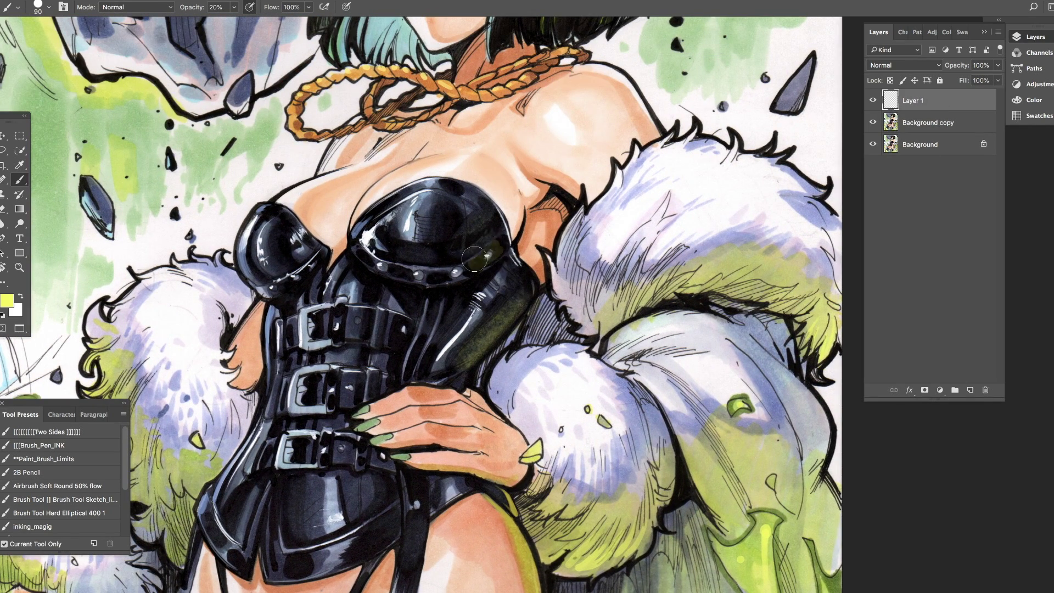
pyautogui.press('Tab')
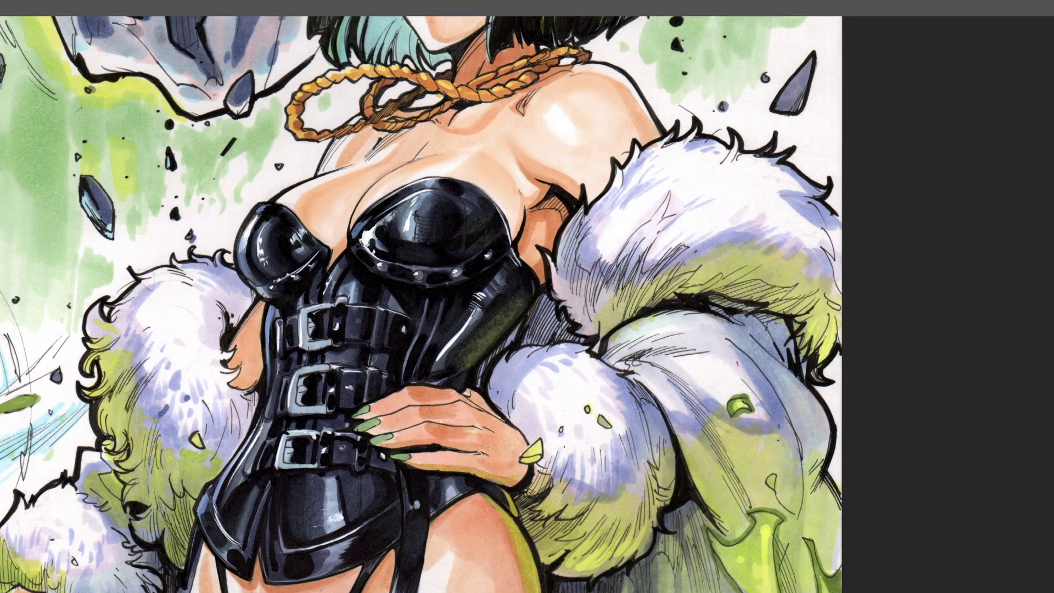
pyautogui.press('Tab')
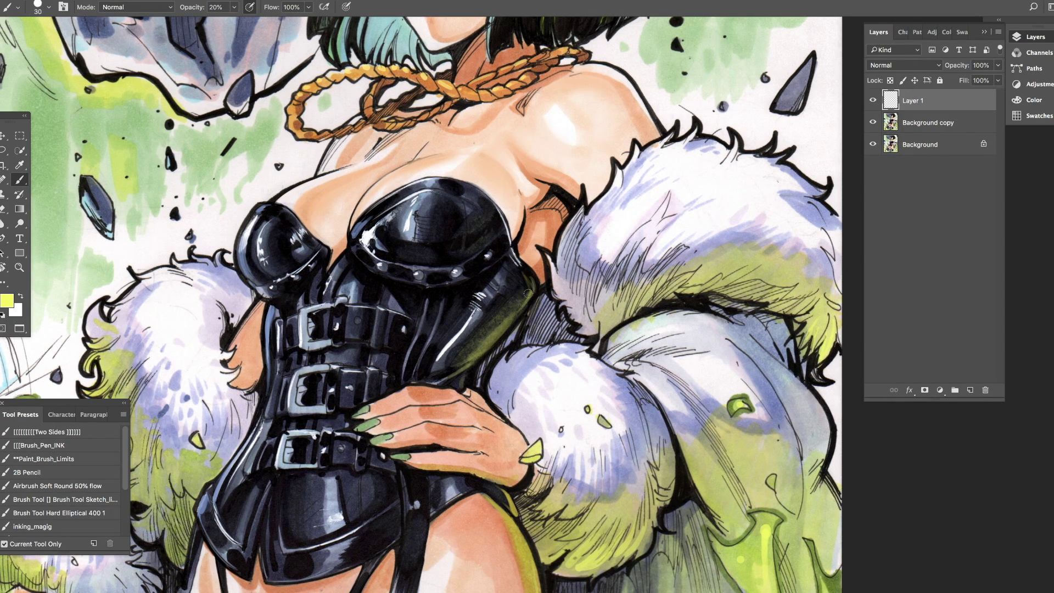
pyautogui.scroll(5, 507, 271)
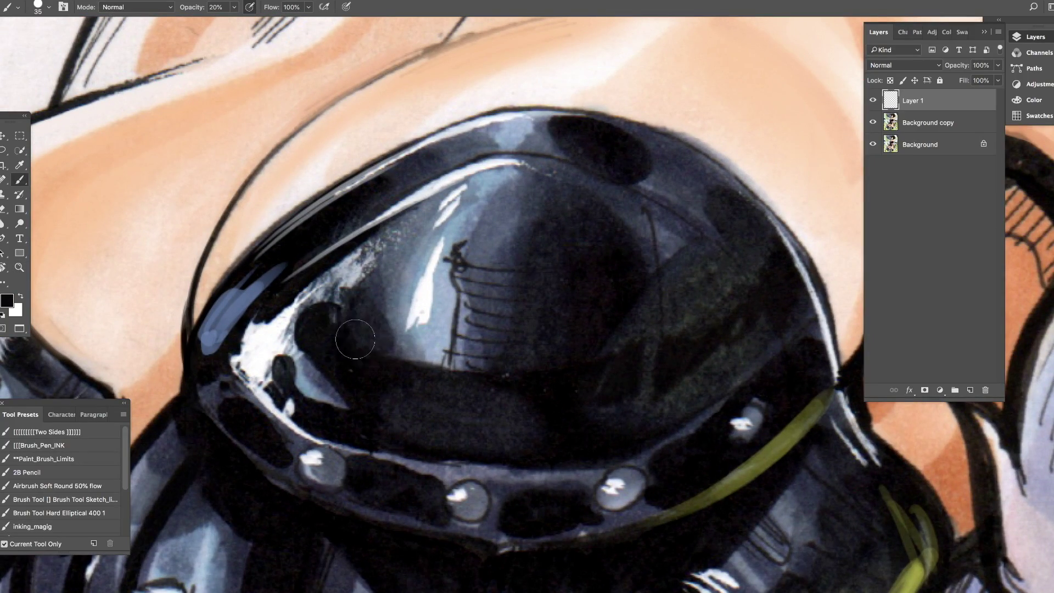
# Step: At 80% opacity, paint dark shadows into the right corset cup and along its rim
pyautogui.press('[')
pyautogui.press('8')
pyautogui.moveTo(355, 340)
pyautogui.mouseDown()
pyautogui.moveTo(329, 264)
pyautogui.moveTo(324, 318)
pyautogui.mouseUp()
pyautogui.moveTo(318, 258); pyautogui.dragTo(337, 369)
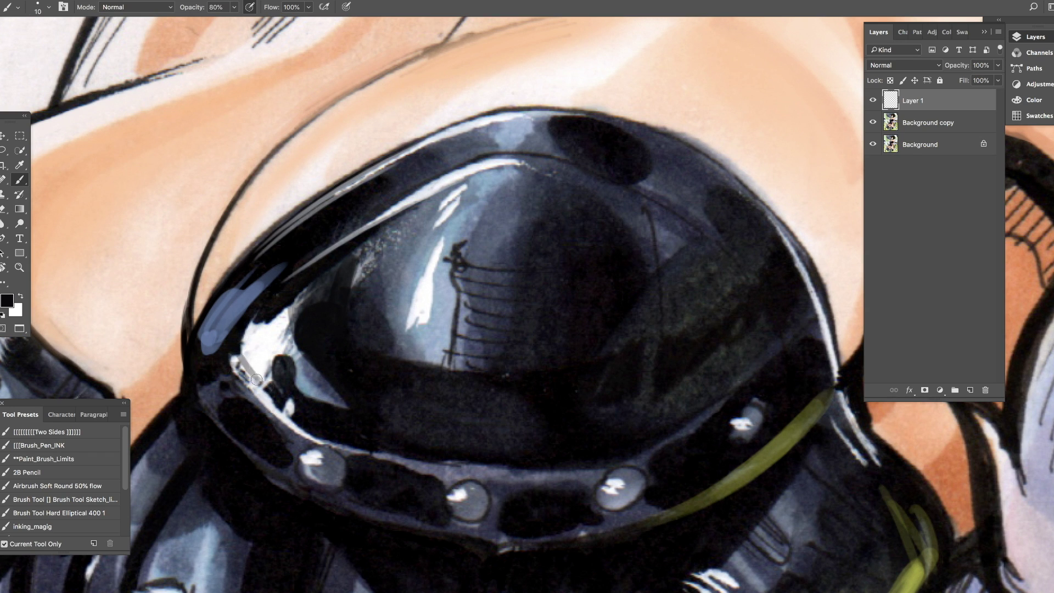
pyautogui.moveTo(256, 379)
pyautogui.mouseDown()
pyautogui.moveTo(268, 411)
pyautogui.moveTo(414, 456)
pyautogui.moveTo(527, 467)
pyautogui.mouseUp()
pyautogui.moveTo(570, 324); pyautogui.dragTo(577, 375)
pyautogui.press(']')
pyautogui.press(']')
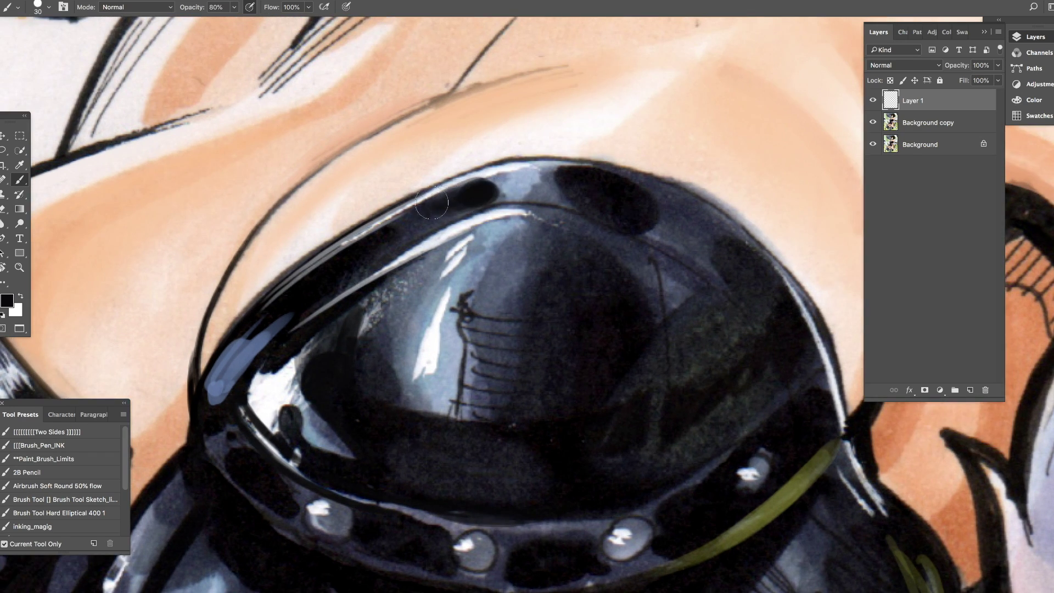
# Step: Add small dark strokes on the left cup and along the corset strap
pyautogui.scroll(-2, 431, 202)
pyautogui.press('[')
pyautogui.press('[')
pyautogui.press('[')
pyautogui.moveTo(431, 203)
pyautogui.mouseDown()
pyautogui.moveTo(385, 275)
pyautogui.moveTo(242, 357)
pyautogui.mouseUp()
pyautogui.scroll(-10, 274, 329)
pyautogui.hscroll(-8, 274, 329)
pyautogui.moveTo(285, 275); pyautogui.dragTo(281, 334)
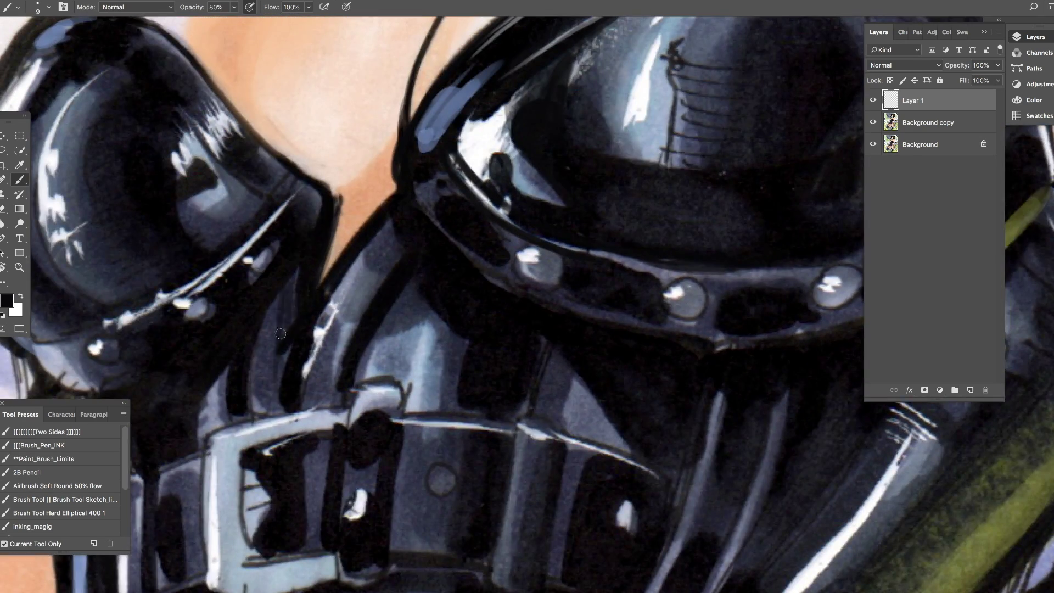
# Step: Fill the strap buckle opening with dark and blue-grey paint, then return to black
pyautogui.scroll(-5, 280, 334)
pyautogui.hscroll(-4, 280, 334)
pyautogui.moveTo(428, 252); pyautogui.dragTo(467, 341)
pyautogui.moveTo(395, 373); pyautogui.dragTo(494, 378)
pyautogui.moveTo(384, 329)
pyautogui.mouseDown()
pyautogui.moveTo(417, 192)
pyautogui.moveTo(415, 245)
pyautogui.mouseUp()
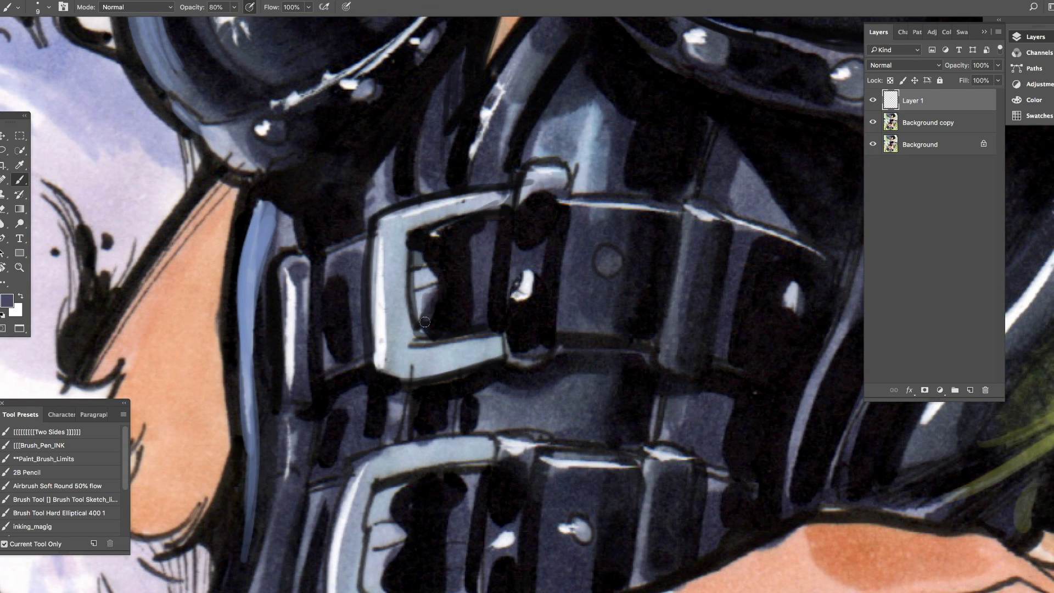
pyautogui.moveTo(425, 322)
pyautogui.mouseDown()
pyautogui.moveTo(484, 271)
pyautogui.moveTo(443, 311)
pyautogui.moveTo(414, 305)
pyautogui.moveTo(413, 278)
pyautogui.mouseUp()
pyautogui.press('d')
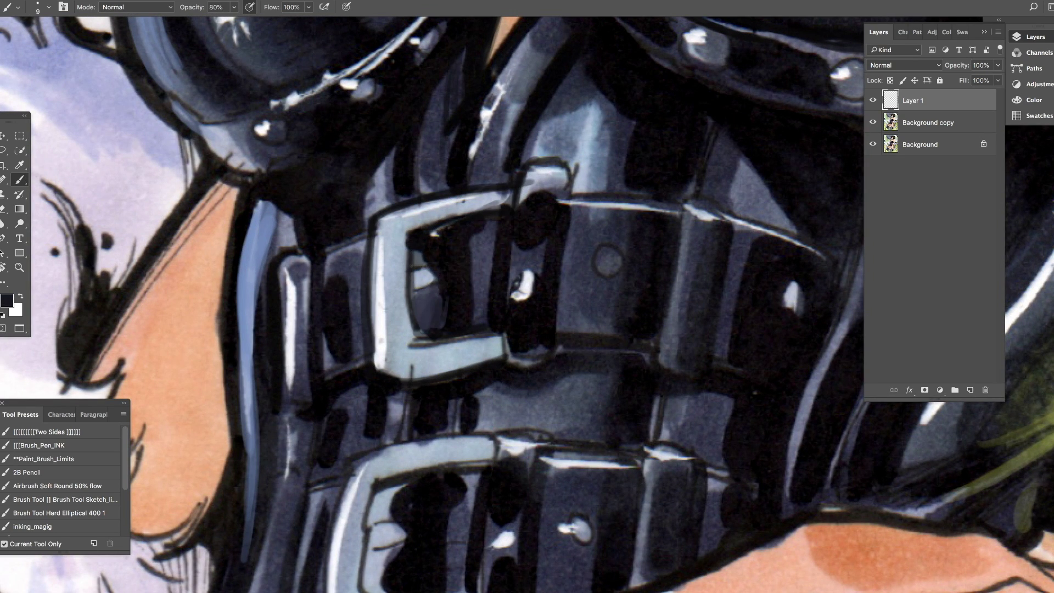
# Step: Hide the panels to review the result, then zoom out to the whole figure
pyautogui.press('Tab')
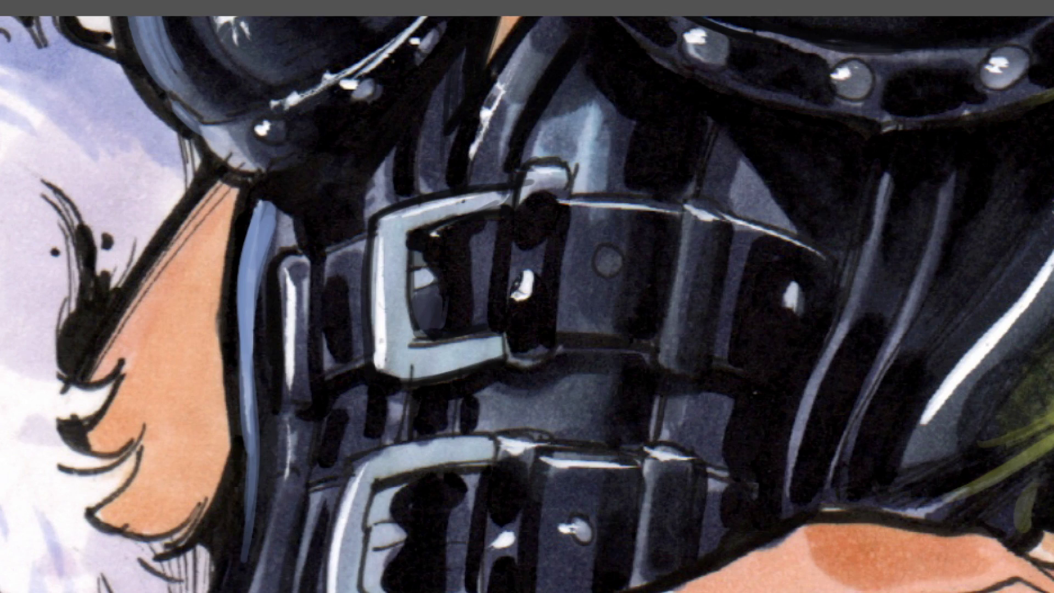
pyautogui.press('Tab')
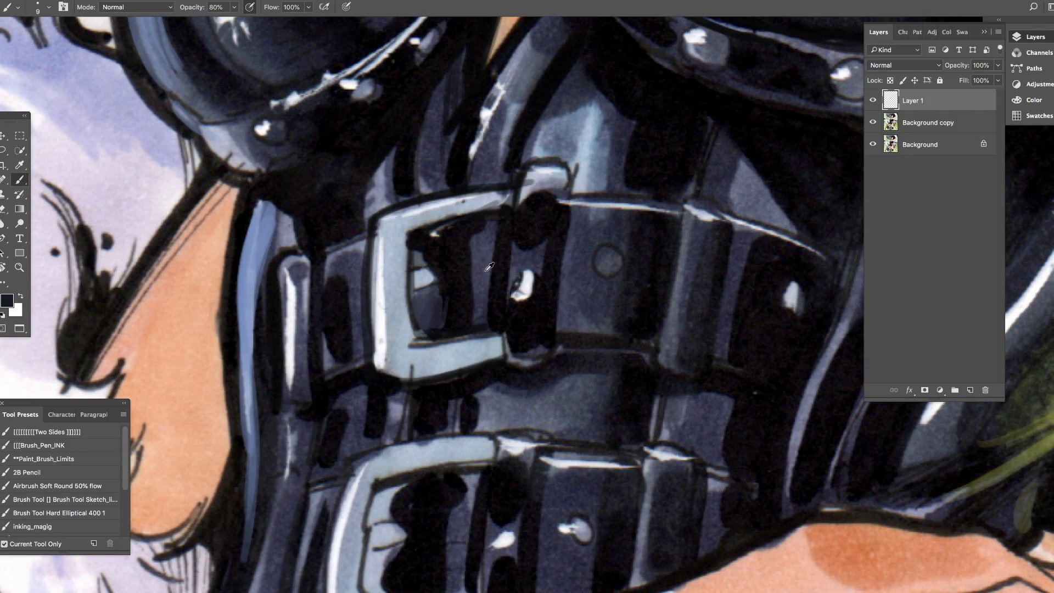
pyautogui.hotkey('ctrl', '-')
pyautogui.hotkey('ctrl', '-')
pyautogui.hotkey('ctrl', '-')
pyautogui.hotkey('ctrl', '-')
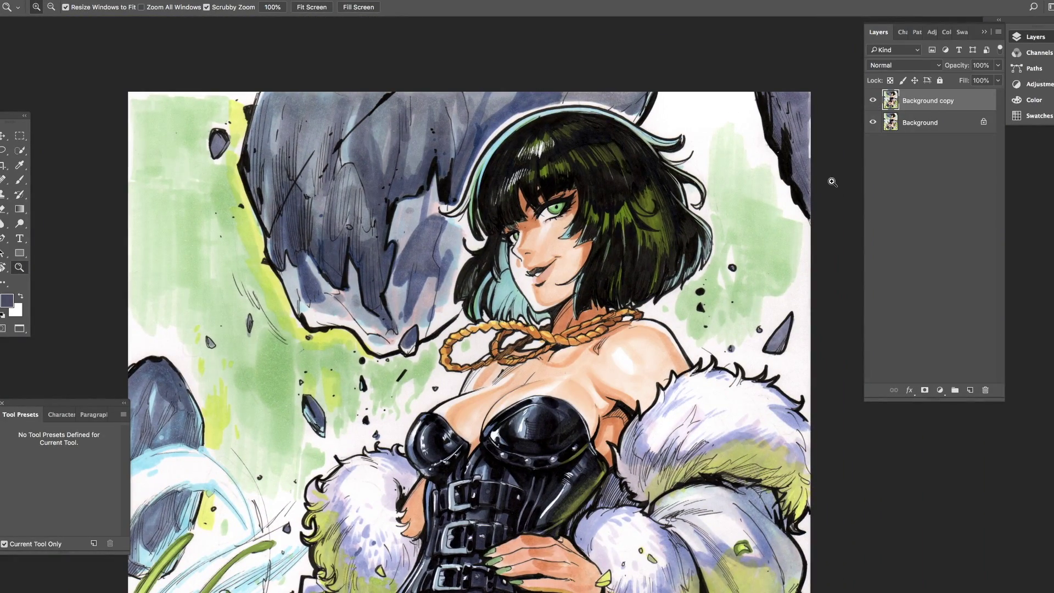
# Step: Zoom in on the face and apply Filter > Sharpen > Sharpen to the Background copy
pyautogui.click(601, 272)
pyautogui.click(269, 0)
pyautogui.moveTo(351, 189)
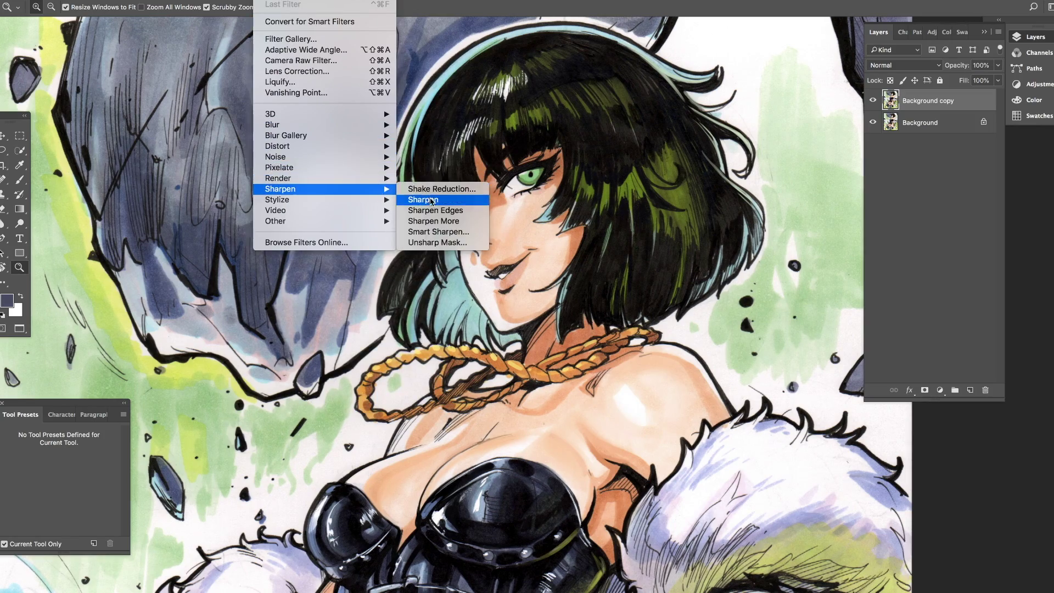
pyautogui.click(431, 201)
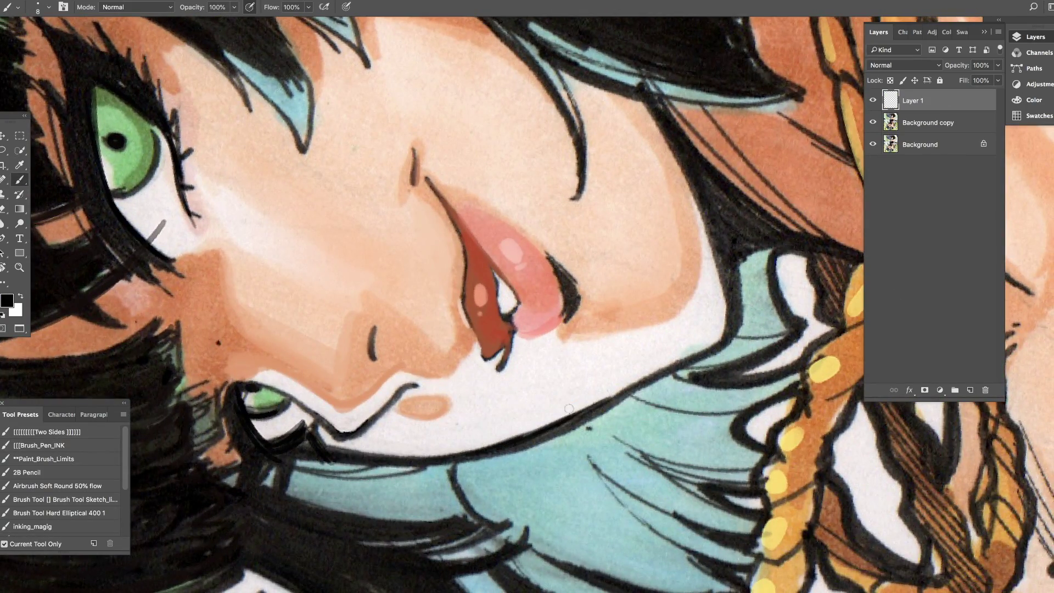
# Step: Thicken the black jawline down to the chin and trim its edge with light blue
pyautogui.moveTo(719, 334); pyautogui.dragTo(451, 455)
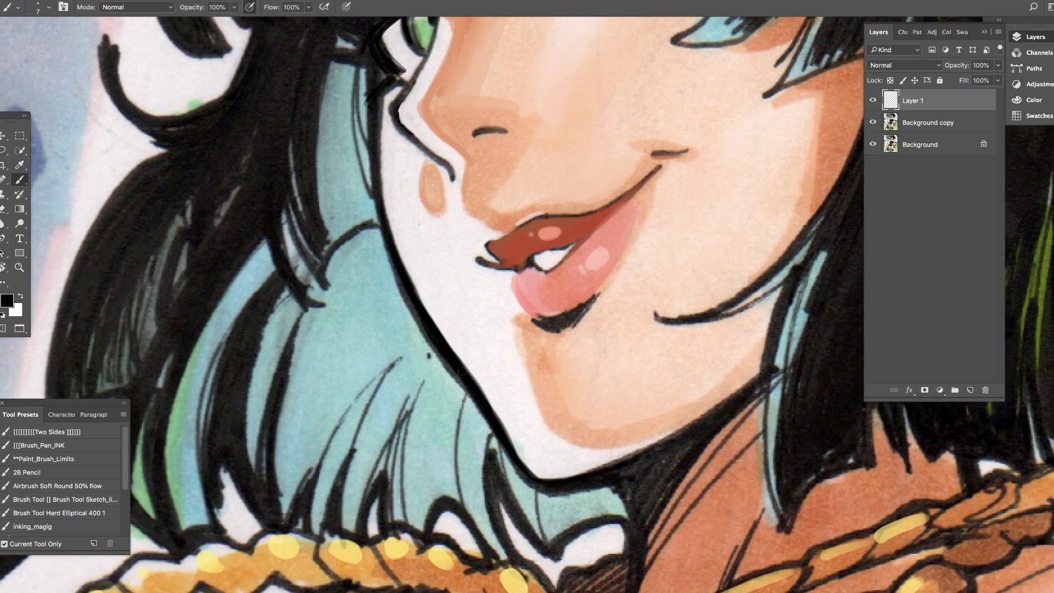
pyautogui.moveTo(407, 313); pyautogui.dragTo(391, 290)
pyautogui.moveTo(423, 340); pyautogui.dragTo(500, 447)
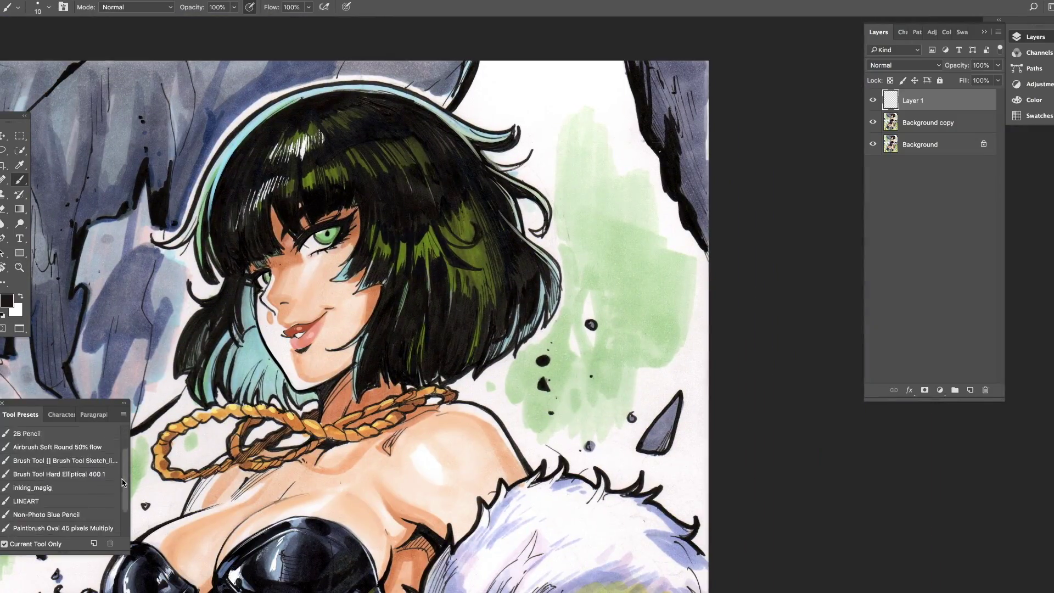
pyautogui.scroll(3, 123, 483)
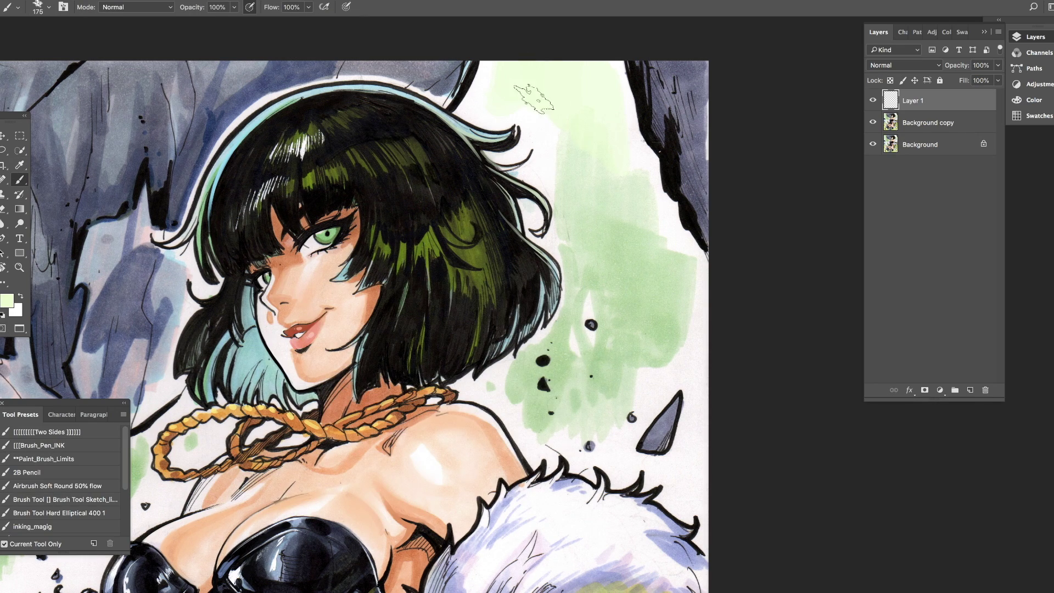
# Step: Wash light green over the right background, then sample yellow-green and set a pale green shade
pyautogui.moveTo(592, 102)
pyautogui.mouseDown()
pyautogui.moveTo(637, 231)
pyautogui.moveTo(686, 324)
pyautogui.moveTo(637, 329)
pyautogui.mouseUp()
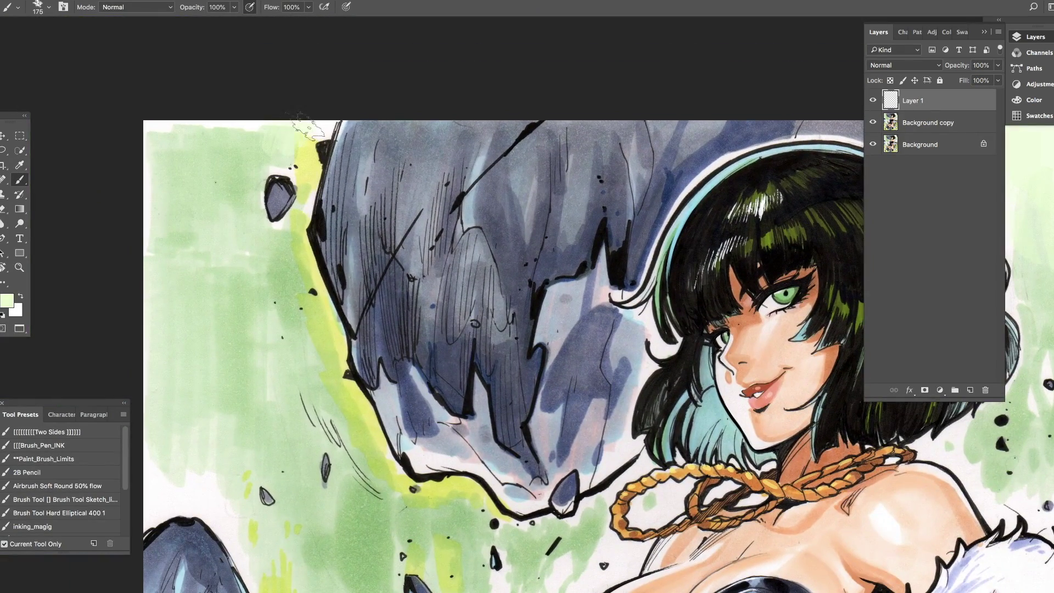
pyautogui.press('[')
pyautogui.press('[')
pyautogui.press('[')
pyautogui.keyDown('alt'); pyautogui.click(299, 149); pyautogui.keyUp('alt')
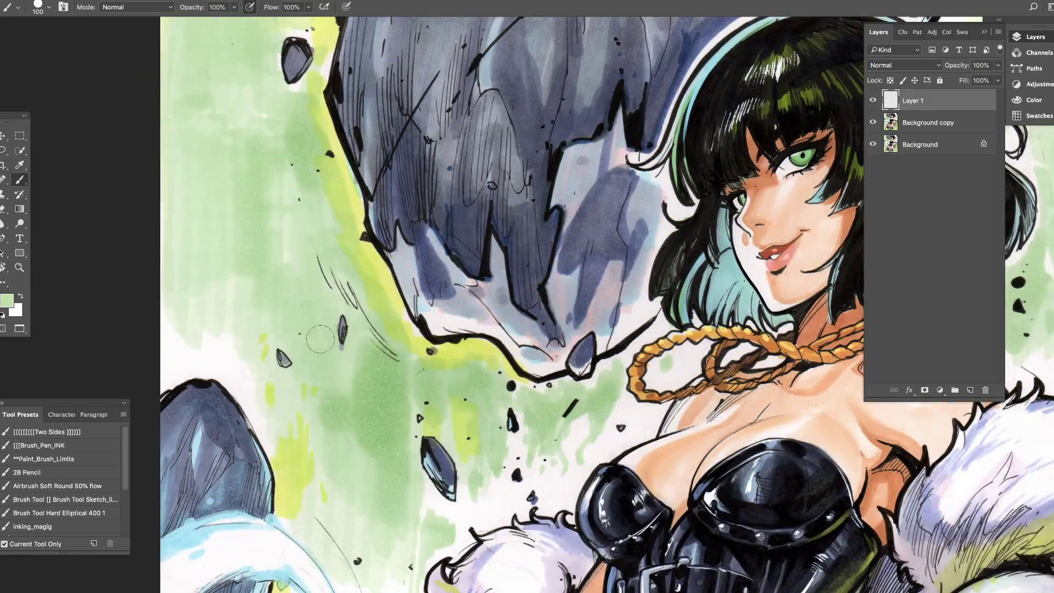
pyautogui.click(7, 301)
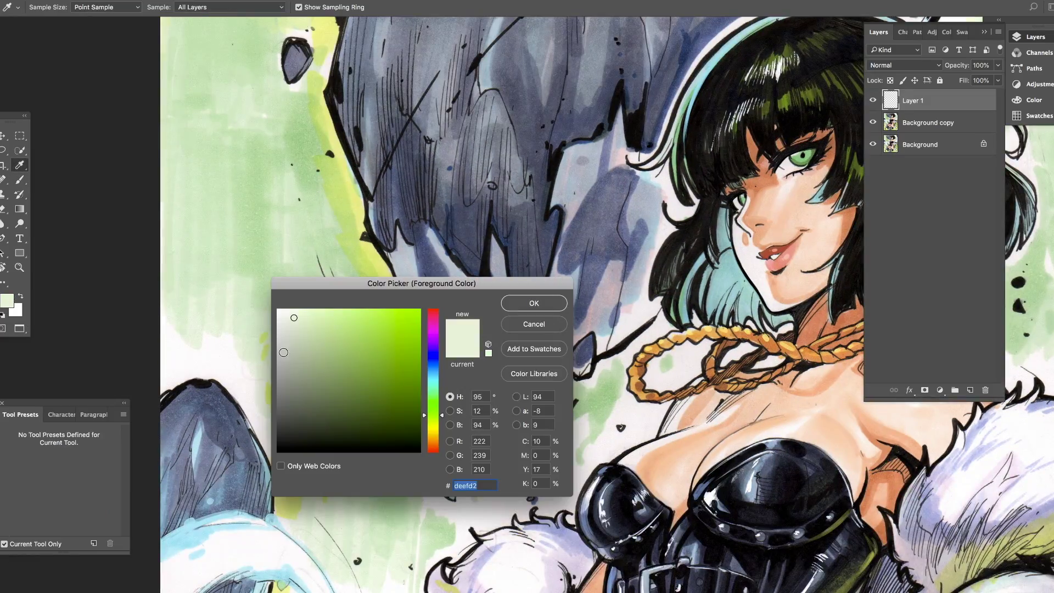
pyautogui.click(288, 310)
pyautogui.press('Return')
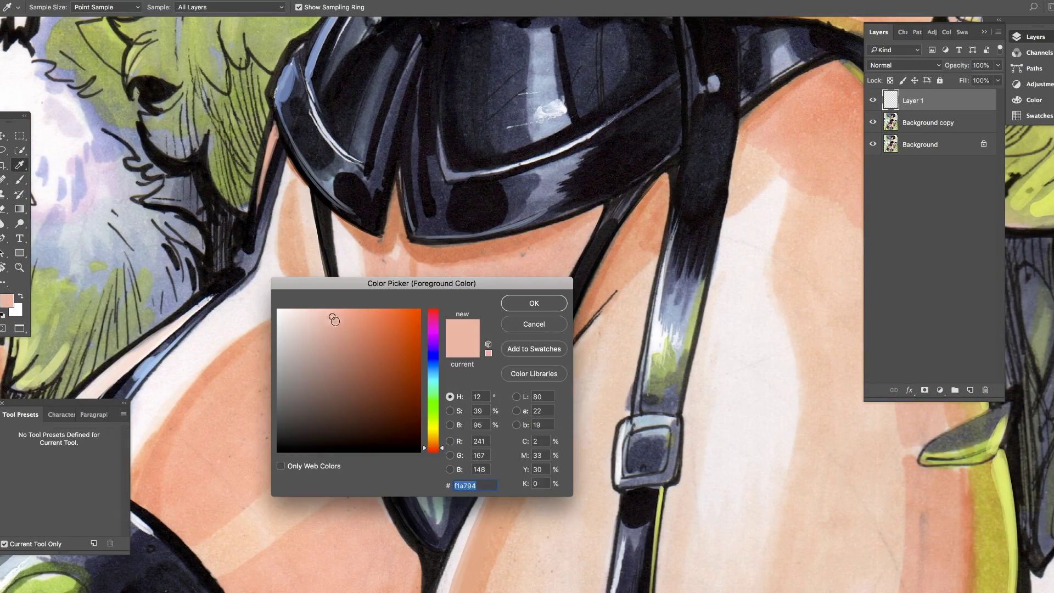
# Step: Choose and confirm a lighter peach skin colour, then add a new layer
pyautogui.press('Return')
pyautogui.press('b')
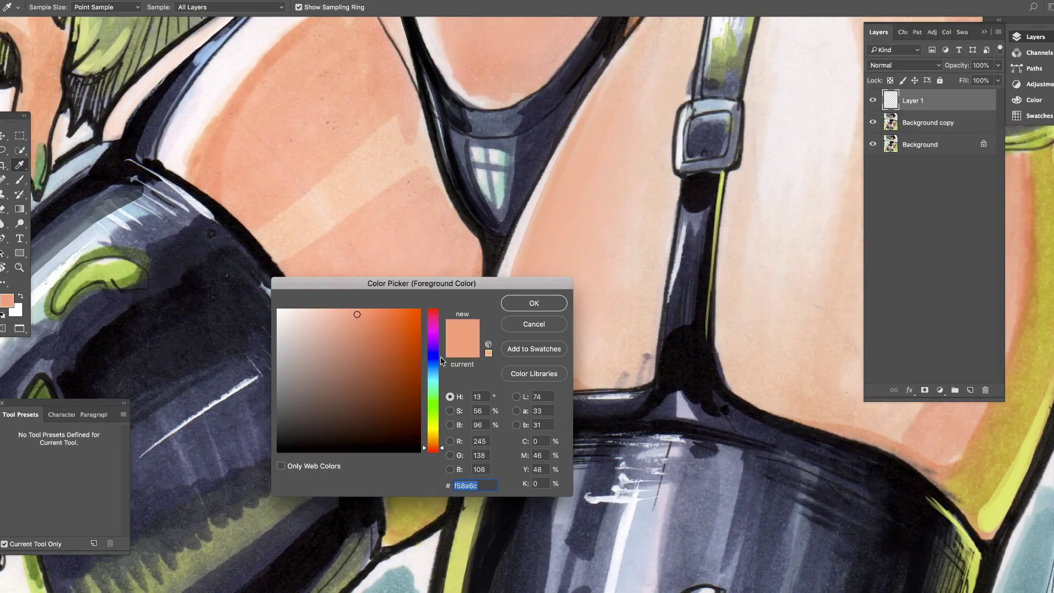
pyautogui.click(539, 302)
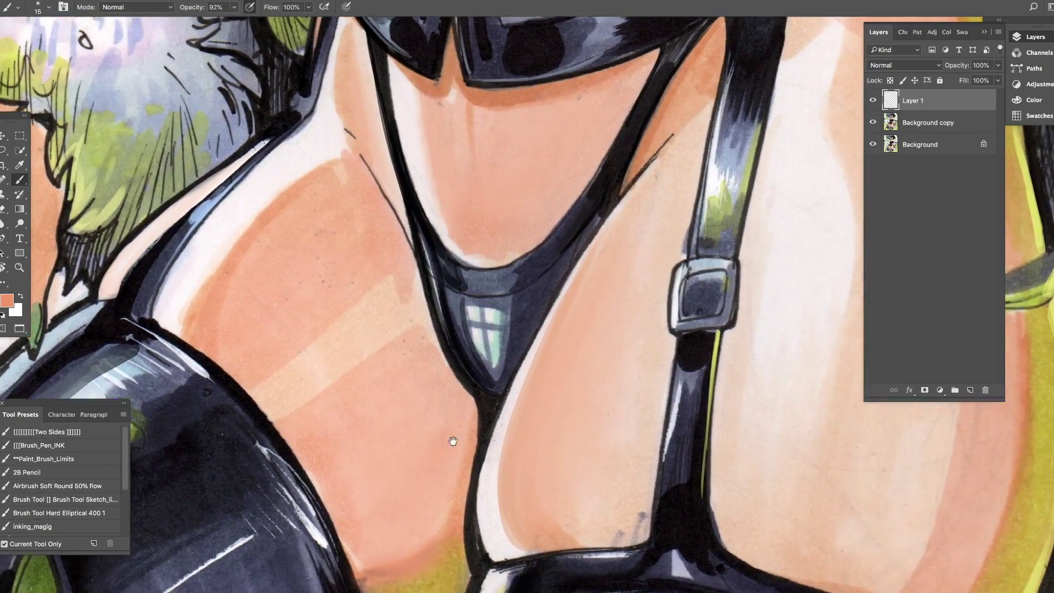
pyautogui.press('z')
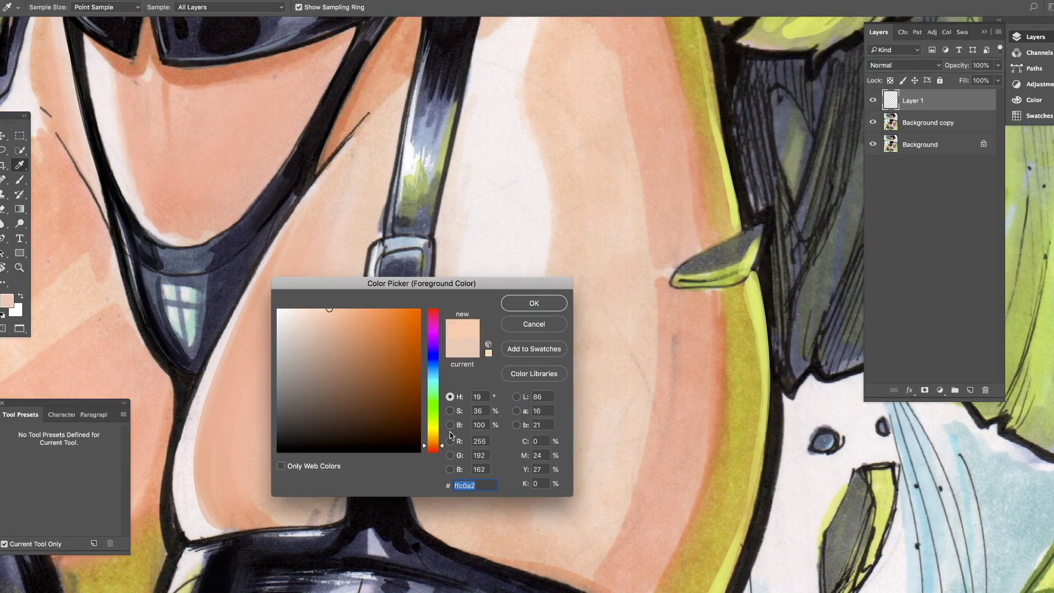
pyautogui.press('Return')
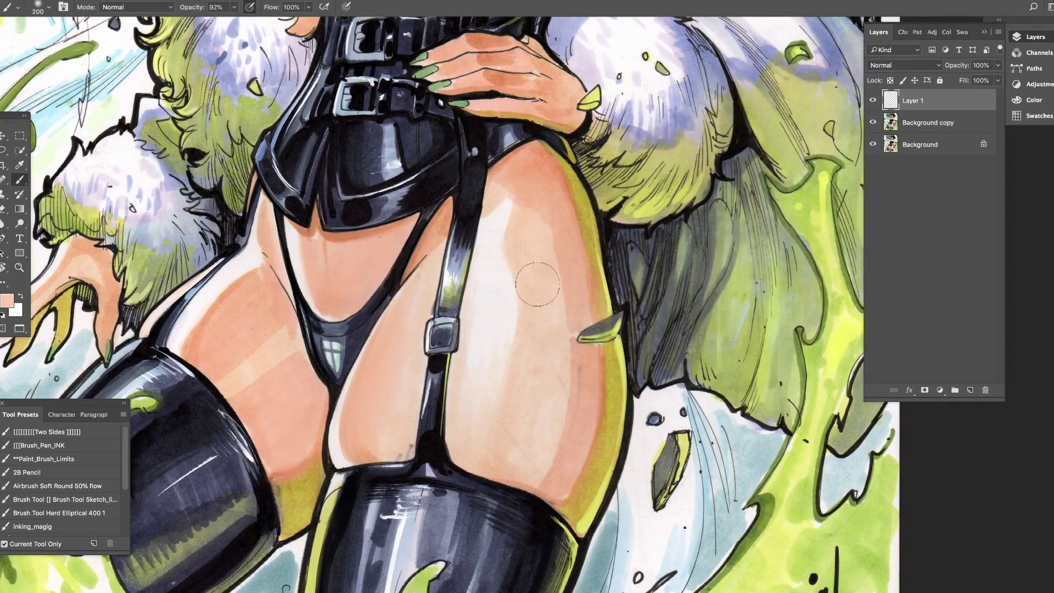
pyautogui.hotkey('ctrl', 'shift', 'alt', 'n')
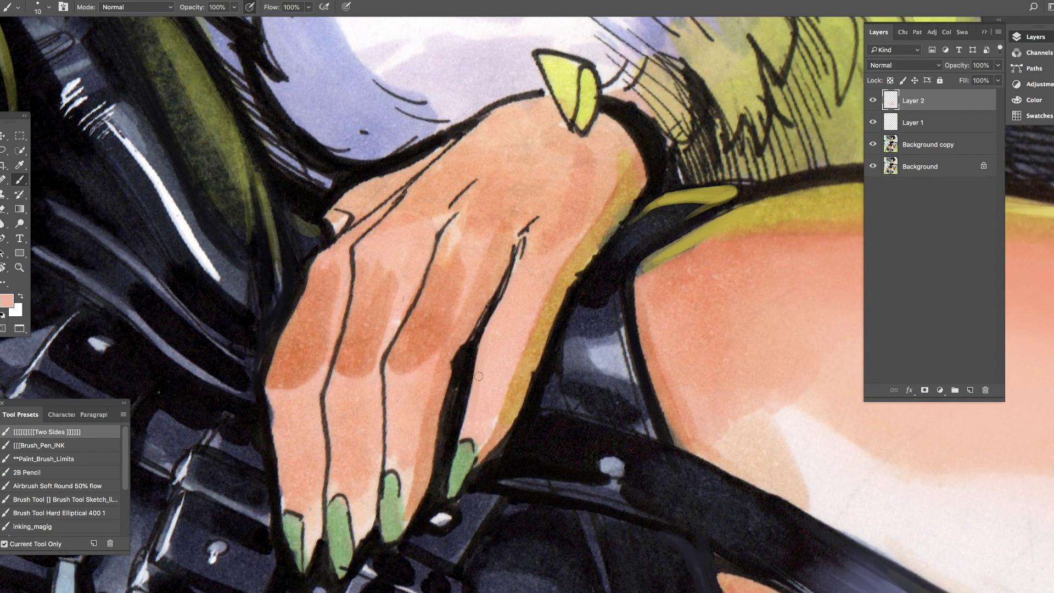
# Step: Shade the hand's edges in salmon, draw a black finger line, and sample the green nail colour
pyautogui.moveTo(478, 376); pyautogui.dragTo(464, 455)
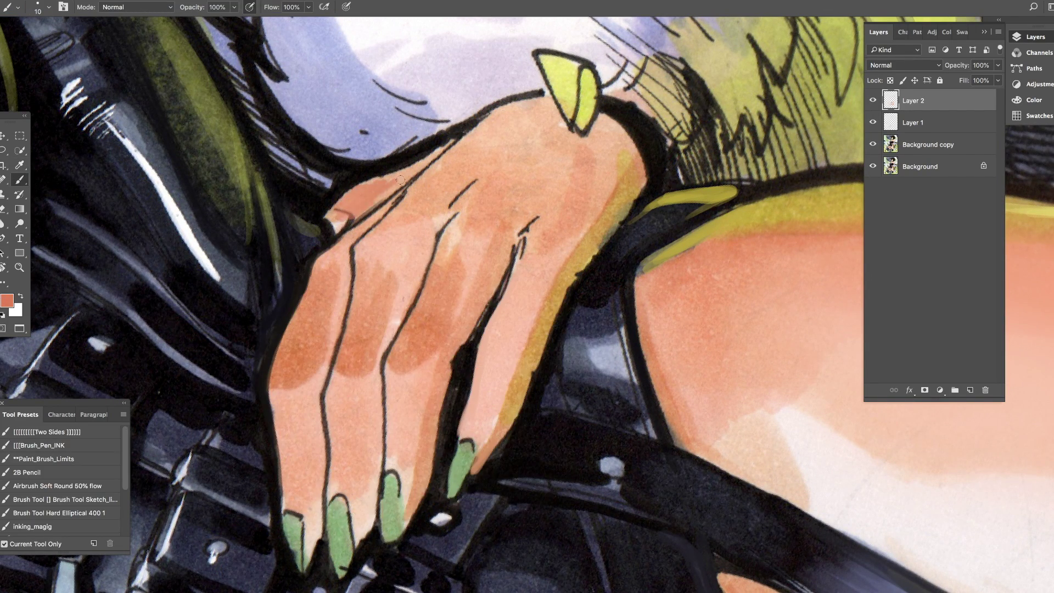
pyautogui.moveTo(439, 148); pyautogui.dragTo(341, 208)
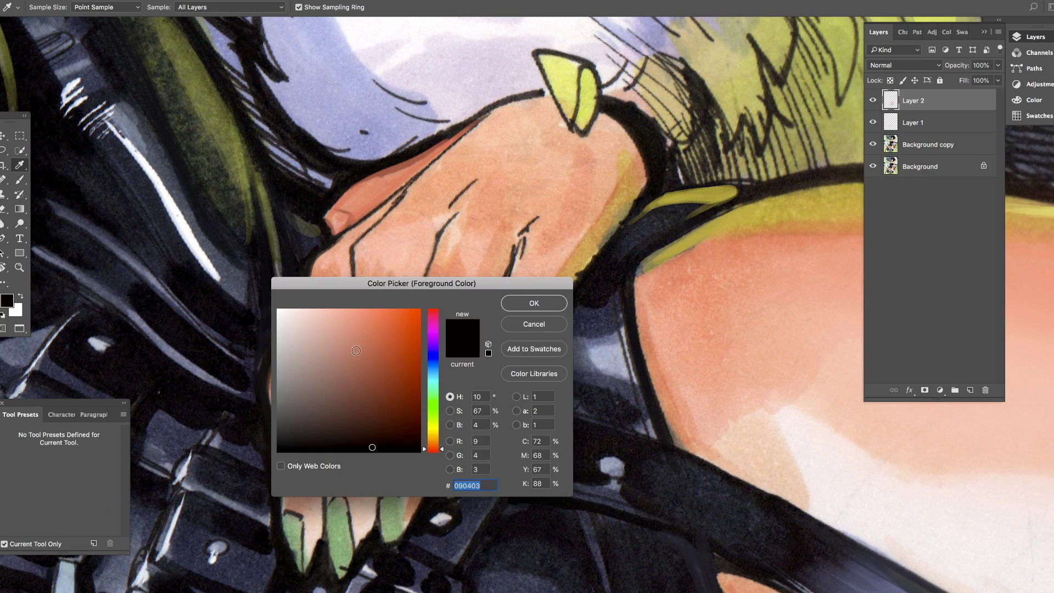
pyautogui.moveTo(463, 347); pyautogui.dragTo(499, 280)
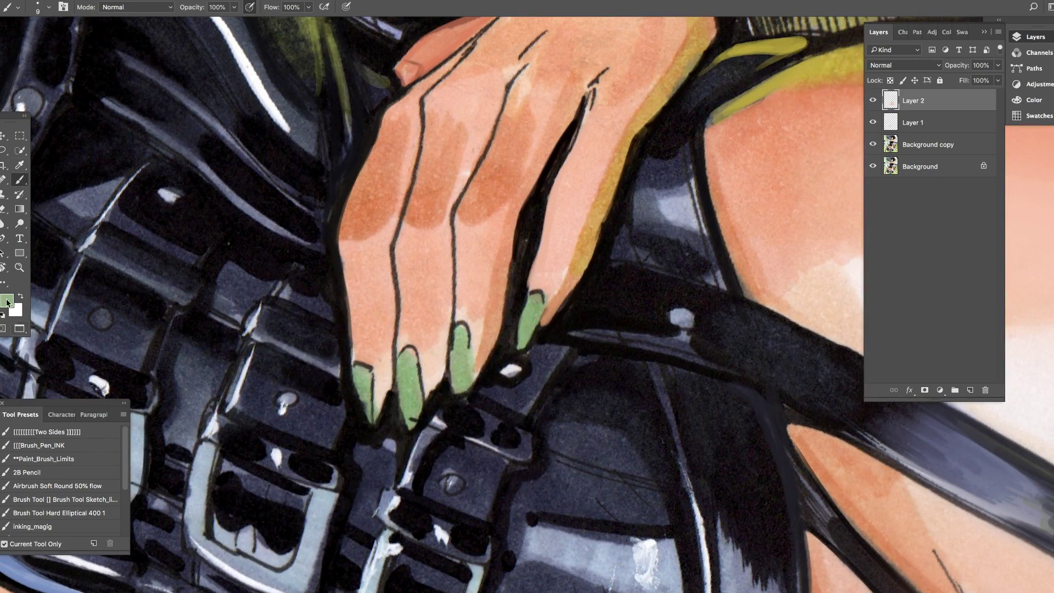
pyautogui.keyDown('alt'); pyautogui.click(404, 360); pyautogui.keyUp('alt')
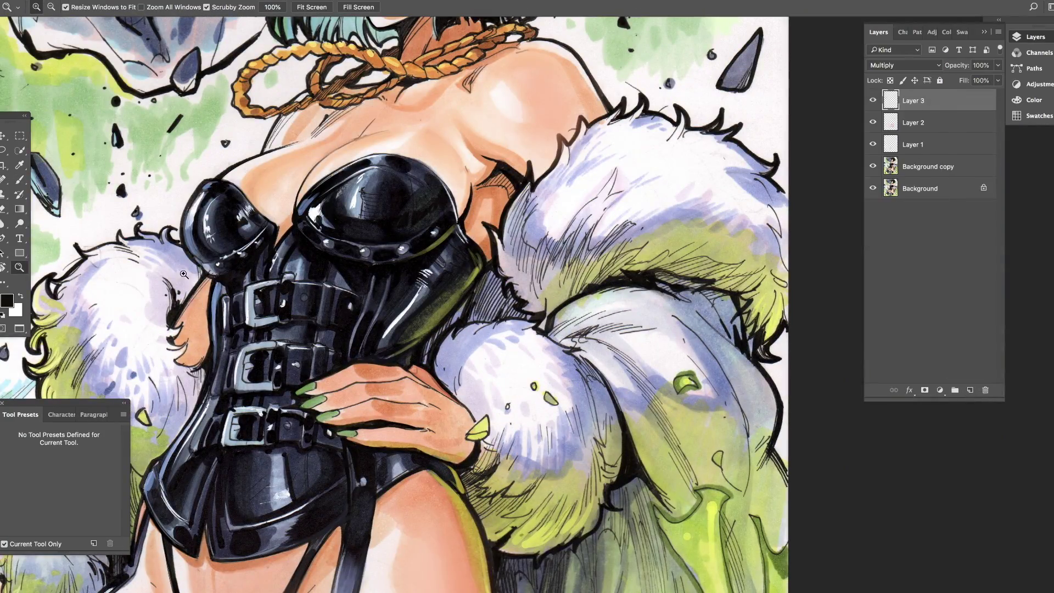
# Step: Set Layer 3 to Multiply blending and choose a green foreground colour
pyautogui.press('b')
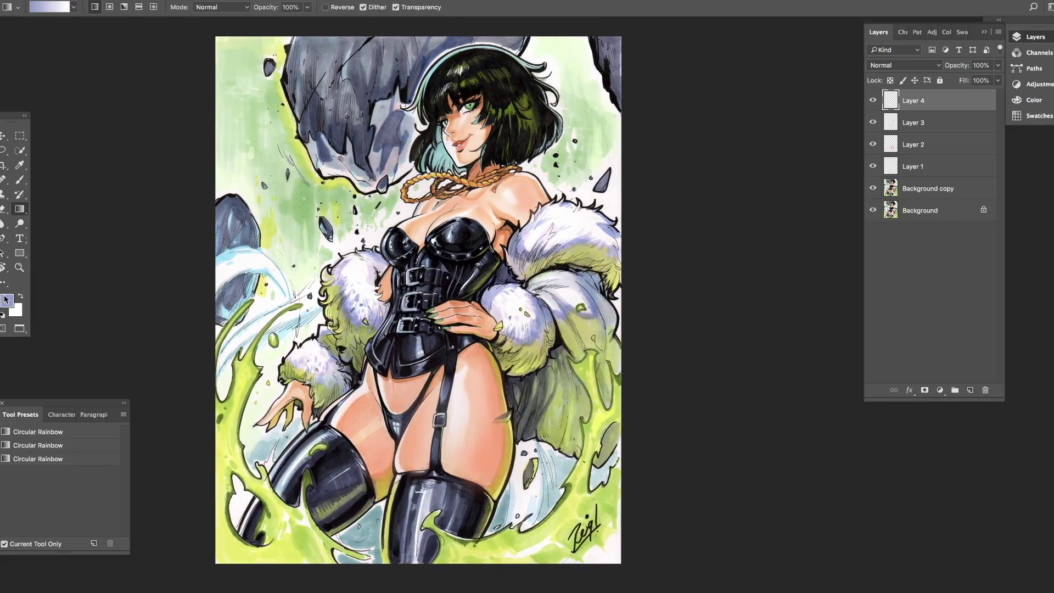
pyautogui.click(6, 299)
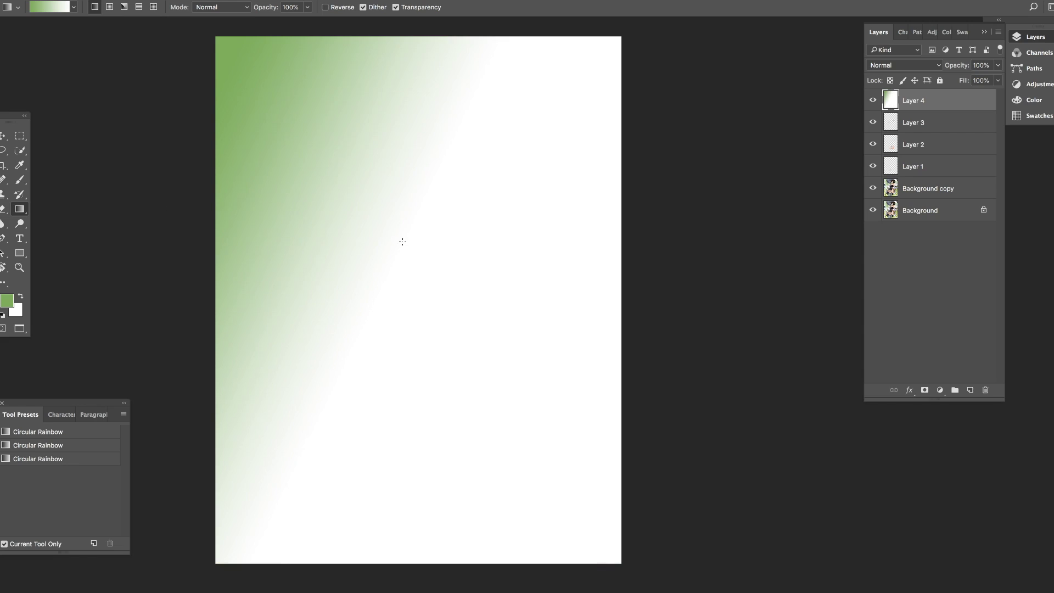
pyautogui.hotkey('ctrl', 'z')
pyautogui.press('i')
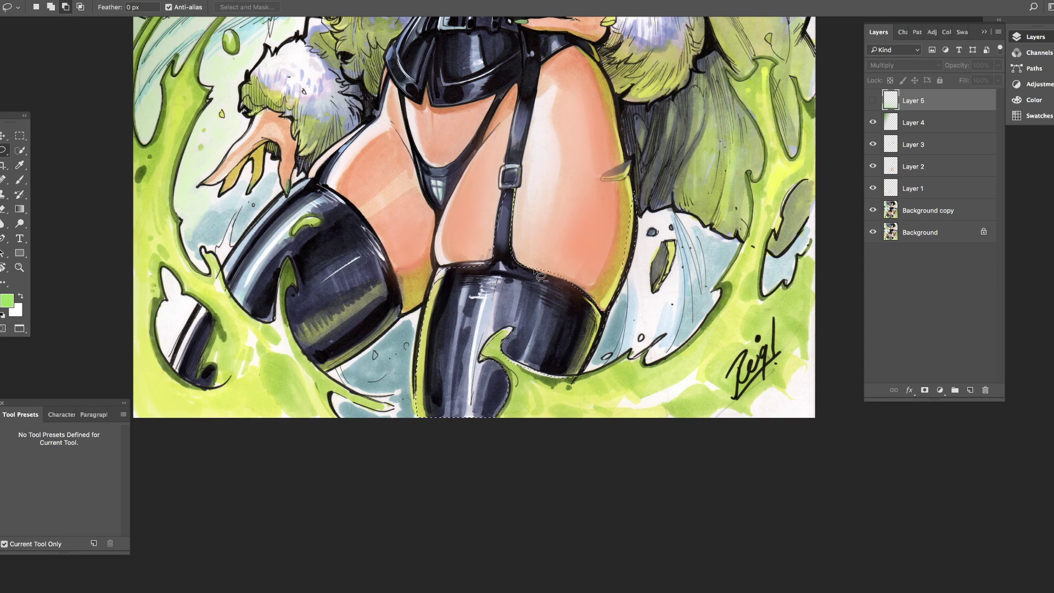
# Step: Trim the lasso selection around the thigh and fill the legs with a shading gradient
pyautogui.rightClick(568, 288)
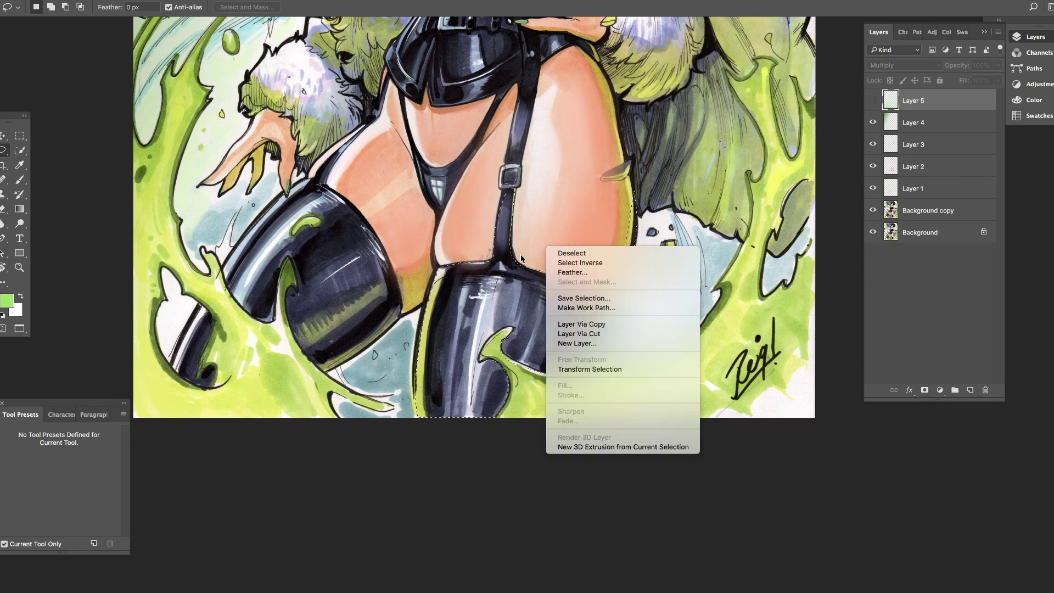
pyautogui.moveTo(528, 207); pyautogui.dragTo(522, 255)
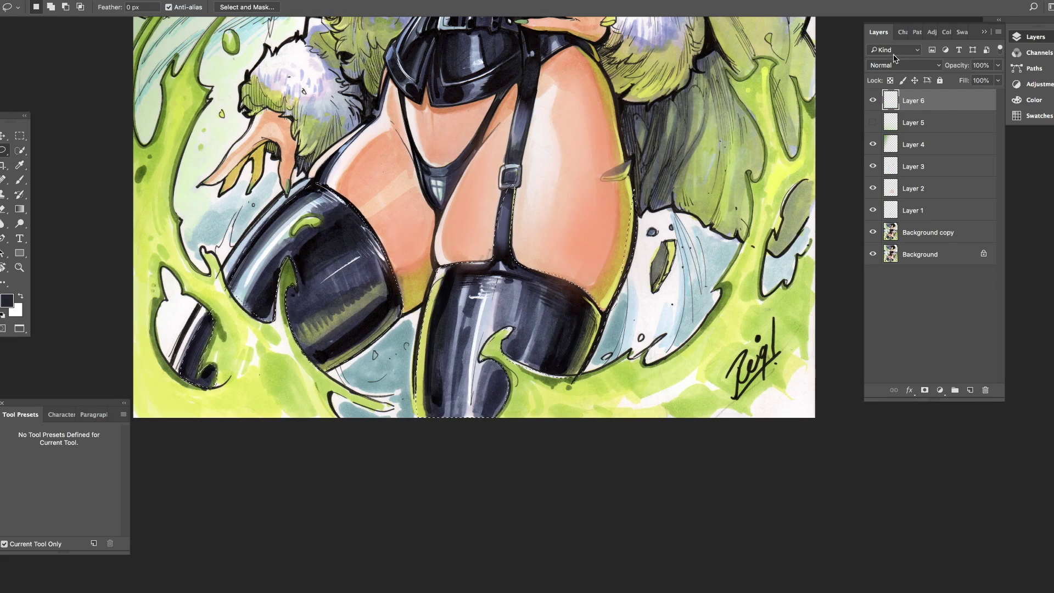
pyautogui.moveTo(417, 417); pyautogui.dragTo(417, 478)
pyautogui.scroll(3, 417, 330)
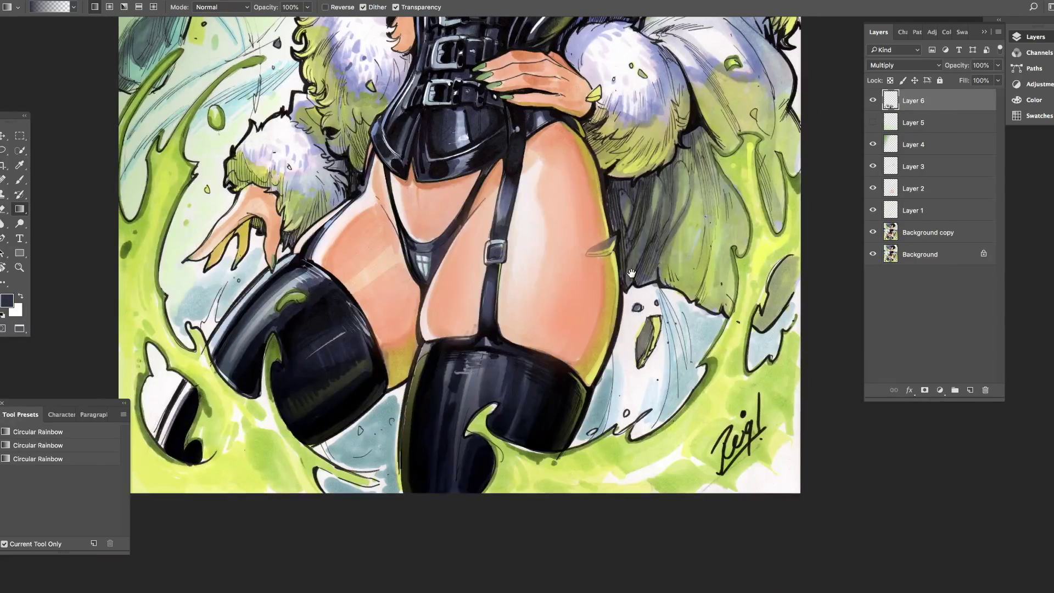
# Step: Erase the green wash from both rocks with a large full-strength eraser
pyautogui.click(3, 210)
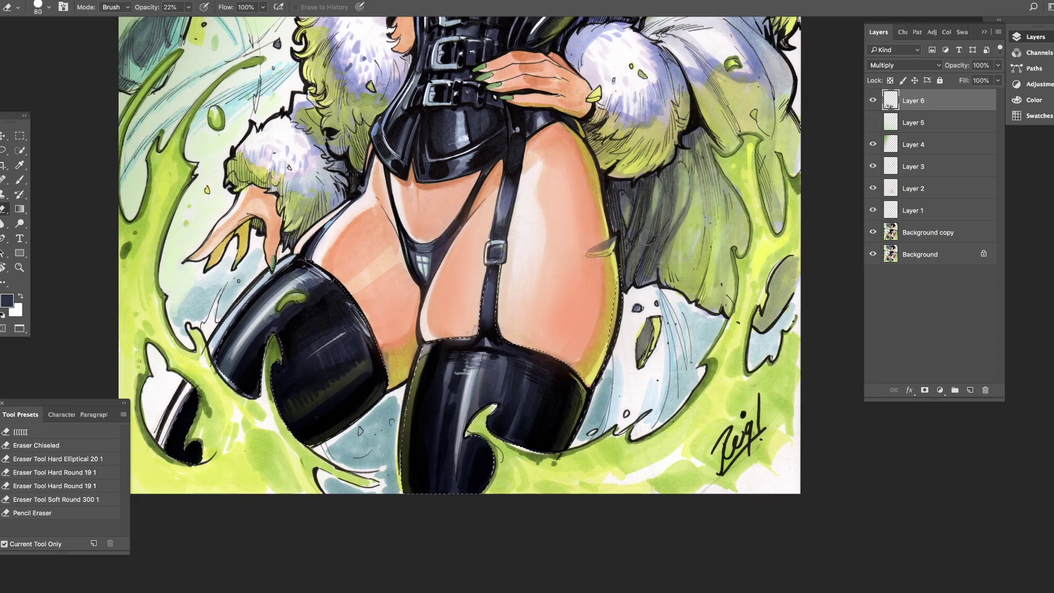
pyautogui.scroll(5, 646, 237)
pyautogui.press('z')
pyautogui.hotkey('ctrl', '0')
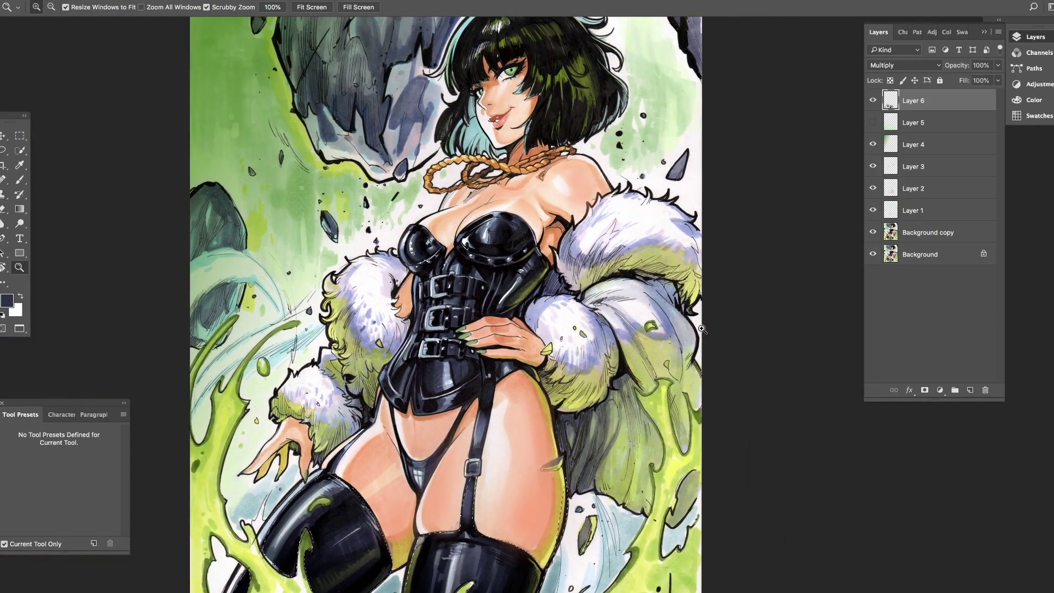
pyautogui.scroll(2, 701, 328)
pyautogui.hotkey('alt', '[')
pyautogui.hotkey('alt', '[')
pyautogui.press('e')
pyautogui.press('0')
pyautogui.press(']')
pyautogui.press(']')
pyautogui.press(']')
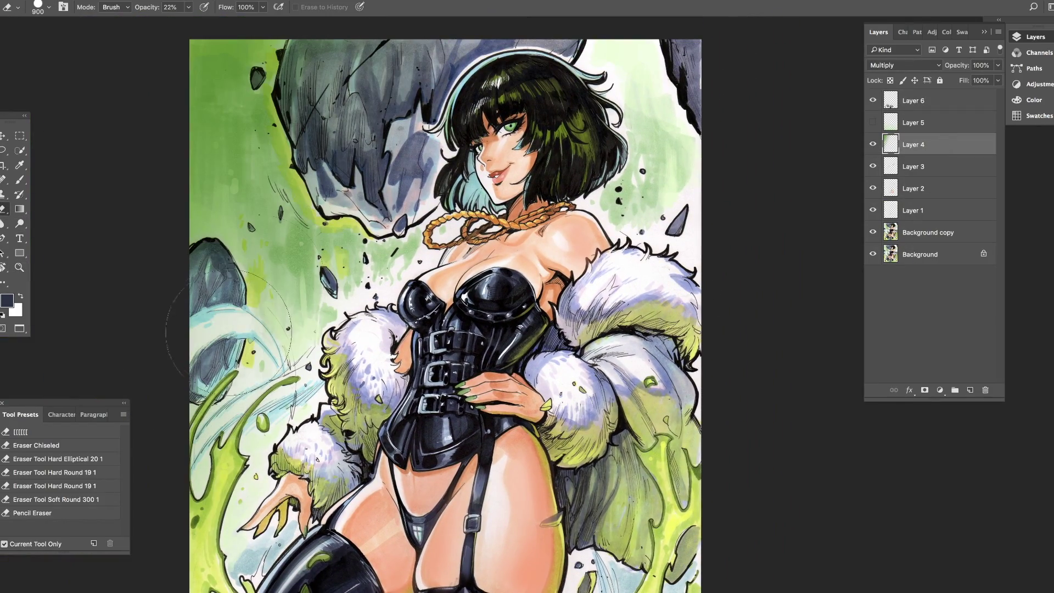
pyautogui.moveTo(264, 209)
pyautogui.mouseDown()
pyautogui.moveTo(247, 137)
pyautogui.moveTo(286, 83)
pyautogui.moveTo(225, 344)
pyautogui.mouseUp()
# Step: Merge the selected paint layers into Layer 6
pyautogui.hscroll(3, 225, 344)
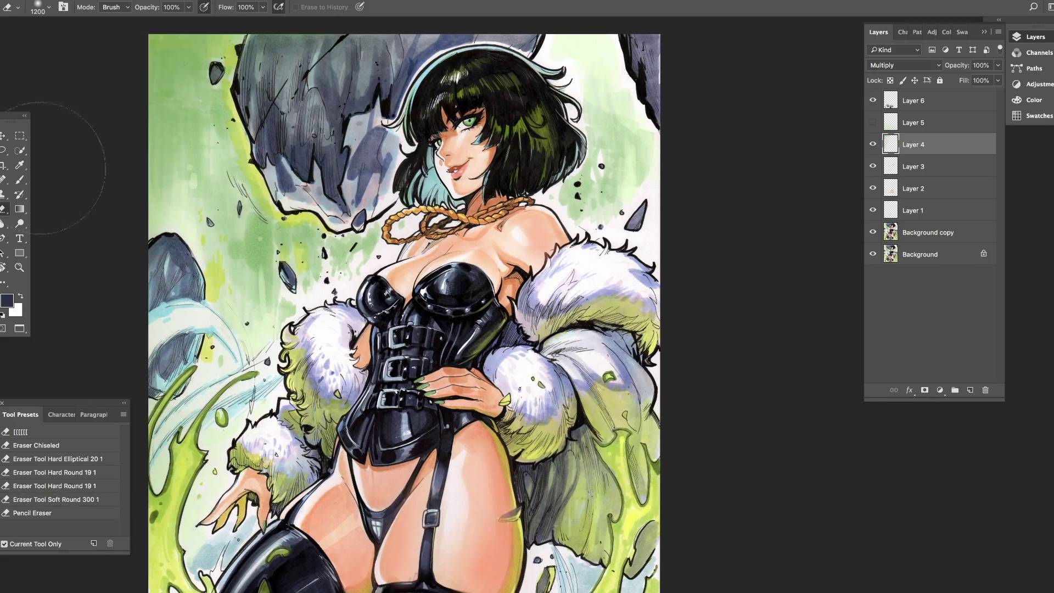
pyautogui.press('l')
pyautogui.keyDown('shift'); pyautogui.click(928, 232); pyautogui.keyUp('shift')
pyautogui.rightClick(903, 232)
pyautogui.click(944, 385)
# Step: Toggle Layer 6 to compare before and after, then zoom in on the upper body
pyautogui.press('z')
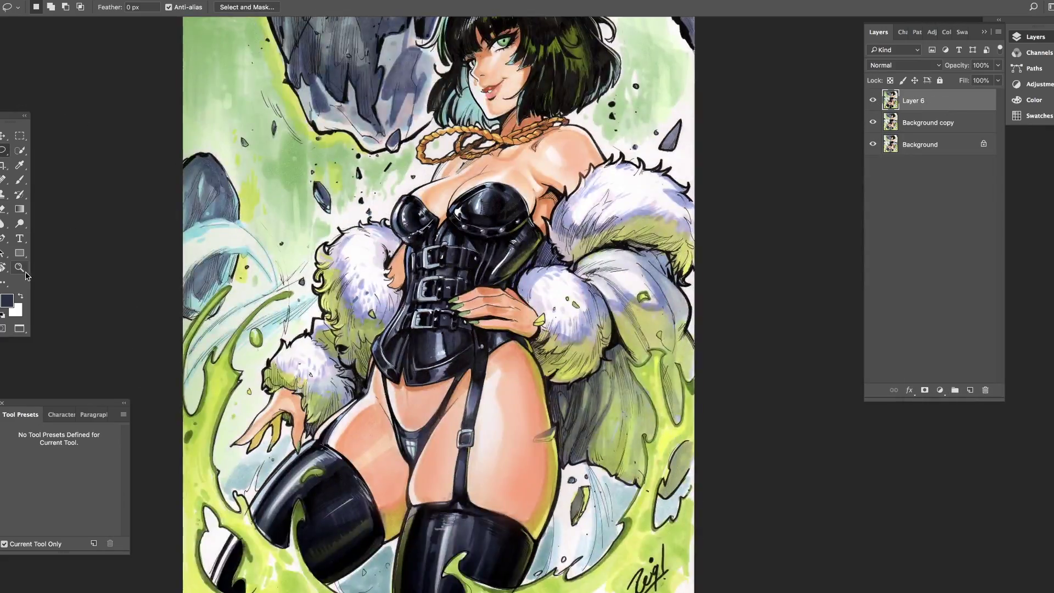
pyautogui.hotkey('ctrl', '-')
pyautogui.hotkey('ctrl', '+')
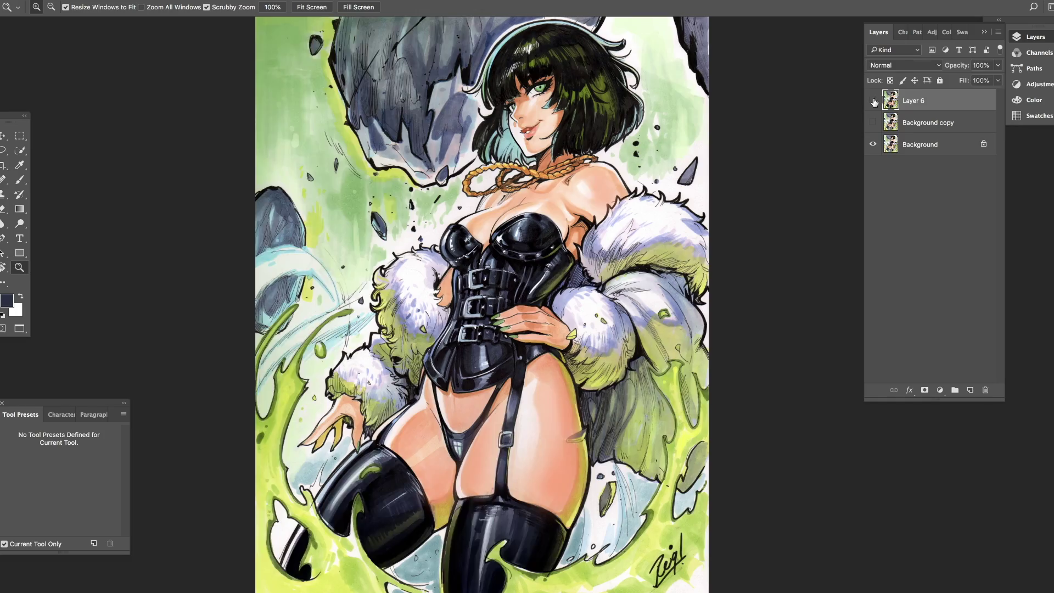
pyautogui.click(873, 100)
pyautogui.moveTo(549, 291); pyautogui.dragTo(623, 291)
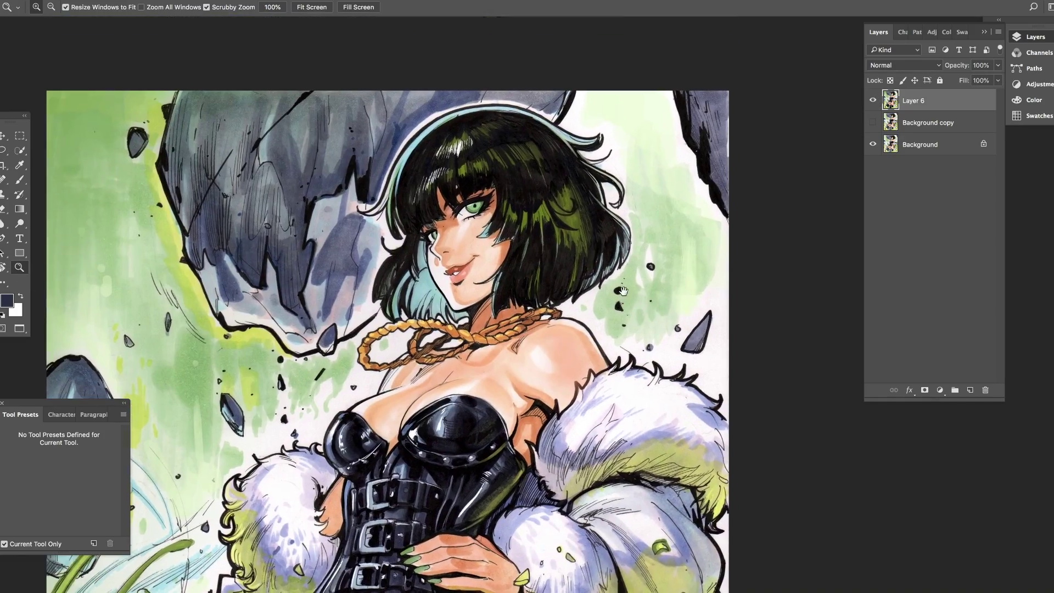
# Step: Copy the lassoed head to a new layer and scale it down to about 89%
pyautogui.press('l')
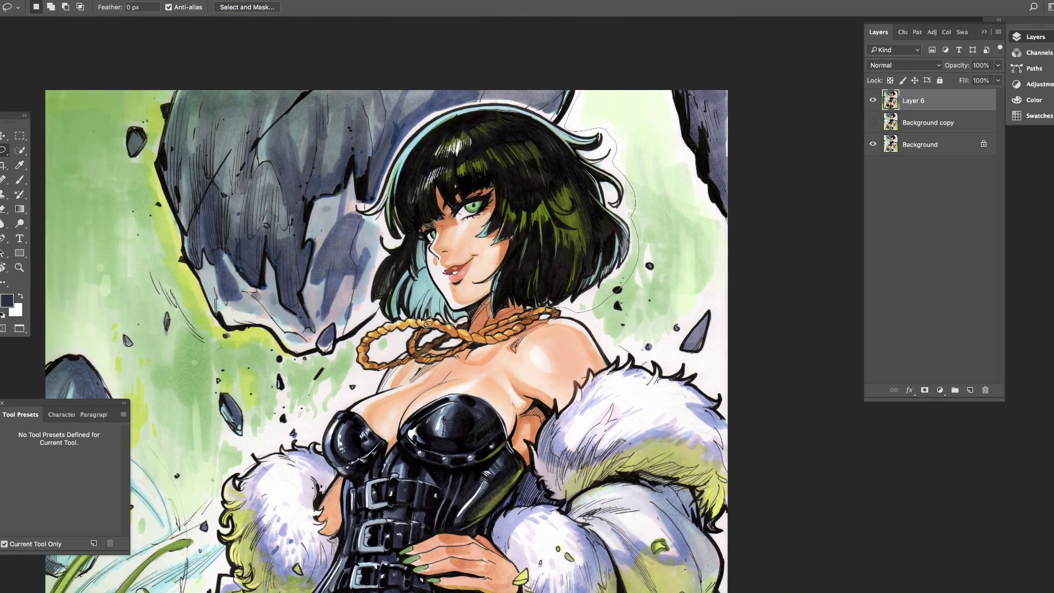
pyautogui.hotkey('ctrl', 'j')
pyautogui.hotkey('ctrl', 't')
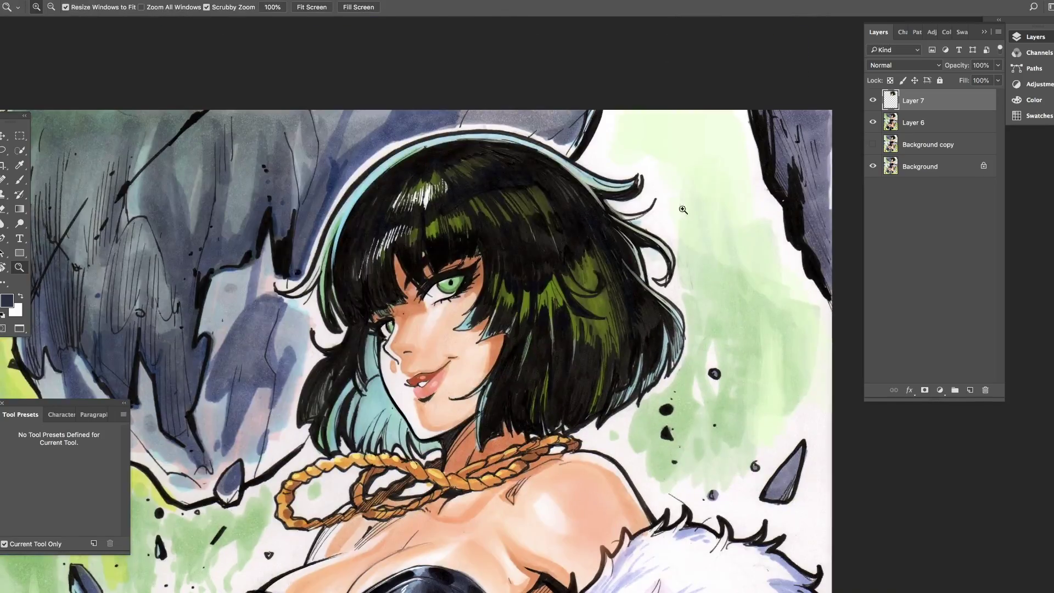
pyautogui.moveTo(680, 165); pyautogui.dragTo(666, 164)
pyautogui.scroll(-5, 665, 165)
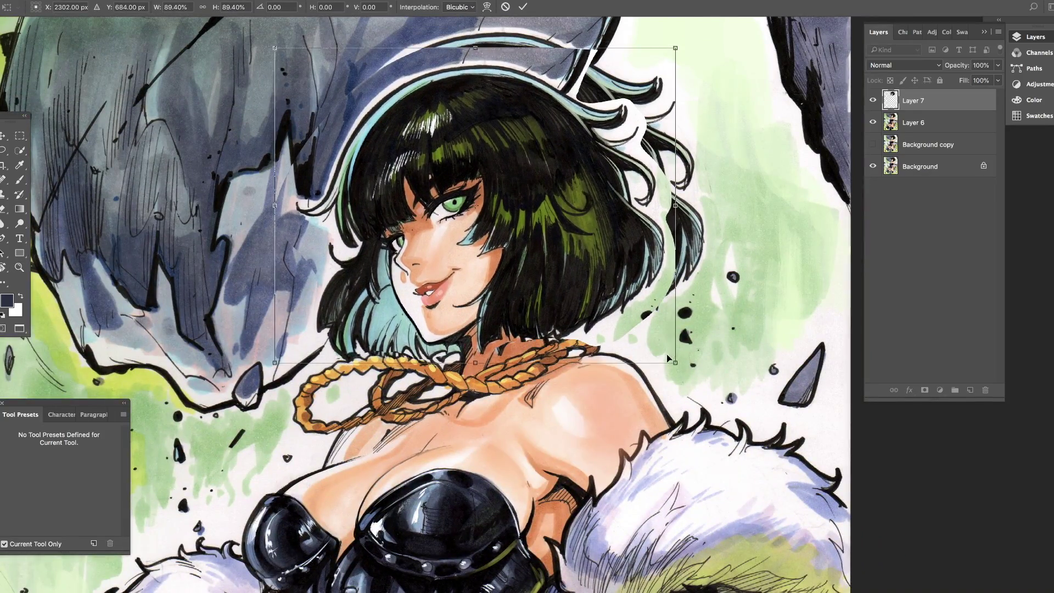
pyautogui.press('Return')
pyautogui.scroll(-3, 667, 358)
# Step: Hide all panels with Tab to view the art alone, then show them again
pyautogui.press('z')
pyautogui.scroll(6, 677, 229)
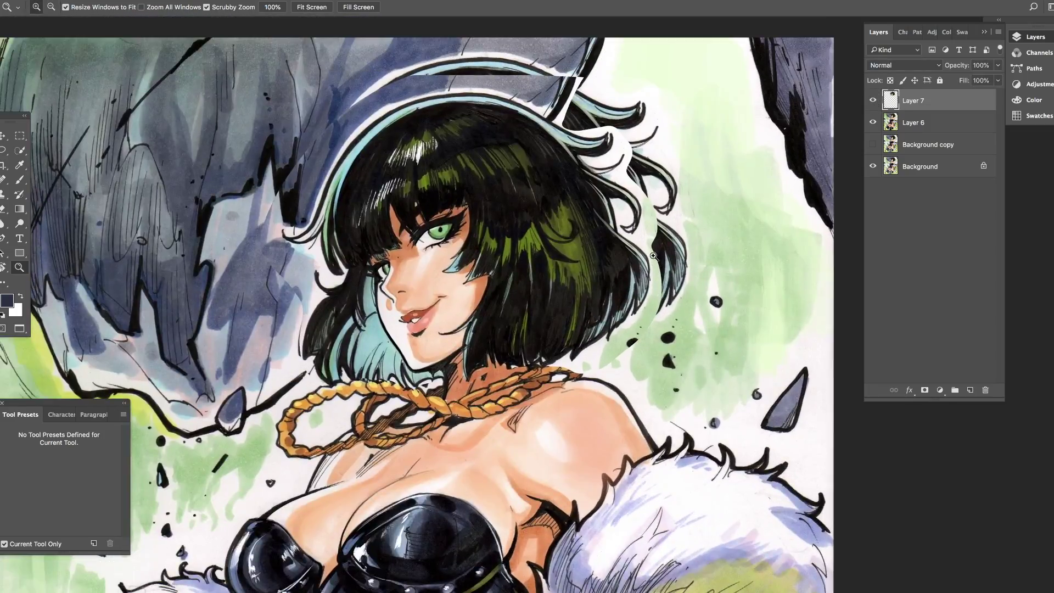
pyautogui.press('b')
pyautogui.scroll(-3, 676, 229)
pyautogui.scroll(5, 526, 236)
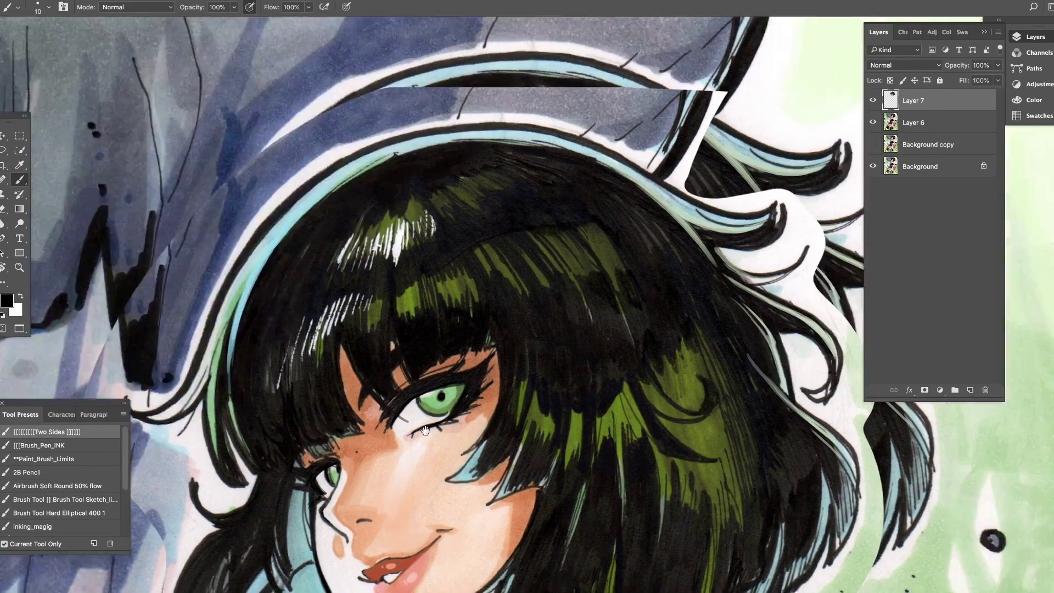
pyautogui.press('Tab')
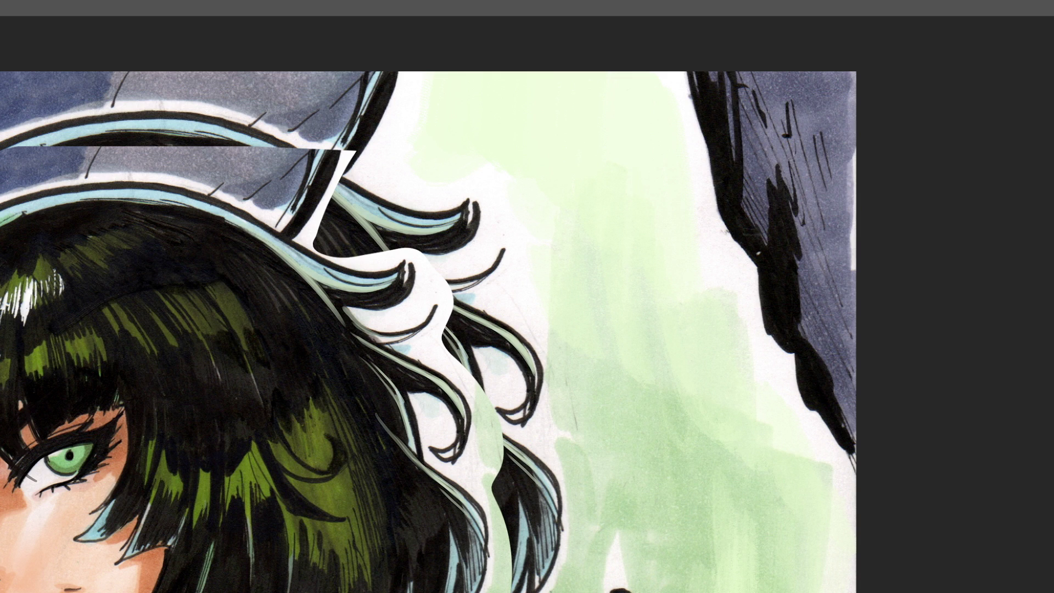
pyautogui.press('Tab')
# Step: On a new layer, paint translucent white over the hair curls
pyautogui.hotkey('ctrl', 'shift', 'alt', 'n')
pyautogui.moveTo(535, 315); pyautogui.dragTo(483, 395)
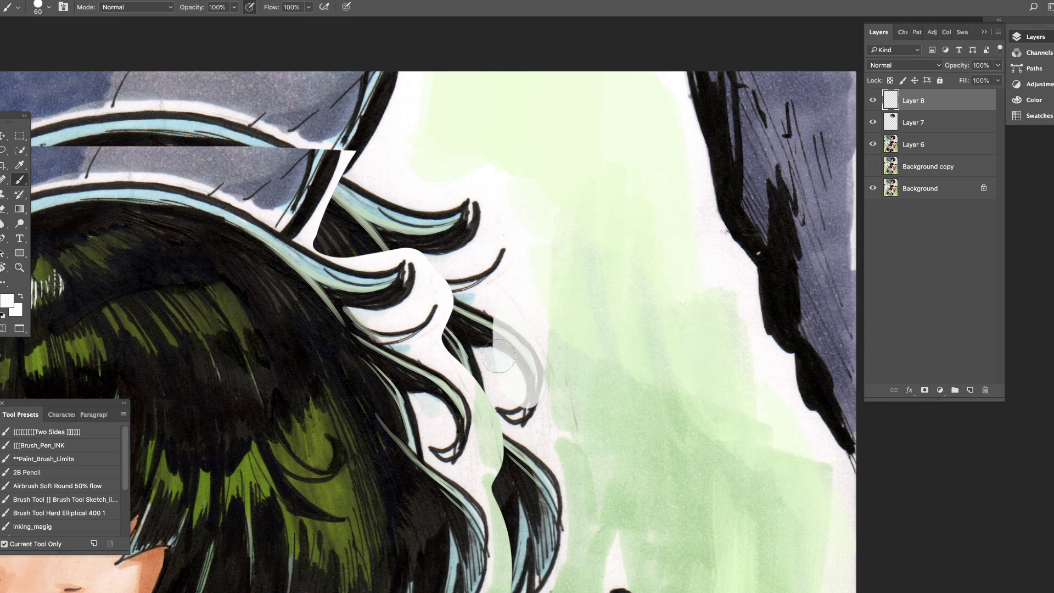
pyautogui.moveTo(511, 258); pyautogui.dragTo(455, 362)
pyautogui.moveTo(477, 209)
pyautogui.mouseDown()
pyautogui.moveTo(337, 204)
pyautogui.moveTo(362, 241)
pyautogui.moveTo(397, 191)
pyautogui.moveTo(432, 258)
pyautogui.moveTo(352, 183)
pyautogui.moveTo(473, 285)
pyautogui.moveTo(522, 386)
pyautogui.moveTo(452, 343)
pyautogui.moveTo(398, 225)
pyautogui.mouseUp()
# Step: Paint pale green over the hair edge with a larger brush, then a soft preset
pyautogui.keyDown('alt'); pyautogui.click(553, 135); pyautogui.keyUp('alt')
pyautogui.press(']')
pyautogui.press(']')
pyautogui.scroll(-4, 597, 332)
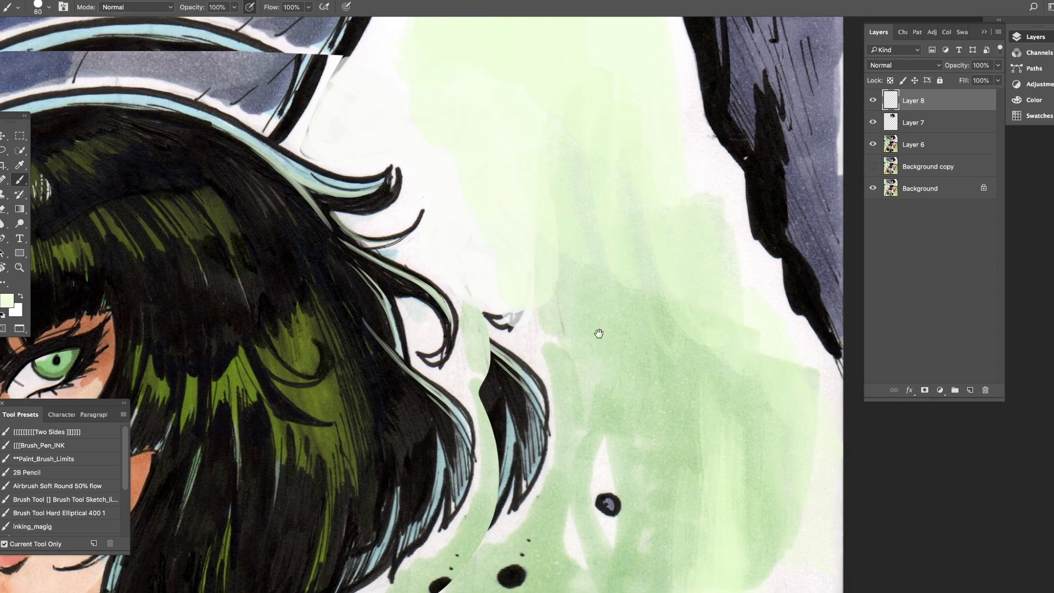
pyautogui.moveTo(543, 417); pyautogui.dragTo(543, 263)
pyautogui.scroll(-3, 91, 482)
pyautogui.click(49, 516)
pyautogui.moveTo(557, 216)
pyautogui.mouseDown()
pyautogui.moveTo(548, 402)
pyautogui.moveTo(569, 224)
pyautogui.mouseUp()
pyautogui.scroll(-2, 569, 224)
pyautogui.press('space')
pyautogui.moveTo(524, 416); pyautogui.dragTo(528, 335)
pyautogui.scroll(-2, 93, 472)
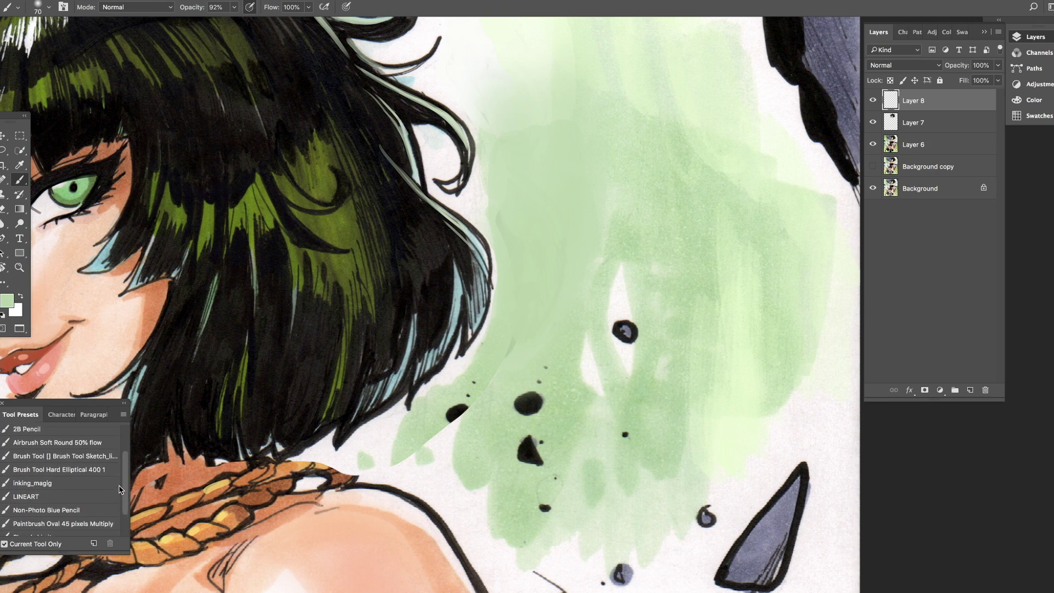
# Step: Switch to the mid-size brush preset and paint green over the ink blob below the hair
pyautogui.click(92, 494)
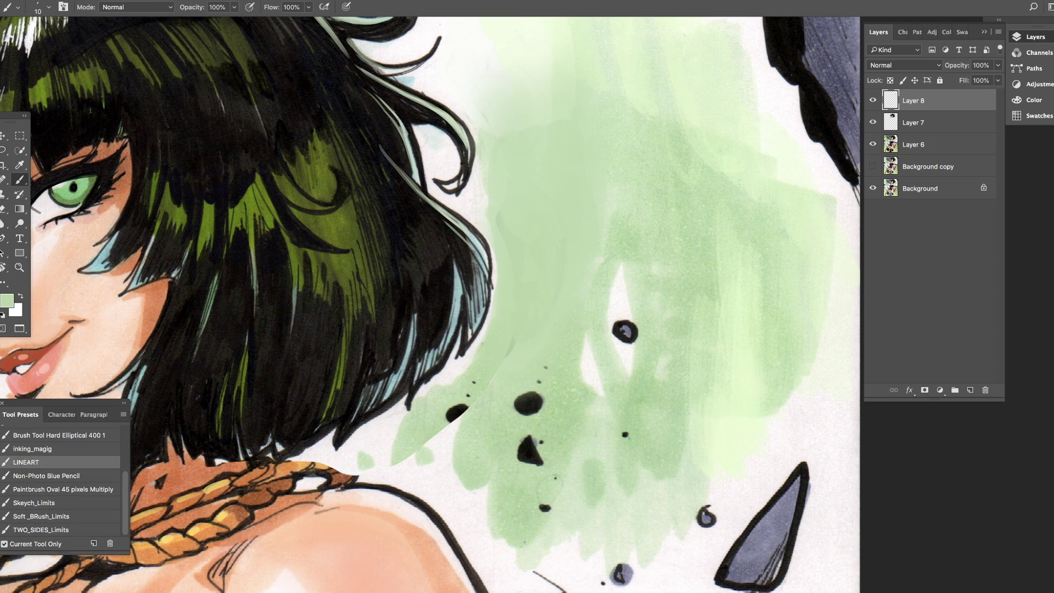
pyautogui.scroll(2, 110, 466)
pyautogui.click(82, 459)
pyautogui.scroll(-2, 596, 392)
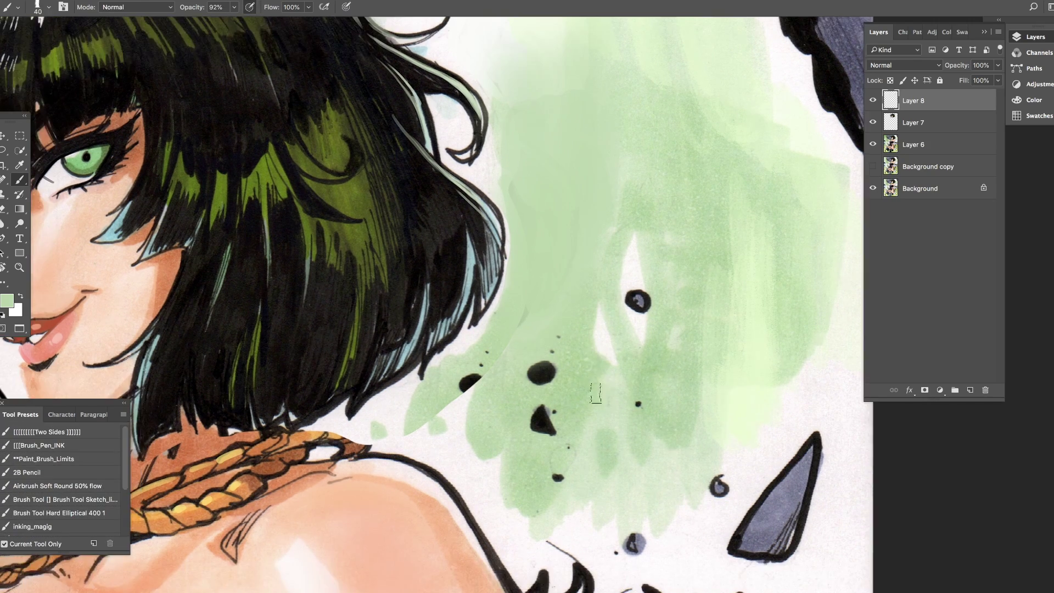
pyautogui.moveTo(467, 384)
pyautogui.mouseDown()
pyautogui.moveTo(439, 433)
pyautogui.moveTo(464, 328)
pyautogui.mouseUp()
pyautogui.scroll(5, 329, 296)
pyautogui.hscroll(-7, 330, 297)
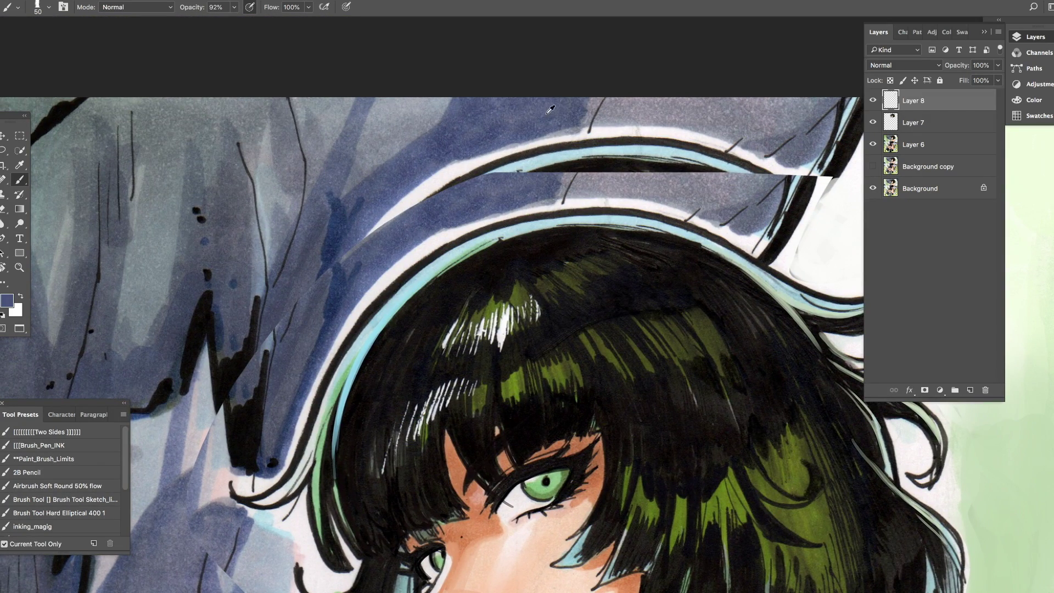
# Step: Paint out the upper white headband curve in blue and cover its right part with grey
pyautogui.moveTo(550, 110); pyautogui.dragTo(352, 252)
pyautogui.keyDown('alt'); pyautogui.click(607, 151); pyautogui.keyUp('alt')
pyautogui.moveTo(604, 149); pyautogui.dragTo(769, 164)
pyautogui.moveTo(768, 165); pyautogui.dragTo(640, 173)
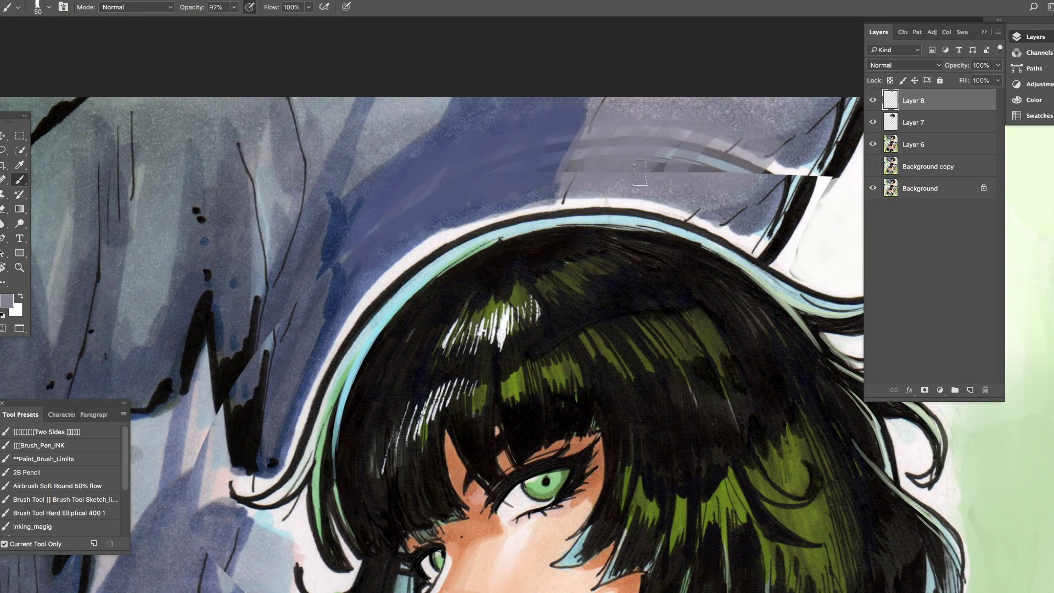
# Step: Switch to a 48 px brush tip and rotate the canvas view about 25°
pyautogui.rightClick(296, 219)
pyautogui.moveTo(443, 412); pyautogui.dragTo(571, 522)
pyautogui.doubleClick(384, 330)
pyautogui.scroll(-1, 124, 492)
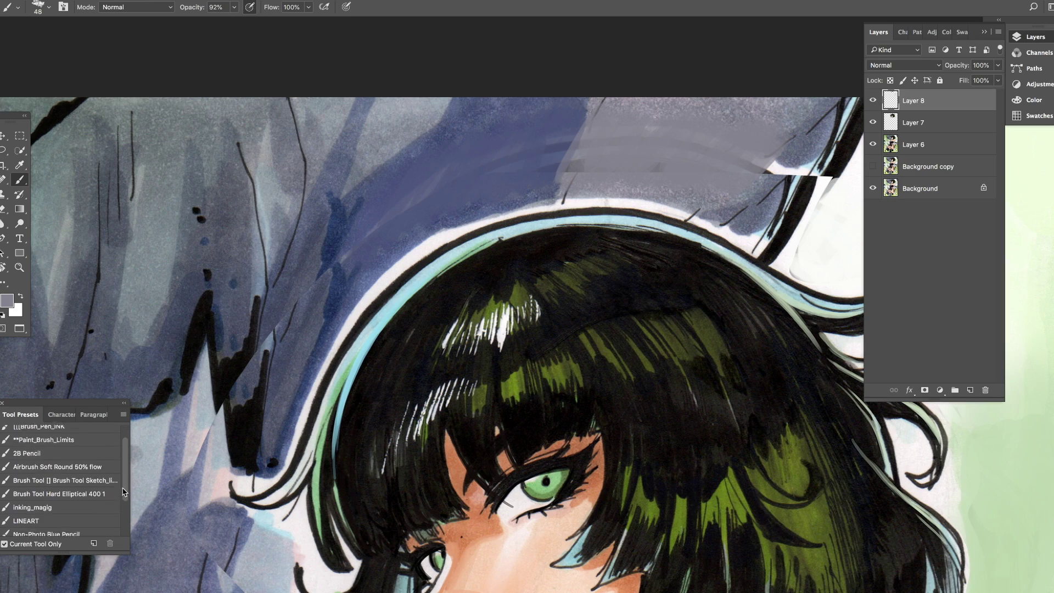
pyautogui.scroll(-2, 124, 491)
pyautogui.scroll(3, 124, 492)
pyautogui.press('z')
pyautogui.keyDown('alt'); pyautogui.click(585, 357); pyautogui.keyUp('alt')
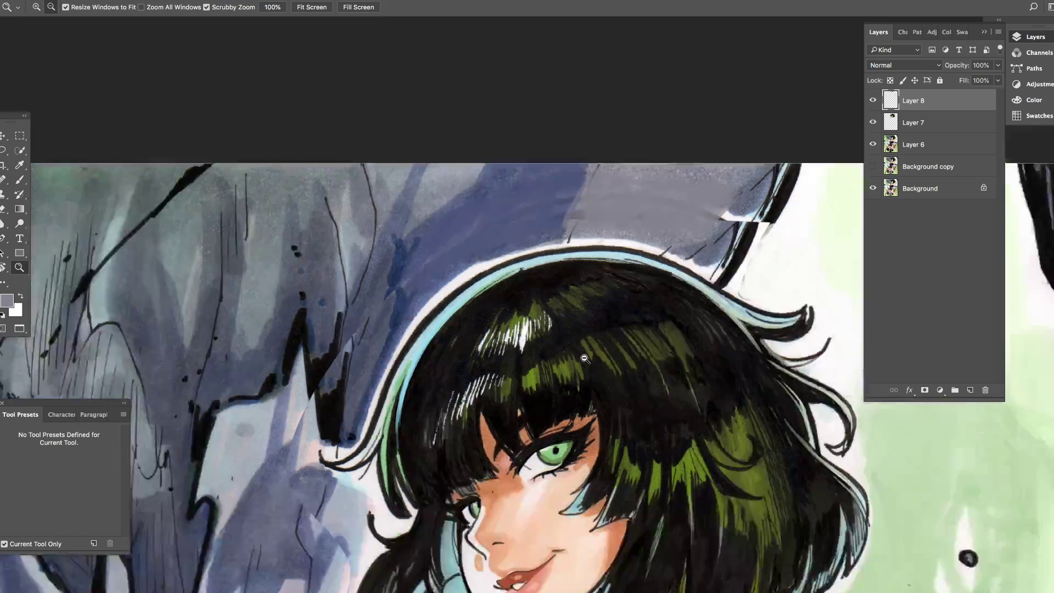
pyautogui.keyDown('alt'); pyautogui.click(586, 358); pyautogui.keyUp('alt')
pyautogui.click(610, 334)
pyautogui.press('b')
pyautogui.moveTo(609, 334); pyautogui.dragTo(330, 346)
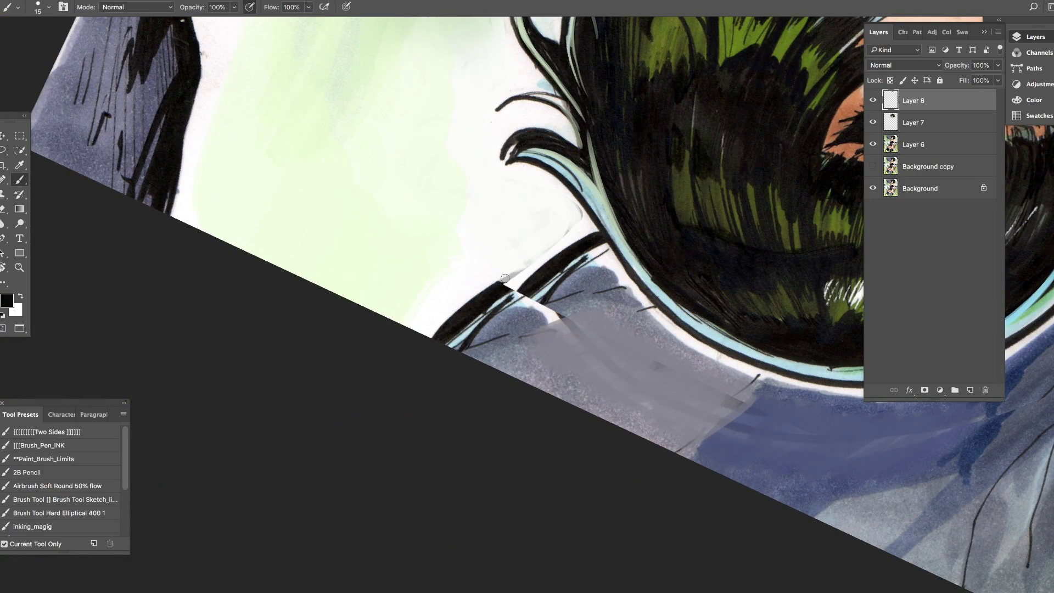
# Step: Paint blue-grey near the collar, then on Layer 7 sample blue-grey with a 40 px brush
pyautogui.moveTo(519, 314)
pyautogui.mouseDown()
pyautogui.moveTo(491, 327)
pyautogui.moveTo(598, 296)
pyautogui.moveTo(532, 330)
pyautogui.moveTo(465, 321)
pyautogui.moveTo(579, 294)
pyautogui.mouseUp()
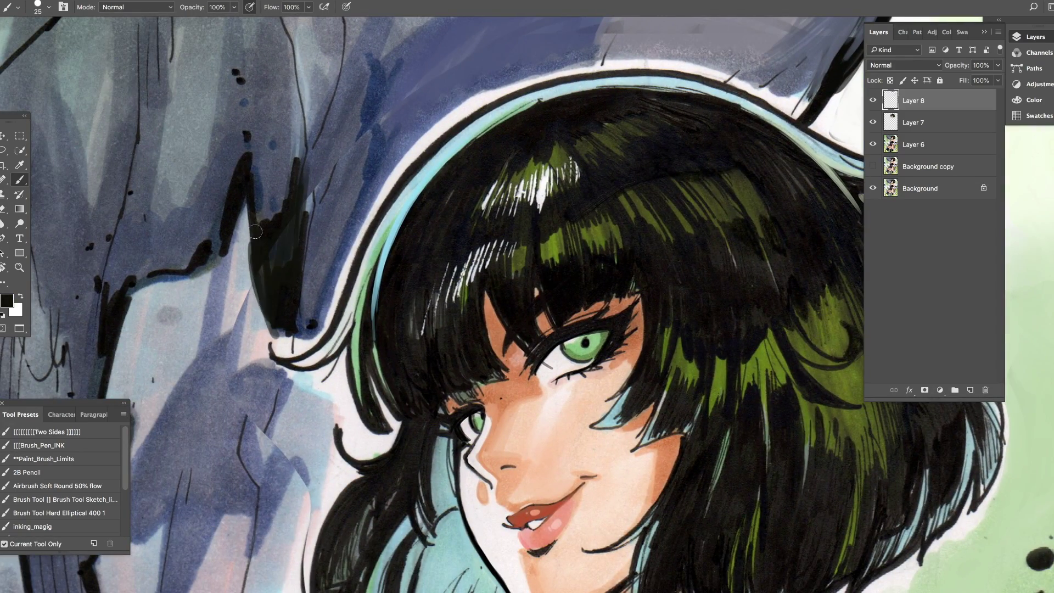
pyautogui.moveTo(392, 422)
pyautogui.mouseDown()
pyautogui.moveTo(403, 387)
pyautogui.moveTo(410, 170)
pyautogui.mouseUp()
pyautogui.click(6, 153)
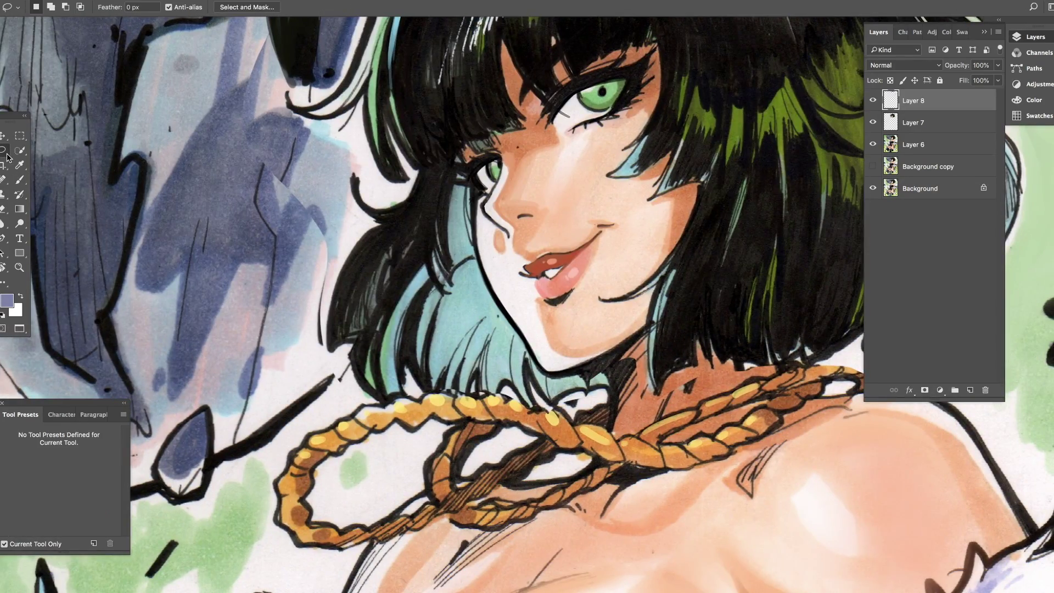
pyautogui.click(922, 122)
pyautogui.scroll(2, 574, 433)
pyautogui.press('b')
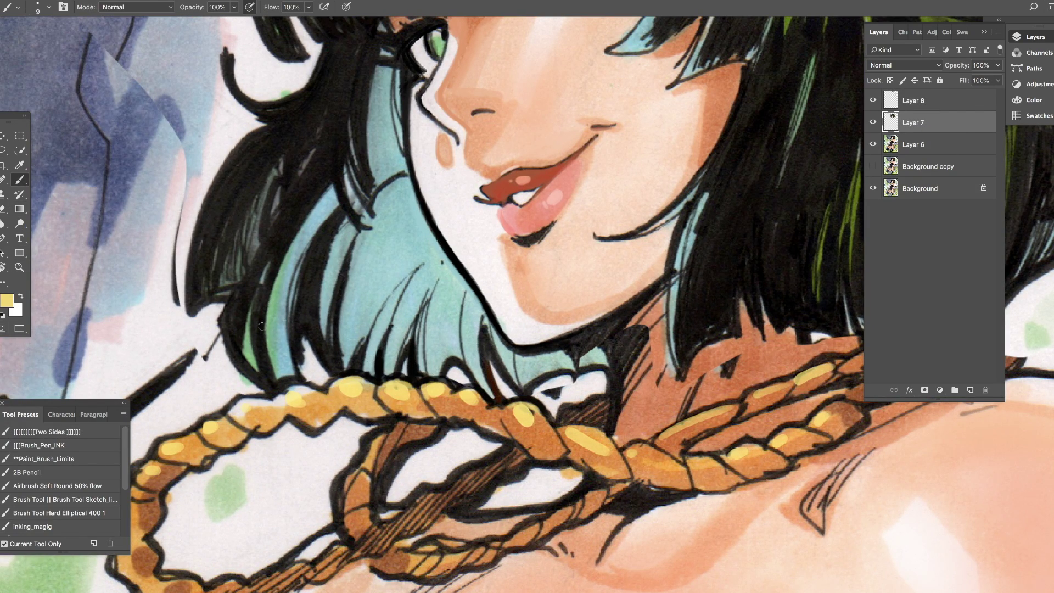
pyautogui.scroll(5, 262, 326)
pyautogui.hscroll(-6, 261, 326)
pyautogui.keyDown('alt'); pyautogui.click(235, 207); pyautogui.keyUp('alt')
pyautogui.press(']')
pyautogui.press(']')
pyautogui.press(']')
pyautogui.press(']')
# Step: Turn on brush Texture with Invert off and Contrast 10, then test a textured dab
pyautogui.press('F5')
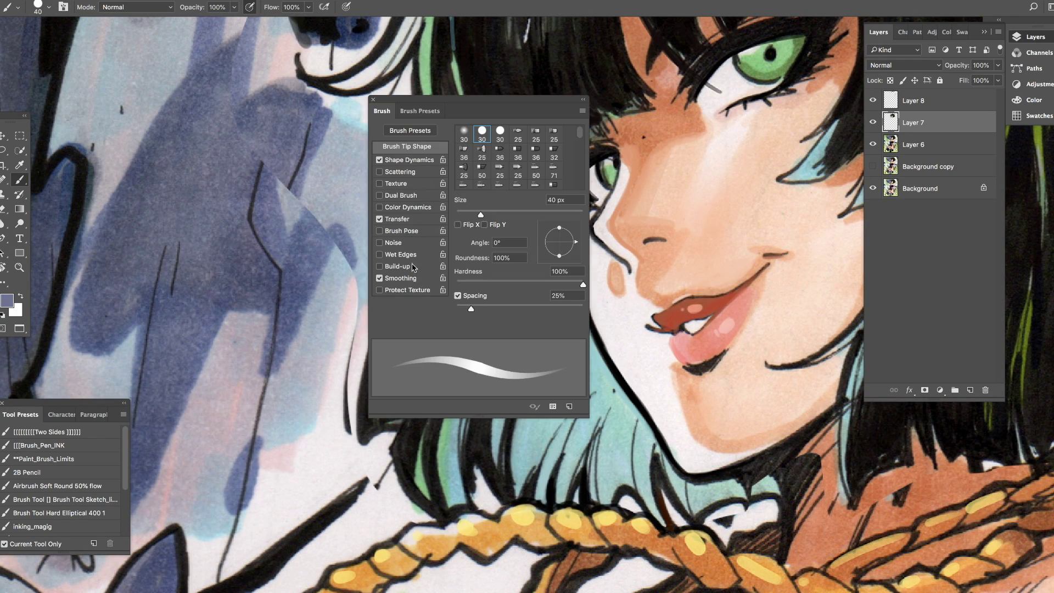
pyautogui.click(396, 184)
pyautogui.click(473, 133)
pyautogui.click(464, 165)
pyautogui.moveTo(527, 160); pyautogui.dragTo(575, 164)
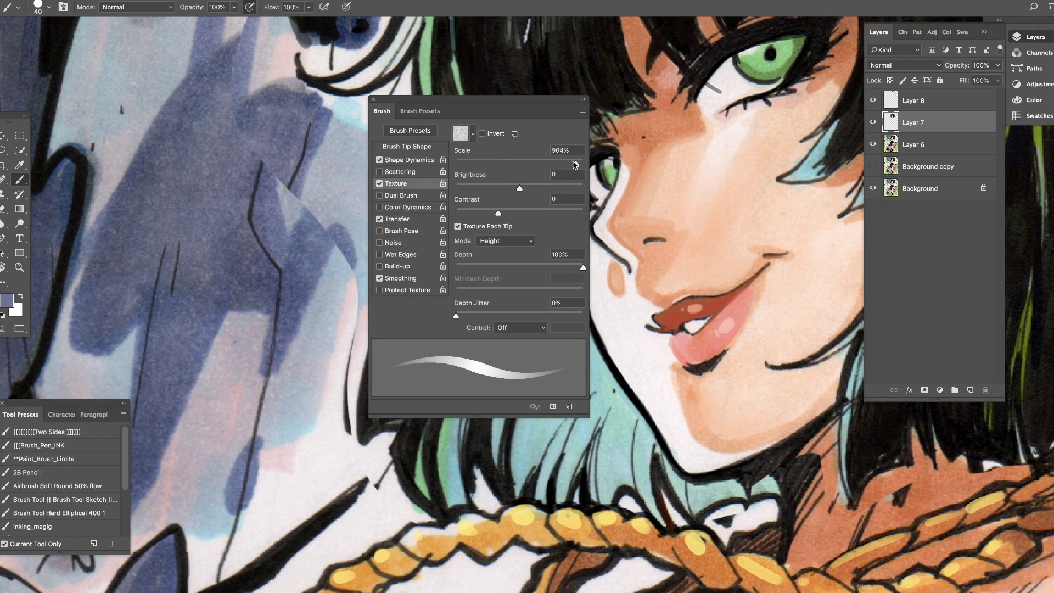
pyautogui.click(482, 133)
pyautogui.moveTo(498, 213); pyautogui.dragTo(506, 213)
pyautogui.click(505, 240)
pyautogui.click(494, 164)
pyautogui.click(505, 241)
pyautogui.click(494, 247)
pyautogui.moveTo(291, 159); pyautogui.dragTo(319, 225)
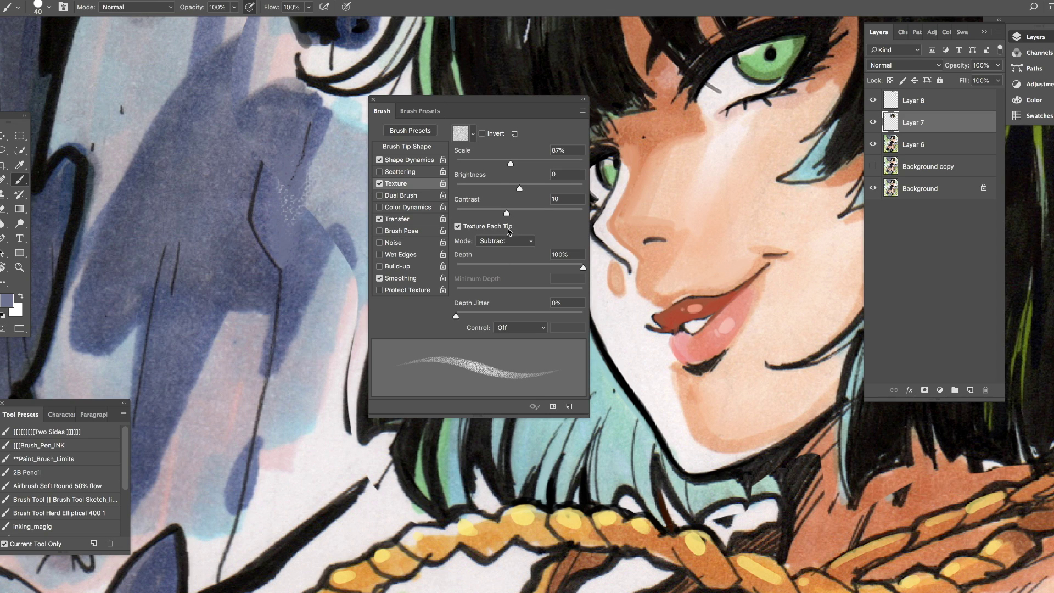
# Step: Try Color Burn, then settle on Linear Burn texture mode with scale 157%
pyautogui.click(505, 241)
pyautogui.click(497, 259)
pyautogui.click(505, 240)
pyautogui.click(497, 258)
pyautogui.click(505, 240)
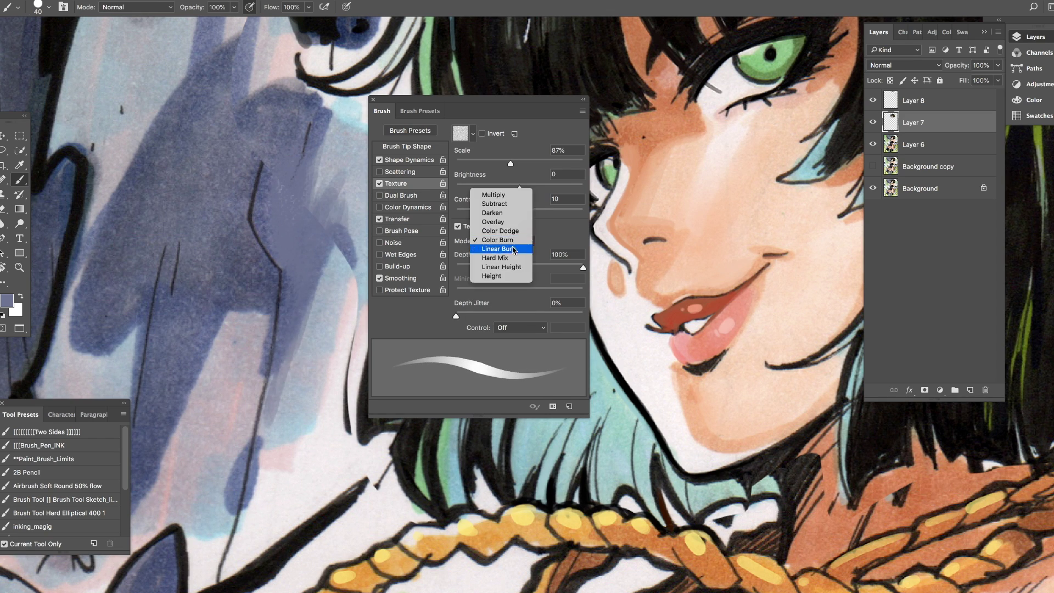
pyautogui.click(514, 250)
pyautogui.moveTo(510, 164); pyautogui.dragTo(538, 164)
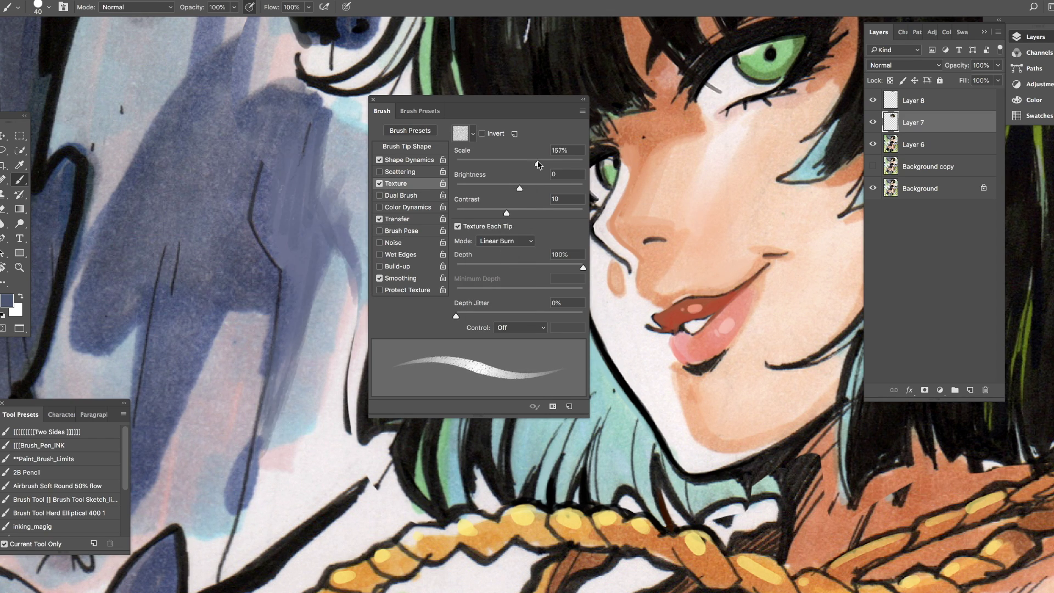
# Step: Paint dark textured strokes into the blue background beside the hair and face
pyautogui.moveTo(291, 307); pyautogui.dragTo(275, 428)
pyautogui.moveTo(321, 143); pyautogui.dragTo(258, 433)
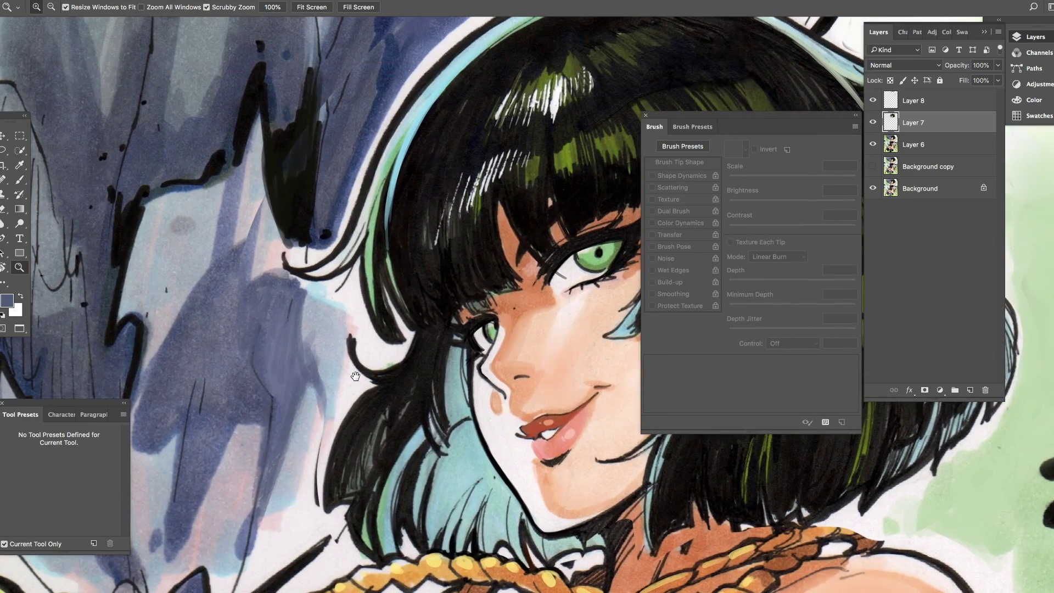
pyautogui.press('b')
pyautogui.moveTo(302, 310); pyautogui.dragTo(274, 483)
pyautogui.moveTo(258, 302); pyautogui.dragTo(274, 478)
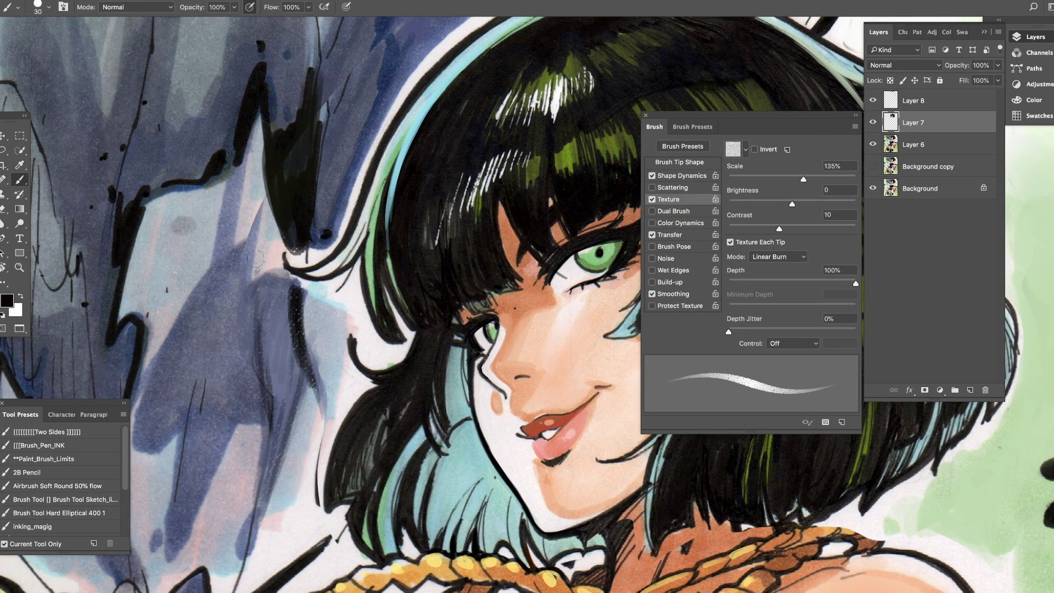
pyautogui.moveTo(127, 241)
pyautogui.mouseDown()
pyautogui.moveTo(142, 83)
pyautogui.moveTo(112, 258)
pyautogui.mouseUp()
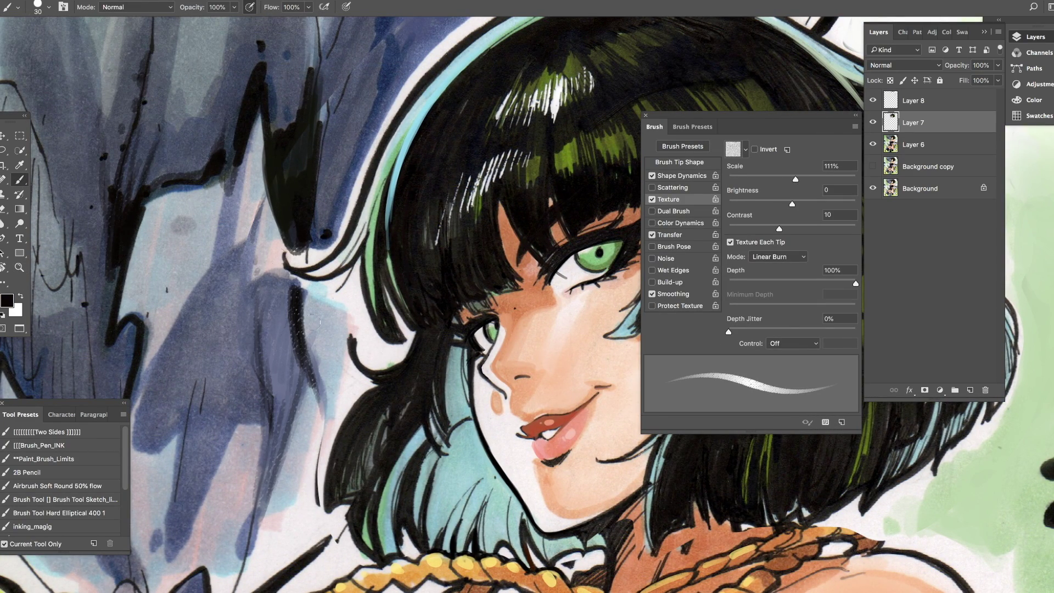
pyautogui.moveTo(301, 277)
pyautogui.mouseDown()
pyautogui.moveTo(255, 200)
pyautogui.moveTo(242, 123)
pyautogui.moveTo(326, 390)
pyautogui.mouseUp()
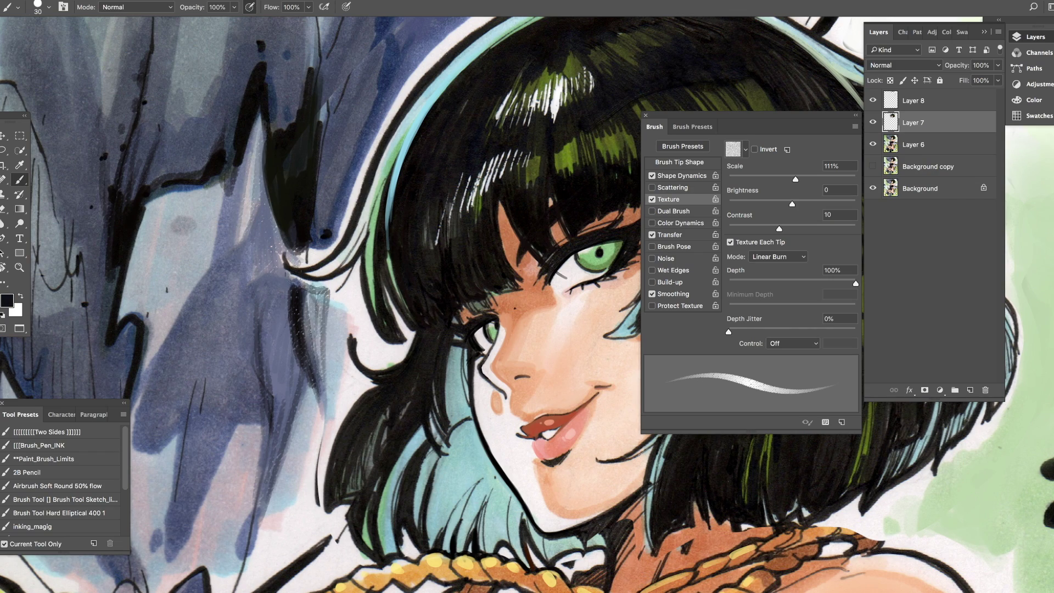
pyautogui.moveTo(274, 296); pyautogui.dragTo(717, 186)
# Step: Pick a lighter blue paint colour and enlarge the brush to 100 px
pyautogui.keyDown('alt'); pyautogui.click(521, 137); pyautogui.keyUp('alt')
pyautogui.click(7, 300)
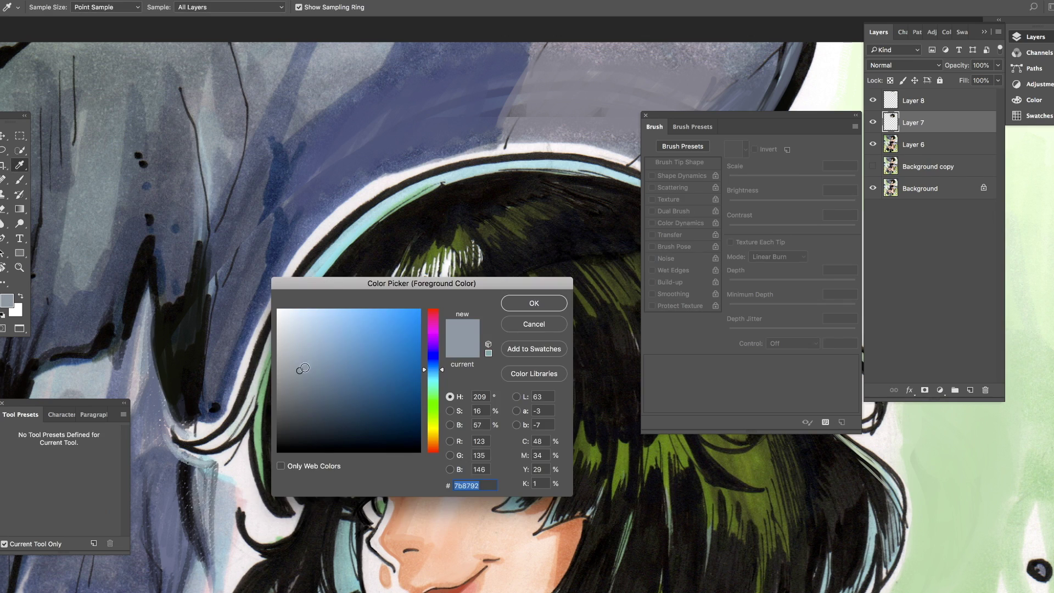
pyautogui.press('Return')
pyautogui.keyDown('alt'); pyautogui.click(196, 421); pyautogui.keyUp('alt')
pyautogui.click(7, 300)
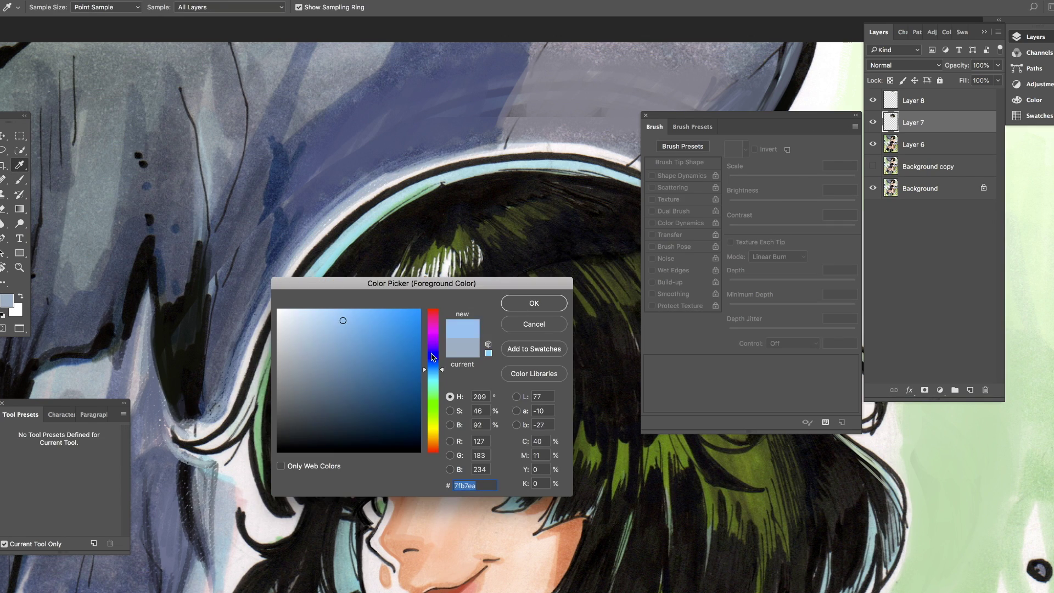
pyautogui.press('Return')
pyautogui.press(']')
pyautogui.press(']')
pyautogui.press(']')
pyautogui.press(']')
pyautogui.press(']')
pyautogui.press(']')
pyautogui.press(']')
# Step: Return to painting on Layer 7 with the colour reset to black
pyautogui.hotkey('alt', ']')
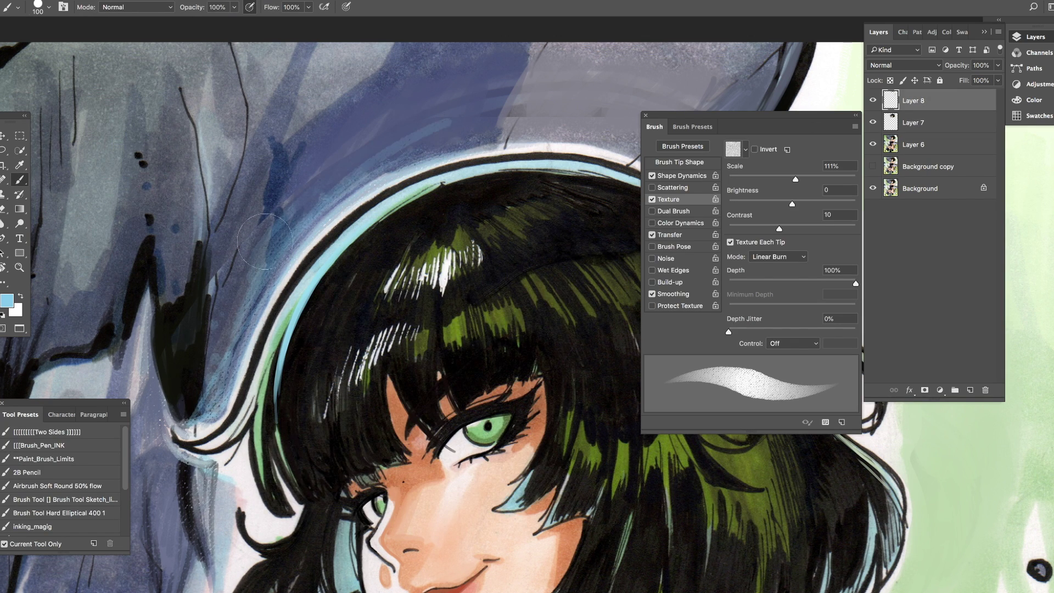
pyautogui.press('l')
pyautogui.moveTo(200, 395)
pyautogui.mouseDown()
pyautogui.moveTo(494, 417)
pyautogui.moveTo(516, 439)
pyautogui.mouseUp()
pyautogui.hotkey('alt', '[')
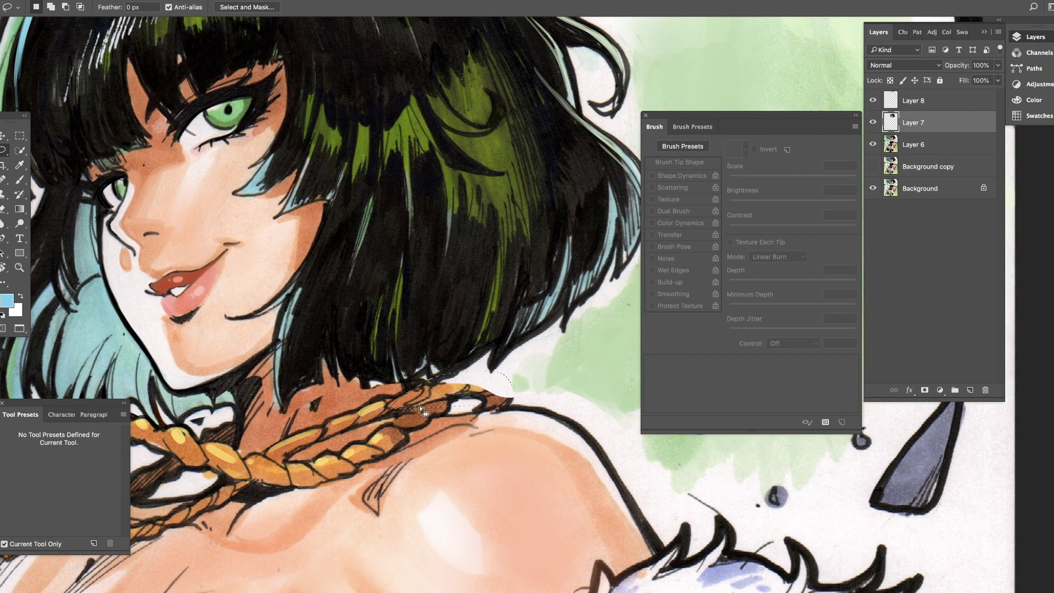
pyautogui.press('b')
pyautogui.keyDown('alt'); pyautogui.click(336, 243); pyautogui.keyUp('alt')
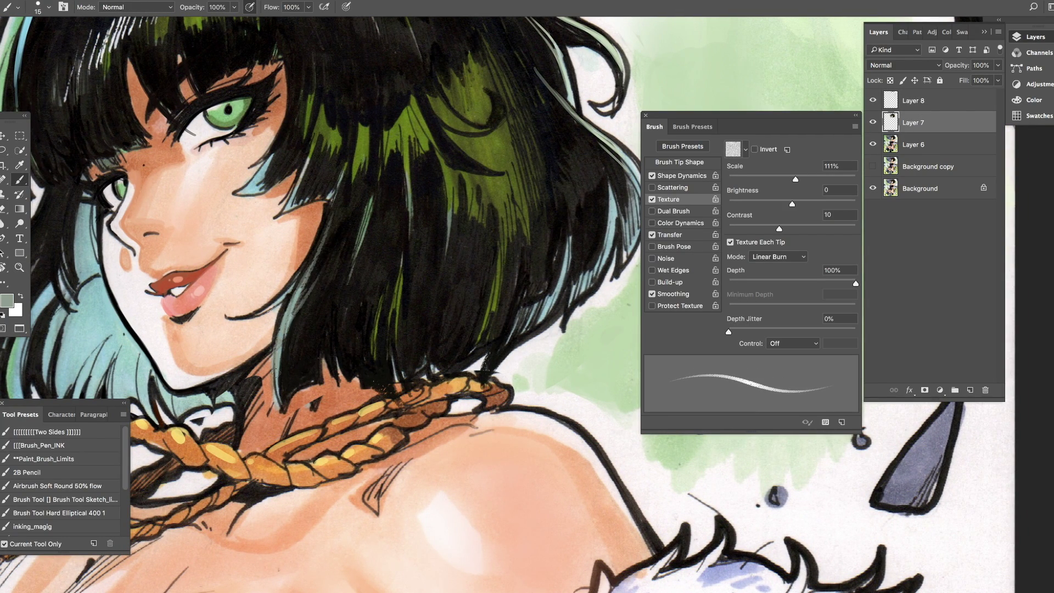
# Step: Reframe the face and shrink the brush to 9 px for fine detail
pyautogui.moveTo(384, 329); pyautogui.dragTo(425, 334)
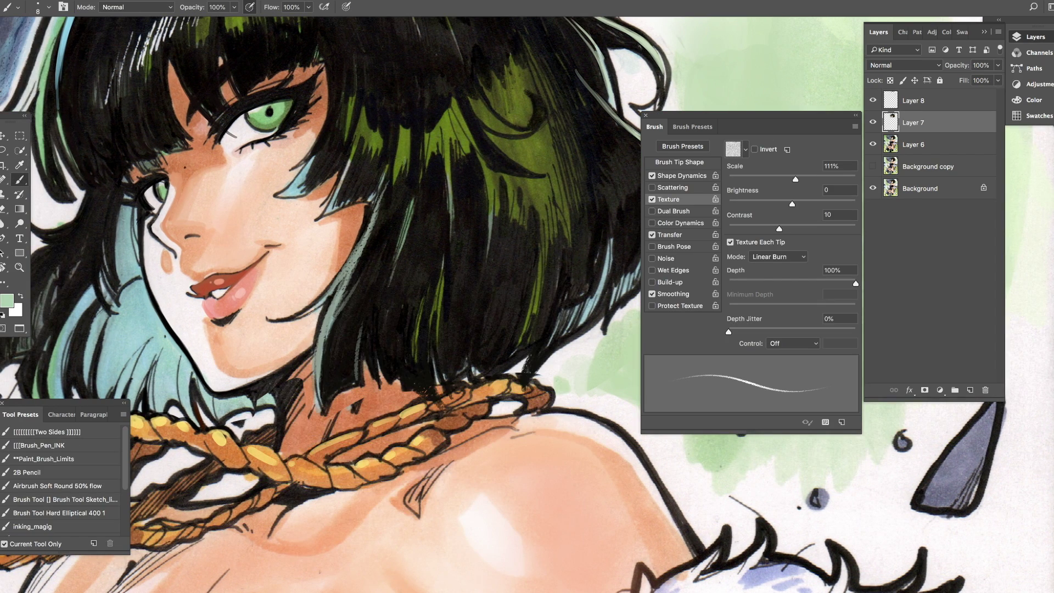
pyautogui.moveTo(393, 160); pyautogui.dragTo(350, 122)
pyautogui.press(']')
pyautogui.press(']')
pyautogui.press(']')
pyautogui.press(']')
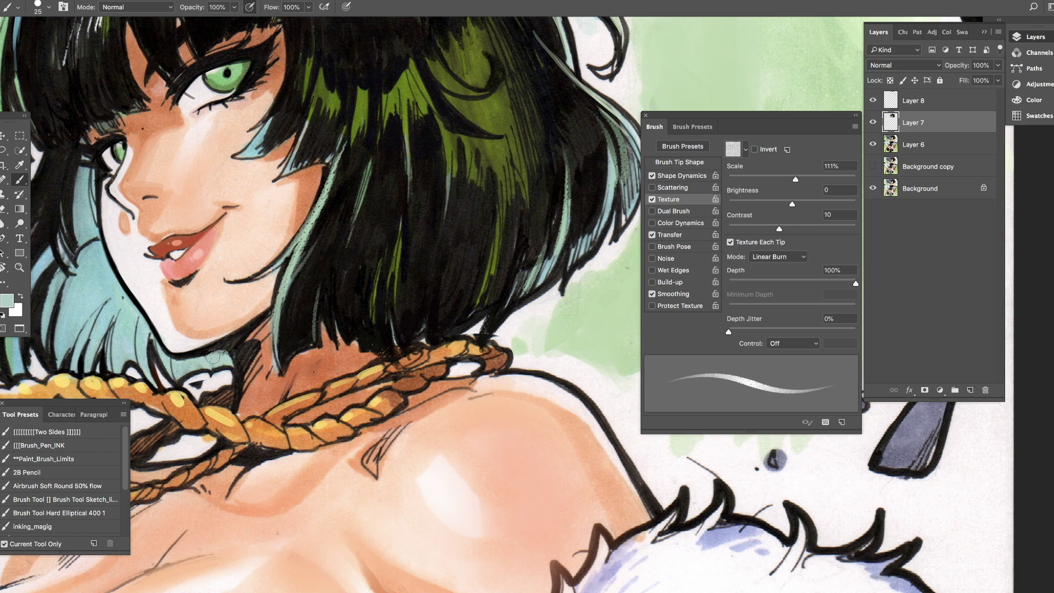
pyautogui.press('[')
pyautogui.press('[')
pyautogui.press('[')
pyautogui.press('[')
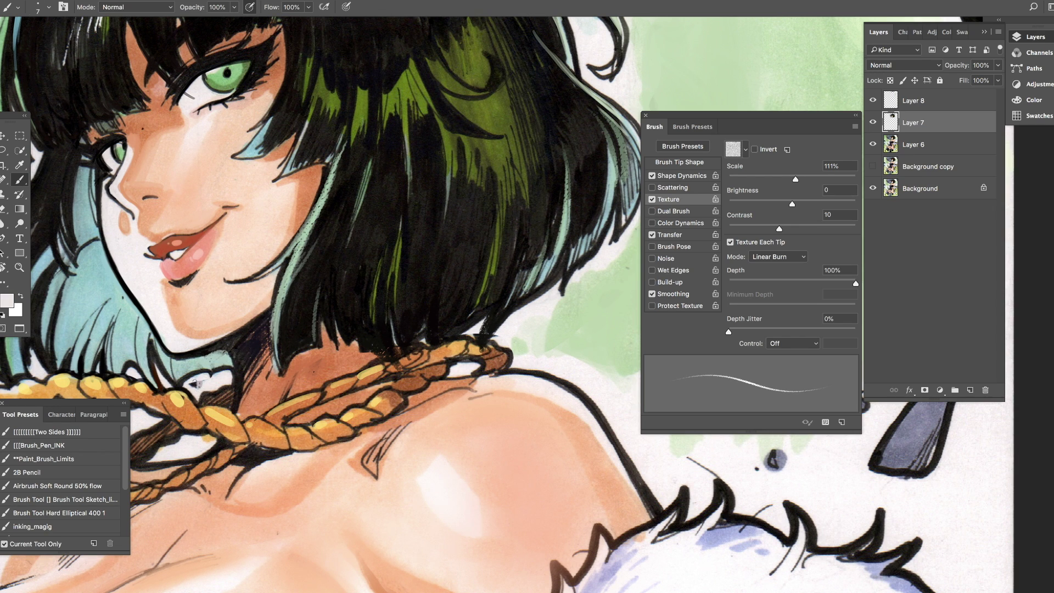
# Step: Save the current brush as the 'Two sides Heavy textures' tool preset and select it
pyautogui.moveTo(201, 377); pyautogui.dragTo(422, 342)
pyautogui.keyDown('alt'); pyautogui.click(195, 117); pyautogui.keyUp('alt')
pyautogui.moveTo(113, 415); pyautogui.dragTo(214, 282)
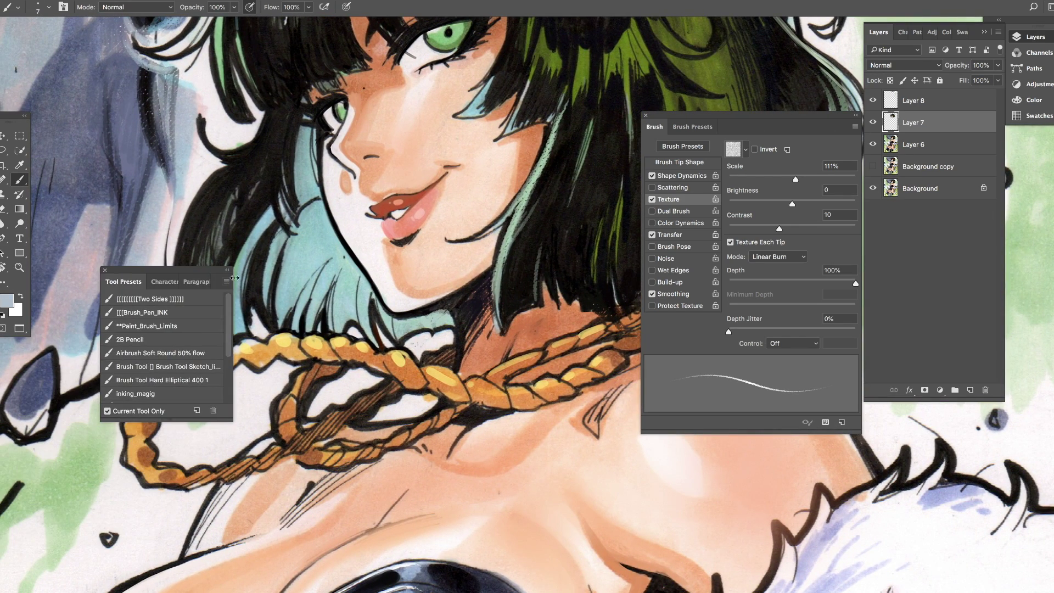
pyautogui.click(197, 411)
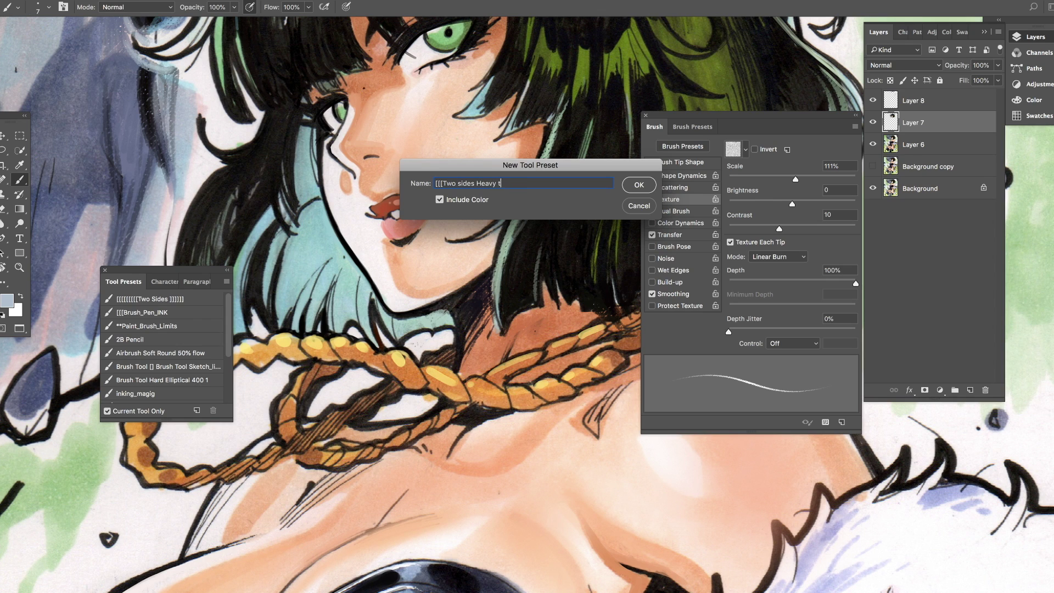
pyautogui.click(637, 186)
pyautogui.click(155, 300)
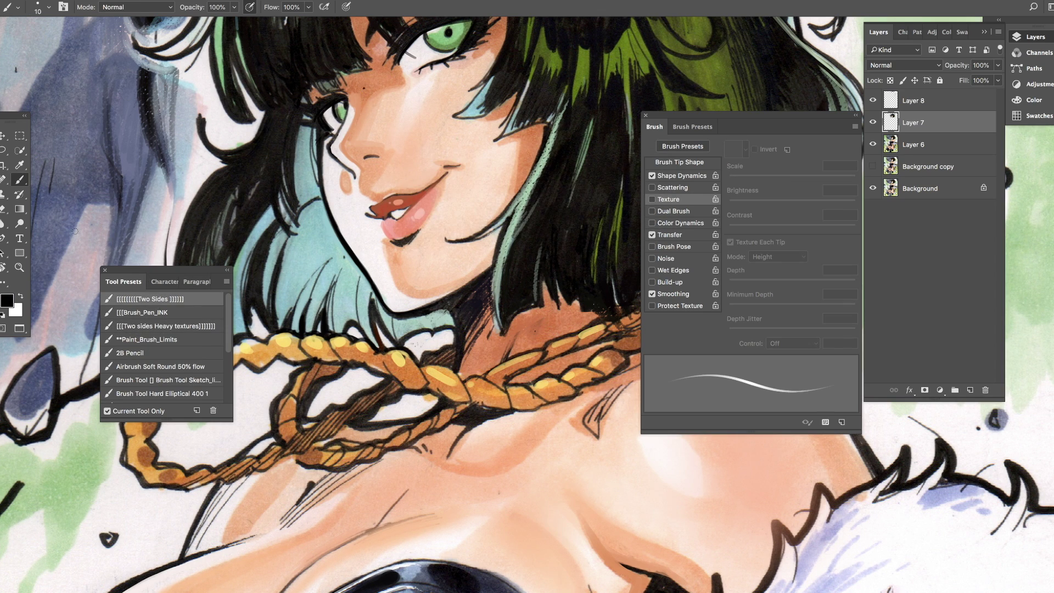
# Step: Rotate and pan the canvas to reach the hair, then turn it back upright
pyautogui.hotkey('ctrl', '-')
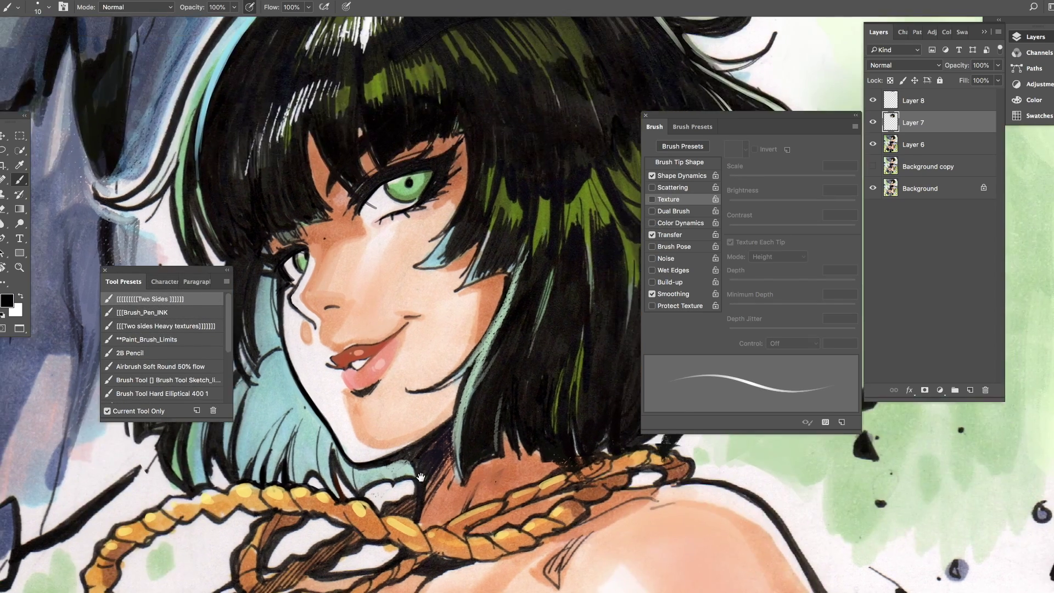
pyautogui.hscroll(5, 229, 308)
pyautogui.press('z')
pyautogui.keyDown('alt'); pyautogui.click(565, 343); pyautogui.keyUp('alt')
pyautogui.press('r')
pyautogui.moveTo(565, 343); pyautogui.dragTo(494, 384)
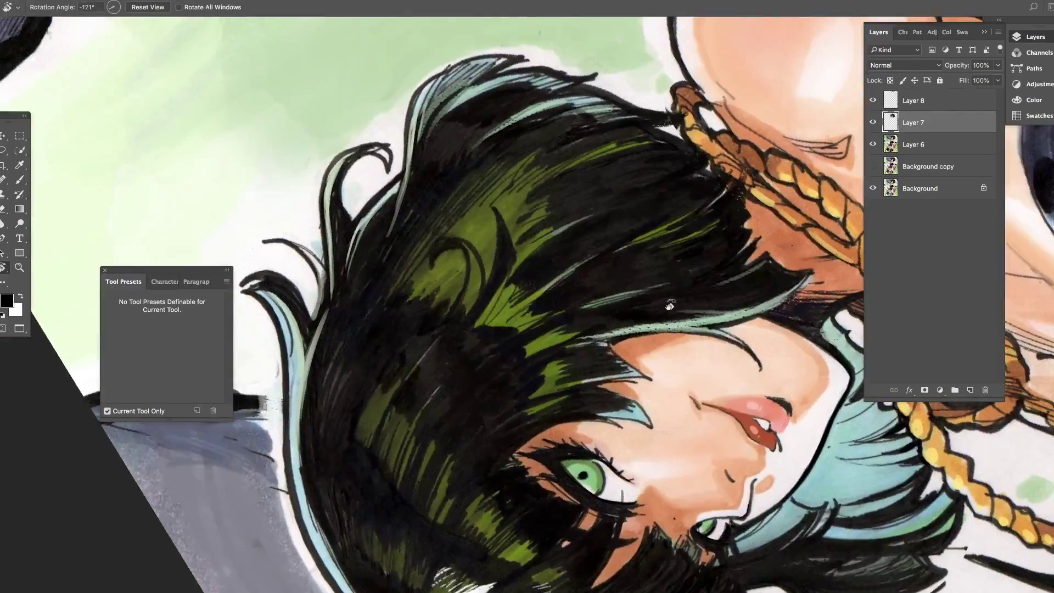
pyautogui.press('b')
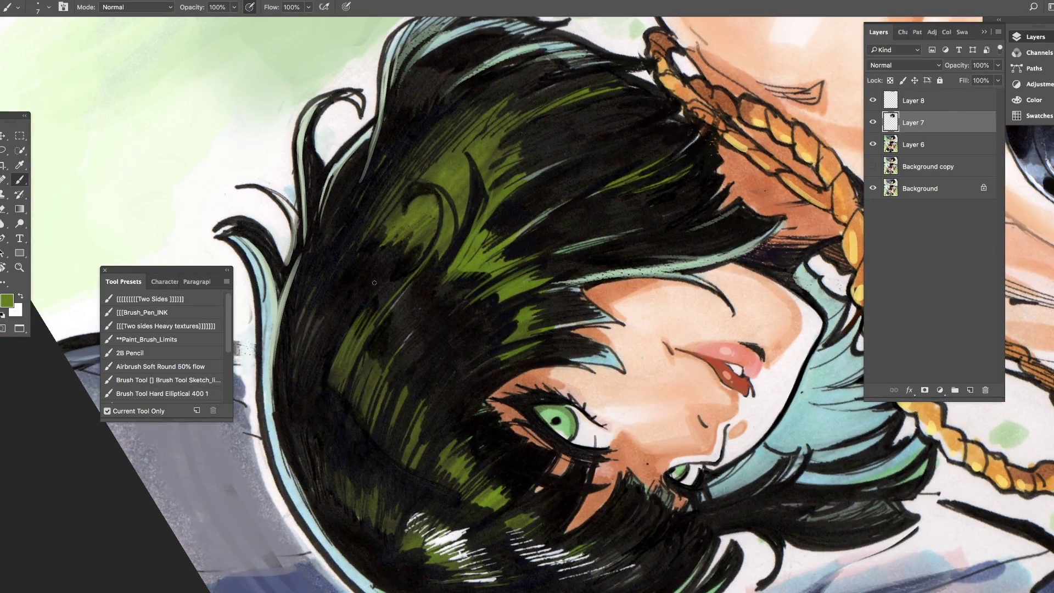
pyautogui.moveTo(527, 362); pyautogui.dragTo(601, 298)
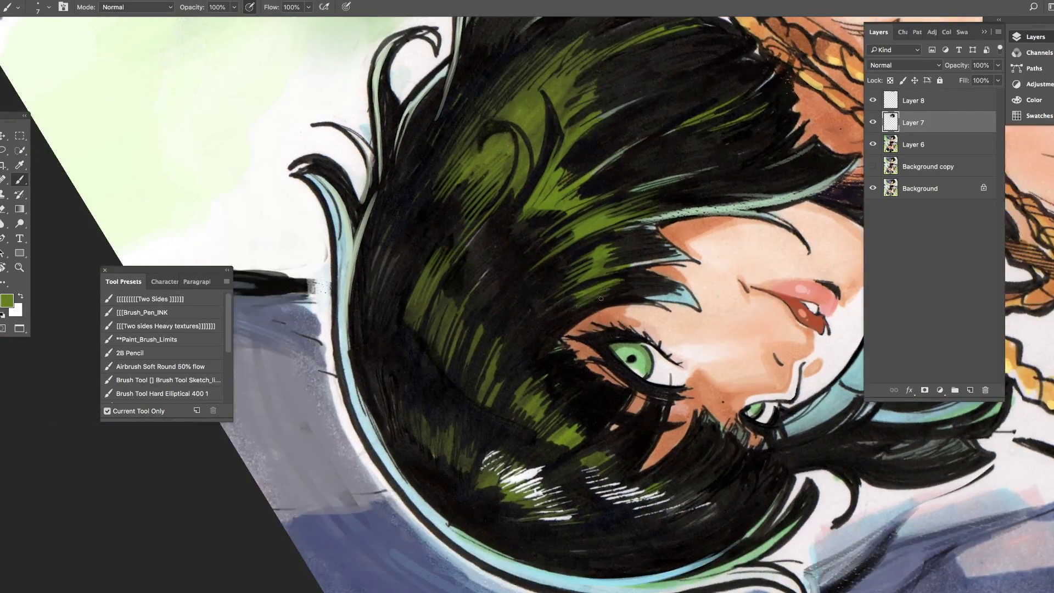
pyautogui.moveTo(544, 390); pyautogui.dragTo(487, 591)
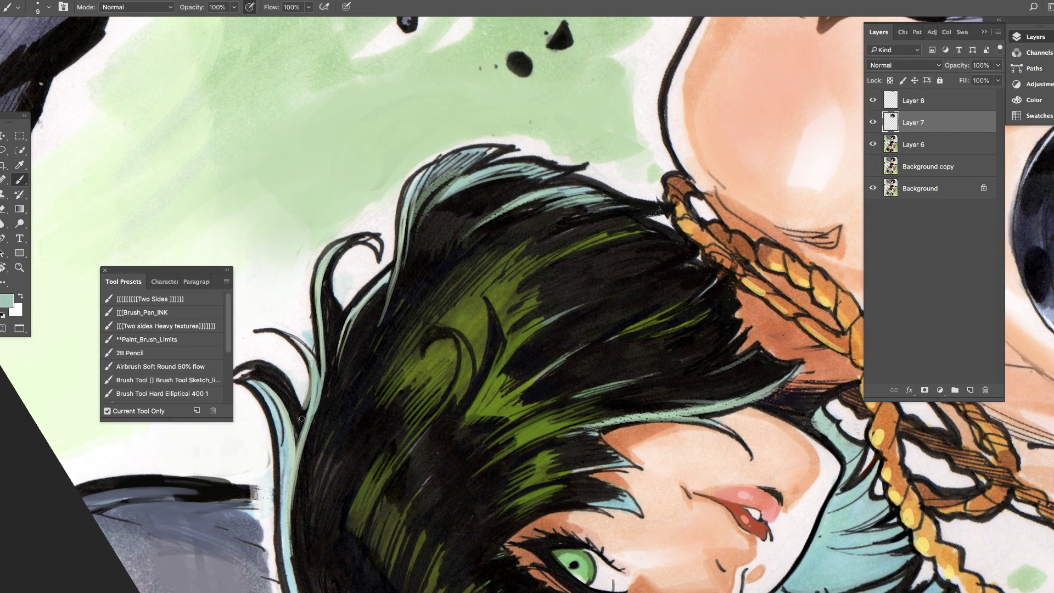
pyautogui.press('r')
pyautogui.moveTo(301, 419); pyautogui.dragTo(502, 331)
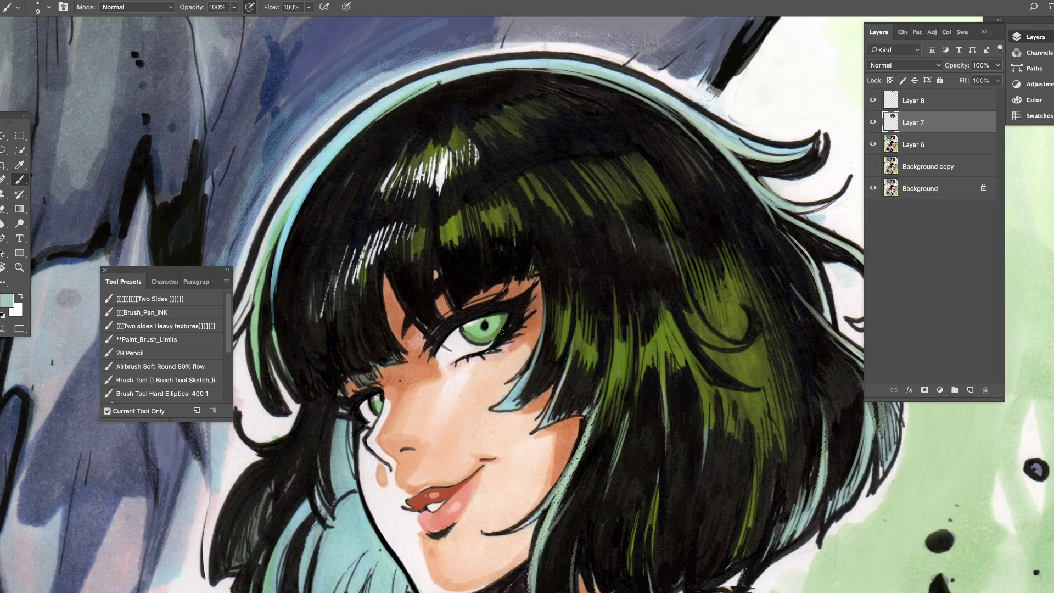
pyautogui.scroll(-5, 502, 332)
pyautogui.scroll(1, 527, 332)
# Step: Sample the hair's black, zoom onto the top of the hair, and enlarge the brush to 30
pyautogui.press('i')
pyautogui.click(548, 335)
pyautogui.click(11, 302)
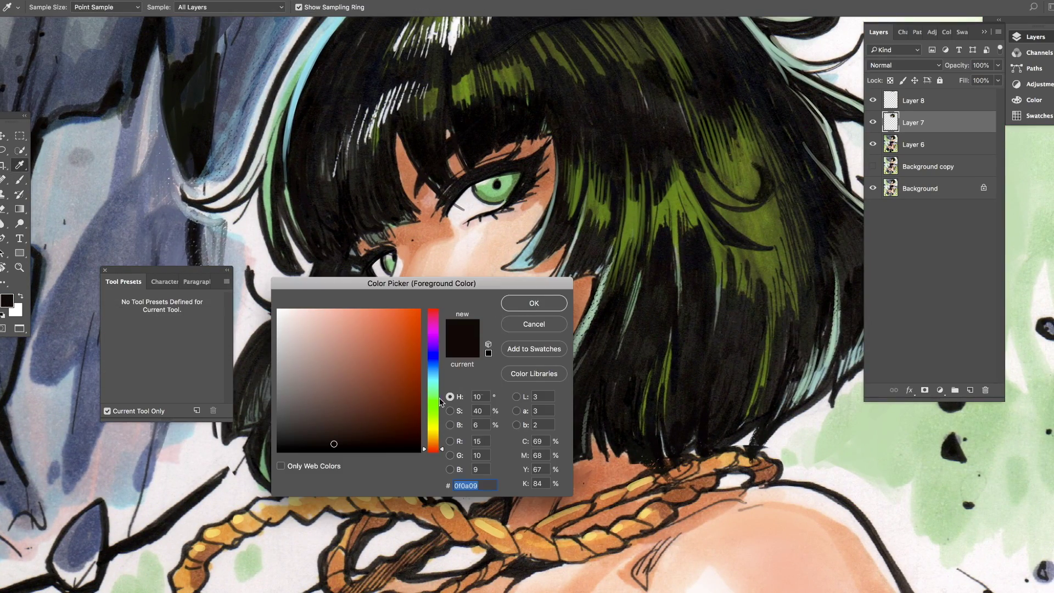
pyautogui.press('Return')
pyautogui.press('b')
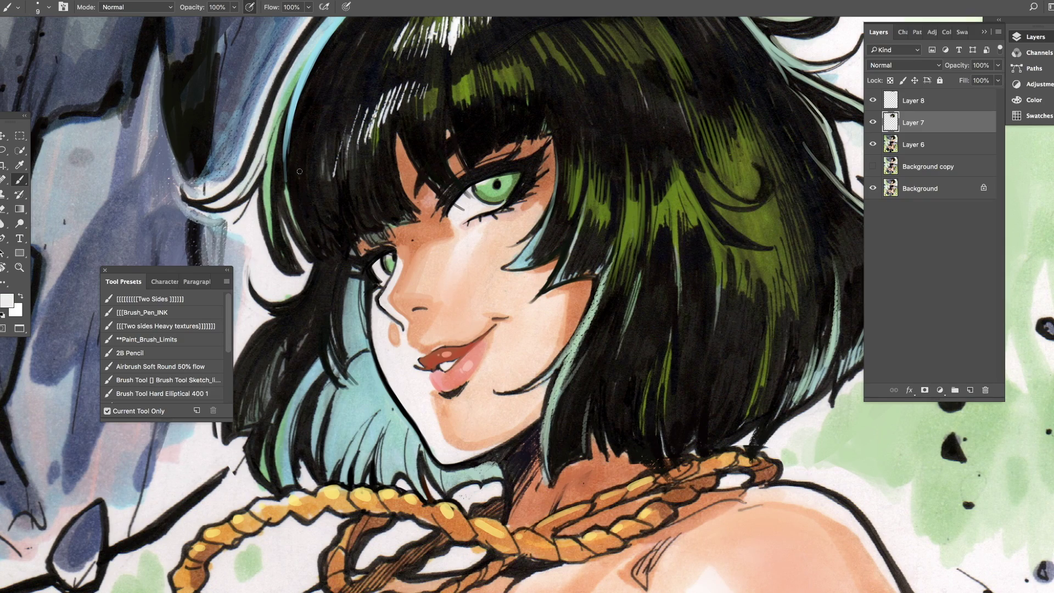
pyautogui.press('z')
pyautogui.rightClick(598, 347)
pyautogui.click(615, 446)
pyautogui.moveTo(494, 275); pyautogui.dragTo(522, 277)
pyautogui.press('b')
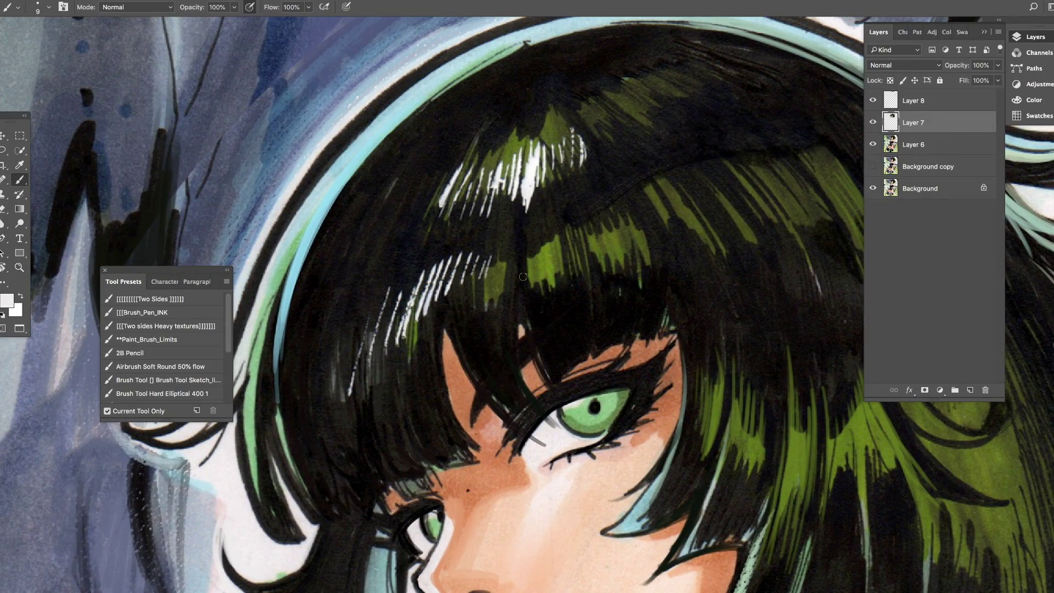
pyautogui.press(']')
pyautogui.press(']')
pyautogui.press(']')
# Step: Paint dark over the white hair highlights and add light green strands through the hair
pyautogui.moveTo(360, 330); pyautogui.dragTo(395, 406)
pyautogui.moveTo(384, 280); pyautogui.dragTo(346, 422)
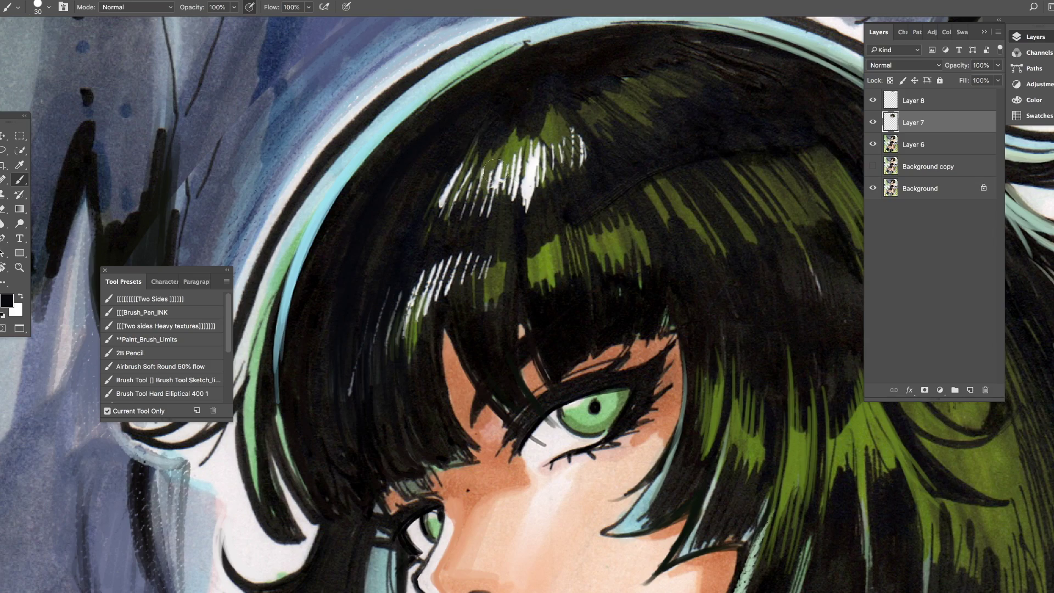
pyautogui.moveTo(455, 172)
pyautogui.mouseDown()
pyautogui.moveTo(379, 247)
pyautogui.moveTo(354, 406)
pyautogui.mouseUp()
pyautogui.moveTo(494, 247); pyautogui.dragTo(480, 313)
pyautogui.press('d')
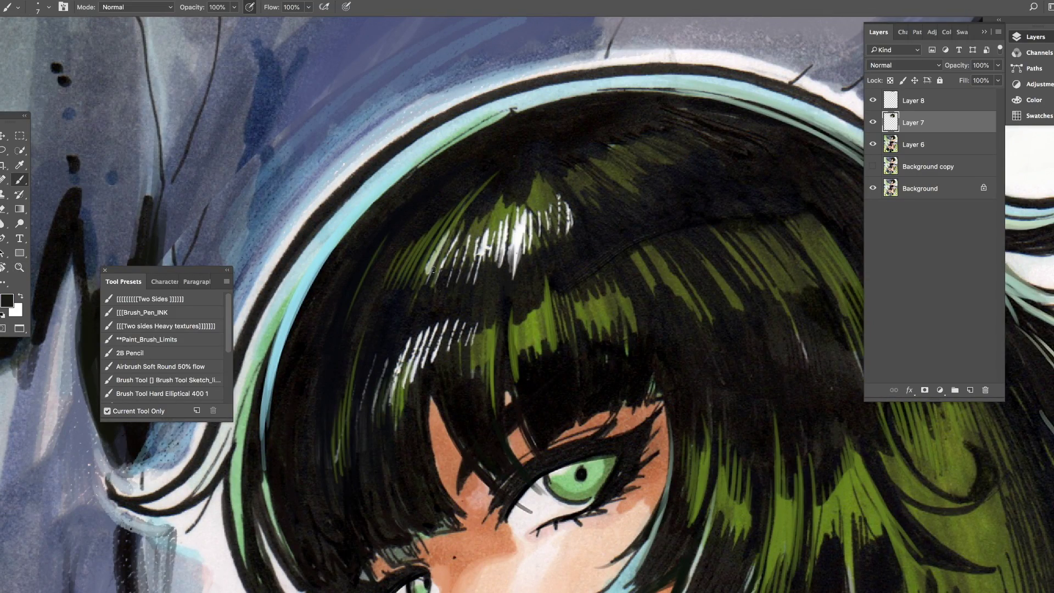
pyautogui.press('d')
pyautogui.scroll(-5, 464, 338)
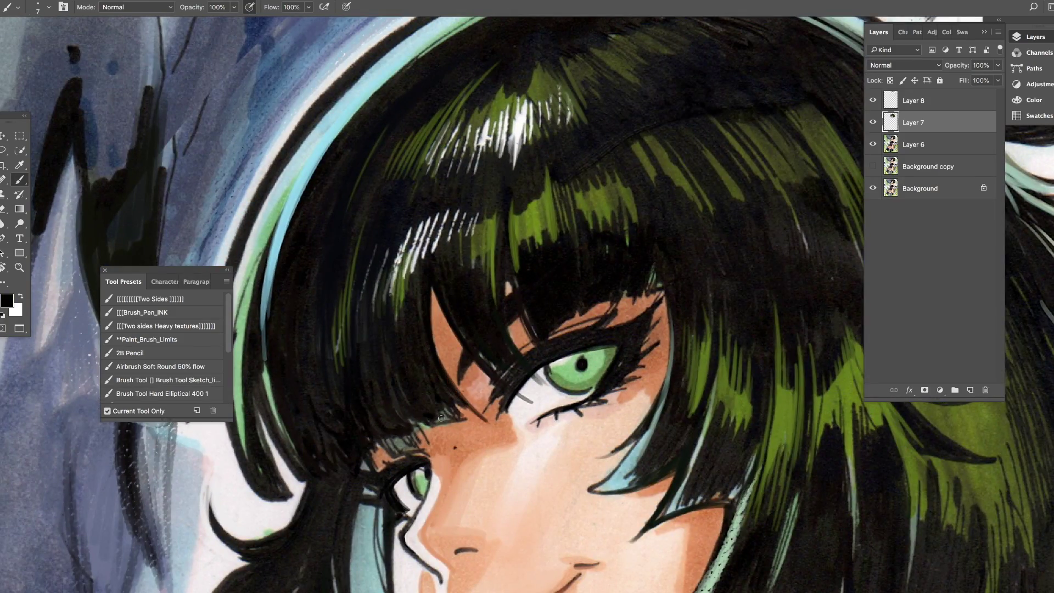
pyautogui.scroll(-3, 412, 425)
pyautogui.moveTo(355, 386); pyautogui.dragTo(296, 244)
pyautogui.moveTo(316, 357); pyautogui.dragTo(280, 411)
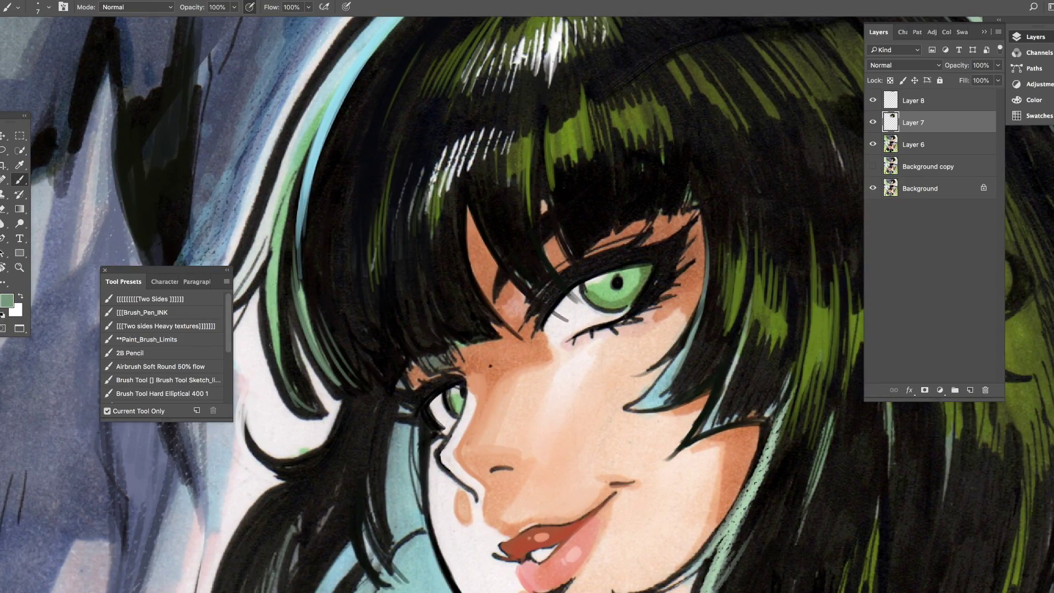
# Step: On Layer 8, take the Two sides Heavy textures brush and sample the rock's slate blue
pyautogui.hotkey('ctrl', '+')
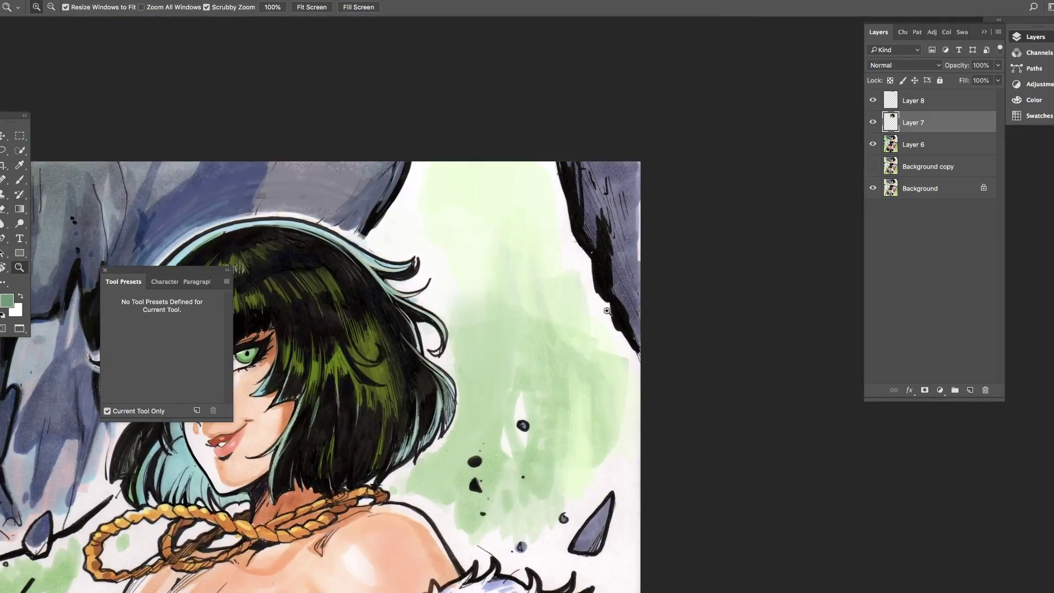
pyautogui.press('b')
pyautogui.click(933, 100)
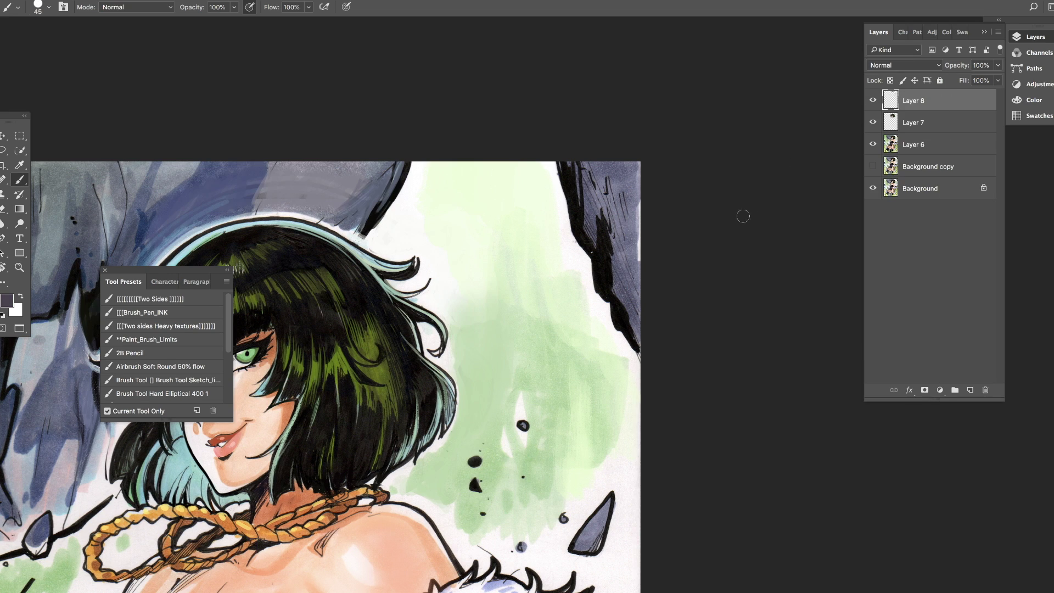
pyautogui.keyDown('ctrl'); pyautogui.click(555, 251); pyautogui.keyUp('ctrl')
pyautogui.press(']')
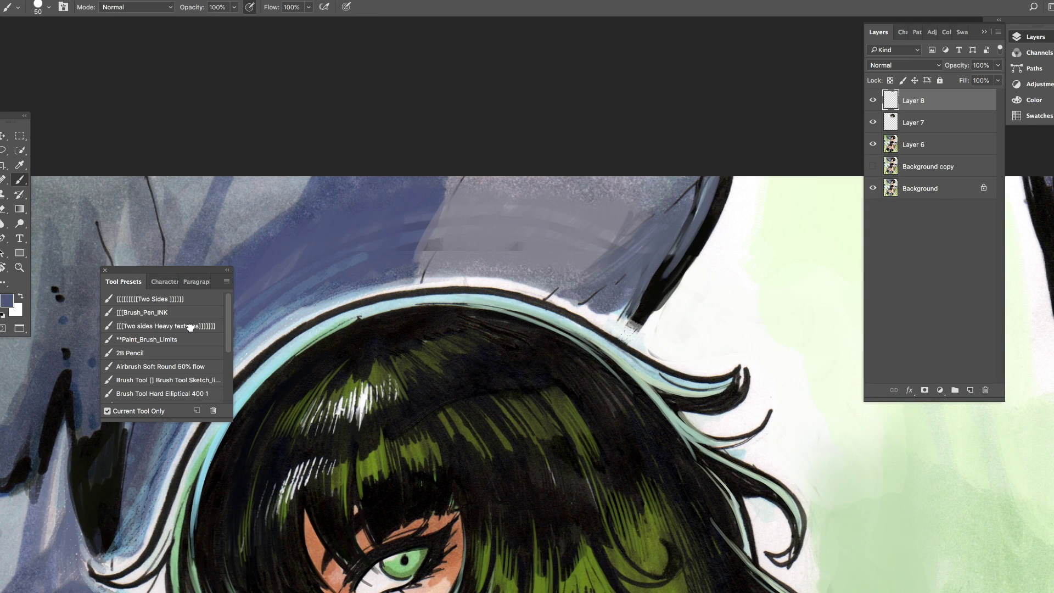
pyautogui.click(190, 326)
pyautogui.hotkey('shift', 'c')
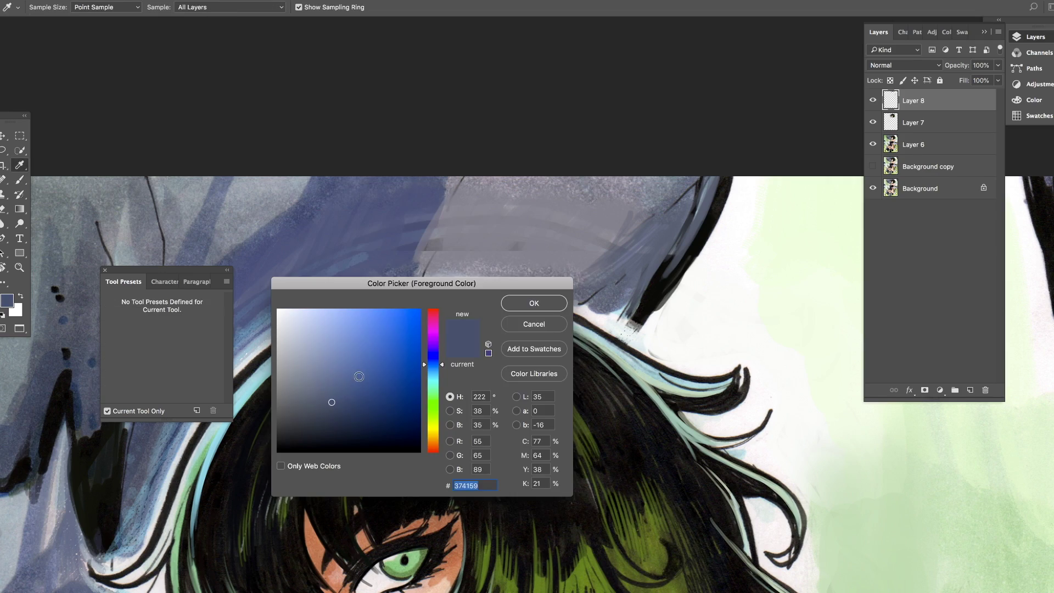
pyautogui.press('Return')
# Step: Paint blue-violet strokes across the rock above the hair, then zoom out to check
pyautogui.moveTo(378, 285); pyautogui.dragTo(675, 181)
pyautogui.moveTo(340, 275); pyautogui.dragTo(669, 164)
pyautogui.moveTo(456, 236); pyautogui.dragTo(631, 198)
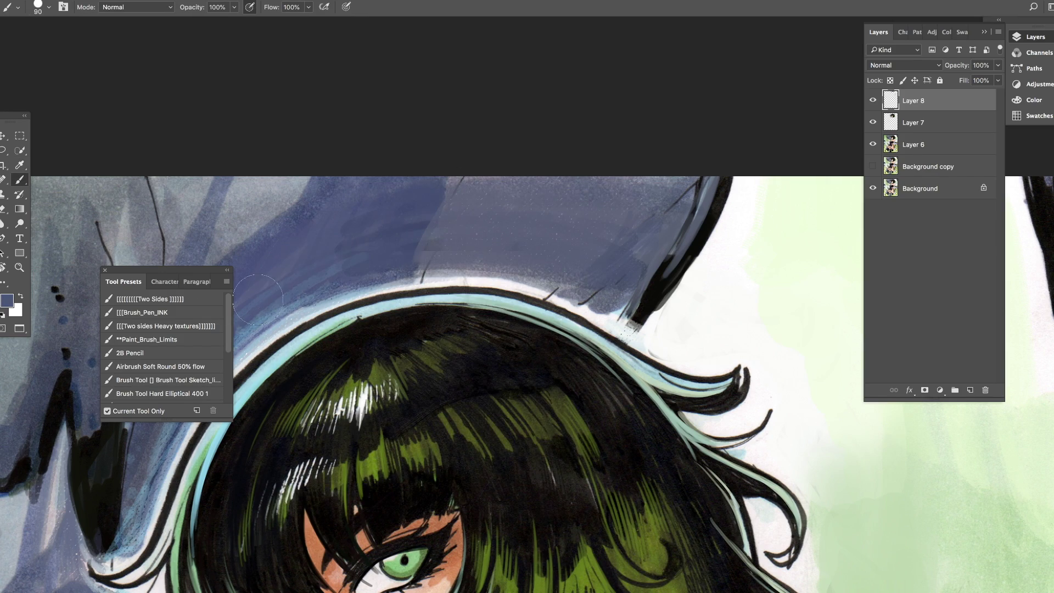
pyautogui.hotkey('ctrl', '-')
pyautogui.press('z')
pyautogui.click(433, 430)
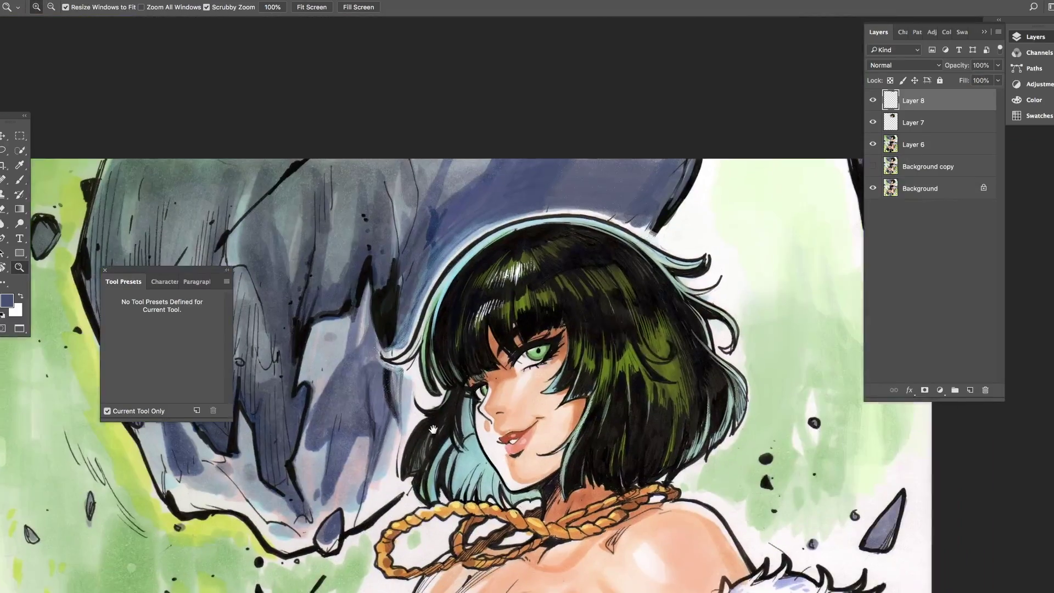
pyautogui.moveTo(433, 430); pyautogui.dragTo(431, 438)
pyautogui.press('b')
# Step: Paint light cyan at 40% opacity above the hair, undoing the strokes at its edge
pyautogui.keyDown('alt'); pyautogui.click(452, 258); pyautogui.keyUp('alt')
pyautogui.keyDown('alt'); pyautogui.click(615, 192); pyautogui.keyUp('alt')
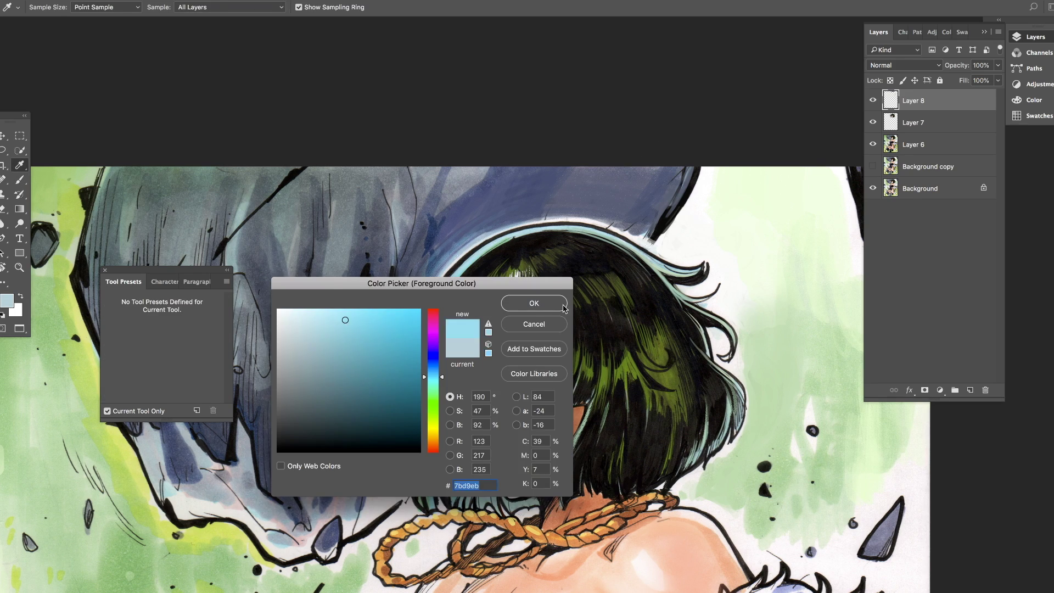
pyautogui.press('Return')
pyautogui.press('4')
pyautogui.moveTo(630, 222)
pyautogui.mouseDown()
pyautogui.moveTo(549, 187)
pyautogui.moveTo(664, 211)
pyautogui.mouseUp()
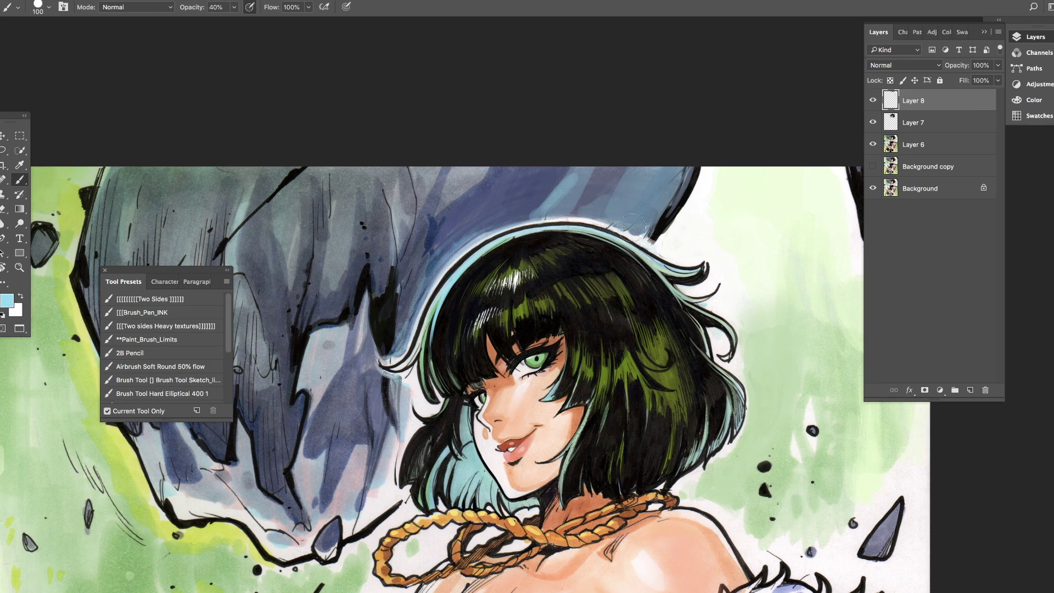
pyautogui.moveTo(412, 264)
pyautogui.mouseDown()
pyautogui.moveTo(406, 346)
pyautogui.moveTo(395, 351)
pyautogui.mouseUp()
pyautogui.hotkey('ctrl', 'z')
# Step: With another brush at size 45, paint a dark navy line along the rock edge
pyautogui.scroll(-1, 165, 357)
pyautogui.click(164, 362)
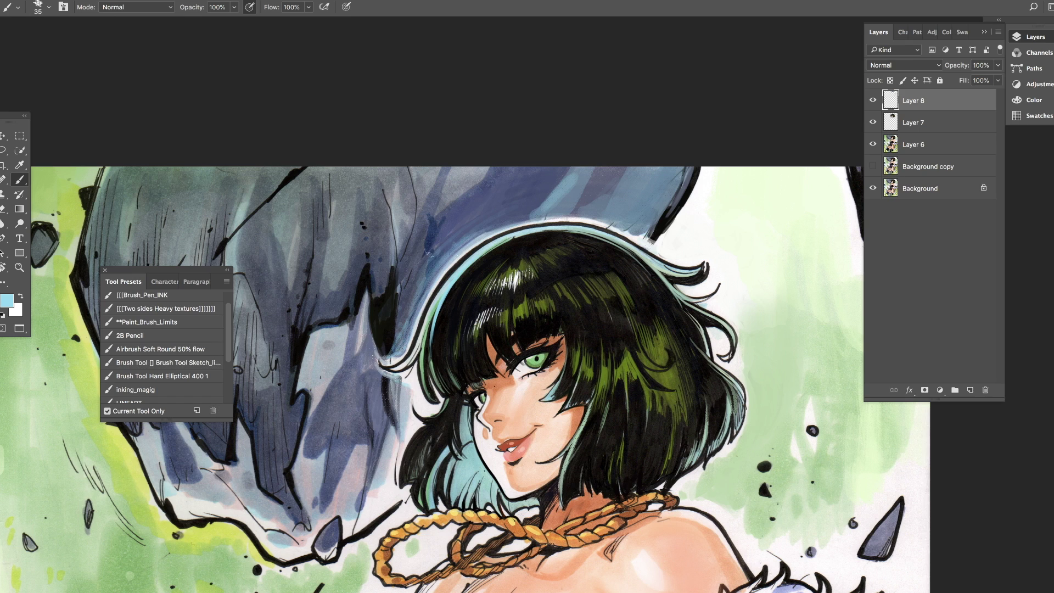
pyautogui.moveTo(486, 378); pyautogui.dragTo(593, 307)
pyautogui.press('d')
pyautogui.press('[')
pyautogui.press('[')
pyautogui.press('[')
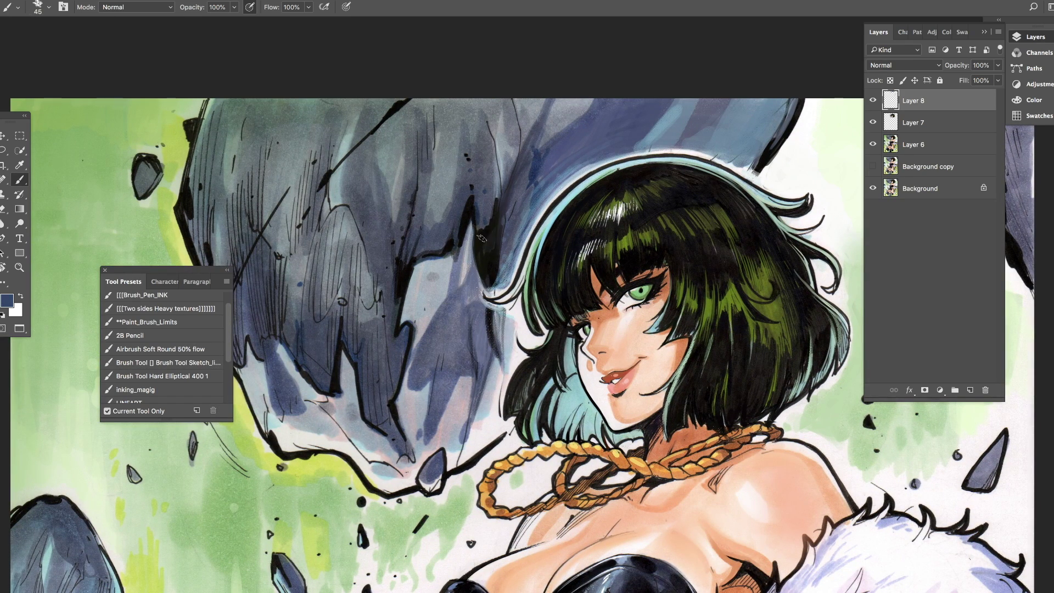
pyautogui.keyDown('alt'); pyautogui.click(487, 244); pyautogui.keyUp('alt')
pyautogui.moveTo(495, 250); pyautogui.dragTo(490, 148)
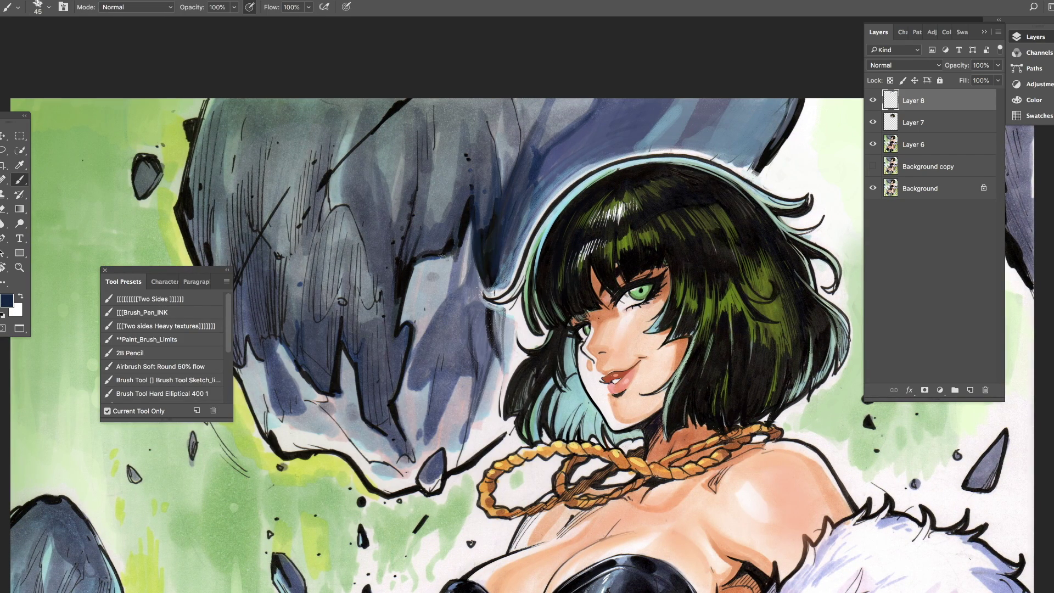
pyautogui.press('z')
pyautogui.hotkey('ctrl', '-')
pyautogui.hotkey('ctrl', '-')
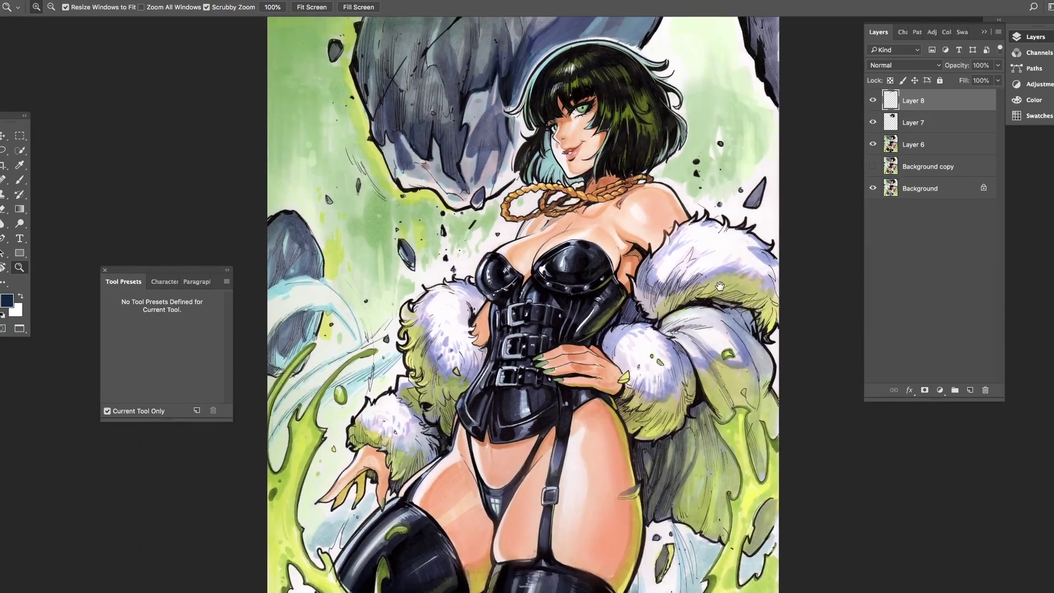
# Step: Merge Layers 8, 7 and 6 into a single layer
pyautogui.click(913, 145)
pyautogui.keyDown('shift'); pyautogui.click(911, 101); pyautogui.keyUp('shift')
pyautogui.rightClick(945, 143)
pyautogui.click(823, 401)
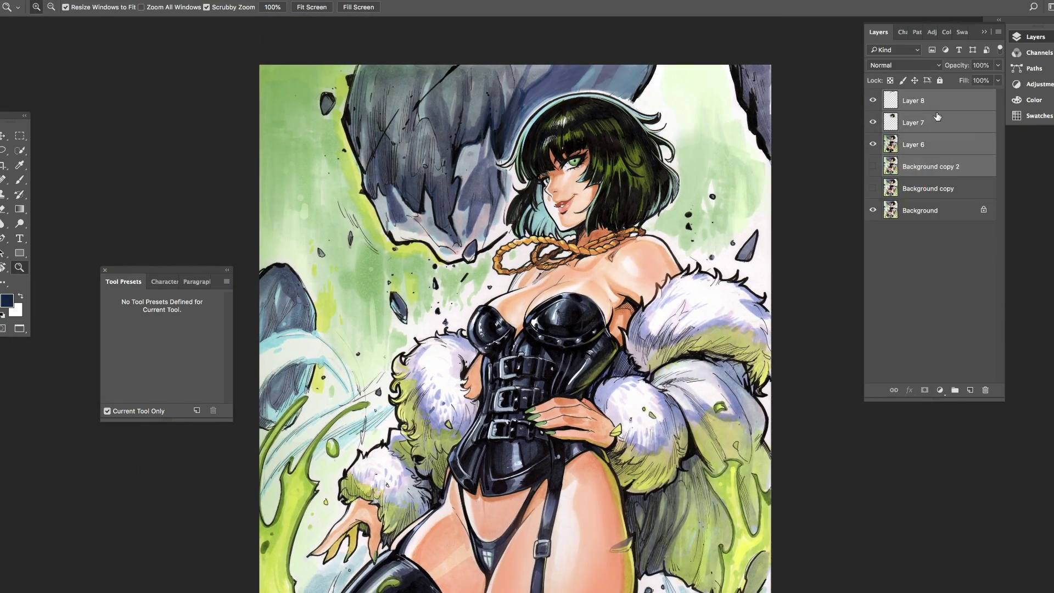
pyautogui.click(691, 257)
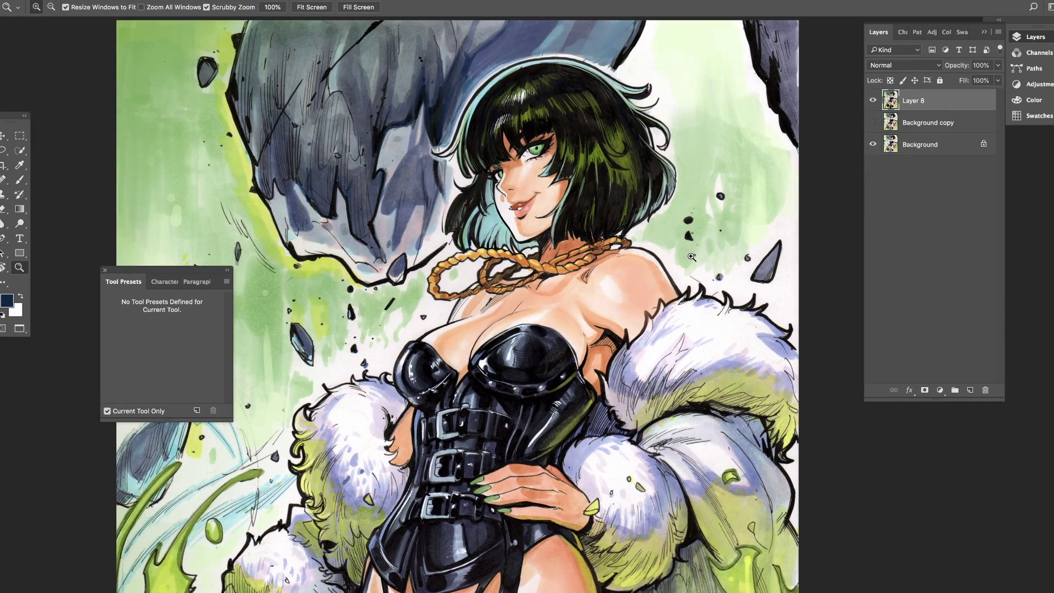
# Step: Close the illustration, saving it as blizzard_color.psd in a newly created folder
pyautogui.press('super+w')
pyautogui.click(626, 197)
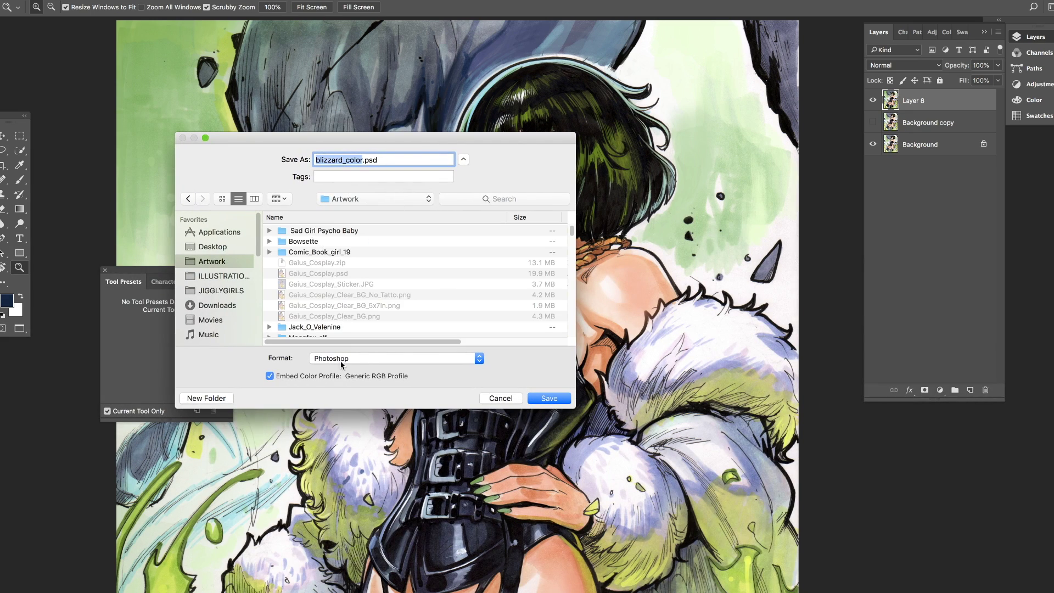
pyautogui.click(206, 398)
pyautogui.write('Felicia')
pyautogui.press('Return')
pyautogui.press('Return')
pyautogui.press('Tab')
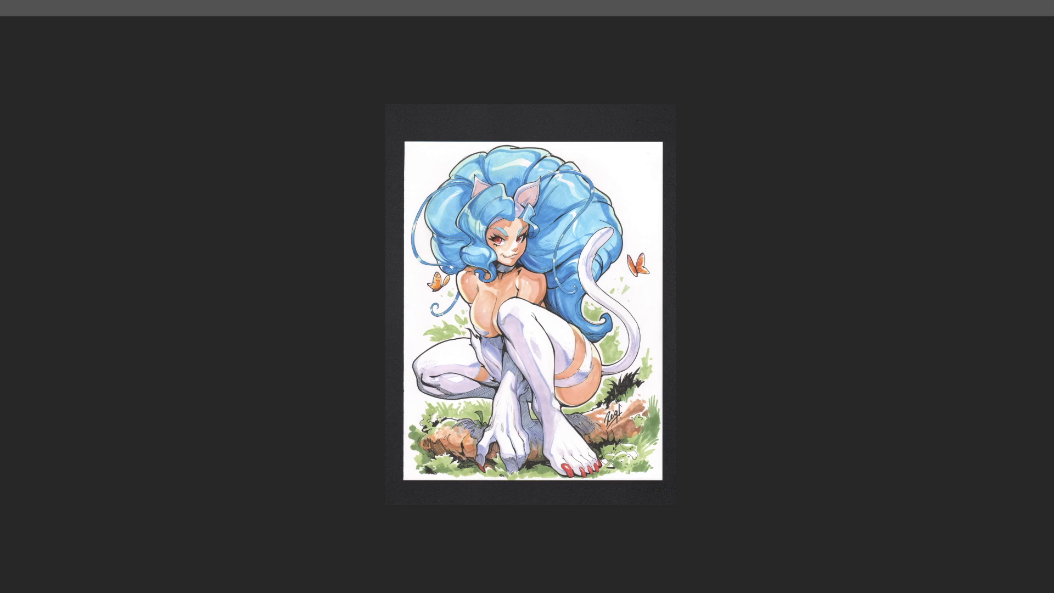
# Step: Fit the cat-girl scan on screen and brighten it with a Levels adjustment
pyautogui.press('Tab')
pyautogui.press('super+0')
pyautogui.press('super+l')
pyautogui.press('Return')
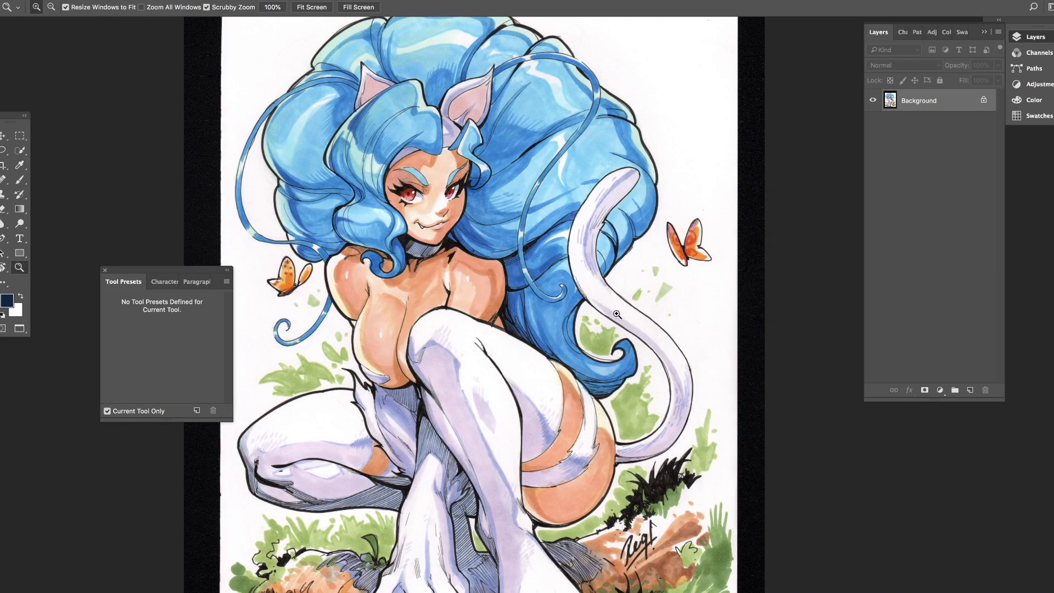
# Step: Crop and slightly straighten the scan, trimming away the black border
pyautogui.press('c')
pyautogui.moveTo(363, 118); pyautogui.dragTo(357, 94)
pyautogui.moveTo(308, 307); pyautogui.dragTo(55, 283)
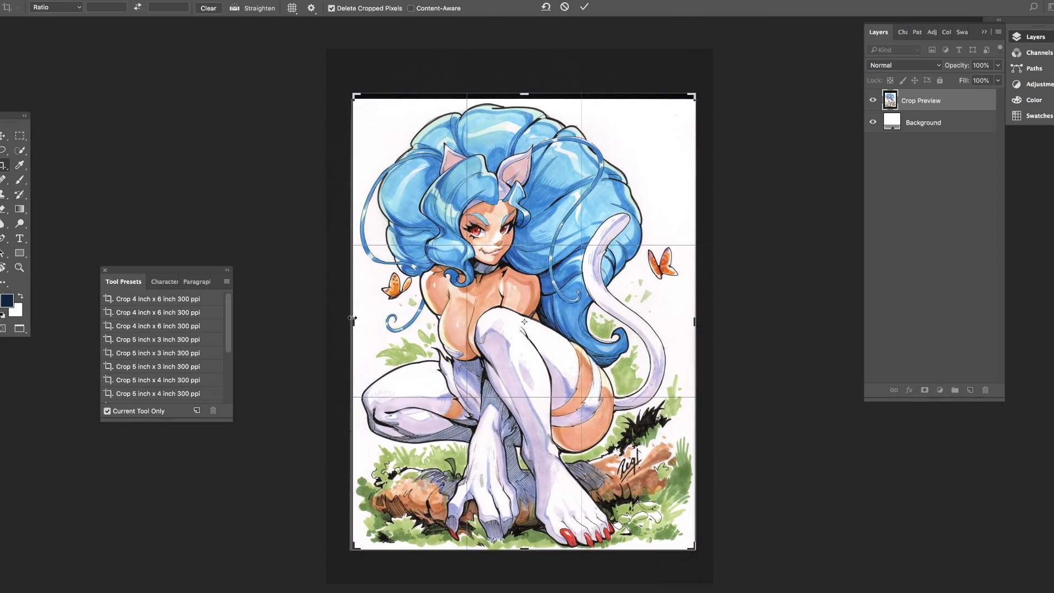
pyautogui.press('Return')
# Step: Paint white over the dark strip along the scan's top edge
pyautogui.press('super+equal')
pyautogui.press('b')
pyautogui.press('d')
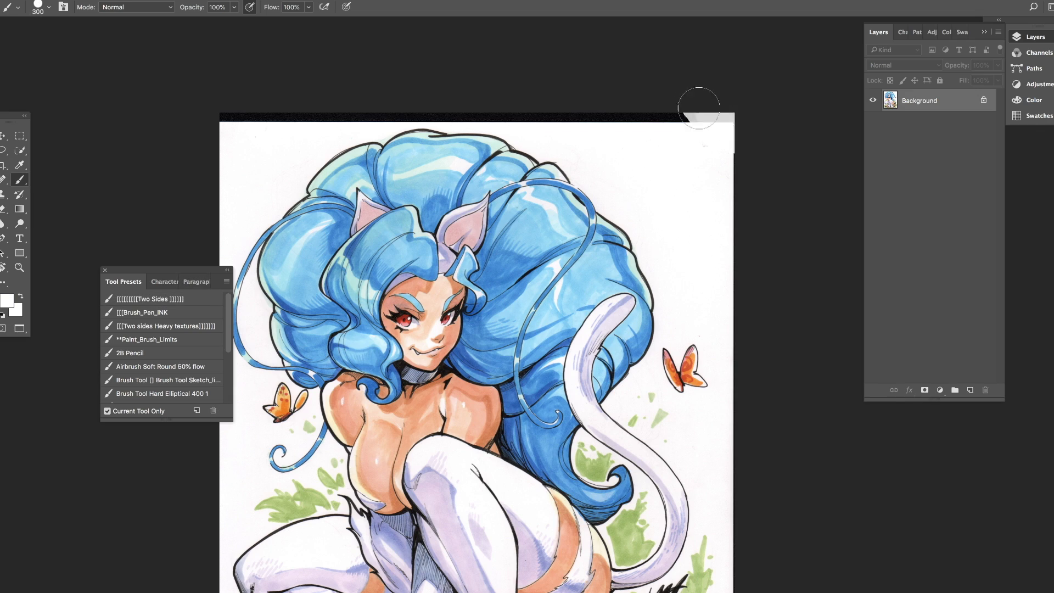
pyautogui.moveTo(699, 108)
pyautogui.mouseDown()
pyautogui.moveTo(399, 124)
pyautogui.moveTo(436, 111)
pyautogui.moveTo(286, 115)
pyautogui.mouseUp()
pyautogui.press('[')
pyautogui.press('z')
pyautogui.click(571, 335)
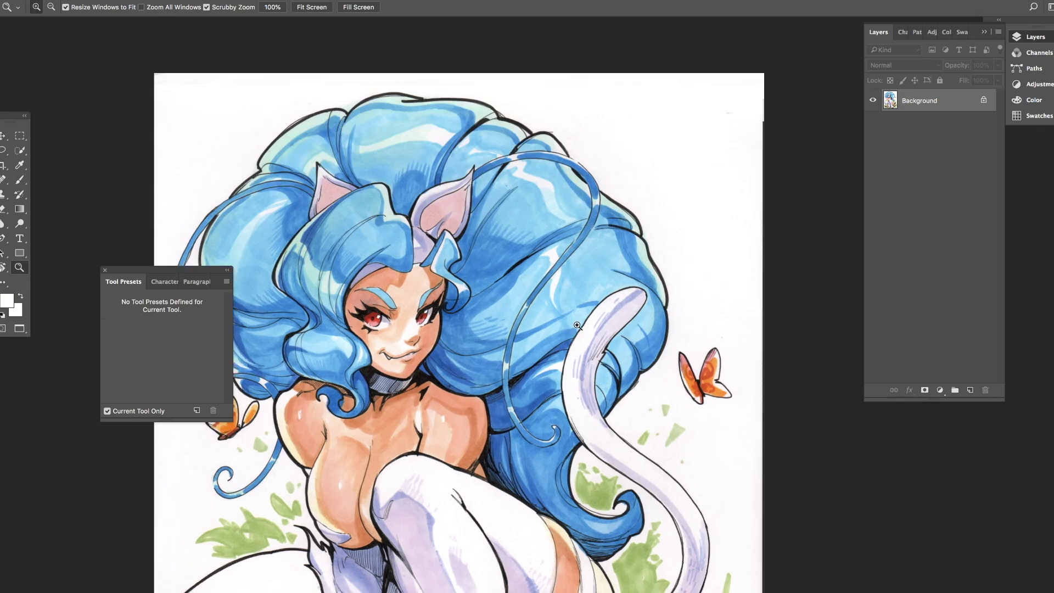
pyautogui.keyDown('alt'); pyautogui.click(681, 369); pyautogui.keyUp('alt')
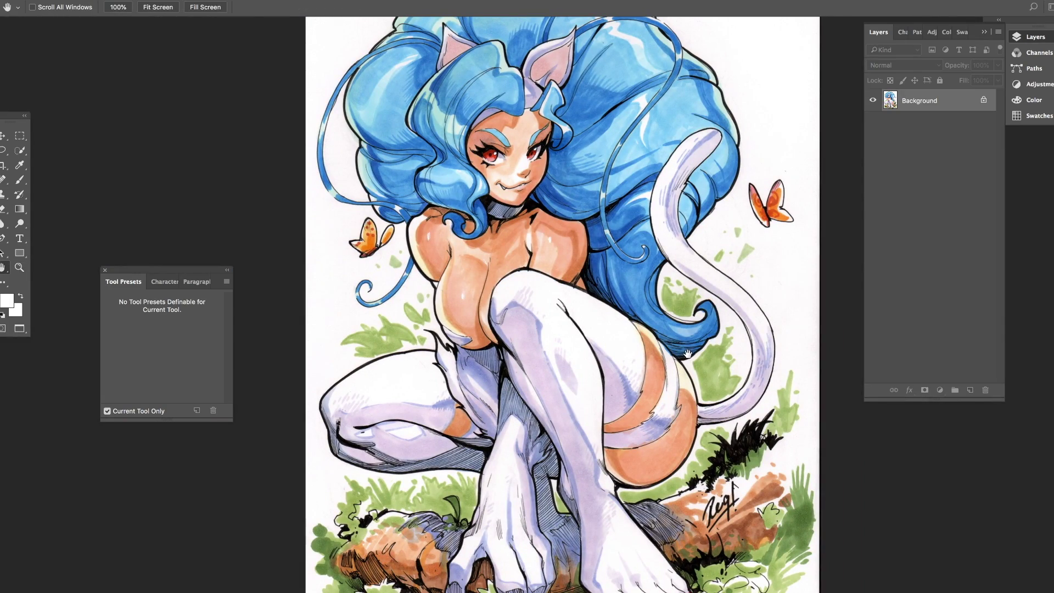
# Step: Hide the panels and browse to the Fubuki folder containing blizzard_color.psd
pyautogui.press('Tab')
pyautogui.press('super+o')
pyautogui.click(376, 175)
# Step: Open blizzard_color.psd in Painter and zoom in on the figure's neckline
pyautogui.doubleClick(472, 124)
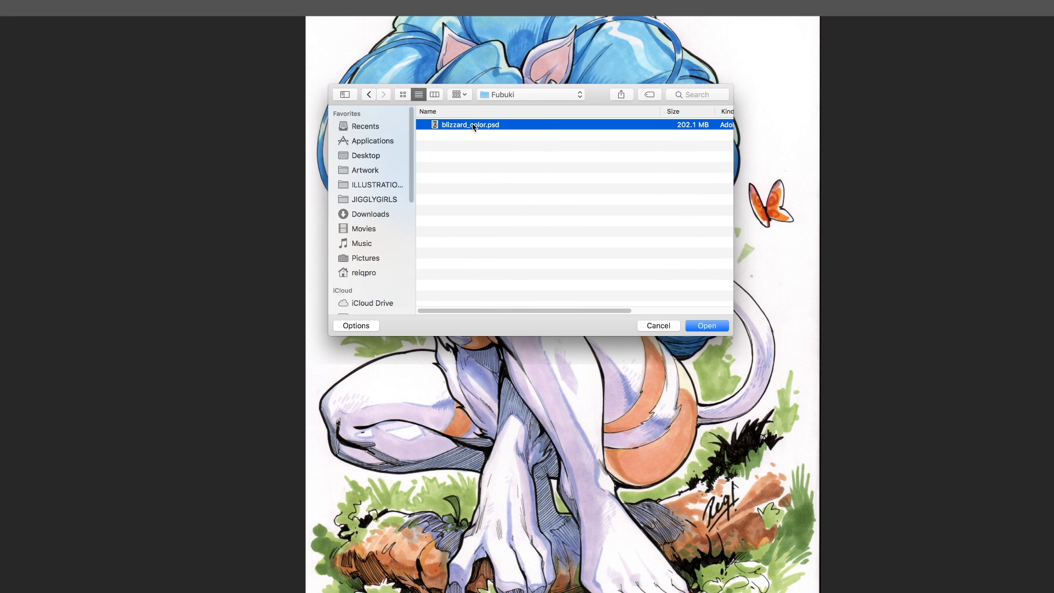
pyautogui.press('Tab')
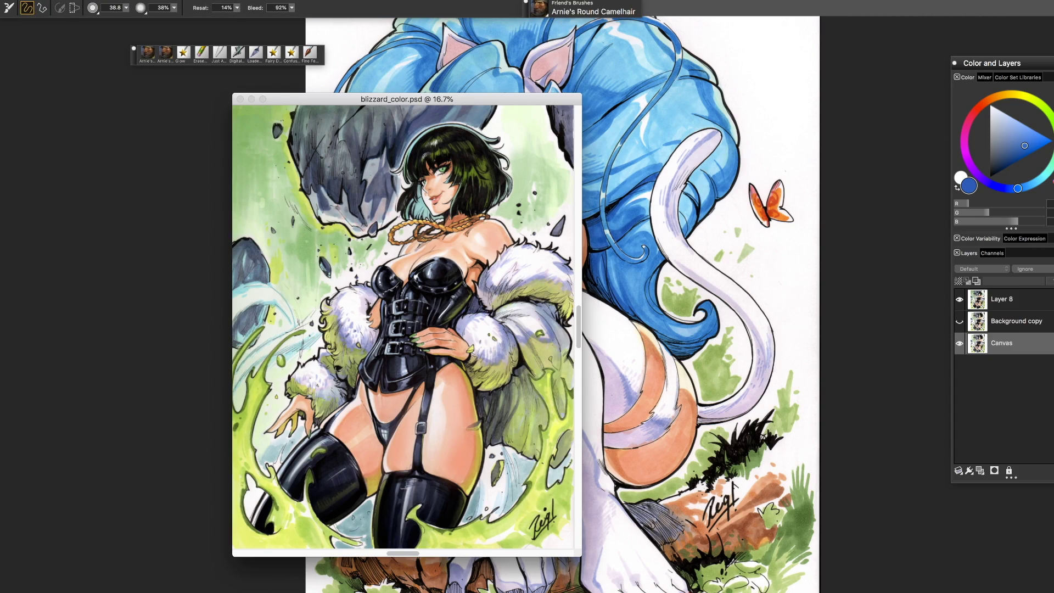
pyautogui.press('super+m')
pyautogui.press('m')
pyautogui.moveTo(526, 285); pyautogui.dragTo(564, 285)
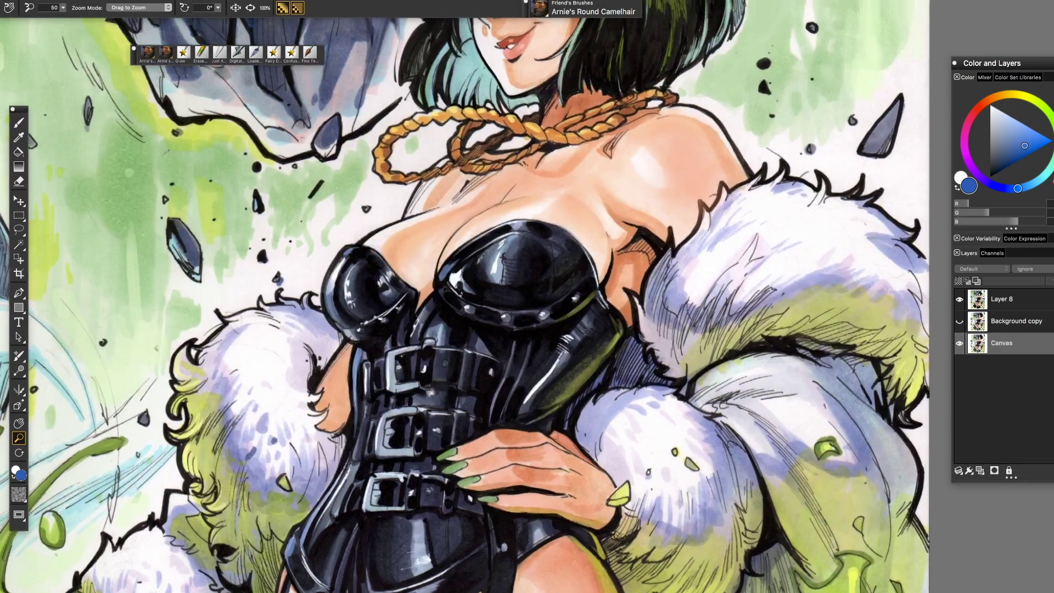
pyautogui.scroll(5, 565, 285)
pyautogui.scroll(-2, 564, 285)
pyautogui.press('b')
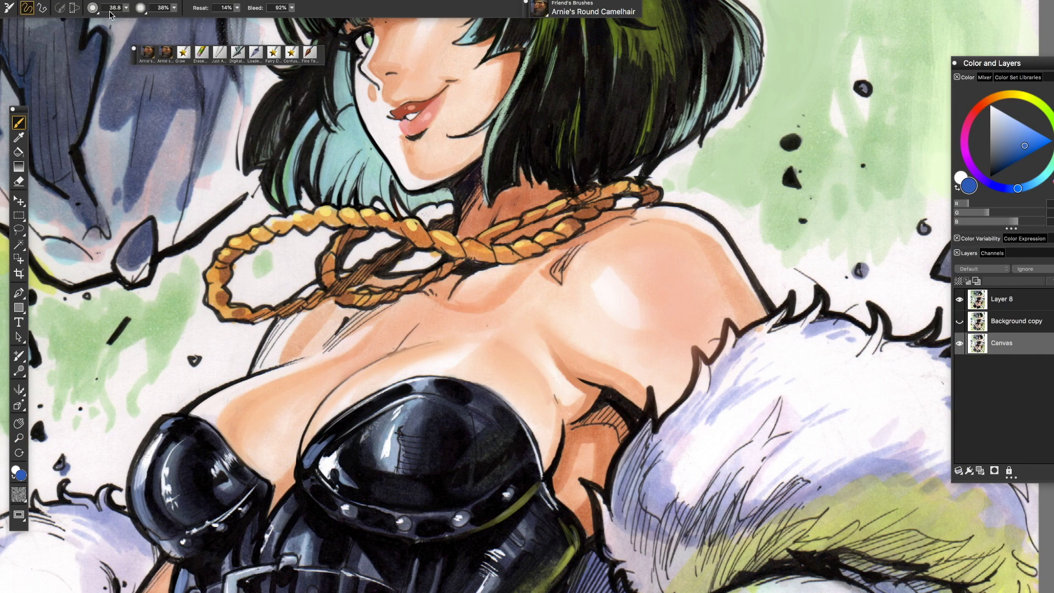
# Step: Set the Brush Cursor shape to Brush in Preferences and add empty Layer 9
pyautogui.click(52, 3)
pyautogui.moveTo(55, 22)
pyautogui.click(184, 31)
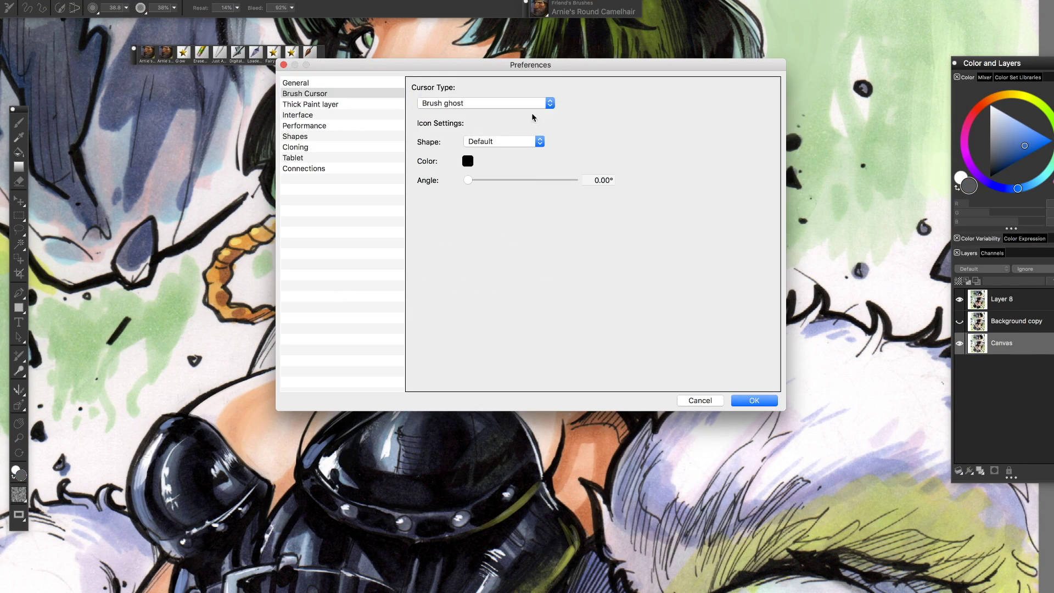
pyautogui.click(527, 141)
pyautogui.click(527, 150)
pyautogui.press('Return')
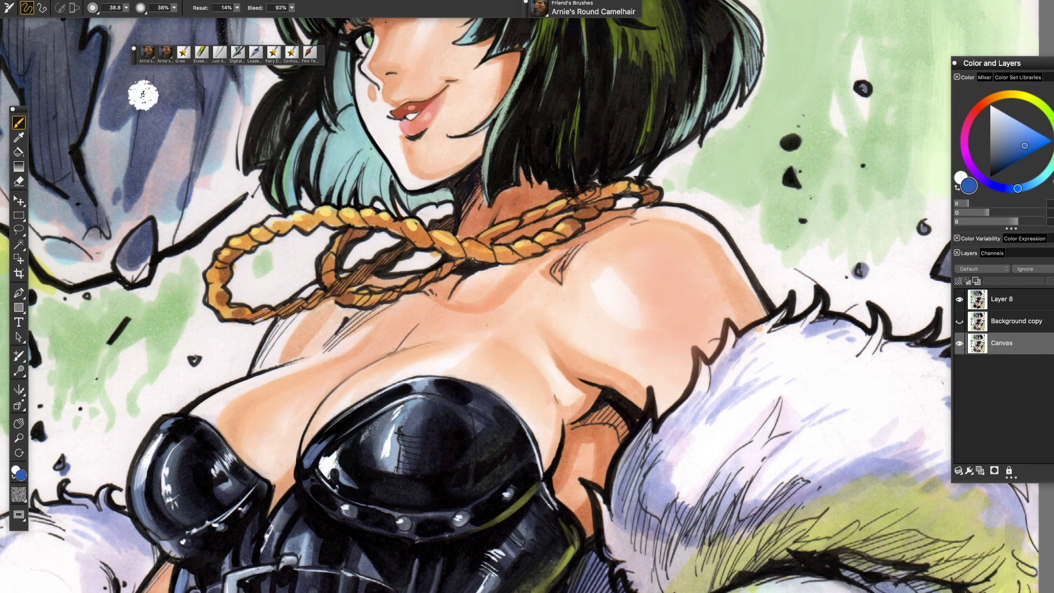
pyautogui.click(967, 280)
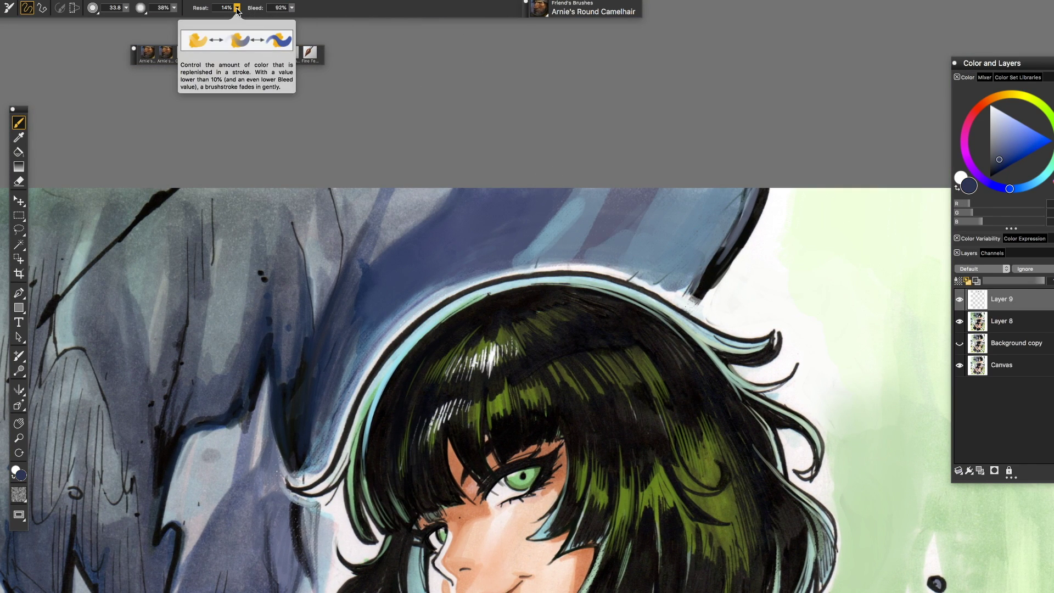
# Step: Set Bleed to 63% and paint sampled dark blue and blue-grey strokes beside the hair
pyautogui.moveTo(291, 9)
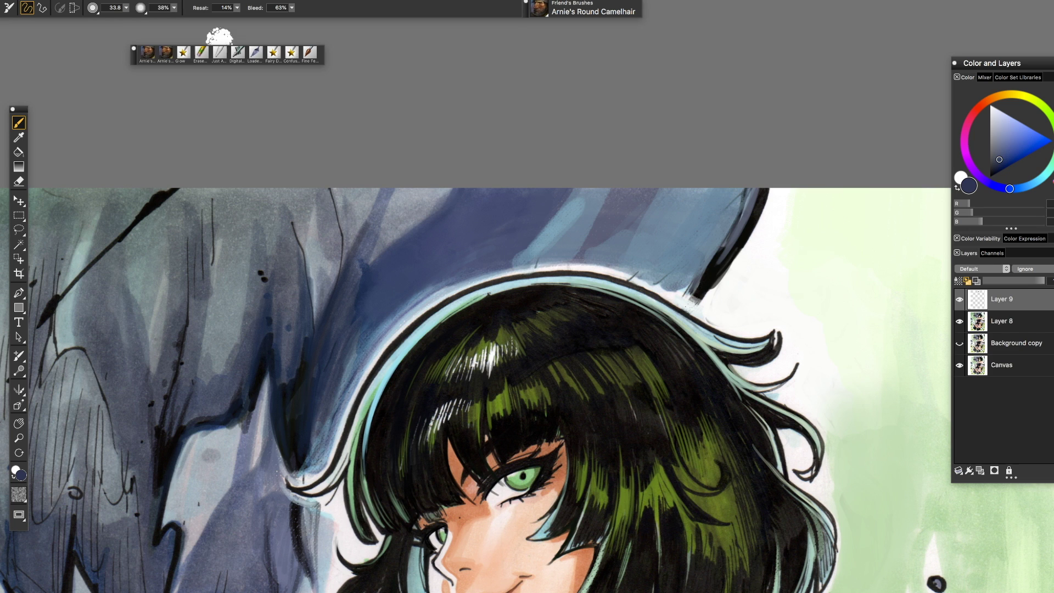
pyautogui.moveTo(292, 8); pyautogui.dragTo(138, 33)
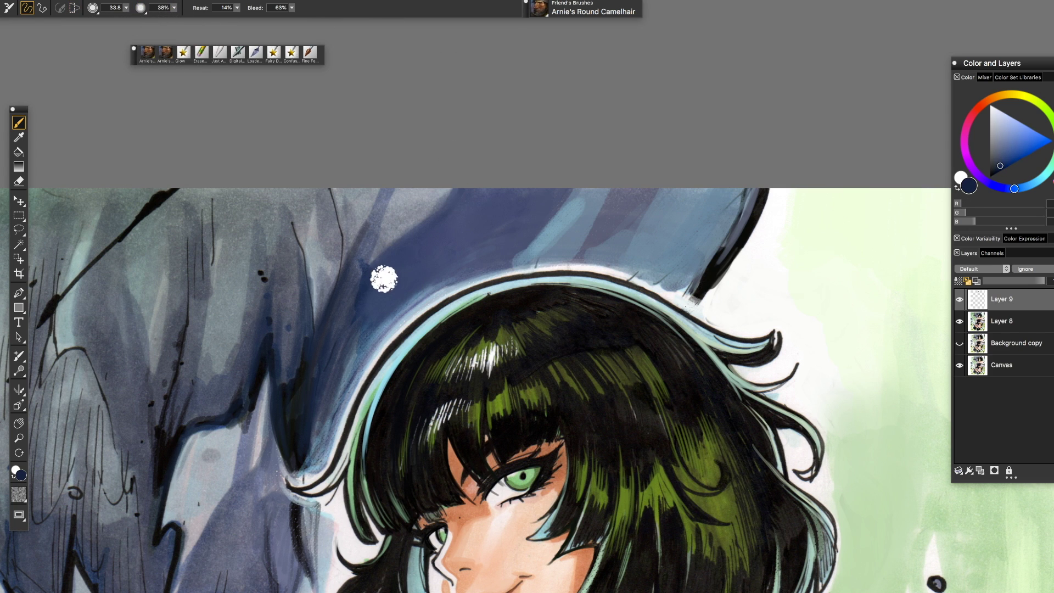
pyautogui.keyDown('alt'); pyautogui.click(381, 278); pyautogui.keyUp('alt')
pyautogui.moveTo(381, 277)
pyautogui.mouseDown()
pyautogui.moveTo(393, 296)
pyautogui.moveTo(334, 362)
pyautogui.moveTo(351, 263)
pyautogui.moveTo(330, 198)
pyautogui.mouseUp()
pyautogui.keyDown('alt'); pyautogui.click(295, 401); pyautogui.keyUp('alt')
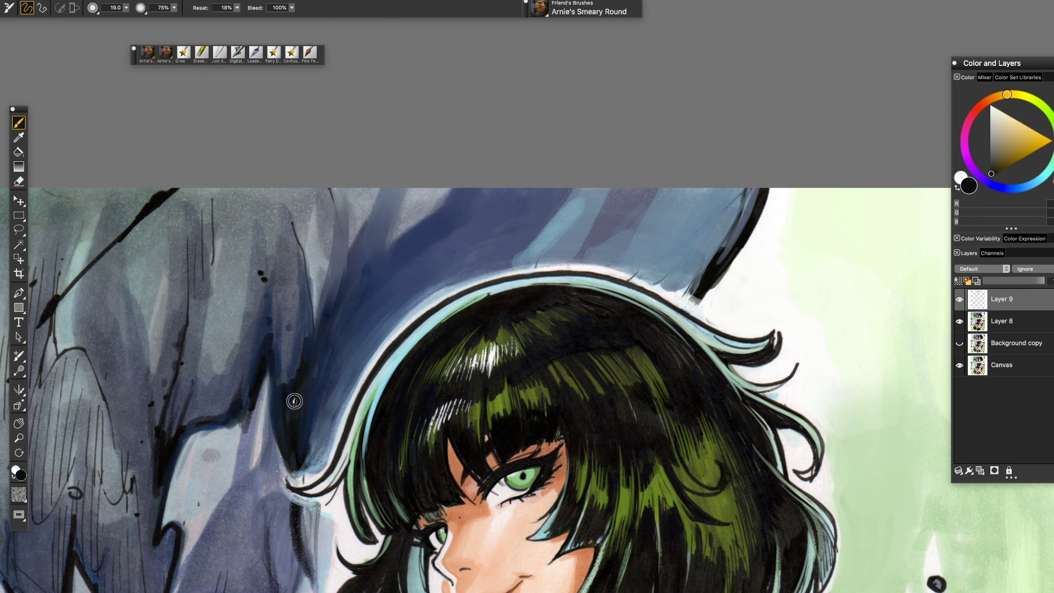
pyautogui.moveTo(294, 400)
pyautogui.mouseDown()
pyautogui.moveTo(295, 218)
pyautogui.moveTo(280, 242)
pyautogui.mouseUp()
pyautogui.scroll(-15, 307, 90)
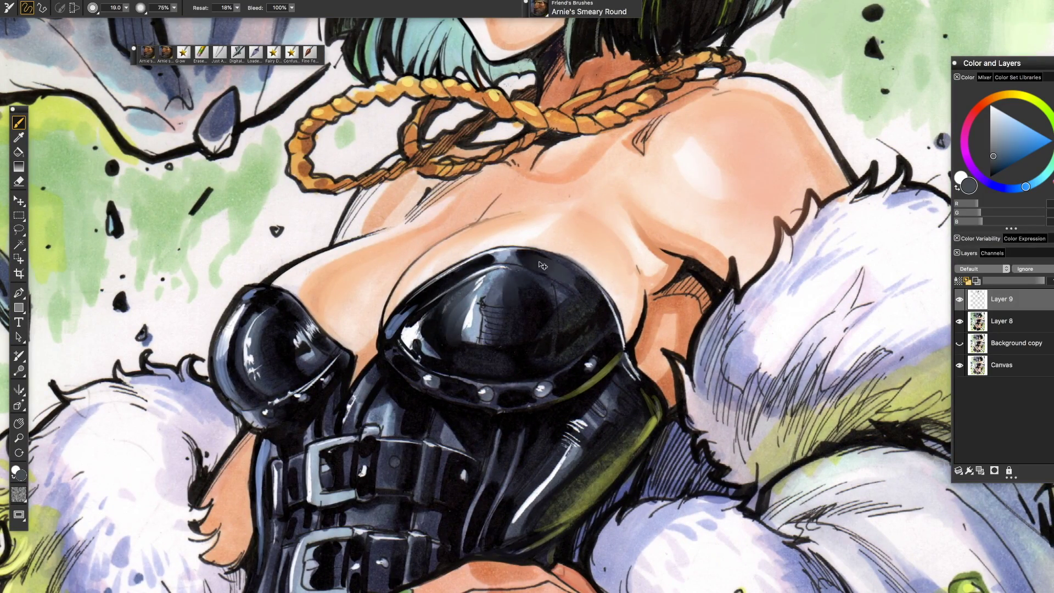
pyautogui.keyDown('alt'); pyautogui.click(543, 265); pyautogui.keyUp('alt')
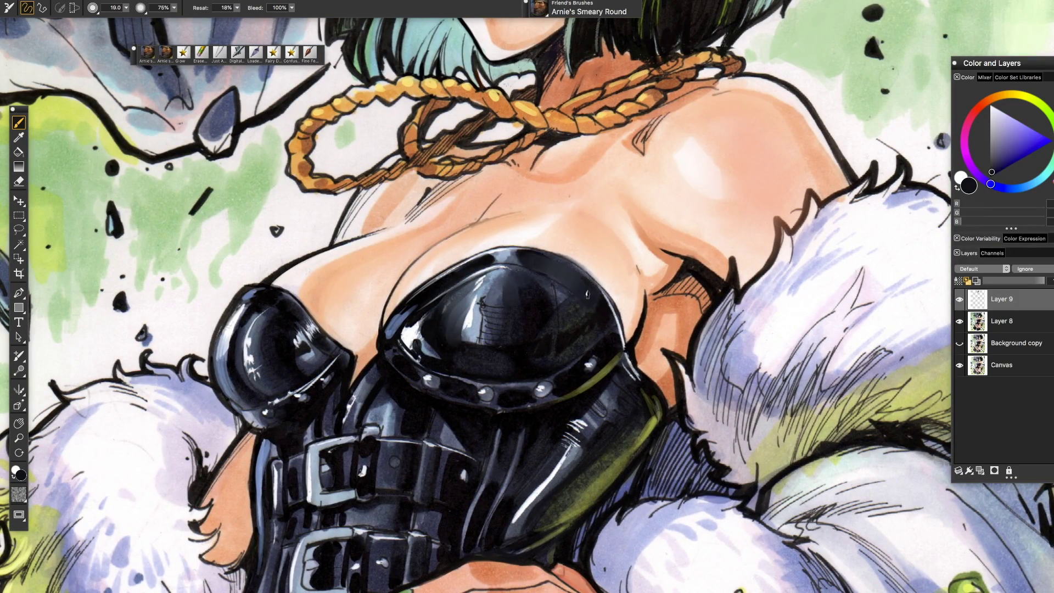
pyautogui.scroll(-5, 483, 265)
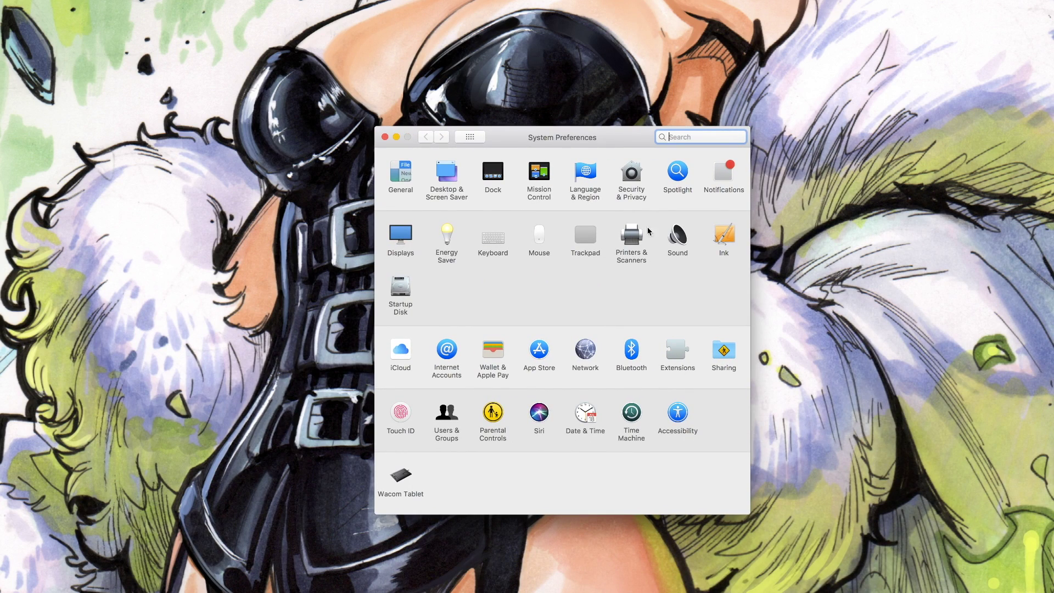
# Step: Add Corel Painter 2019 to Wacom Tablet and map the upper pen button to Cmd+Z
pyautogui.click(405, 481)
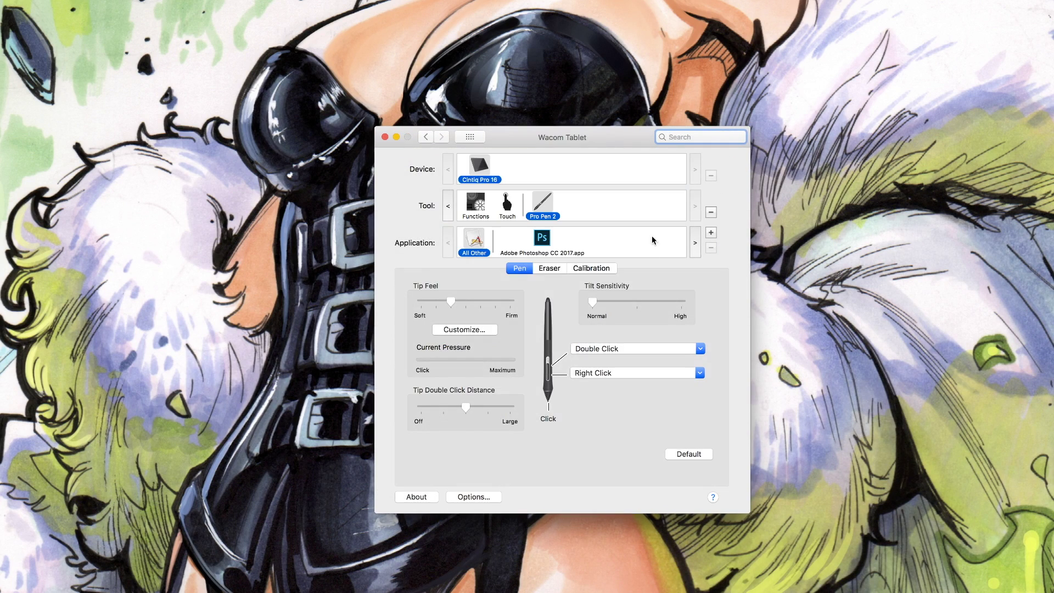
pyautogui.click(671, 348)
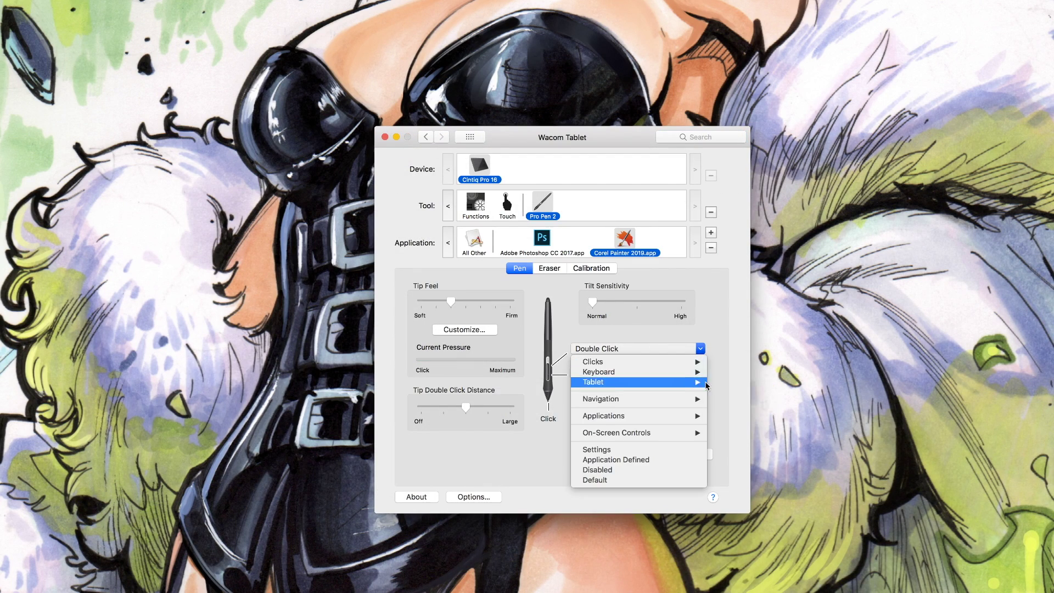
pyautogui.click(603, 384)
pyautogui.press('super+z')
pyautogui.click(668, 289)
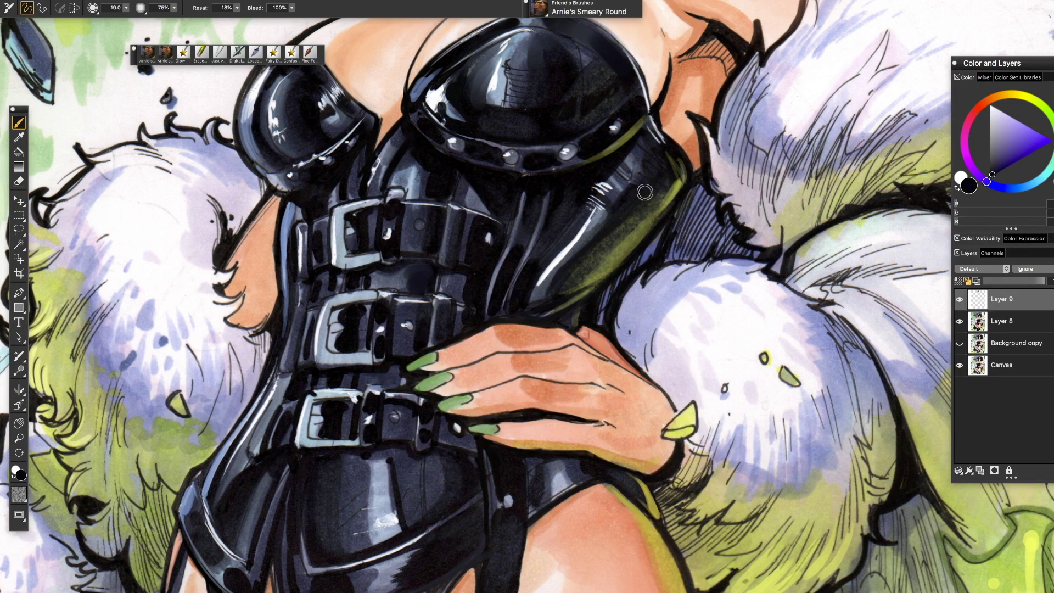
pyautogui.scroll(5, 491, 272)
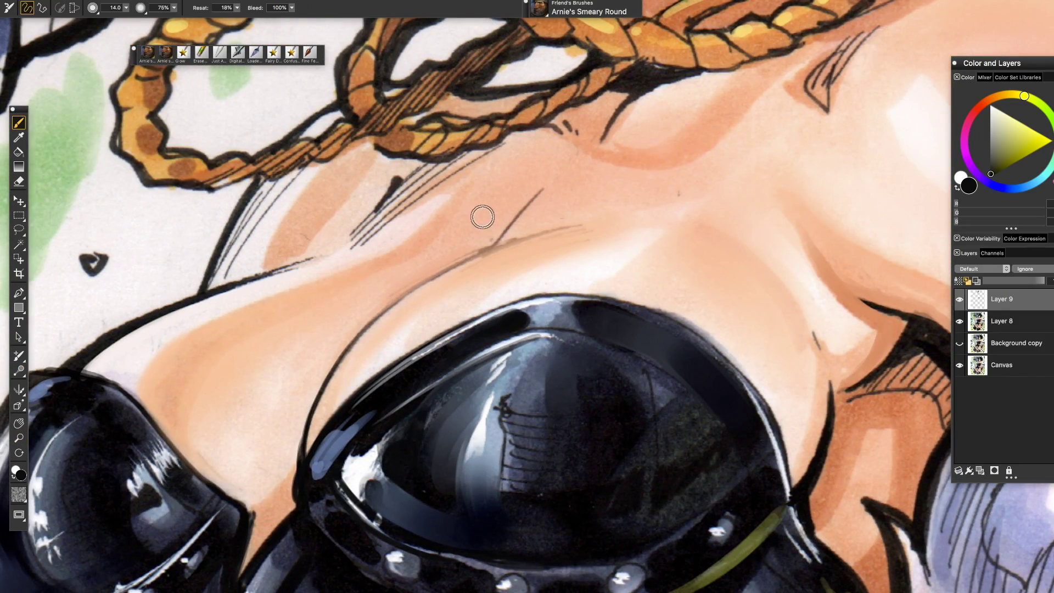
# Step: Paint light green smears over the green wash left of the corset
pyautogui.keyDown('alt'); pyautogui.click(482, 216); pyautogui.keyUp('alt')
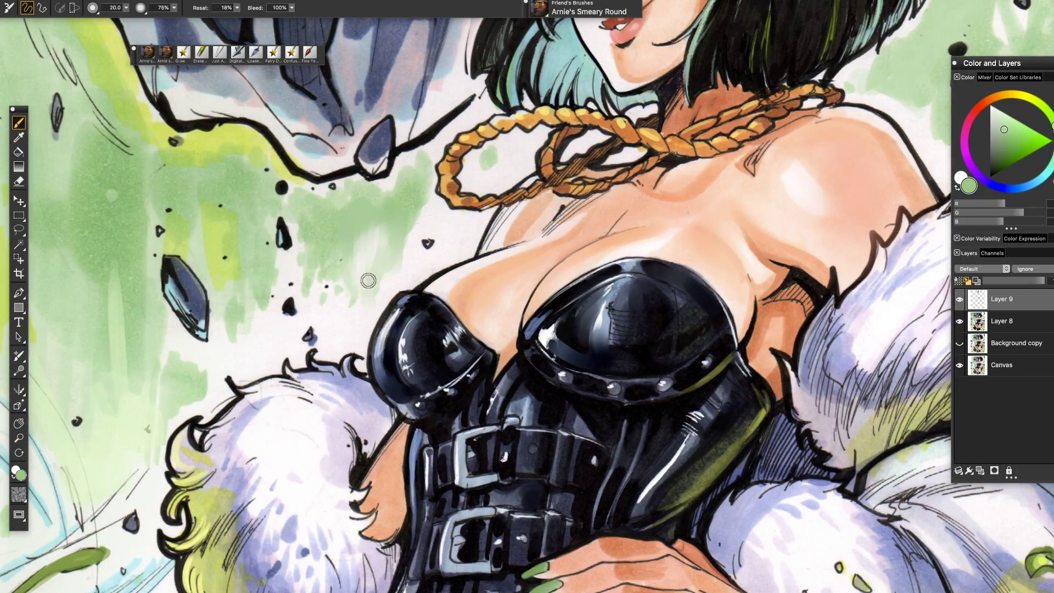
pyautogui.moveTo(368, 280); pyautogui.dragTo(319, 324)
pyautogui.keyDown('alt'); pyautogui.click(297, 253); pyautogui.keyUp('alt')
pyautogui.moveTo(274, 285); pyautogui.dragTo(215, 283)
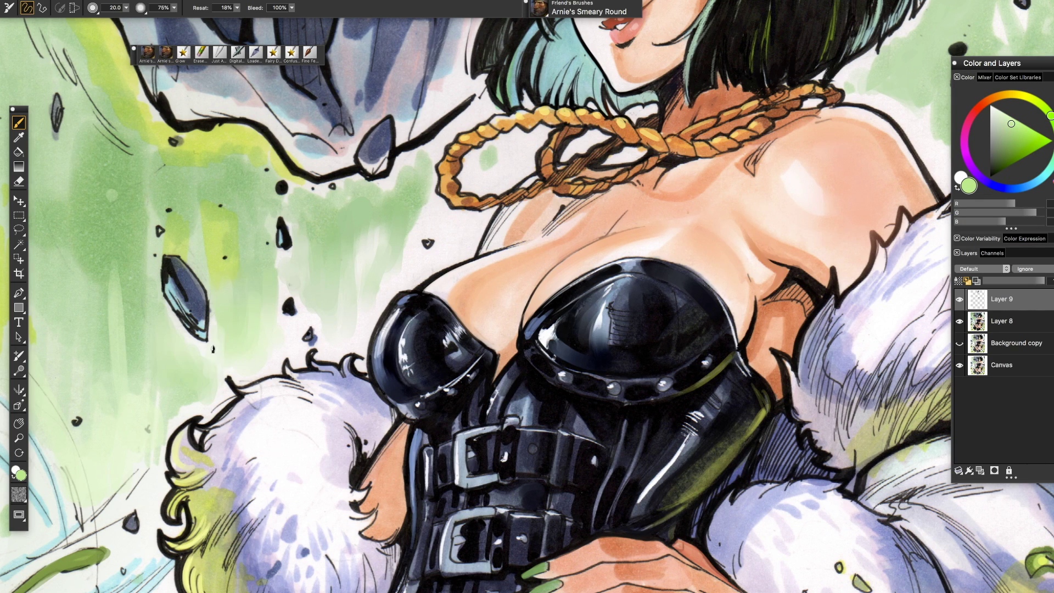
# Step: Paint lavender strokes in several shades over the fur on the right
pyautogui.moveTo(416, 211)
pyautogui.mouseDown()
pyautogui.moveTo(43, 258)
pyautogui.moveTo(66, 233)
pyautogui.mouseUp()
pyautogui.keyDown('alt'); pyautogui.click(516, 329); pyautogui.keyUp('alt')
pyautogui.moveTo(483, 373)
pyautogui.mouseDown()
pyautogui.moveTo(572, 338)
pyautogui.moveTo(566, 374)
pyautogui.moveTo(494, 417)
pyautogui.mouseUp()
pyautogui.moveTo(461, 352)
pyautogui.mouseDown()
pyautogui.moveTo(692, 357)
pyautogui.moveTo(769, 280)
pyautogui.mouseUp()
pyautogui.keyDown('alt'); pyautogui.click(669, 285); pyautogui.keyUp('alt')
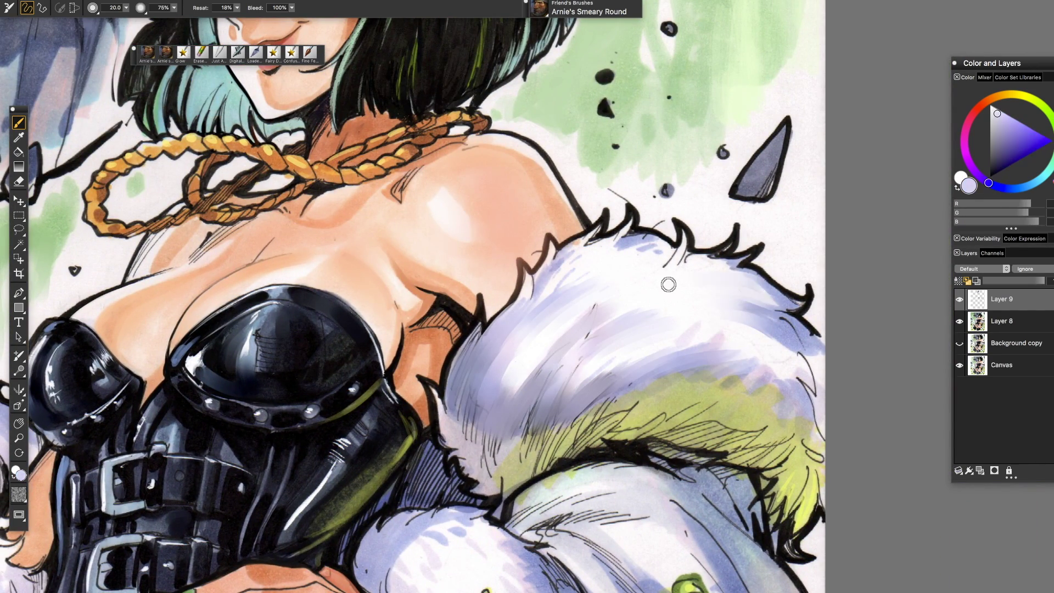
pyautogui.moveTo(696, 312); pyautogui.dragTo(719, 24)
pyautogui.keyDown('alt'); pyautogui.click(560, 308); pyautogui.keyUp('alt')
pyautogui.moveTo(571, 313); pyautogui.dragTo(516, 395)
pyautogui.moveTo(488, 351); pyautogui.dragTo(467, 412)
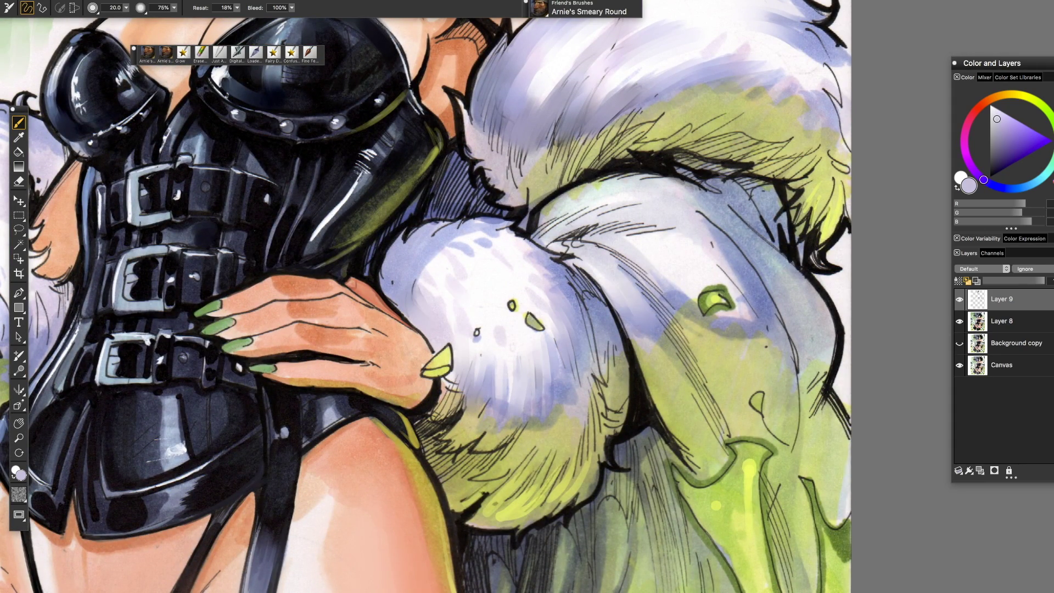
pyautogui.moveTo(692, 286); pyautogui.dragTo(736, 225)
# Step: Reduce the brush size to 17, paint the left fur, and pick a darker blue
pyautogui.moveTo(549, 219); pyautogui.dragTo(637, 203)
pyautogui.moveTo(494, 308); pyautogui.dragTo(788, 203)
pyautogui.moveTo(604, 165); pyautogui.dragTo(629, 258)
pyautogui.keyDown('alt'); pyautogui.click(307, 258); pyautogui.keyUp('alt')
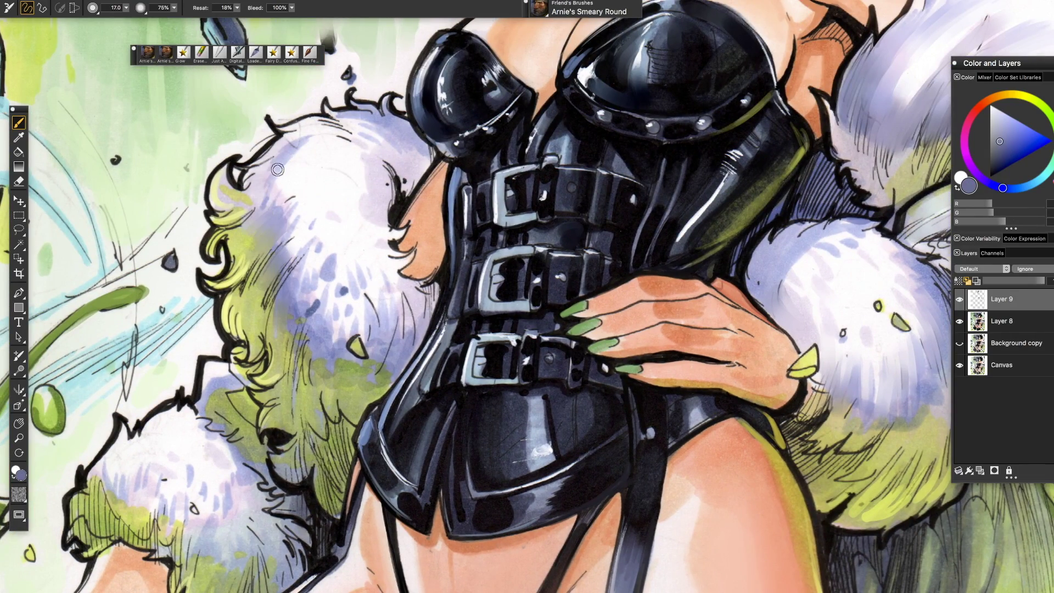
# Step: Adjust the brush size increment in Preferences and sample the orange chest skin tone
pyautogui.click(110, 24)
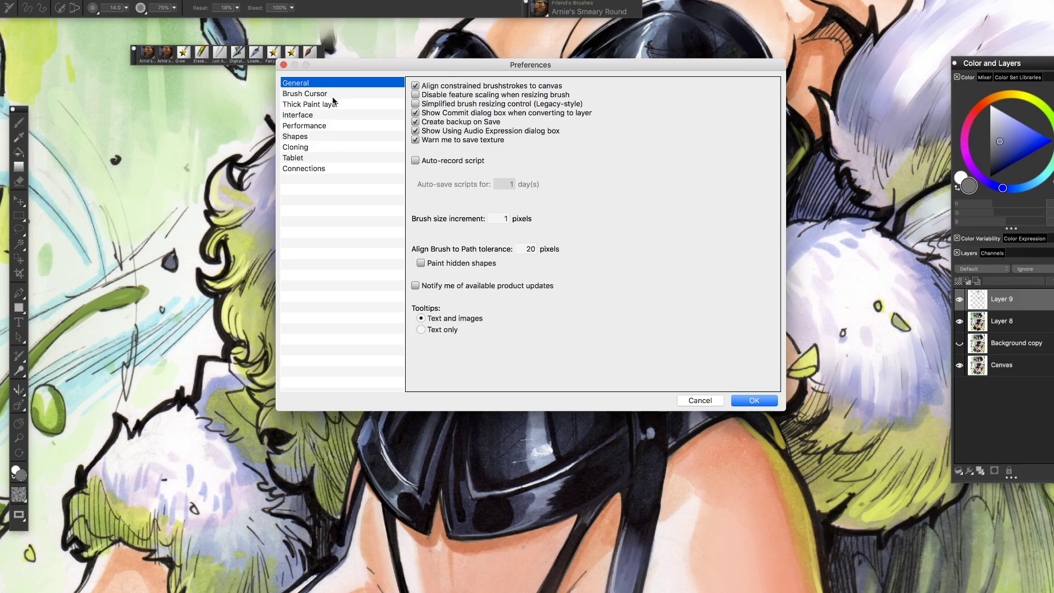
pyautogui.click(501, 218)
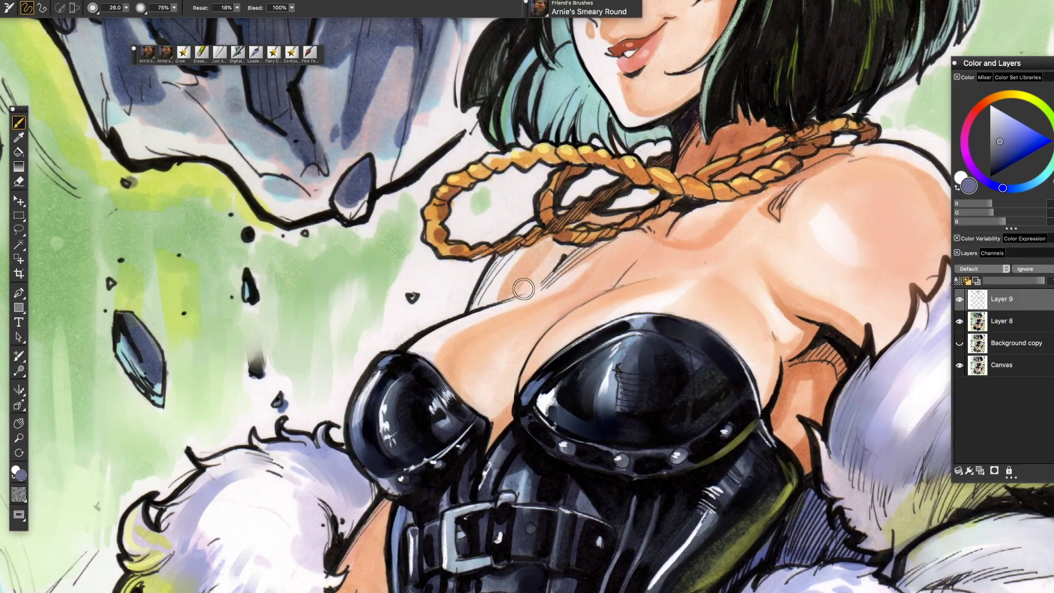
pyautogui.keyDown('alt'); pyautogui.click(528, 268); pyautogui.keyUp('alt')
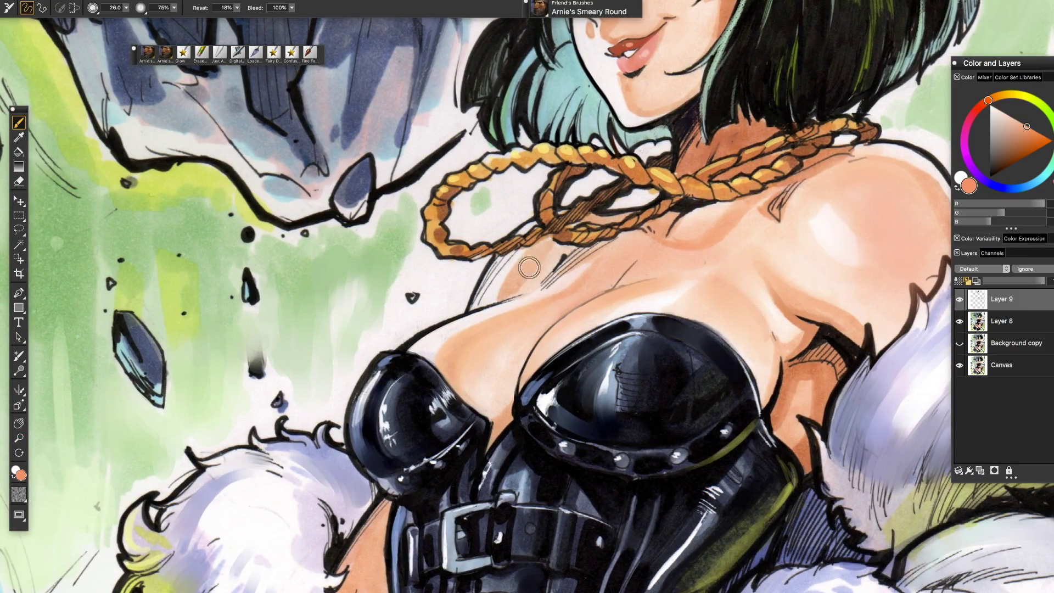
pyautogui.hscroll(5, 545, 244)
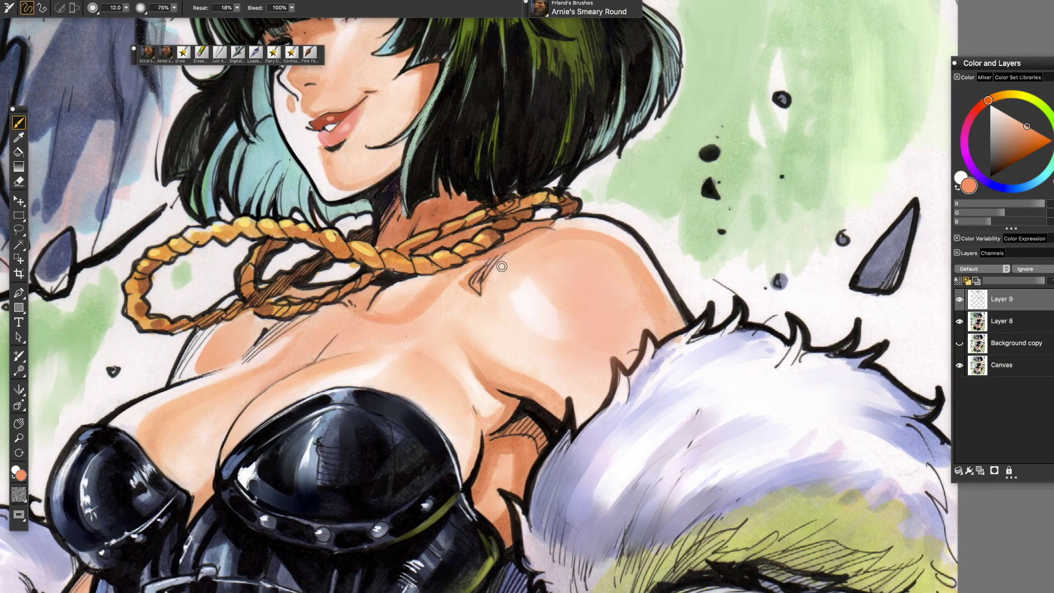
pyautogui.scroll(-5, 421, 288)
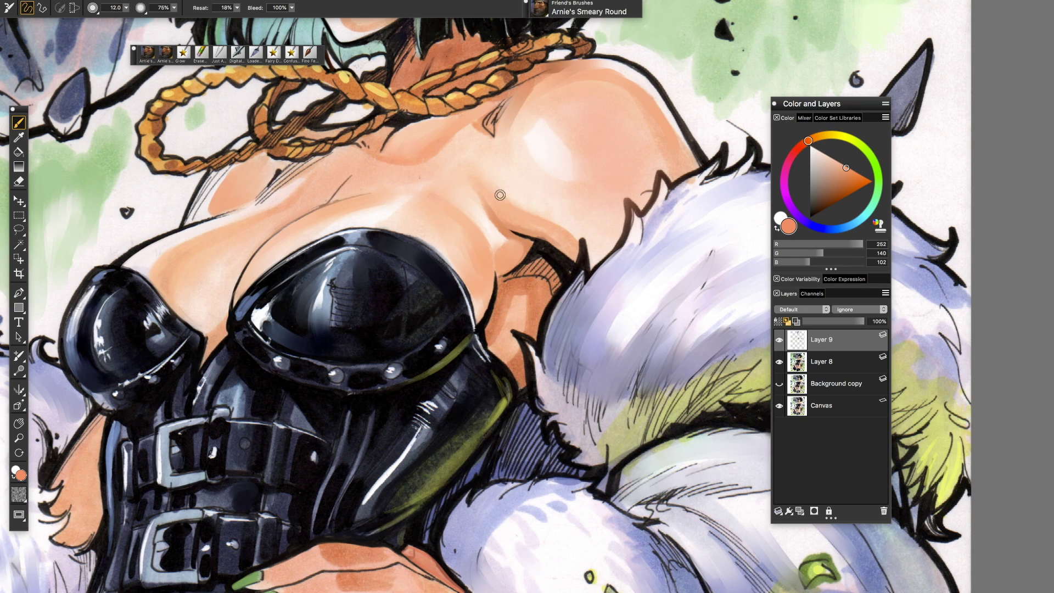
# Step: Sample light chest skin tones and shift the colour toward red for the hand blush
pyautogui.keyDown('alt'); pyautogui.click(488, 135); pyautogui.keyUp('alt')
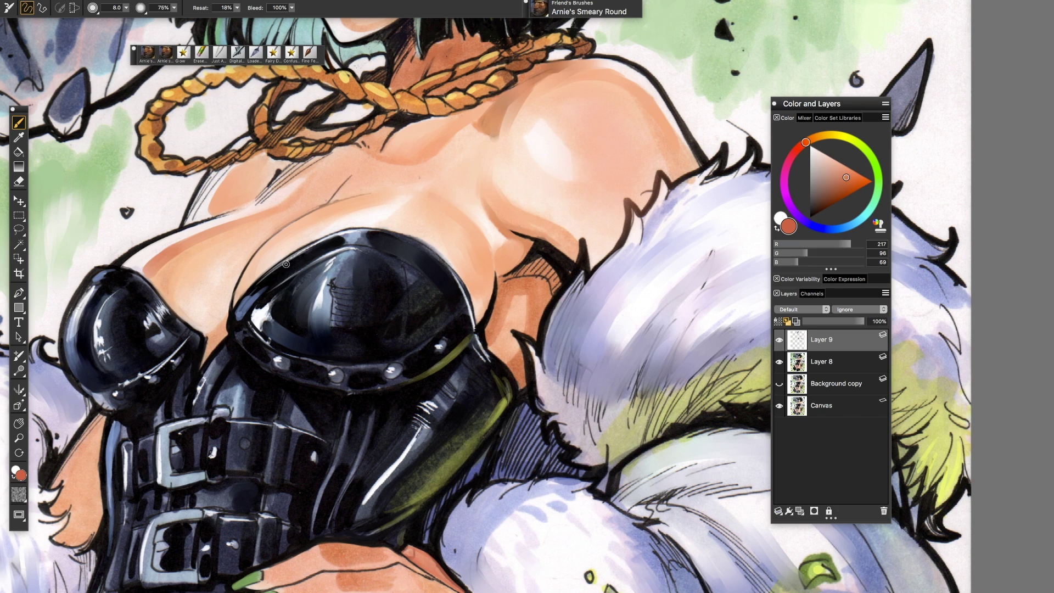
pyautogui.keyDown('alt'); pyautogui.click(180, 294); pyautogui.keyUp('alt')
pyautogui.hscroll(-5, 588, 140)
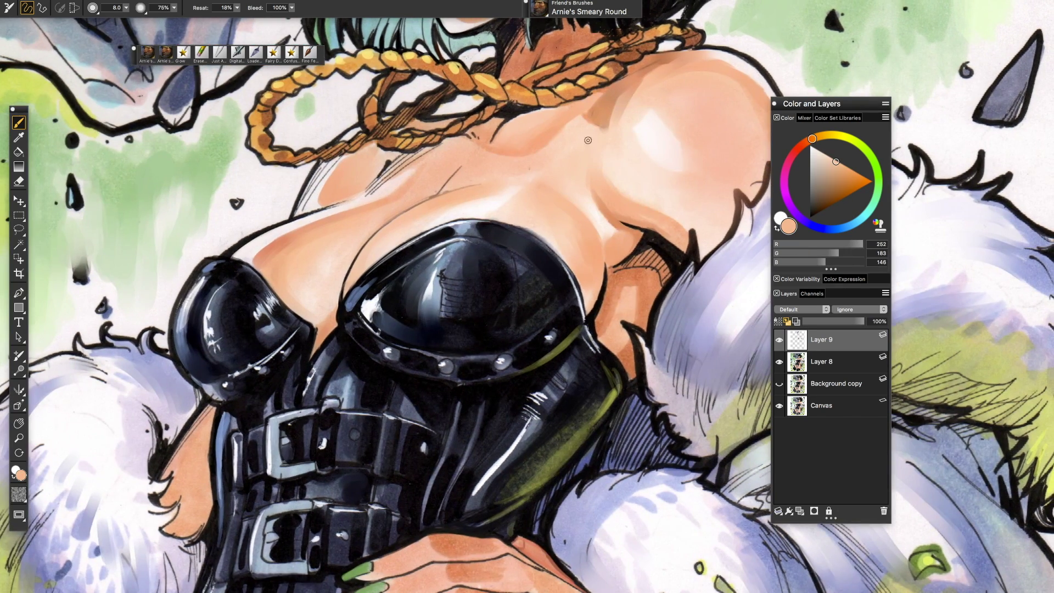
pyautogui.moveTo(810, 141); pyautogui.dragTo(800, 147)
pyautogui.scroll(-3, 542, 216)
pyautogui.hscroll(5, 542, 216)
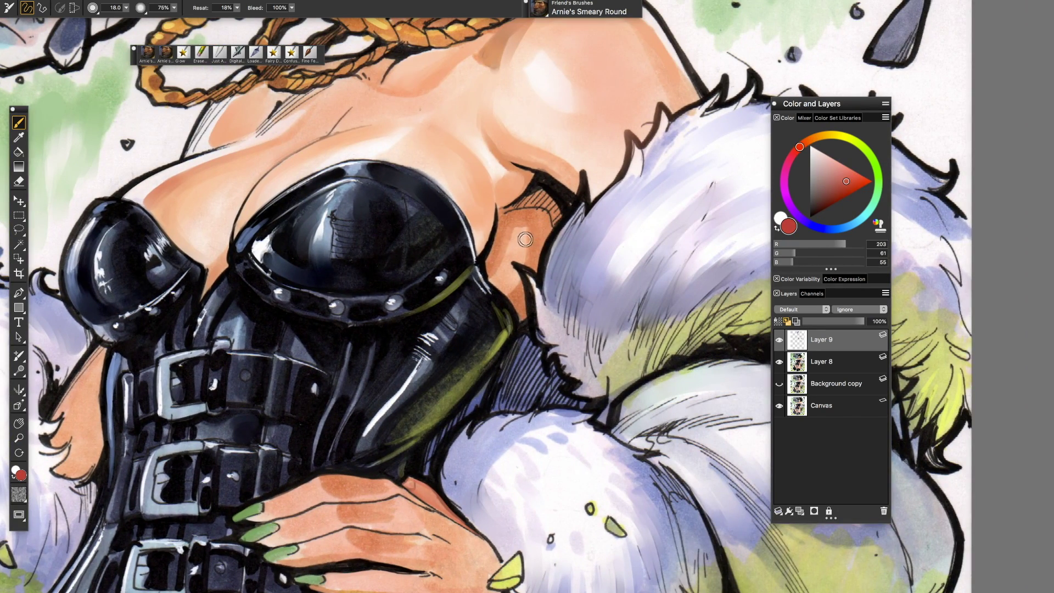
pyautogui.scroll(-5, 540, 419)
pyautogui.moveTo(486, 327); pyautogui.dragTo(395, 320)
# Step: Deepen the corset shading with dark navy strokes using a slightly larger brush
pyautogui.moveTo(450, 413); pyautogui.dragTo(564, 413)
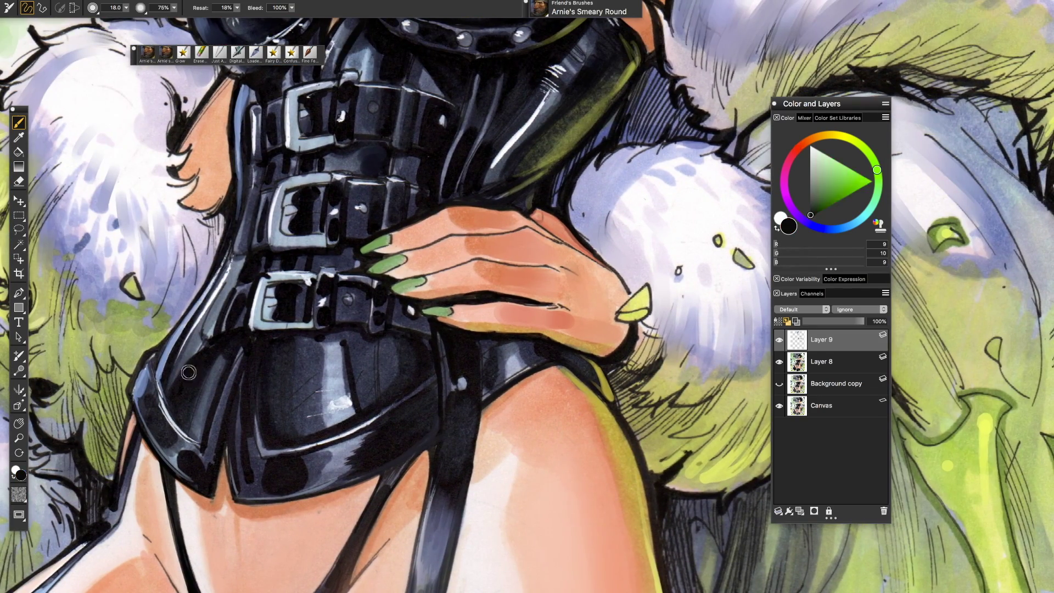
pyautogui.keyDown('alt'); pyautogui.click(192, 372); pyautogui.keyUp('alt')
pyautogui.press(']')
pyautogui.moveTo(187, 330); pyautogui.dragTo(179, 398)
pyautogui.moveTo(274, 417); pyautogui.dragTo(302, 377)
pyautogui.scroll(3, 303, 377)
pyautogui.hscroll(-4, 303, 378)
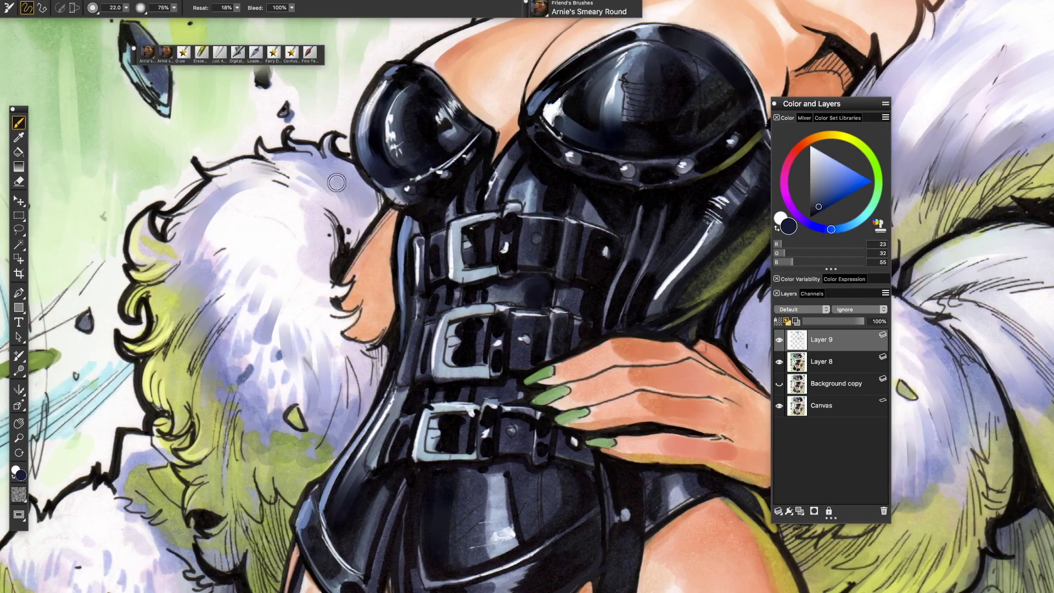
pyautogui.press('[')
pyautogui.press('[')
# Step: Paint mauve and light lavender over the white fur, then pick blue-violet for shadows
pyautogui.keyDown('alt'); pyautogui.click(331, 263); pyautogui.keyUp('alt')
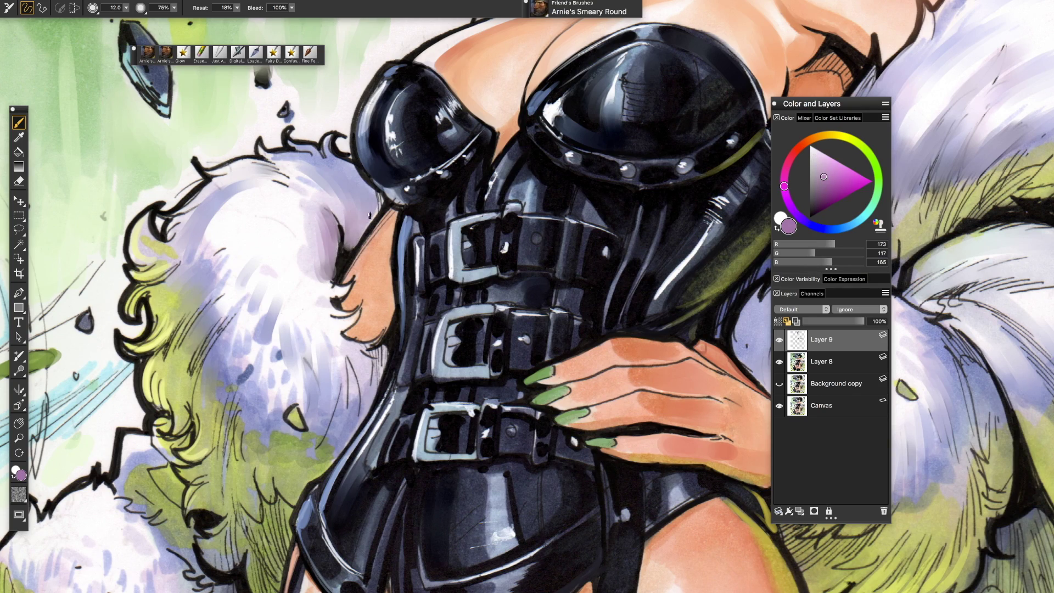
pyautogui.scroll(-4, 370, 215)
pyautogui.hscroll(-3, 370, 215)
pyautogui.keyDown('alt'); pyautogui.click(211, 390); pyautogui.keyUp('alt')
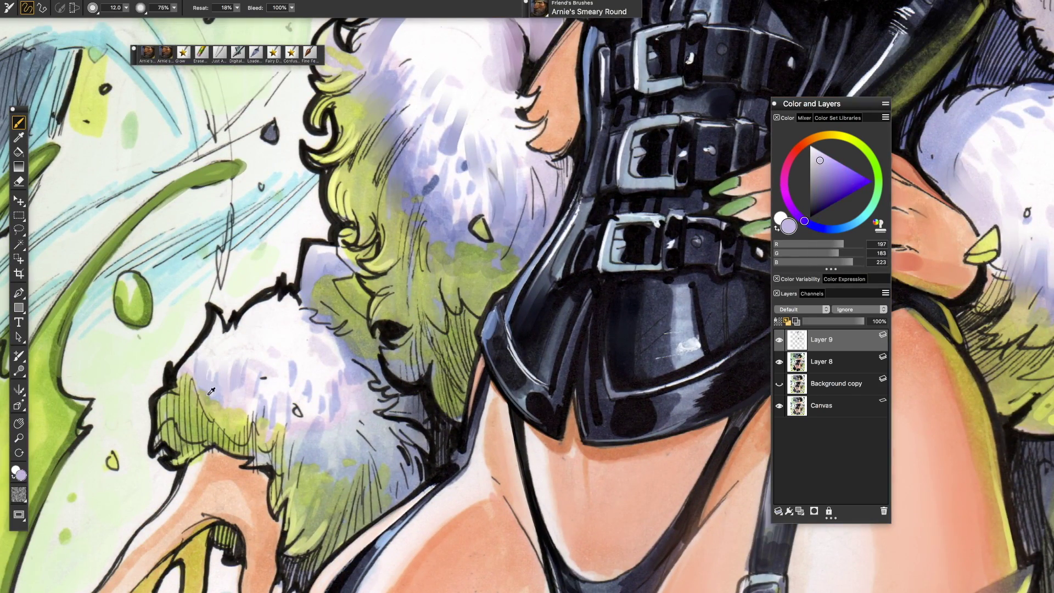
pyautogui.moveTo(210, 390); pyautogui.dragTo(179, 340)
pyautogui.scroll(-5, 384, 297)
pyautogui.scroll(4, 384, 296)
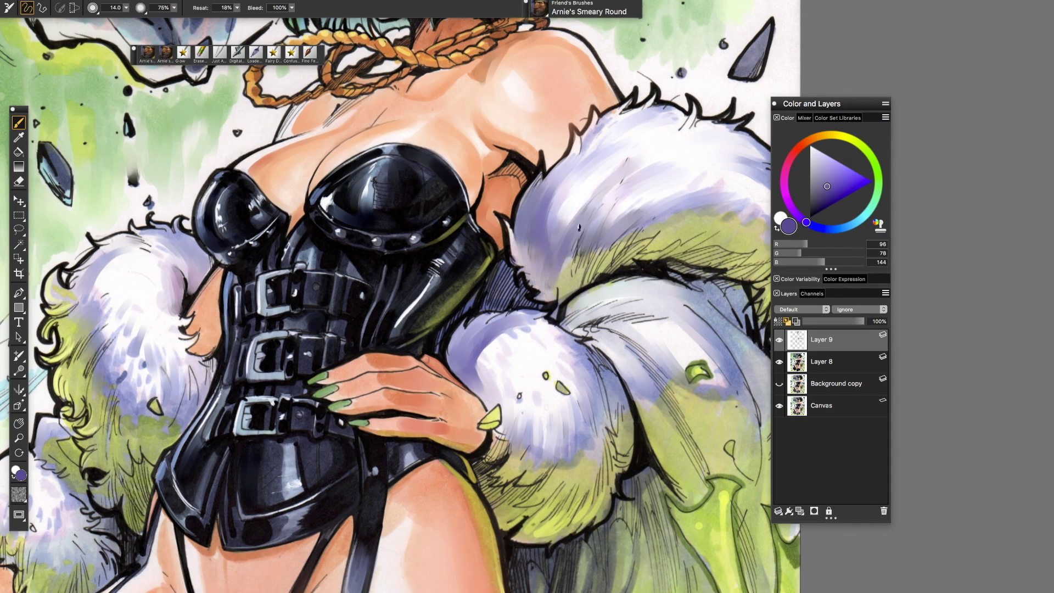
pyautogui.scroll(-2, 606, 369)
pyautogui.moveTo(606, 369); pyautogui.dragTo(549, 330)
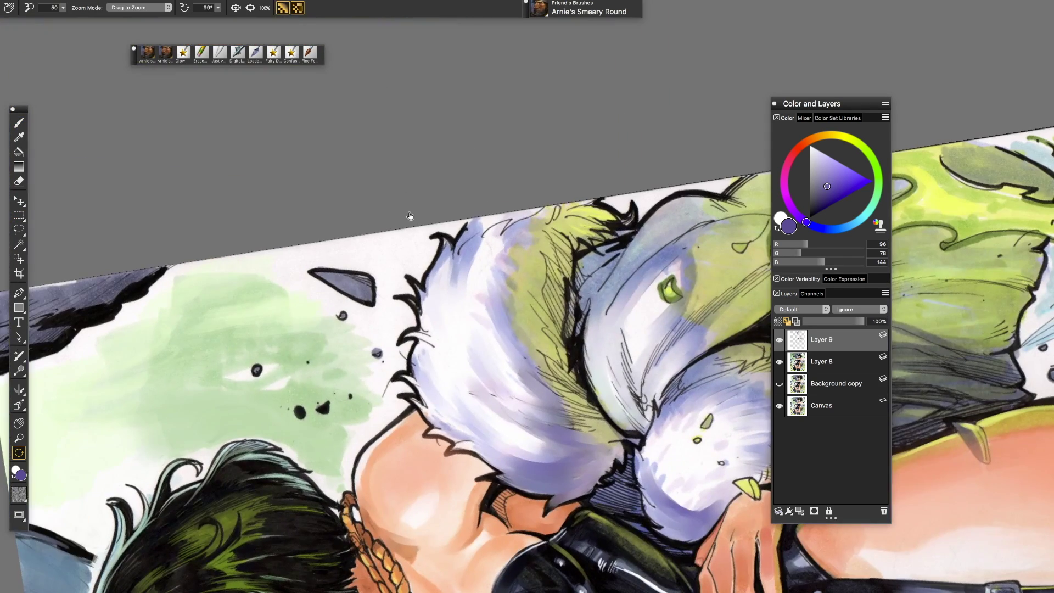
pyautogui.moveTo(498, 252)
pyautogui.mouseDown()
pyautogui.moveTo(458, 282)
pyautogui.moveTo(488, 219)
pyautogui.moveTo(510, 232)
pyautogui.moveTo(493, 287)
pyautogui.mouseUp()
pyautogui.click(829, 184)
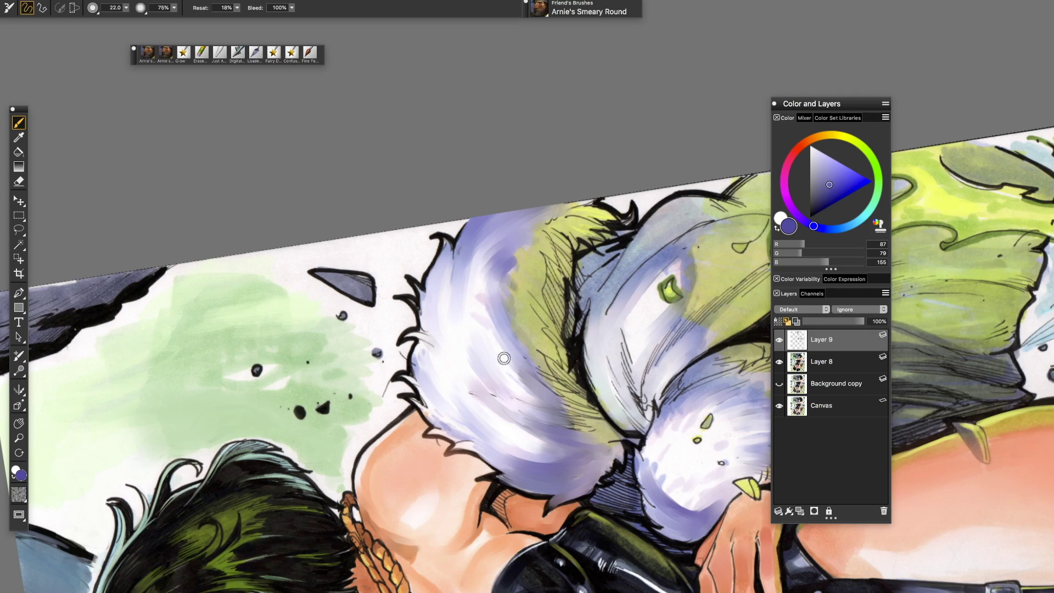
pyautogui.keyDown('alt'); pyautogui.click(462, 254); pyautogui.keyUp('alt')
# Step: Brighten the chest highlights with a smaller brush, sampling pale, deeper and near-white skin tones
pyautogui.scroll(-5, 528, 323)
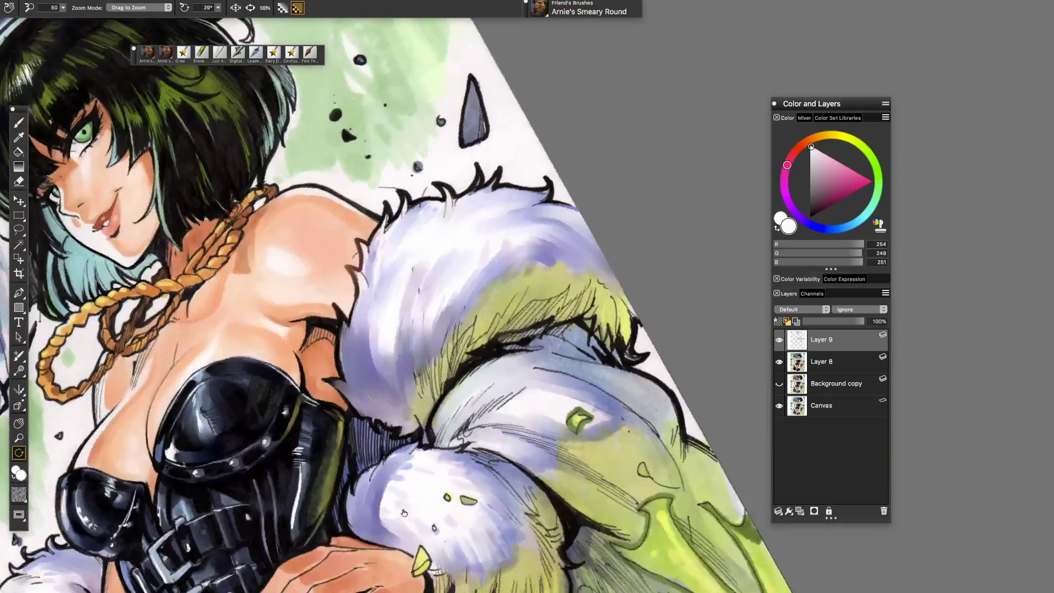
pyautogui.scroll(8, 494, 288)
pyautogui.keyDown('alt'); pyautogui.click(492, 285); pyautogui.keyUp('alt')
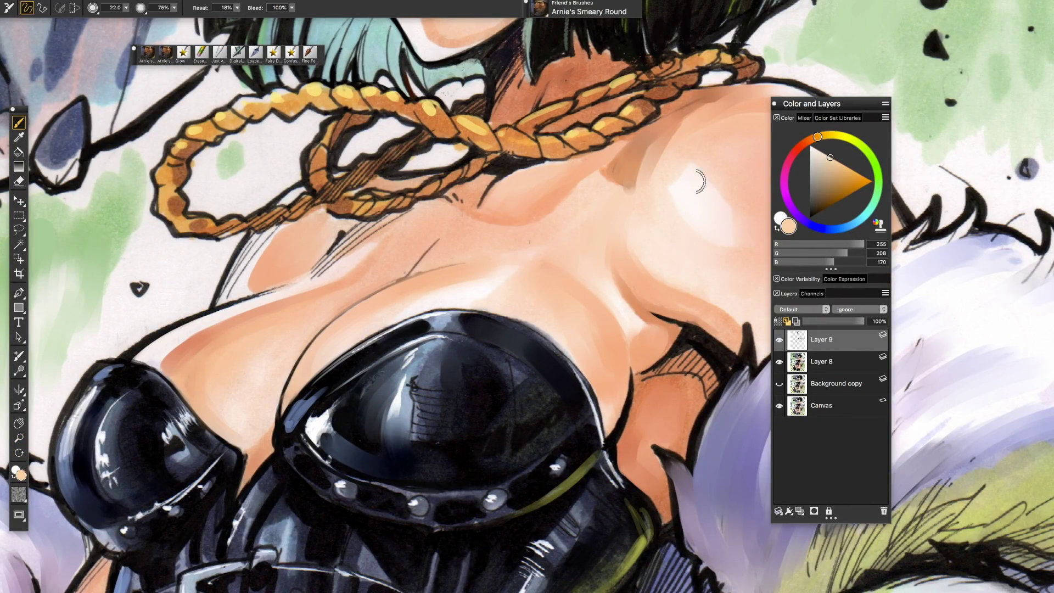
pyautogui.press('[')
pyautogui.press('[')
pyautogui.press('[')
pyautogui.keyDown('alt'); pyautogui.click(392, 310); pyautogui.keyUp('alt')
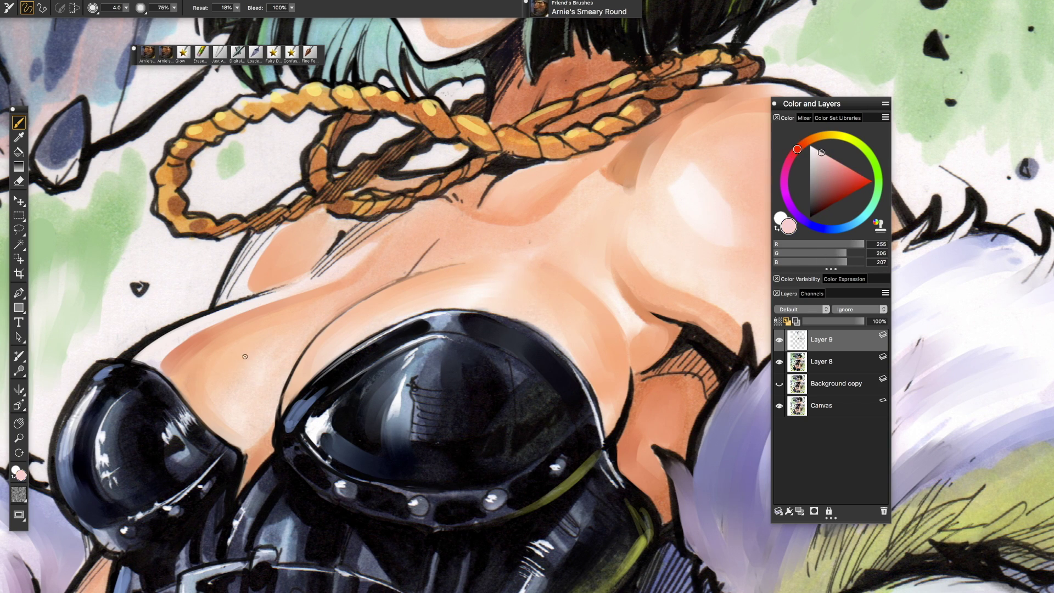
pyautogui.keyDown('alt'); pyautogui.click(568, 272); pyautogui.keyUp('alt')
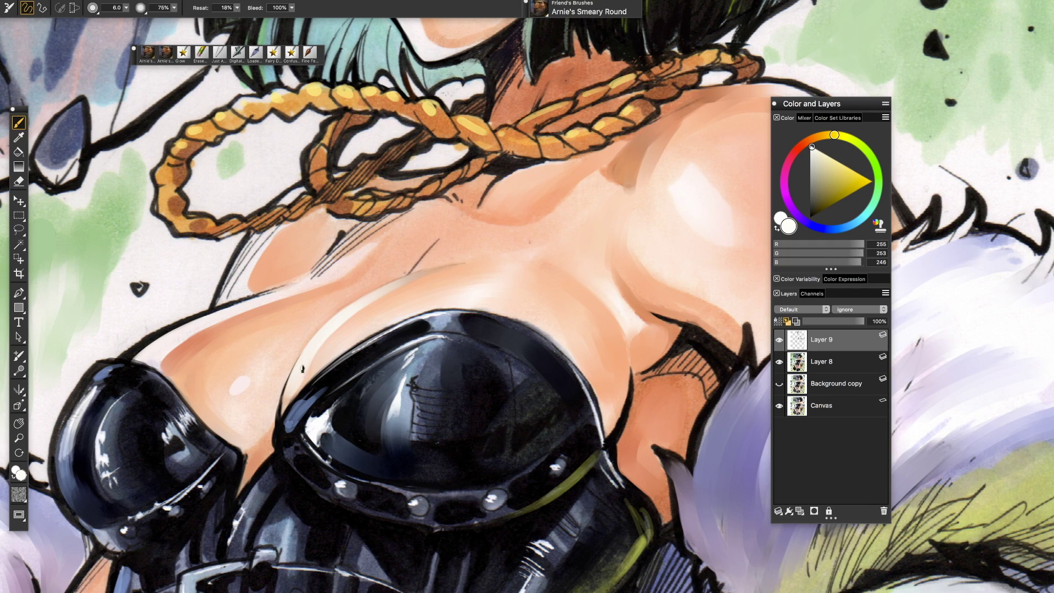
# Step: Zoom out to view the full figure
pyautogui.press('m')
pyautogui.moveTo(402, 278)
pyautogui.mouseDown()
pyautogui.moveTo(592, 371)
pyautogui.moveTo(611, 352)
pyautogui.moveTo(517, 341)
pyautogui.mouseUp()
pyautogui.scroll(5, 593, 371)
# Step: Bring the corset buckles into view, shrink the brush, and load a slightly adjusted dark blue
pyautogui.press('e')
pyautogui.press('b')
pyautogui.keyDown('alt'); pyautogui.click(472, 448); pyautogui.keyUp('alt')
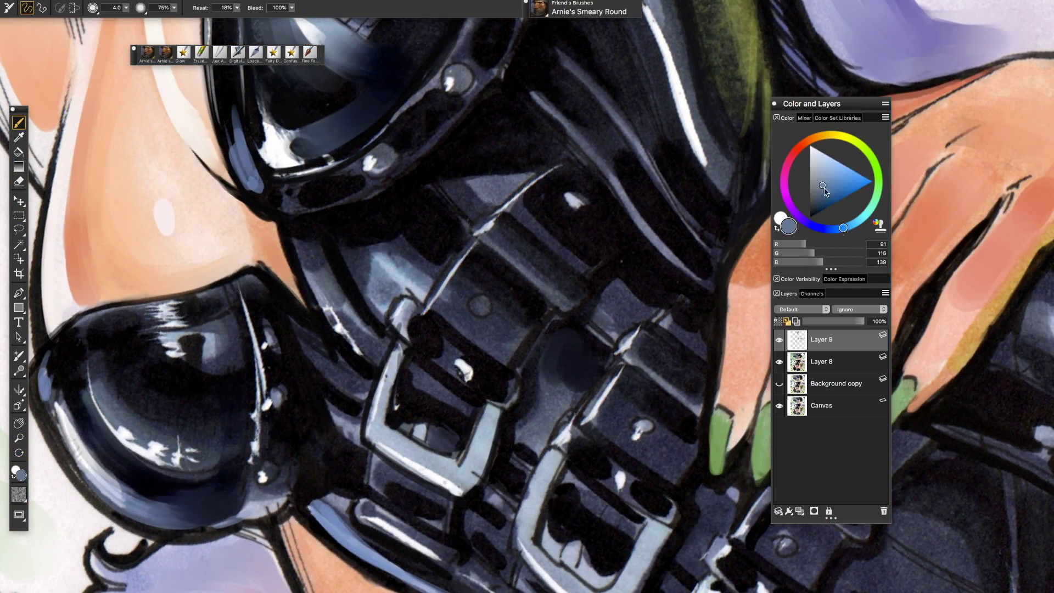
pyautogui.moveTo(572, 445); pyautogui.dragTo(534, 405)
pyautogui.moveTo(654, 542); pyautogui.dragTo(585, 445)
pyautogui.press('[')
pyautogui.keyDown('alt'); pyautogui.click(585, 444); pyautogui.keyUp('alt')
pyautogui.scroll(-4, 545, 439)
pyautogui.hscroll(4, 545, 439)
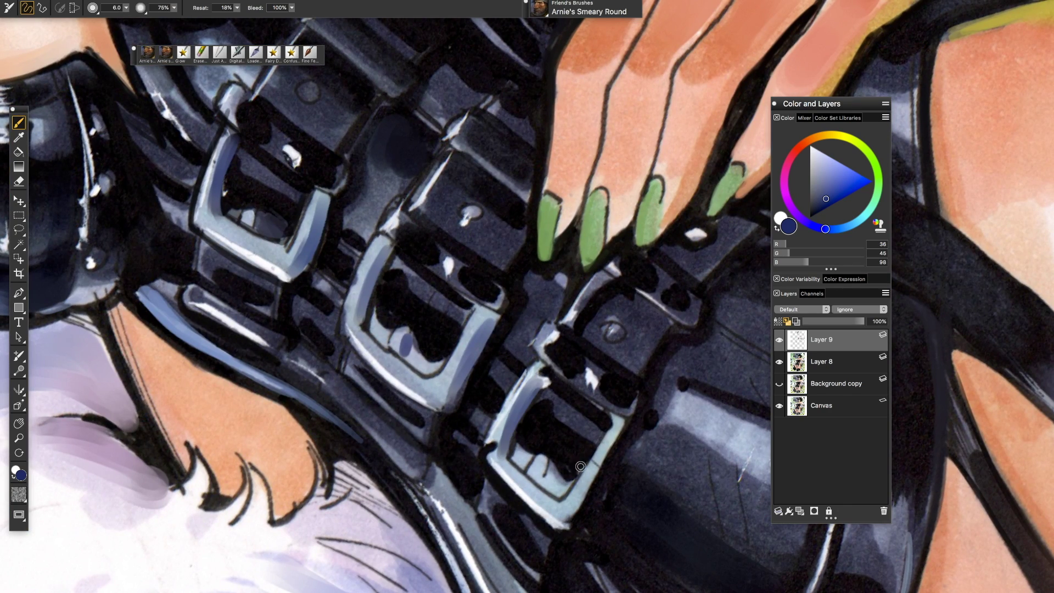
pyautogui.scroll(2, 486, 414)
pyautogui.hscroll(-1, 487, 414)
pyautogui.click(826, 200)
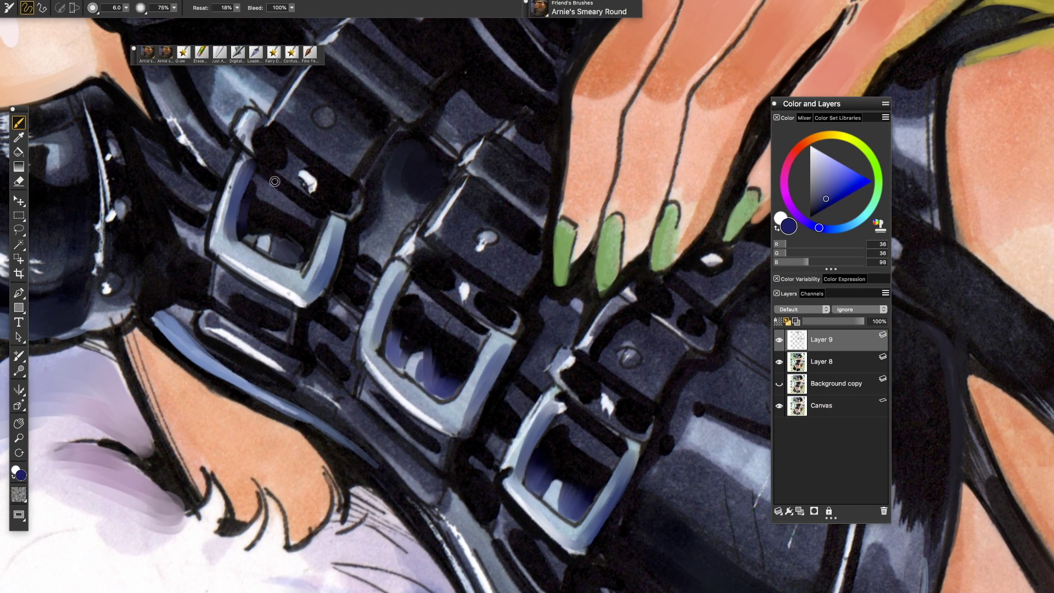
# Step: Paint a deep navy line and a black stroke along the buckle edge
pyautogui.keyDown('alt'); pyautogui.click(274, 181); pyautogui.keyUp('alt')
pyautogui.scroll(2, 470, 399)
pyautogui.keyDown('alt'); pyautogui.click(468, 375); pyautogui.keyUp('alt')
pyautogui.moveTo(464, 373); pyautogui.dragTo(521, 310)
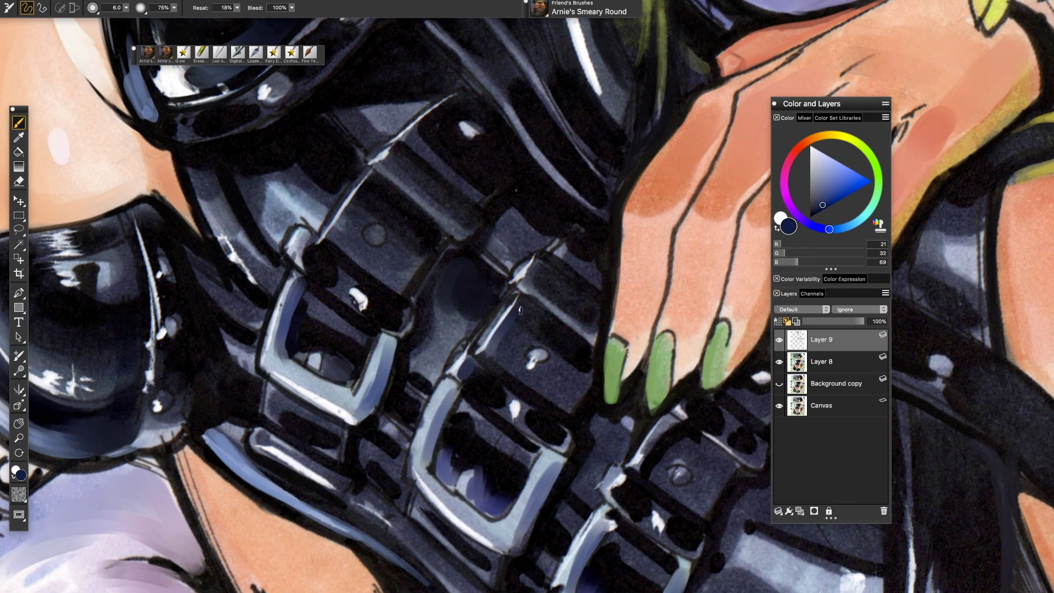
pyautogui.keyDown('alt'); pyautogui.click(412, 140); pyautogui.keyUp('alt')
pyautogui.moveTo(434, 118); pyautogui.dragTo(356, 167)
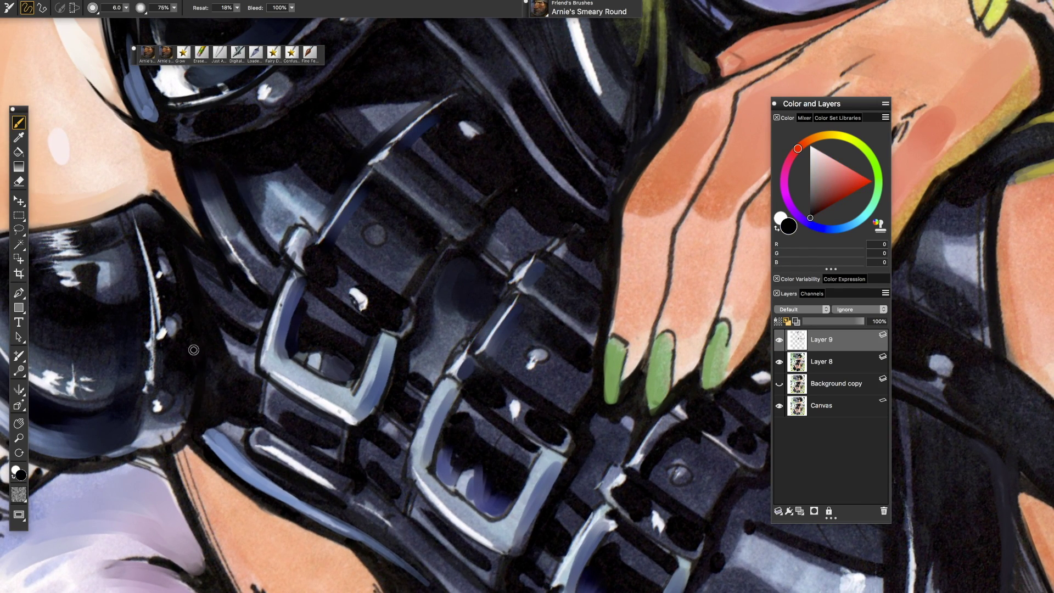
# Step: With a larger brush, paint a blue-grey highlight down the buckle's inner edge
pyautogui.press(']')
pyautogui.press(']')
pyautogui.scroll(3, 513, 327)
pyautogui.keyDown('alt'); pyautogui.click(513, 327); pyautogui.keyUp('alt')
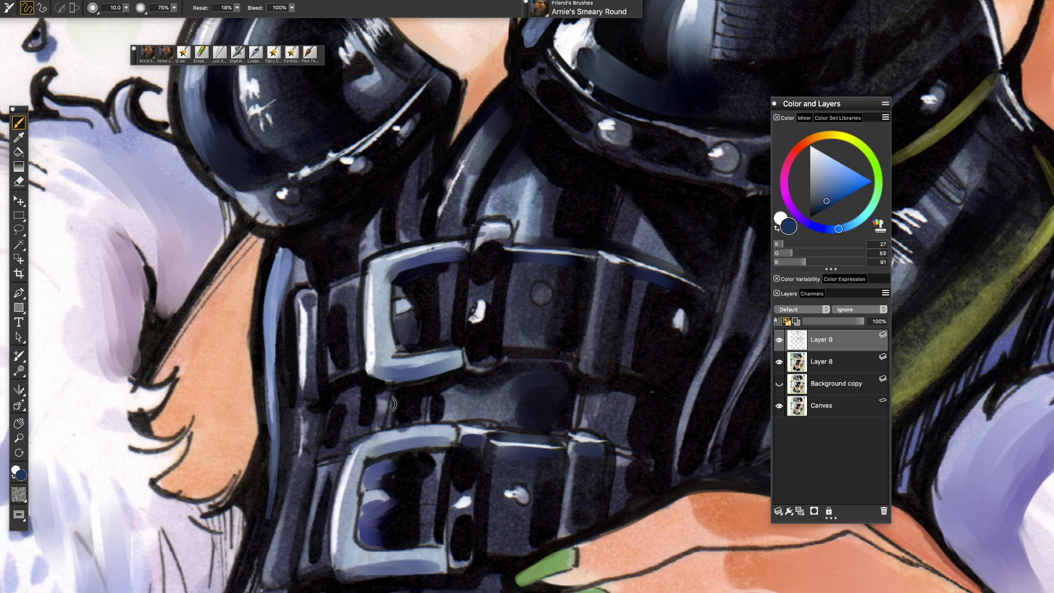
pyautogui.scroll(-5, 513, 327)
pyautogui.scroll(3, 397, 331)
pyautogui.moveTo(398, 331)
pyautogui.mouseDown()
pyautogui.moveTo(403, 519)
pyautogui.moveTo(374, 425)
pyautogui.moveTo(351, 527)
pyautogui.mouseUp()
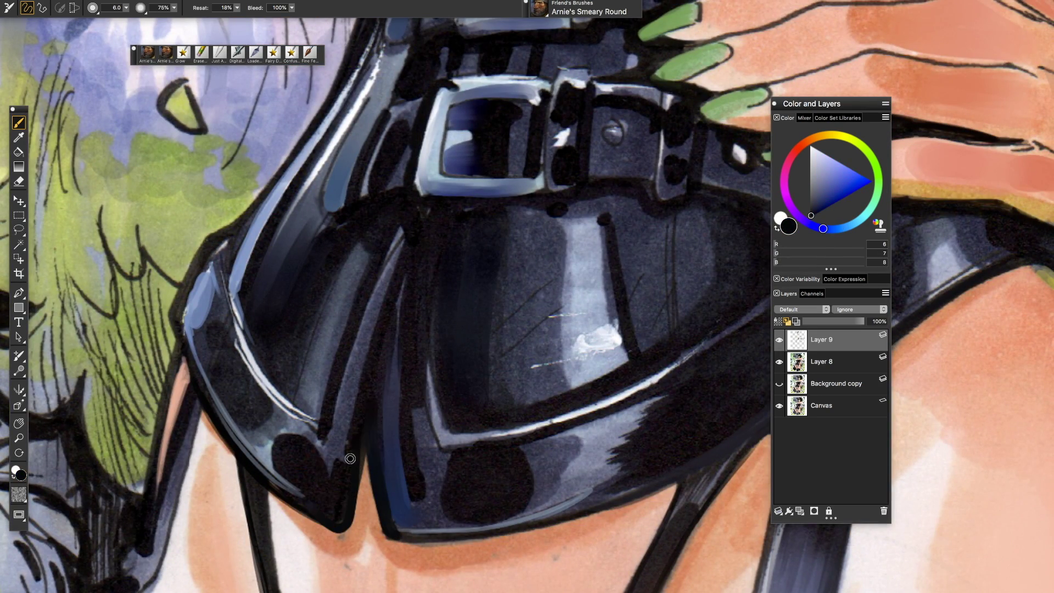
# Step: Add light blue and near-black strokes along the corset's lower-left edge, then load pale blue-grey RGB 139/142/168
pyautogui.scroll(3, 351, 450)
pyautogui.keyDown('alt'); pyautogui.click(274, 384); pyautogui.keyUp('alt')
pyautogui.moveTo(274, 379); pyautogui.dragTo(248, 494)
pyautogui.keyDown('alt'); pyautogui.click(434, 140); pyautogui.keyUp('alt')
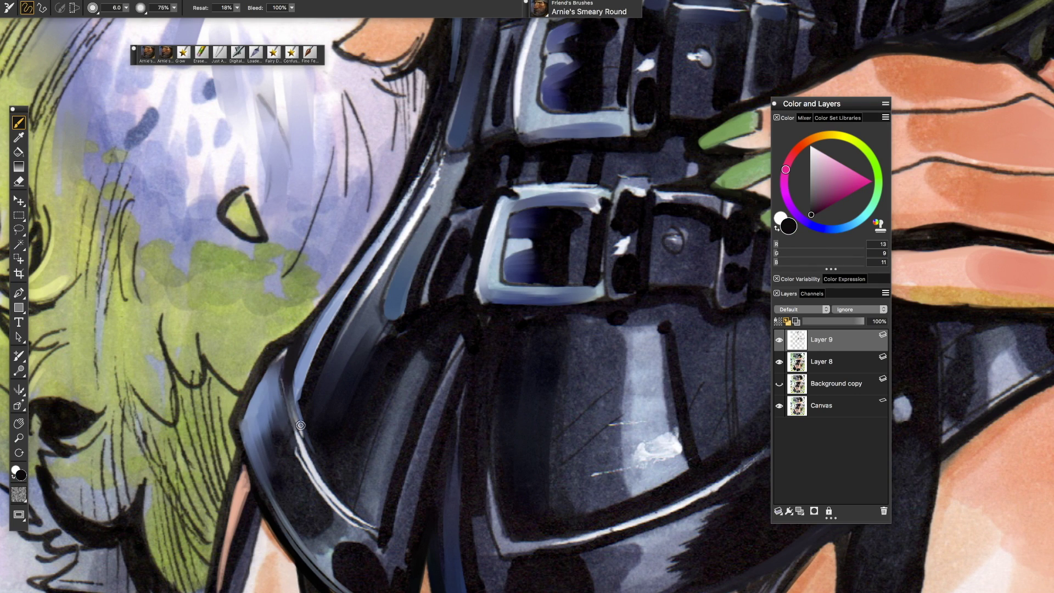
pyautogui.moveTo(300, 425)
pyautogui.mouseDown()
pyautogui.moveTo(275, 352)
pyautogui.moveTo(263, 494)
pyautogui.mouseUp()
pyautogui.scroll(3, 274, 385)
pyautogui.keyDown('alt'); pyautogui.click(285, 219); pyautogui.keyUp('alt')
pyautogui.moveTo(354, 200); pyautogui.dragTo(333, 210)
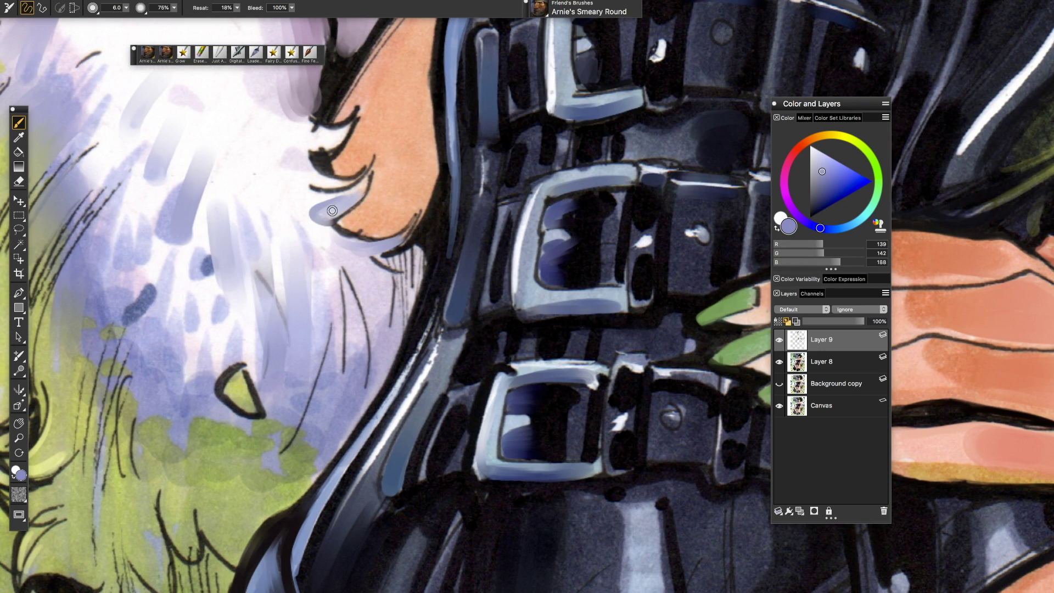
# Step: Zoom out, enlarge the brush, and paint dark blue shading strokes across the white fur
pyautogui.hotkey('ctrl', '-')
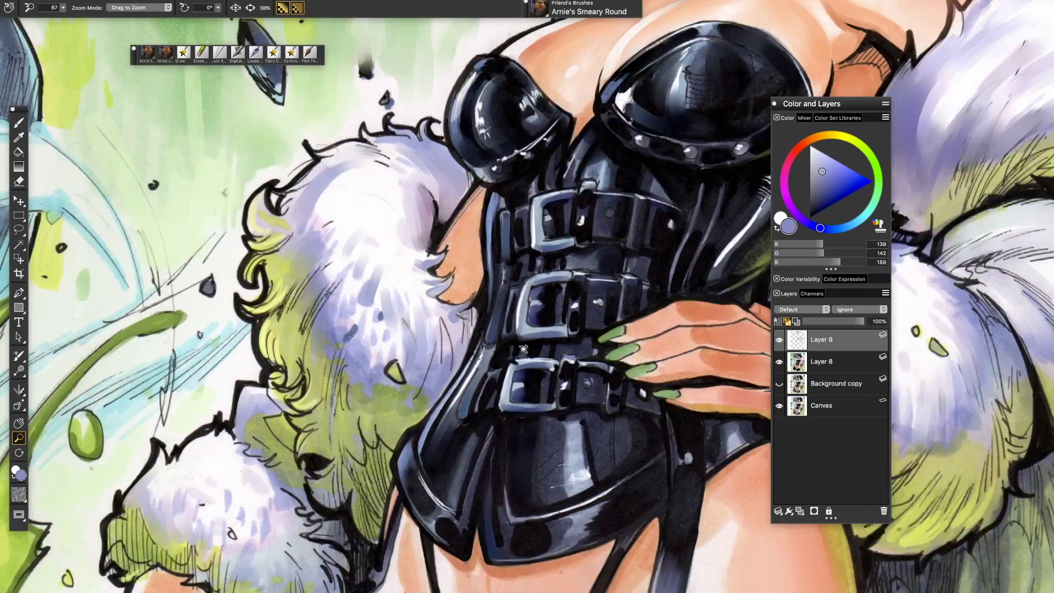
pyautogui.scroll(5, 588, 365)
pyautogui.press('b')
pyautogui.press(']')
pyautogui.press(']')
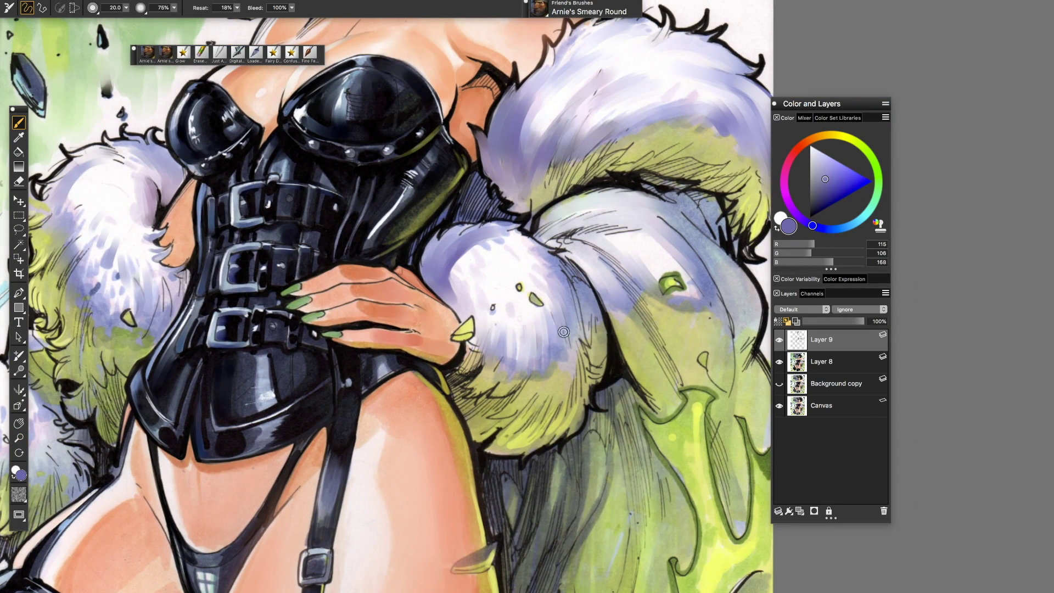
pyautogui.click(838, 195)
pyautogui.moveTo(571, 351)
pyautogui.mouseDown()
pyautogui.moveTo(554, 378)
pyautogui.moveTo(516, 378)
pyautogui.moveTo(659, 286)
pyautogui.mouseUp()
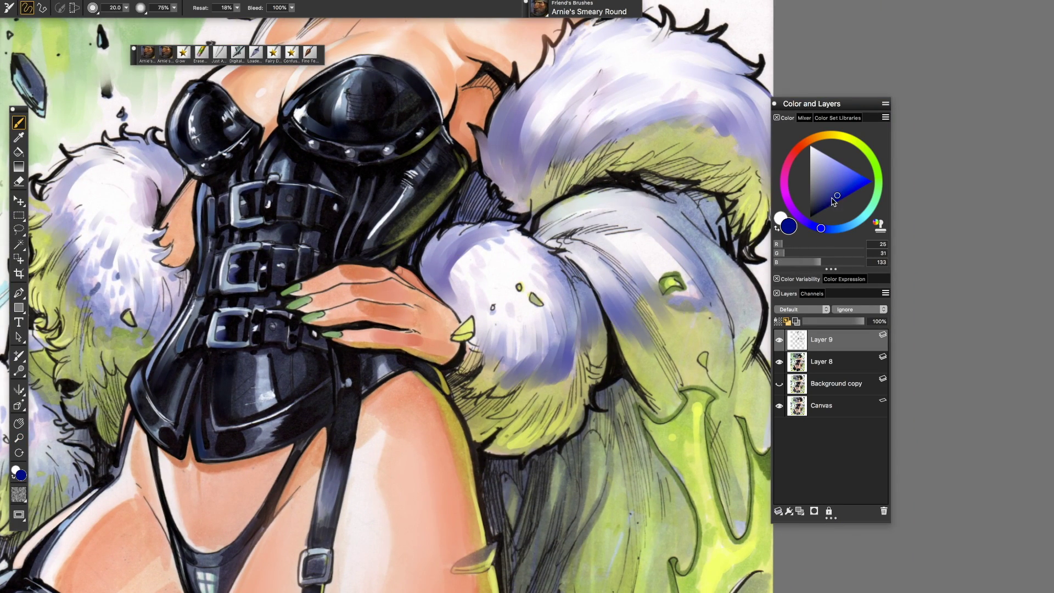
pyautogui.moveTo(698, 315)
pyautogui.mouseDown()
pyautogui.moveTo(730, 242)
pyautogui.moveTo(549, 208)
pyautogui.mouseUp()
pyautogui.hscroll(-5, 352, 291)
pyautogui.scroll(-3, 351, 291)
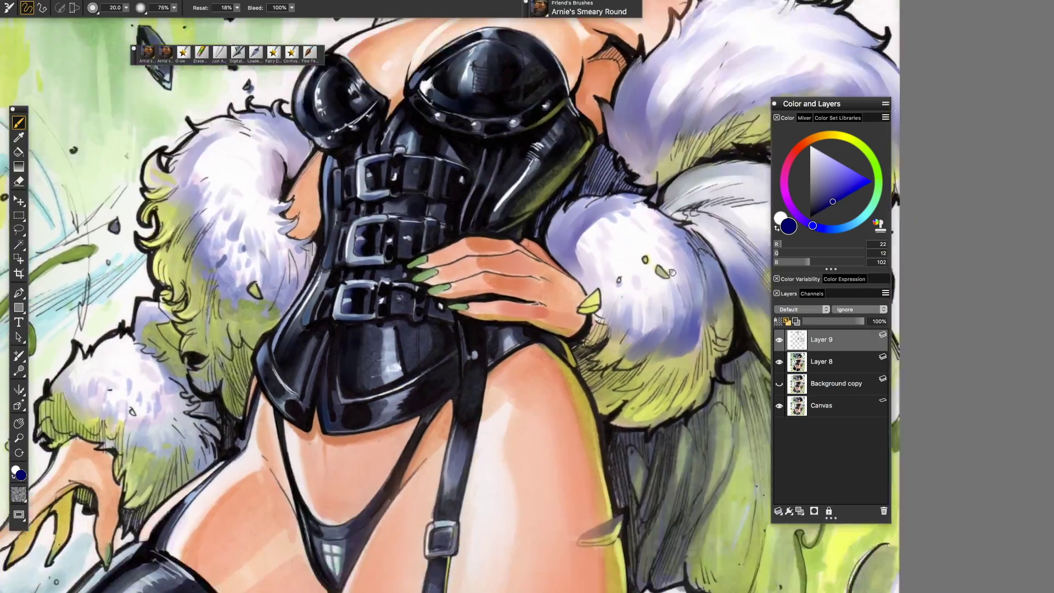
pyautogui.scroll(-5, 351, 291)
pyautogui.hscroll(3, 351, 291)
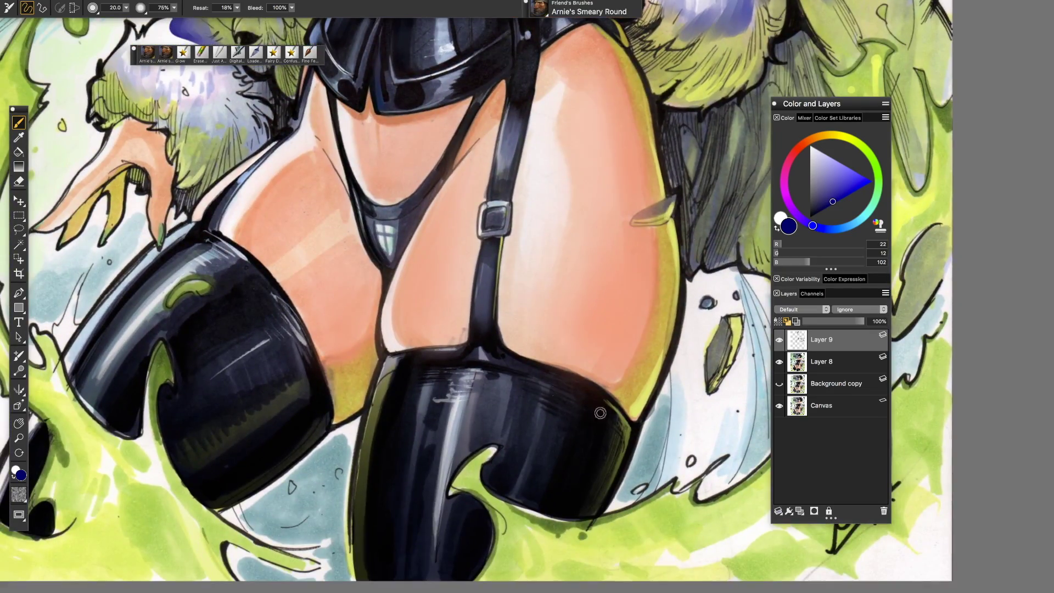
# Step: Sample a teal-blue and add more blue shading strokes into the fur on the left
pyautogui.keyDown('alt'); pyautogui.click(626, 432); pyautogui.keyUp('alt')
pyautogui.hscroll(-3, 385, 291)
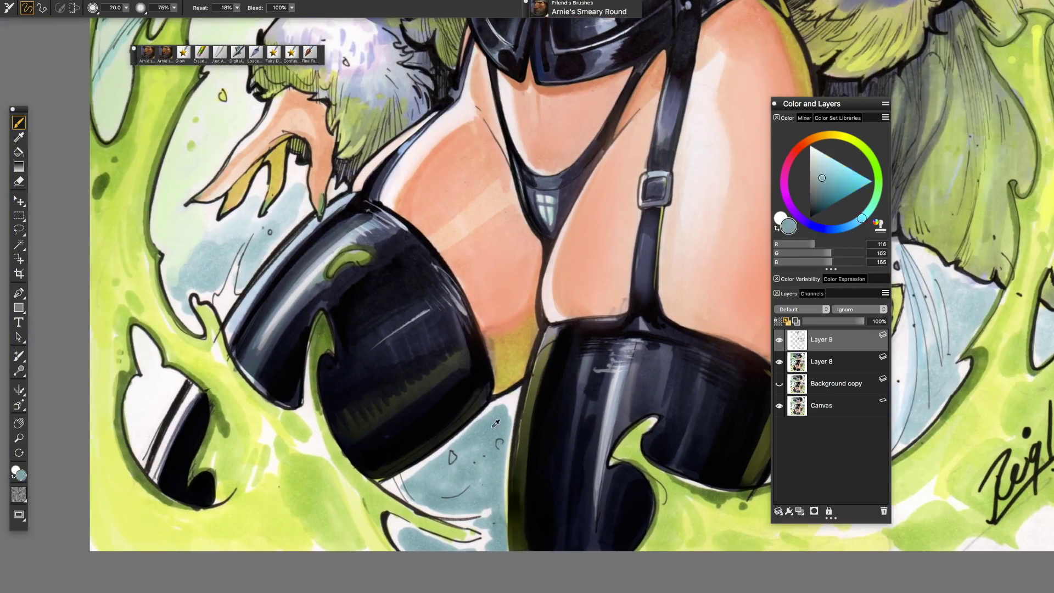
pyautogui.keyDown('alt'); pyautogui.click(163, 391); pyautogui.keyUp('alt')
pyautogui.keyDown('alt'); pyautogui.click(164, 391); pyautogui.keyUp('alt')
pyautogui.moveTo(143, 335); pyautogui.dragTo(159, 428)
pyautogui.moveTo(148, 379); pyautogui.dragTo(138, 456)
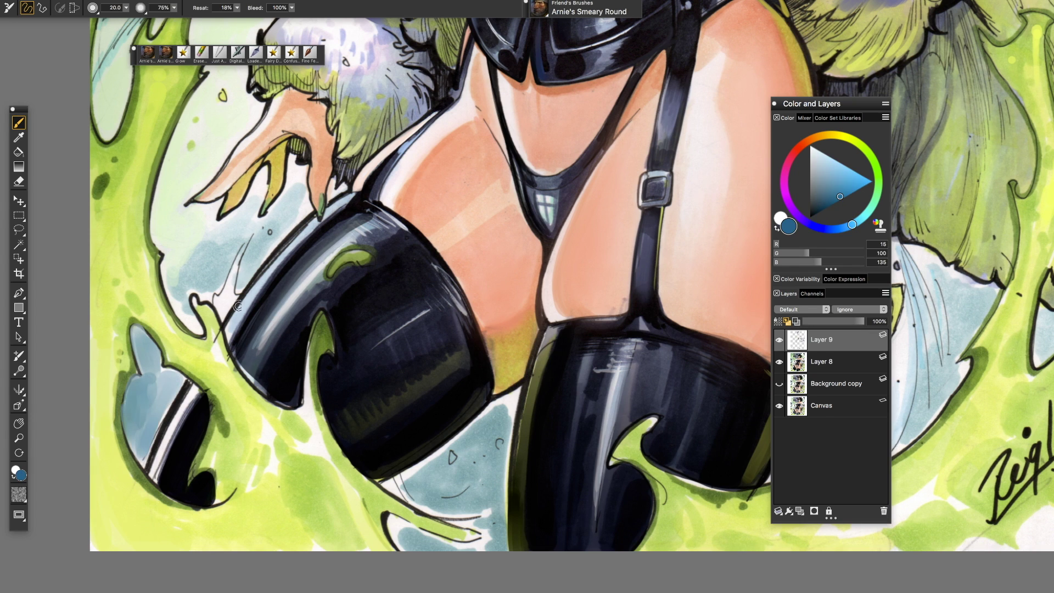
pyautogui.hscroll(7, 663, 443)
# Step: Paint lime green over the signature and a darker green stroke in the lower-right background
pyautogui.keyDown('alt'); pyautogui.click(663, 443); pyautogui.keyUp('alt')
pyautogui.moveTo(683, 510)
pyautogui.mouseDown()
pyautogui.moveTo(697, 329)
pyautogui.moveTo(434, 499)
pyautogui.mouseUp()
pyautogui.keyDown('alt'); pyautogui.click(708, 392); pyautogui.keyUp('alt')
pyautogui.moveTo(708, 393)
pyautogui.mouseDown()
pyautogui.moveTo(600, 476)
pyautogui.moveTo(658, 511)
pyautogui.mouseUp()
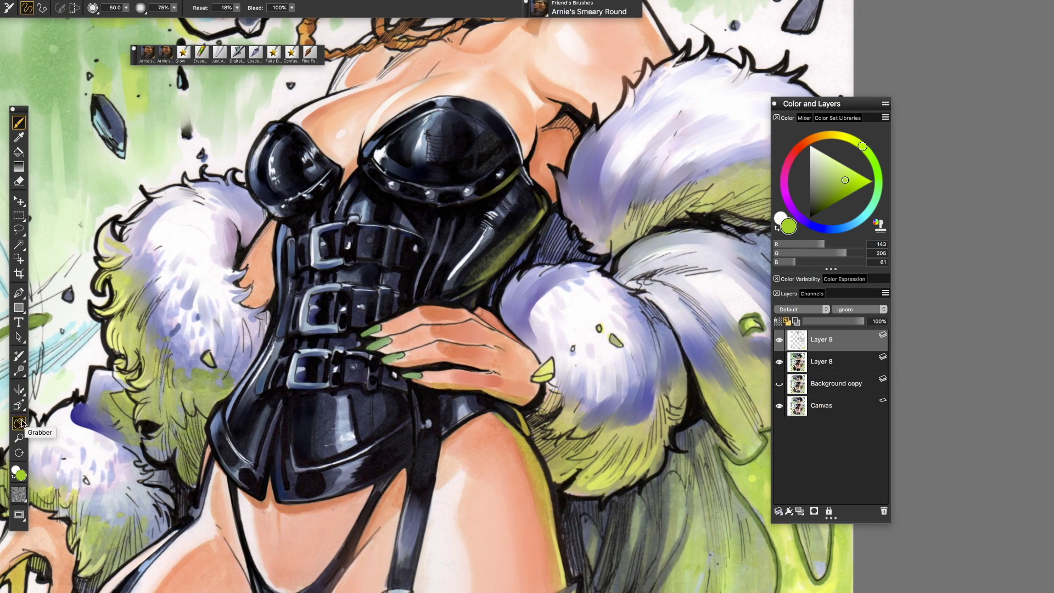
# Step: Zoom in on the corset, then brush deep red shading onto the skin beside it
pyautogui.click(19, 438)
pyautogui.click(444, 225)
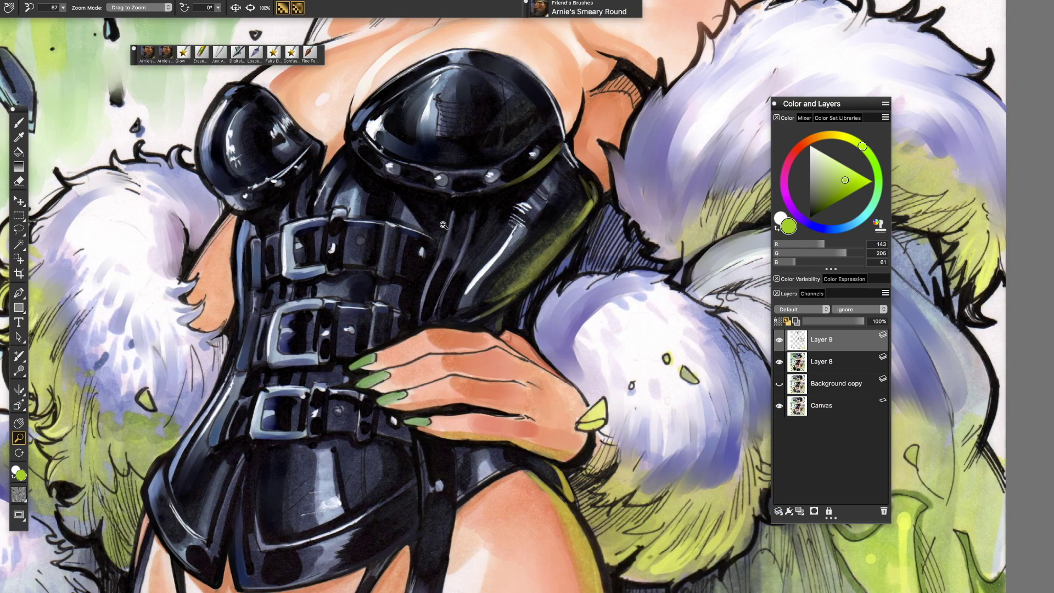
pyautogui.click(351, 294)
pyautogui.press('b')
pyautogui.keyDown('alt'); pyautogui.click(330, 240); pyautogui.keyUp('alt')
pyautogui.keyDown('alt'); pyautogui.click(347, 170); pyautogui.keyUp('alt')
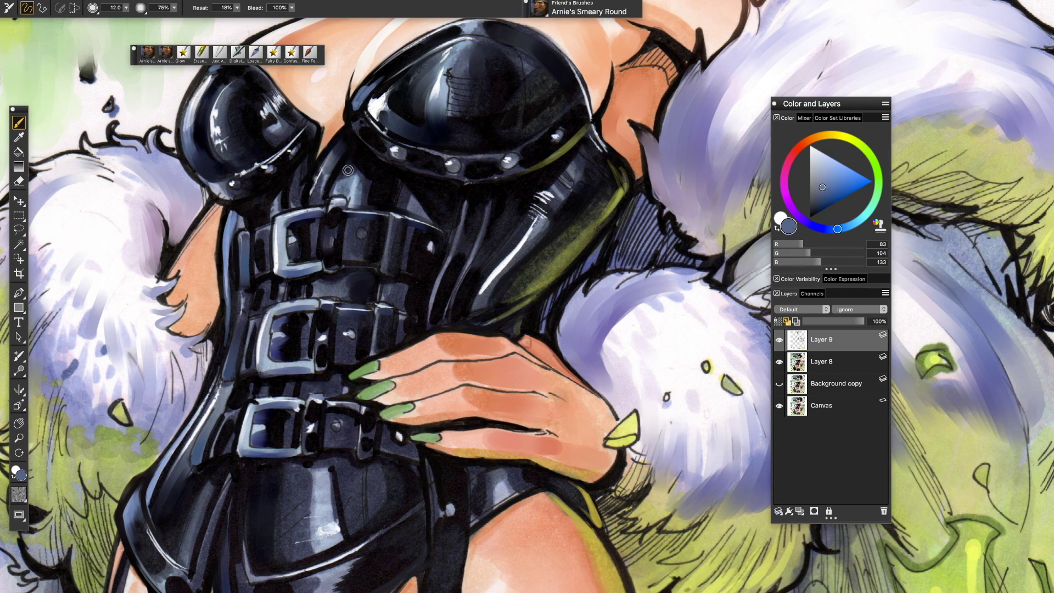
pyautogui.click(829, 179)
pyautogui.scroll(5, 348, 436)
pyautogui.hscroll(-4, 348, 437)
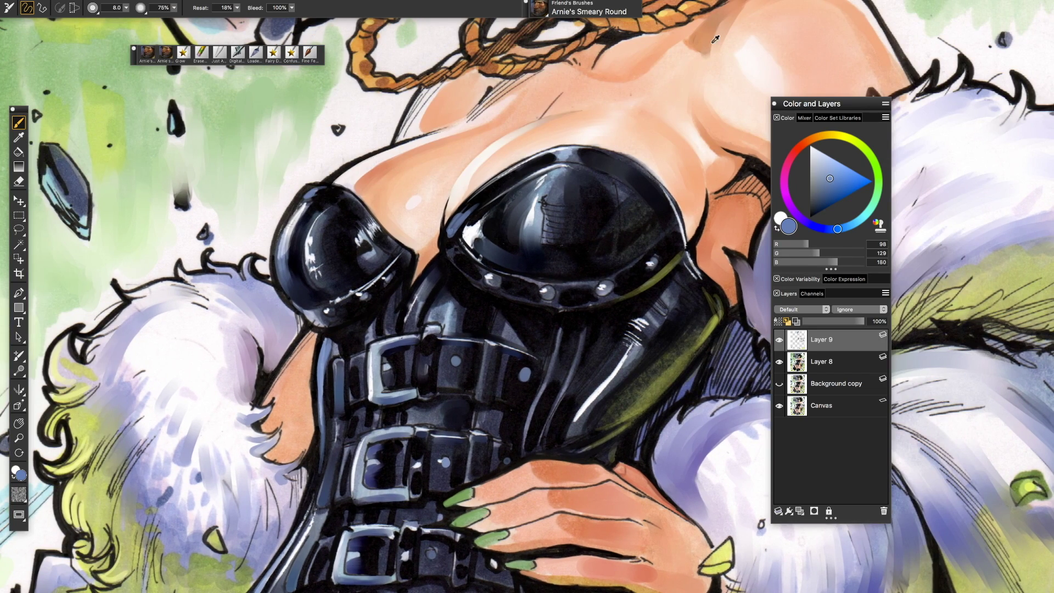
pyautogui.keyDown('alt'); pyautogui.click(293, 346); pyautogui.keyUp('alt')
pyautogui.keyDown('alt'); pyautogui.click(278, 416); pyautogui.keyUp('alt')
pyautogui.moveTo(307, 425); pyautogui.dragTo(288, 433)
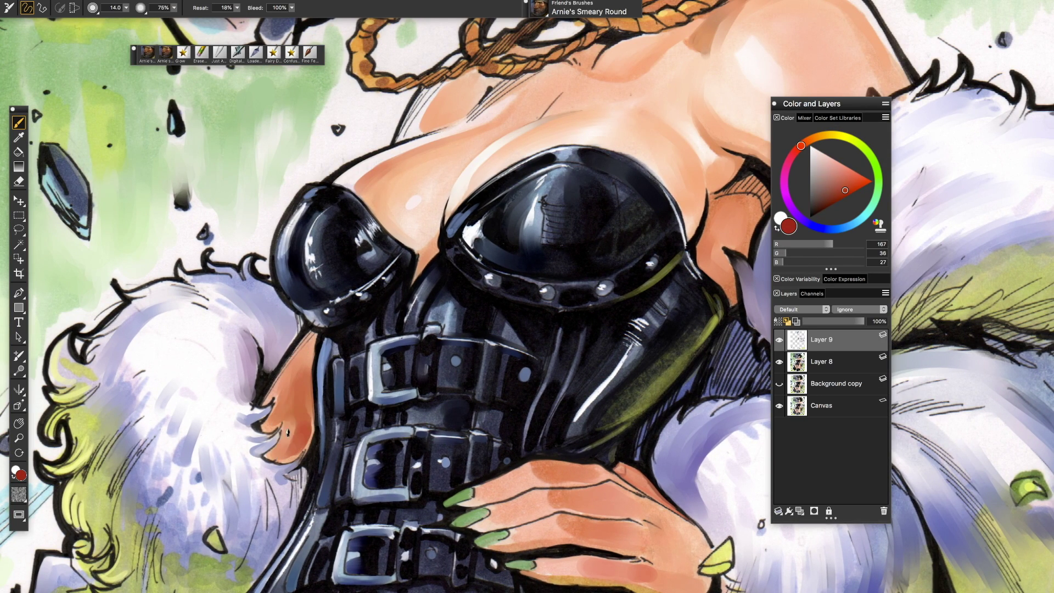
# Step: Paint a near-black stroke at the eye corner and a dark hair strand beside it
pyautogui.scroll(10, 295, 405)
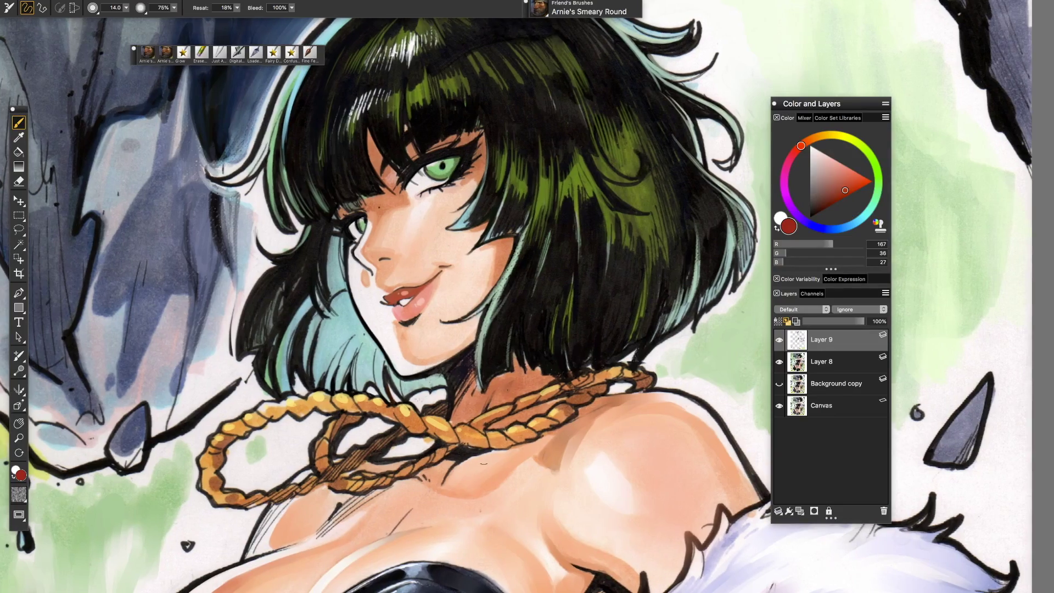
pyautogui.scroll(5, 410, 301)
pyautogui.keyDown('alt'); pyautogui.click(410, 301); pyautogui.keyUp('alt')
pyautogui.scroll(3, 411, 301)
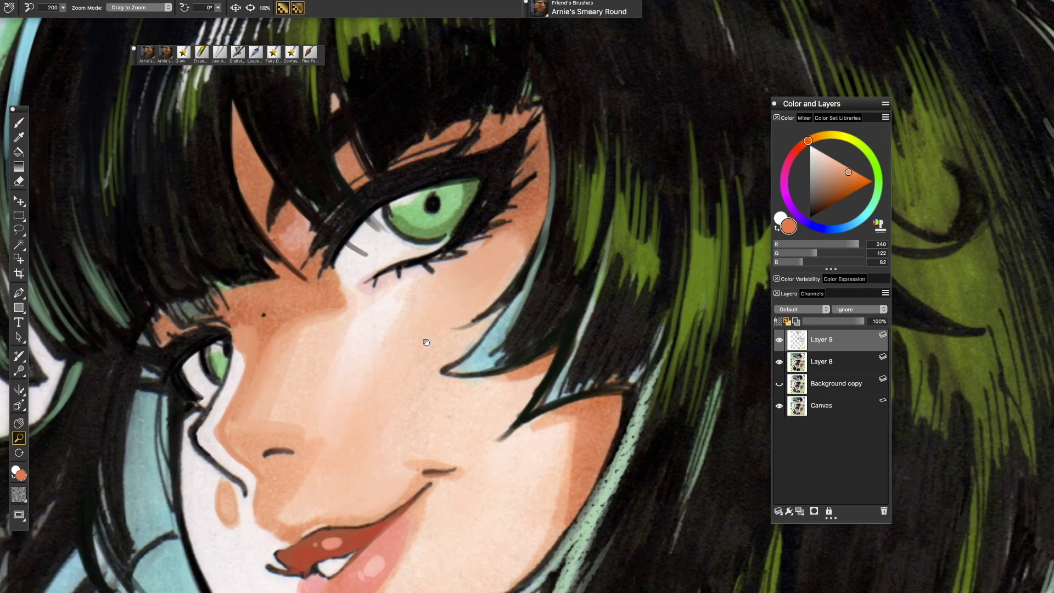
pyautogui.click(876, 165)
pyautogui.click(827, 203)
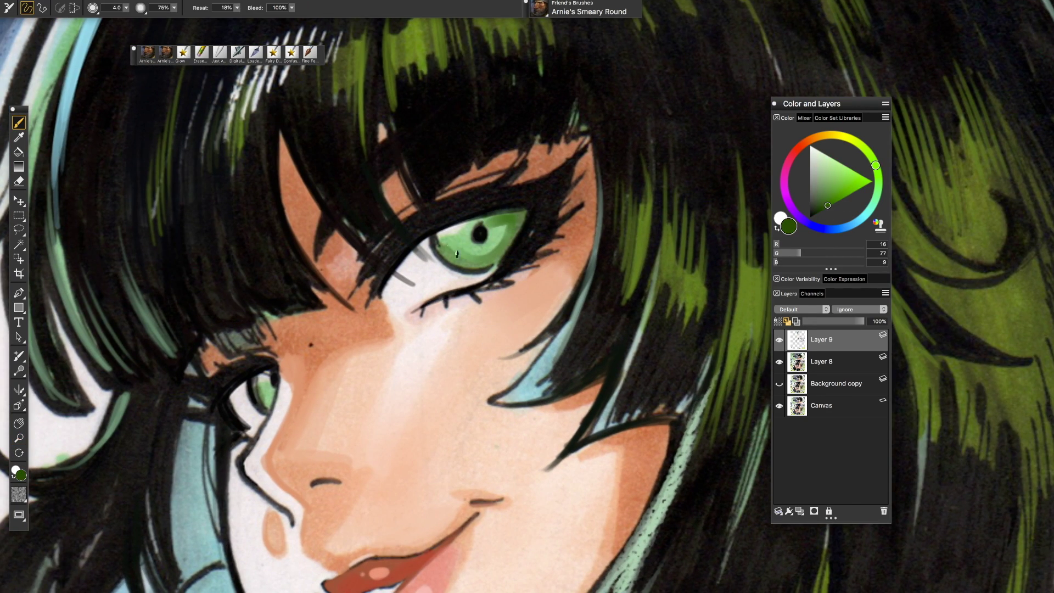
pyautogui.click(796, 150)
pyautogui.click(828, 168)
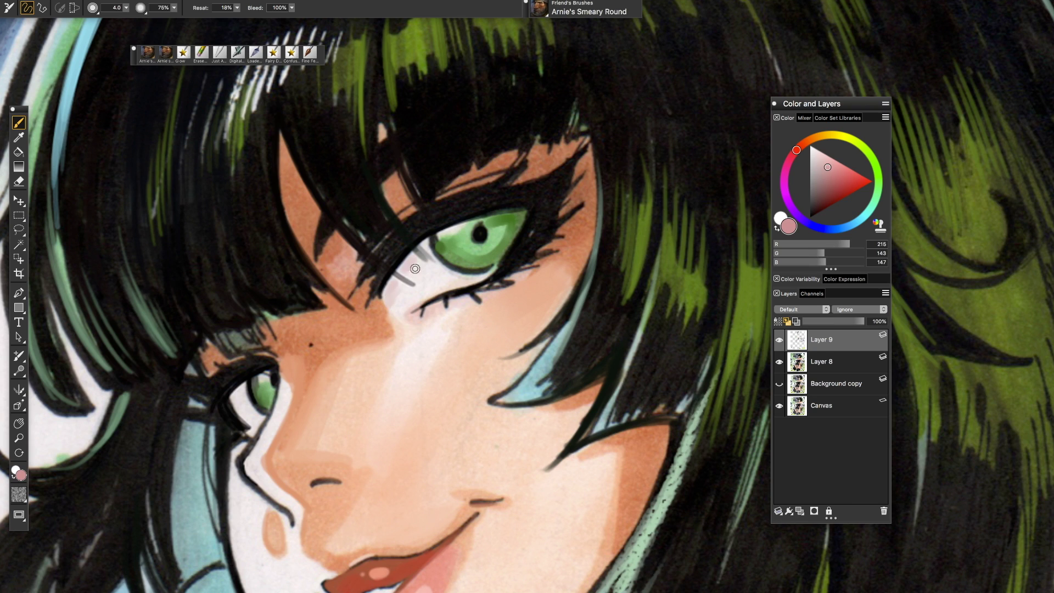
pyautogui.keyDown('alt'); pyautogui.click(378, 299); pyautogui.keyUp('alt')
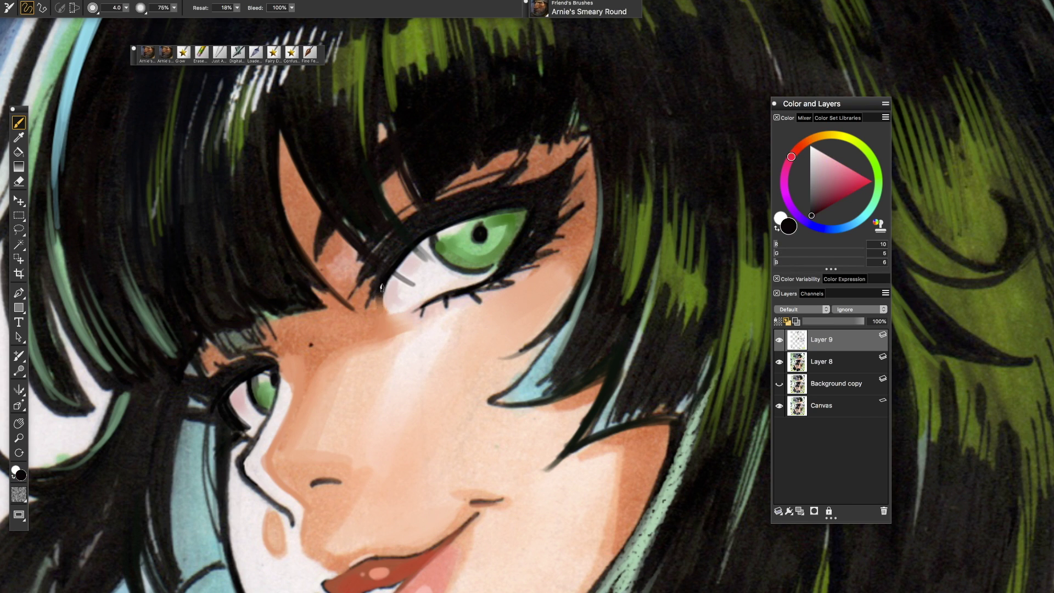
pyautogui.moveTo(375, 296); pyautogui.dragTo(380, 325)
pyautogui.moveTo(319, 262); pyautogui.dragTo(340, 216)
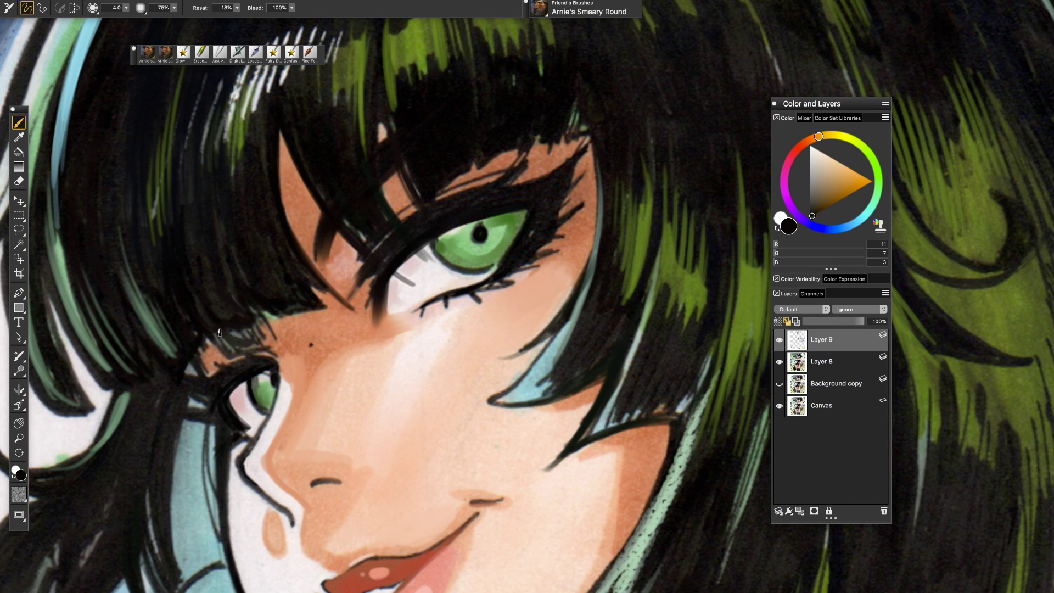
# Step: Sample skin, red and lip tones, then smear light blue strokes into the hair with a larger brush
pyautogui.keyDown('alt'); pyautogui.click(258, 343); pyautogui.keyUp('alt')
pyautogui.scroll(-4, 435, 372)
pyautogui.click(851, 181)
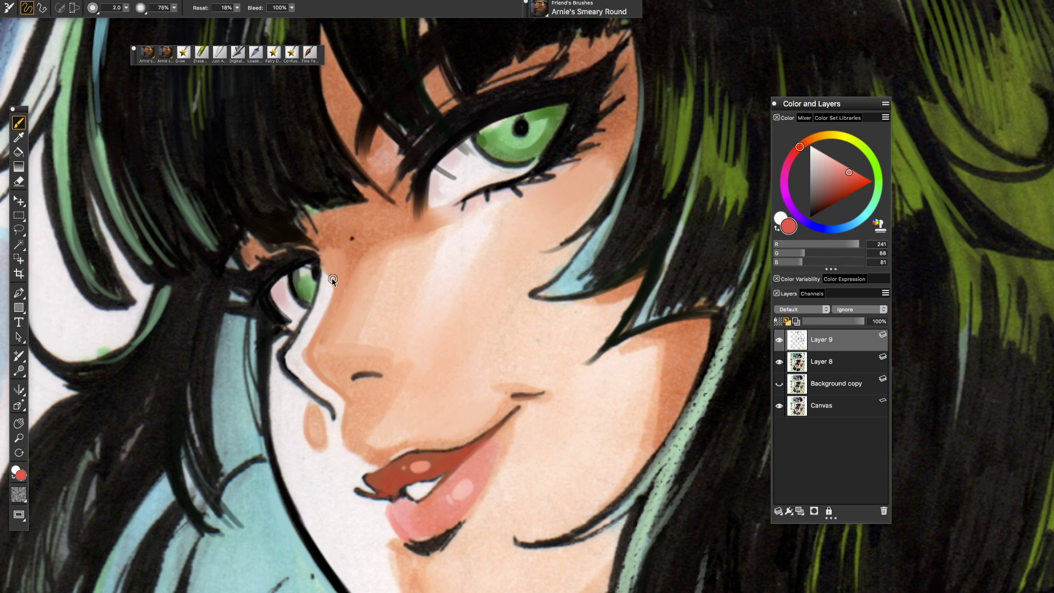
pyautogui.click(859, 173)
pyautogui.scroll(-3, 344, 409)
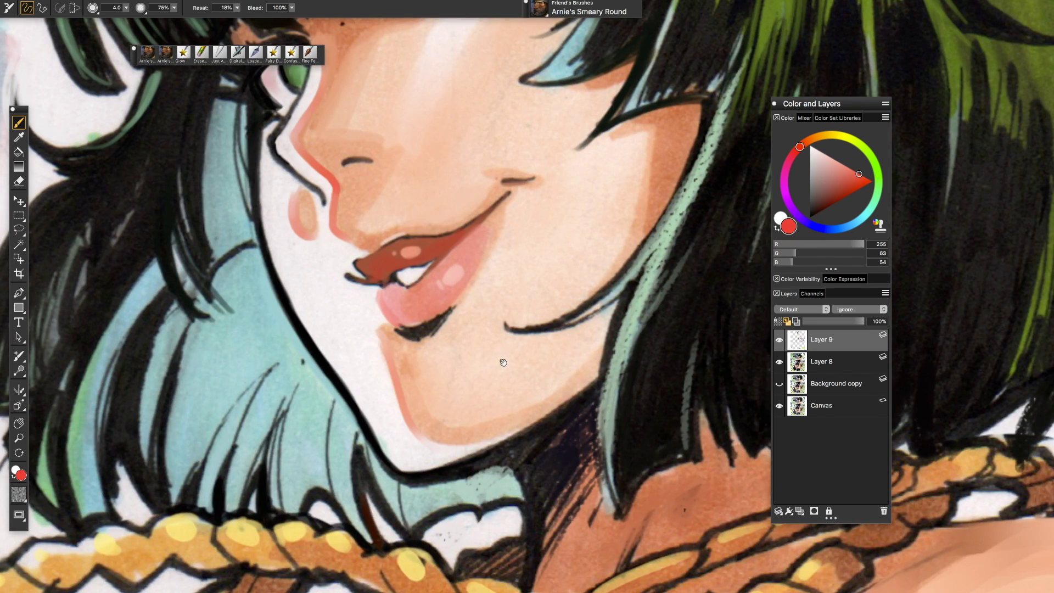
pyautogui.scroll(1, 467, 357)
pyautogui.keyDown('alt'); pyautogui.click(483, 361); pyautogui.keyUp('alt')
pyautogui.hscroll(-5, 269, 323)
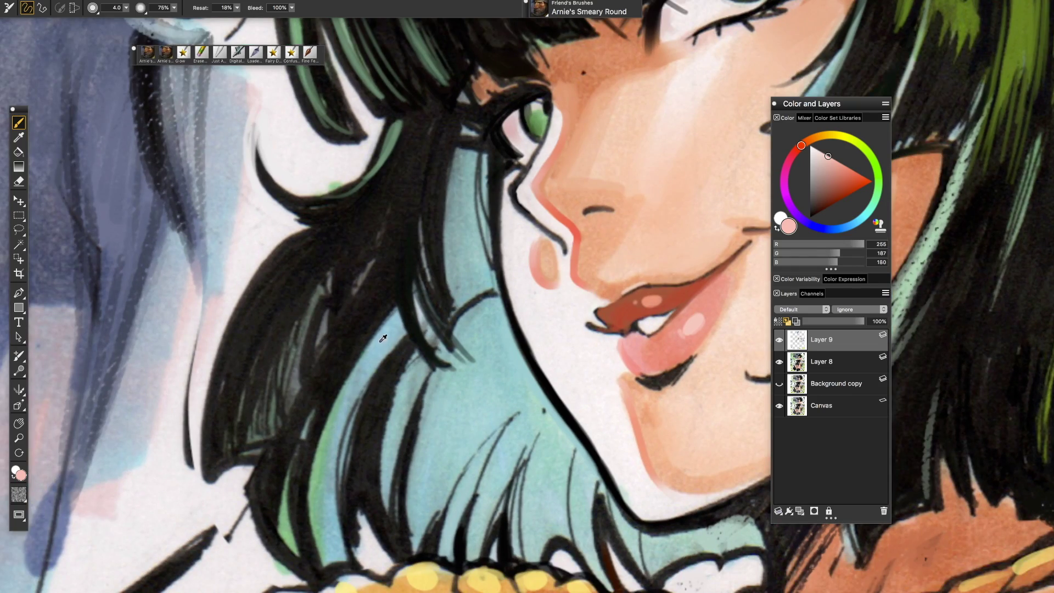
pyautogui.keyDown('alt'); pyautogui.click(340, 384); pyautogui.keyUp('alt')
pyautogui.press(']')
pyautogui.moveTo(351, 230)
pyautogui.mouseDown()
pyautogui.moveTo(241, 367)
pyautogui.moveTo(291, 319)
pyautogui.mouseUp()
pyautogui.scroll(-3, 197, 356)
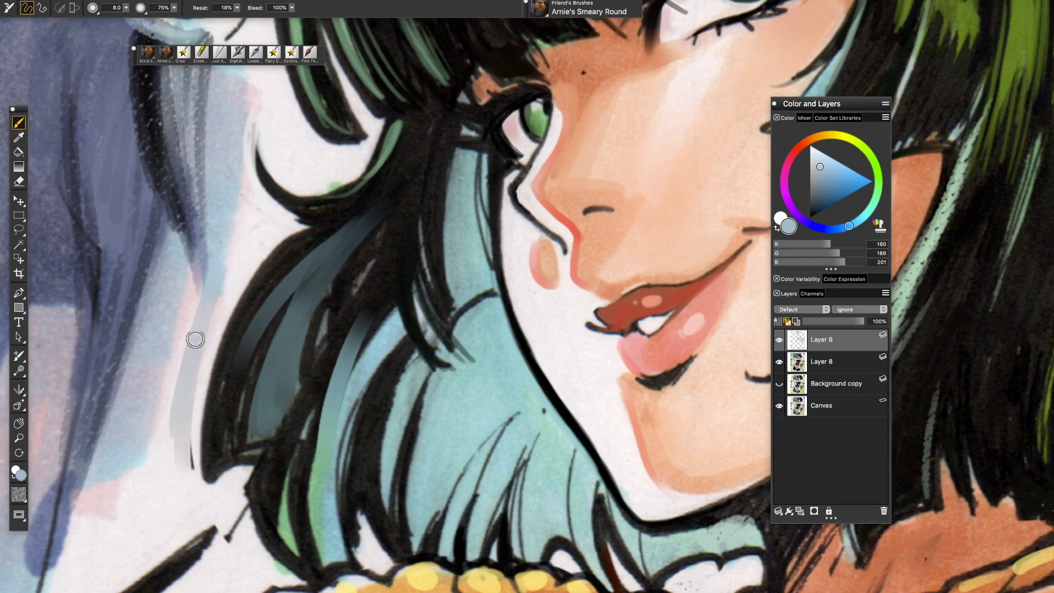
# Step: Zoom onto the green eye, shade dark green around the pupil, and add pale iris and nose highlights
pyautogui.press('z')
pyautogui.rightClick(623, 357)
pyautogui.click(640, 347)
pyautogui.moveTo(565, 170); pyautogui.dragTo(774, 285)
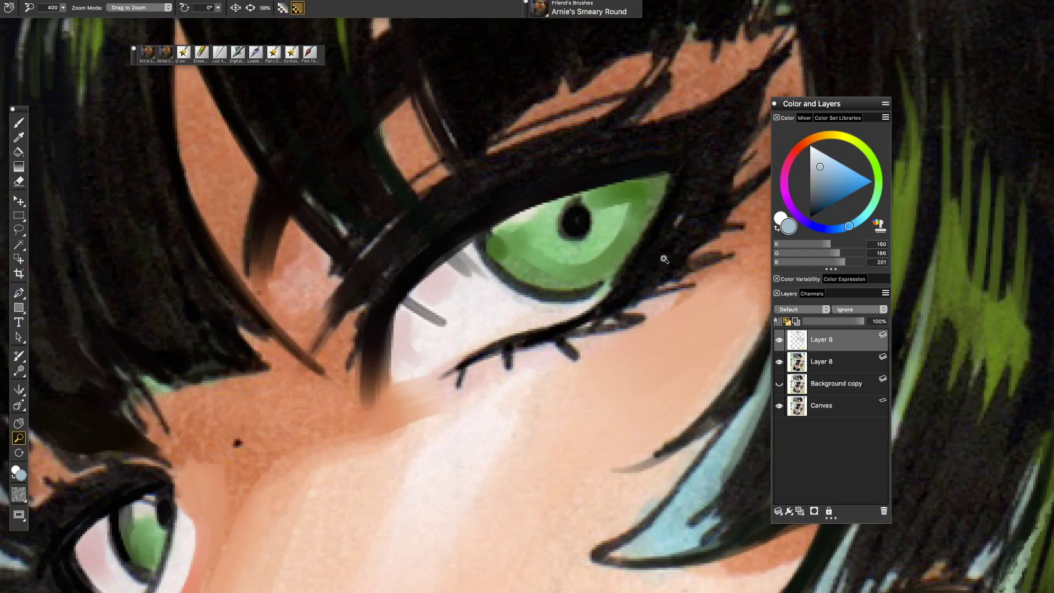
pyautogui.press('b')
pyautogui.keyDown('alt'); pyautogui.click(569, 258); pyautogui.keyUp('alt')
pyautogui.moveTo(509, 249)
pyautogui.mouseDown()
pyautogui.moveTo(625, 207)
pyautogui.moveTo(528, 243)
pyautogui.moveTo(557, 204)
pyautogui.moveTo(529, 235)
pyautogui.mouseUp()
pyautogui.click(857, 143)
pyautogui.click(825, 154)
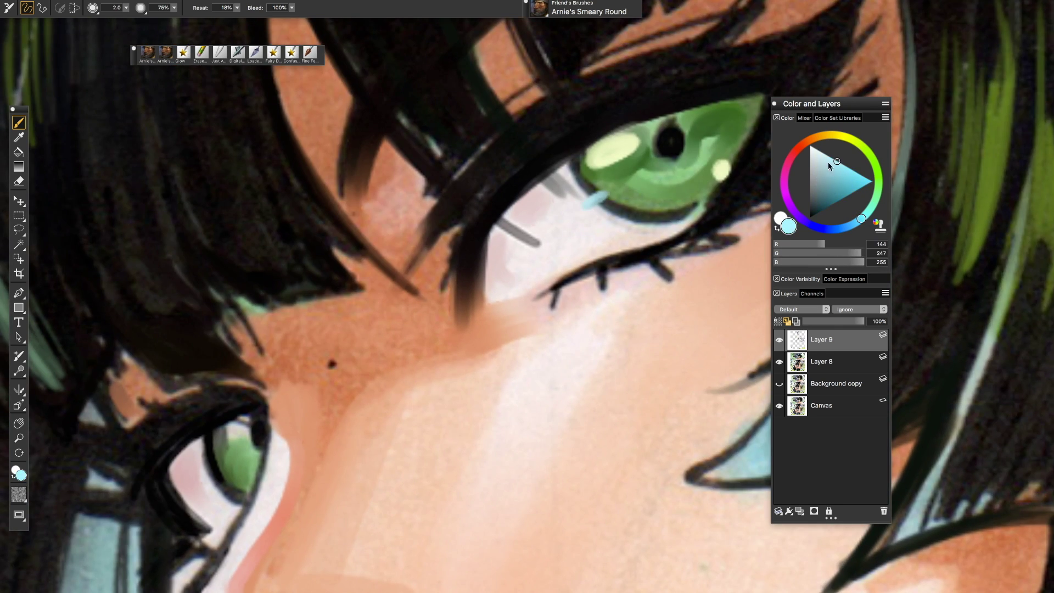
pyautogui.moveTo(582, 206); pyautogui.dragTo(623, 189)
pyautogui.moveTo(367, 344); pyautogui.dragTo(345, 363)
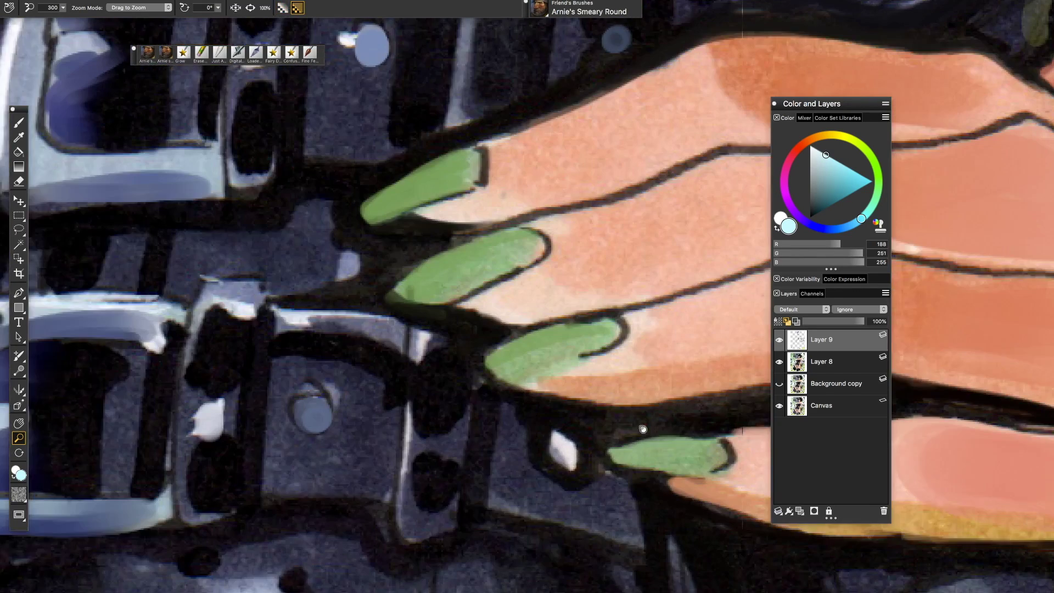
# Step: Shade the green nails with dark green and add light highlight strokes
pyautogui.keyDown('alt'); pyautogui.click(527, 367); pyautogui.keyUp('alt')
pyautogui.moveTo(449, 384)
pyautogui.mouseDown()
pyautogui.moveTo(543, 359)
pyautogui.moveTo(451, 379)
pyautogui.mouseUp()
pyautogui.moveTo(467, 266); pyautogui.dragTo(368, 310)
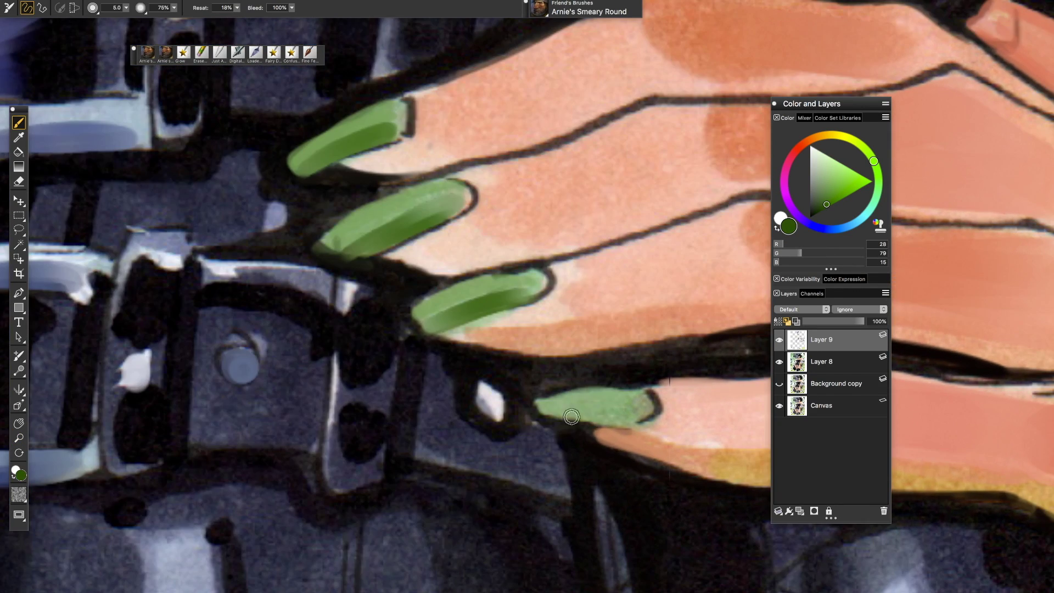
pyautogui.moveTo(632, 409); pyautogui.dragTo(544, 417)
# Step: Refine the nail highlights and outline the green nails in black
pyautogui.moveTo(329, 250); pyautogui.dragTo(419, 190)
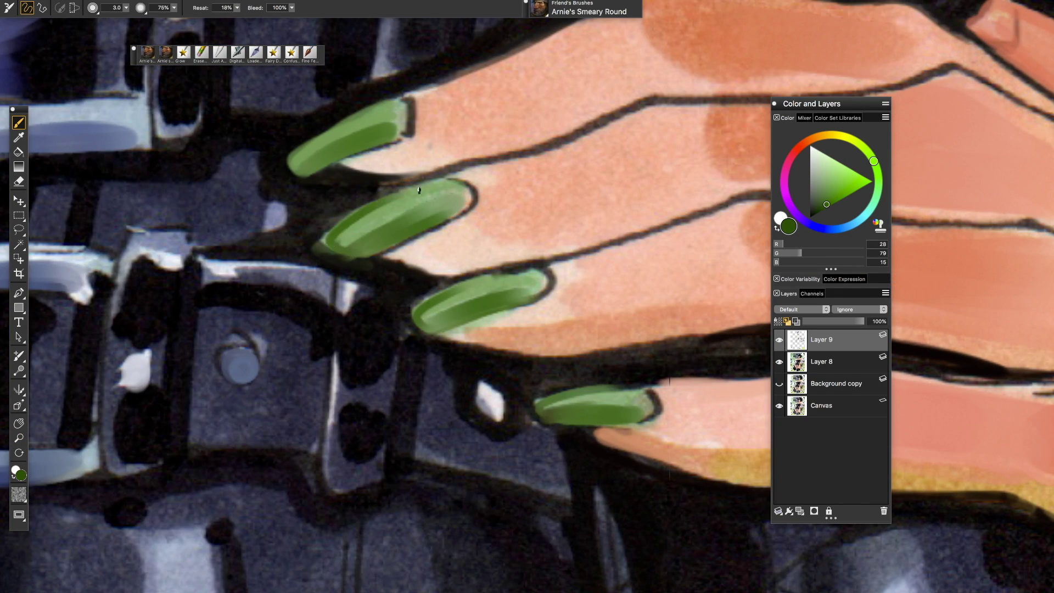
pyautogui.keyDown('alt'); pyautogui.click(341, 257); pyautogui.keyUp('alt')
pyautogui.moveTo(315, 256)
pyautogui.mouseDown()
pyautogui.moveTo(357, 199)
pyautogui.moveTo(406, 184)
pyautogui.mouseUp()
pyautogui.moveTo(420, 277); pyautogui.dragTo(499, 268)
pyautogui.moveTo(410, 307)
pyautogui.mouseDown()
pyautogui.moveTo(458, 337)
pyautogui.moveTo(403, 329)
pyautogui.mouseUp()
pyautogui.moveTo(343, 365); pyautogui.dragTo(338, 478)
# Step: Zoom into the eye, paint a larger black pupil, dab green on the iris, and darken the lower lid
pyautogui.press('z')
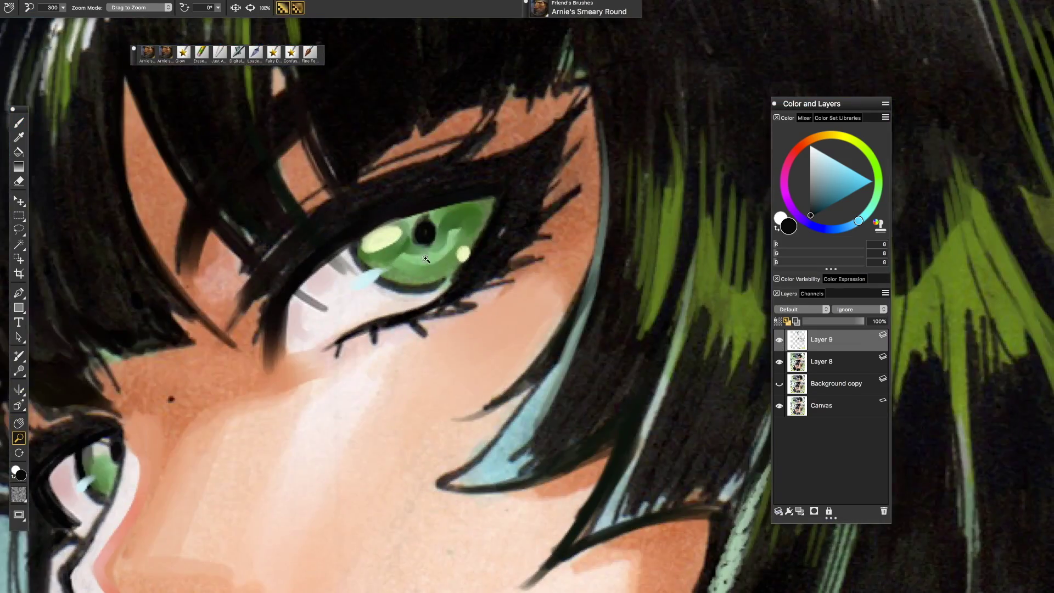
pyautogui.click(875, 165)
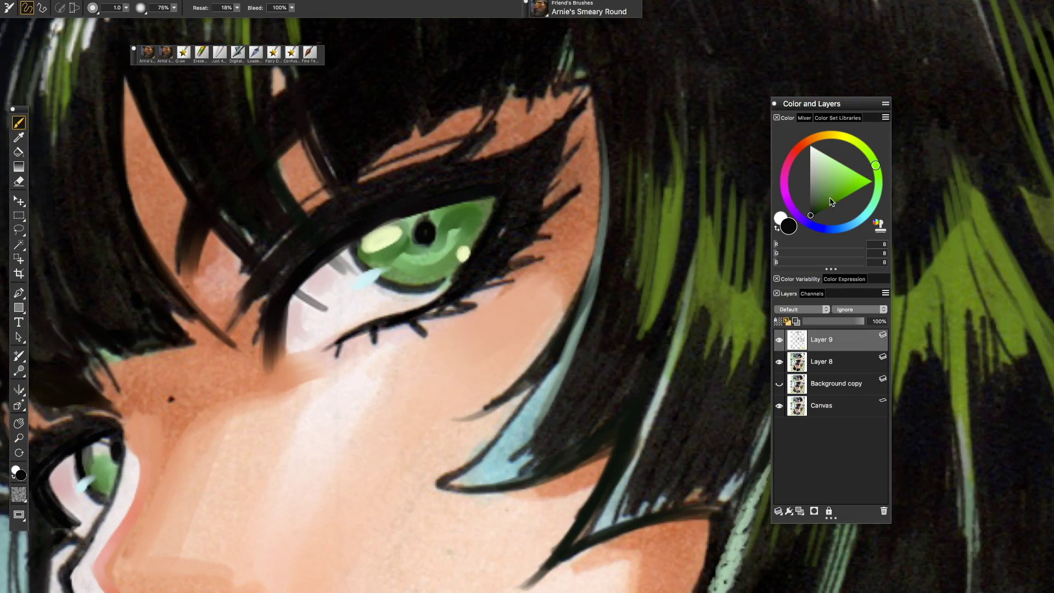
pyautogui.press(']')
pyautogui.moveTo(422, 230)
pyautogui.mouseDown()
pyautogui.moveTo(472, 240)
pyautogui.moveTo(486, 217)
pyautogui.mouseUp()
pyautogui.keyDown('alt'); pyautogui.click(472, 242); pyautogui.keyUp('alt')
pyautogui.keyDown('alt'); pyautogui.click(461, 272); pyautogui.keyUp('alt')
pyautogui.moveTo(458, 275)
pyautogui.mouseDown()
pyautogui.moveTo(480, 220)
pyautogui.moveTo(338, 342)
pyautogui.mouseUp()
# Step: Rotate the canvas to suit the face, sample lip and peach skin tones, and load pale pink for chin highlights
pyautogui.press('e')
pyautogui.scroll(-5, 587, 289)
pyautogui.scroll(4, 586, 290)
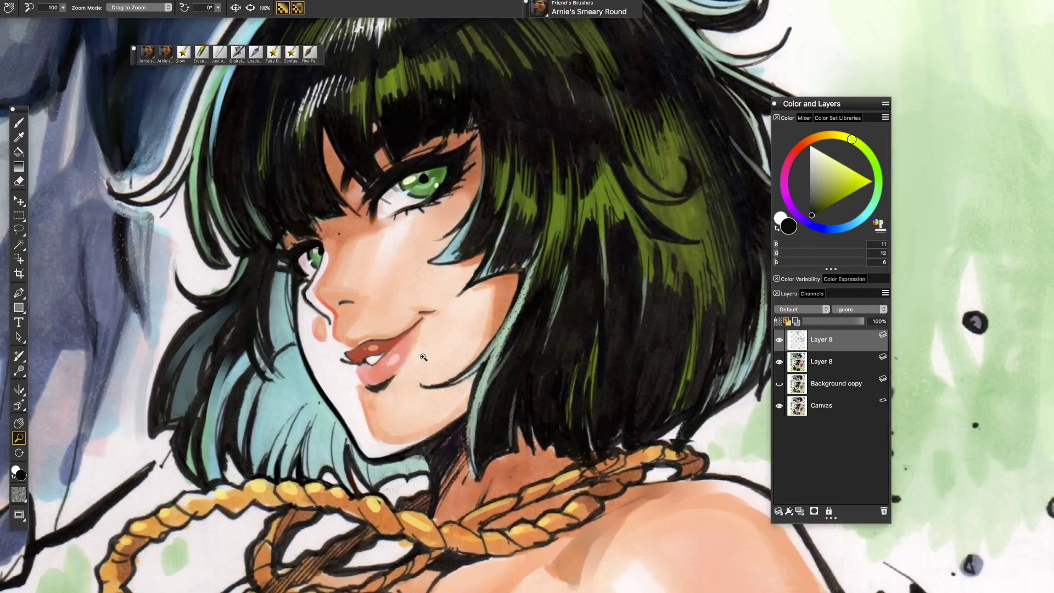
pyautogui.moveTo(586, 289); pyautogui.dragTo(581, 319)
pyautogui.press('b')
pyautogui.keyDown('alt'); pyautogui.click(296, 362); pyautogui.keyUp('alt')
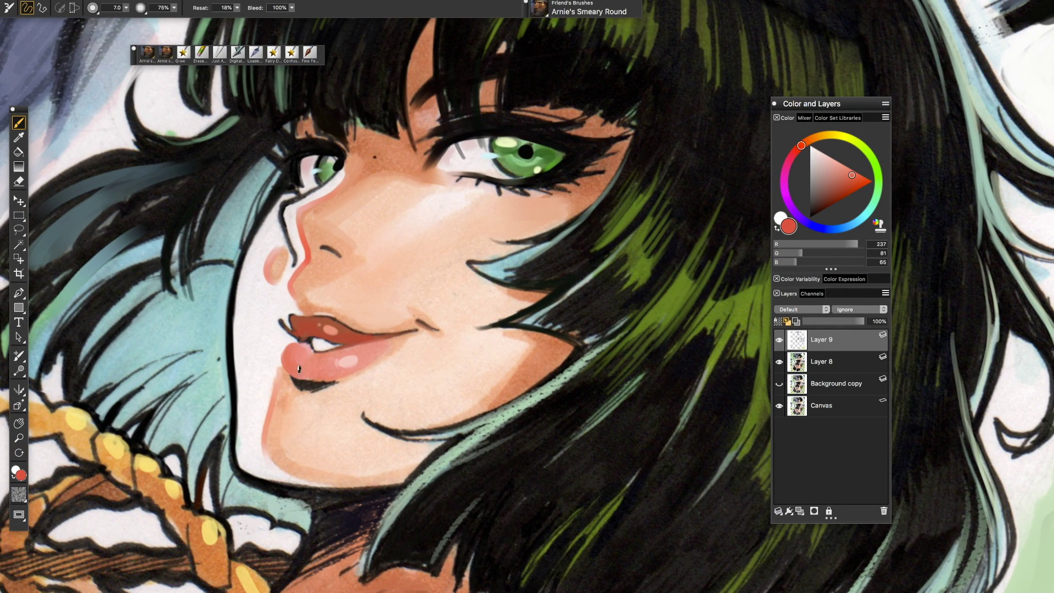
pyautogui.keyDown('alt'); pyautogui.click(434, 305); pyautogui.keyUp('alt')
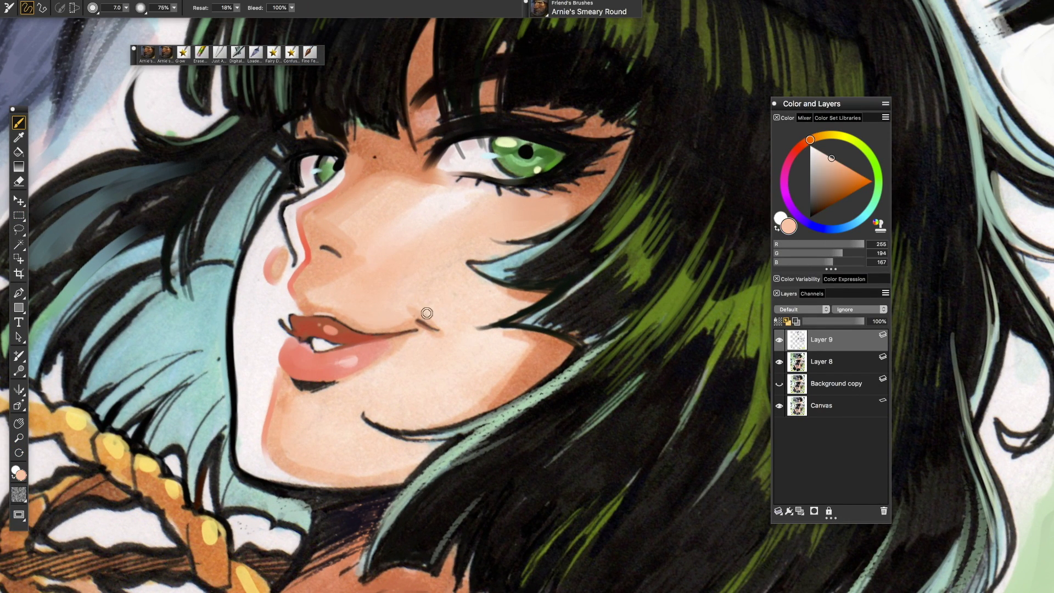
pyautogui.keyDown('alt'); pyautogui.click(438, 304); pyautogui.keyUp('alt')
pyautogui.keyDown('alt'); pyautogui.click(279, 379); pyautogui.keyUp('alt')
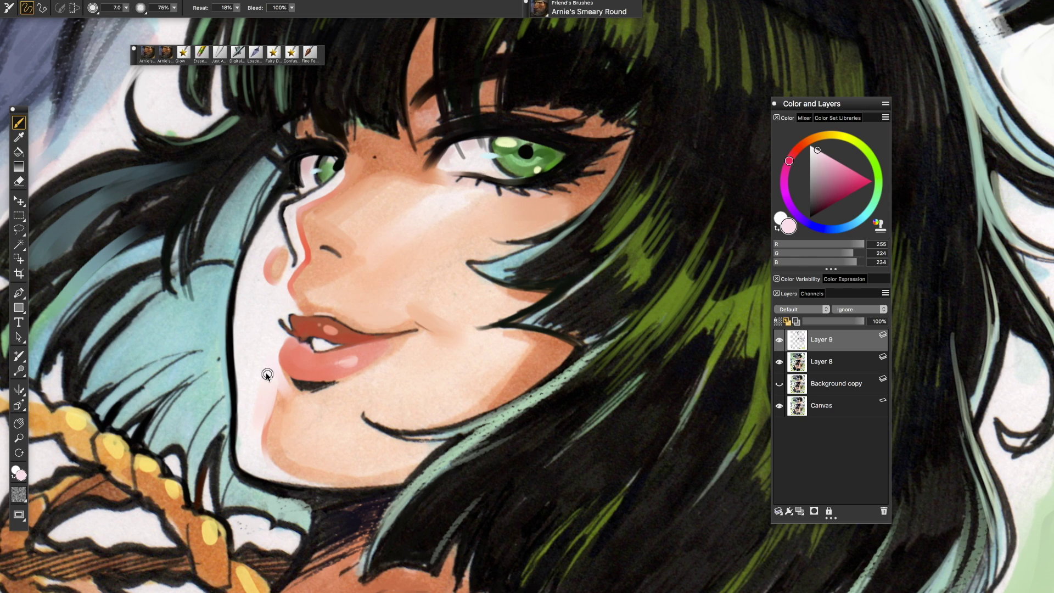
# Step: Sample near-black from the hair and, at brush size 3.0, paint a short dark stroke near the eye
pyautogui.scroll(-3, 266, 373)
pyautogui.scroll(5, 346, 257)
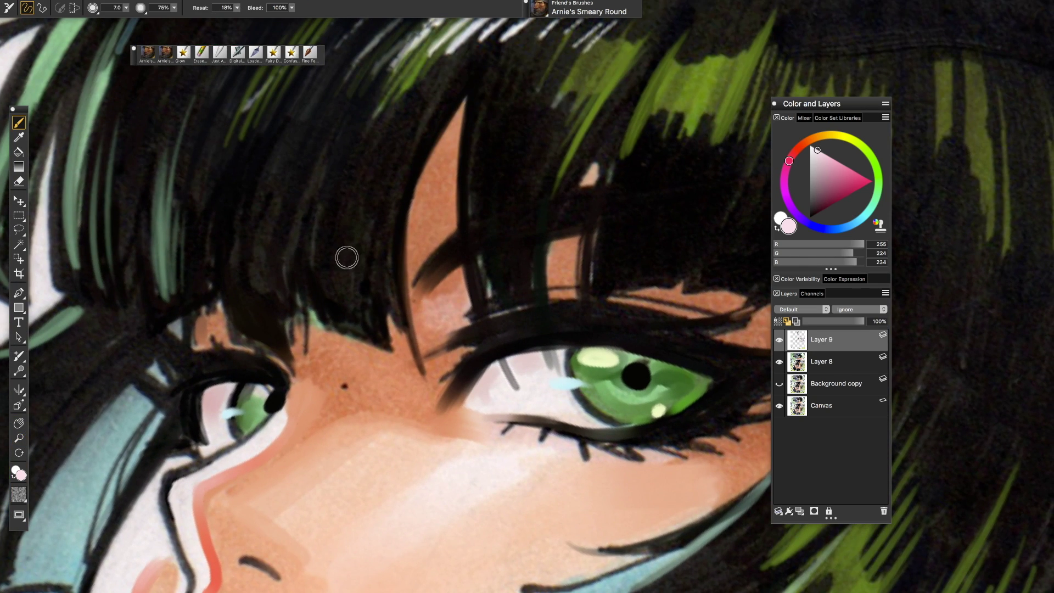
pyautogui.keyDown('alt'); pyautogui.click(321, 281); pyautogui.keyUp('alt')
pyautogui.press('[')
pyautogui.press('[')
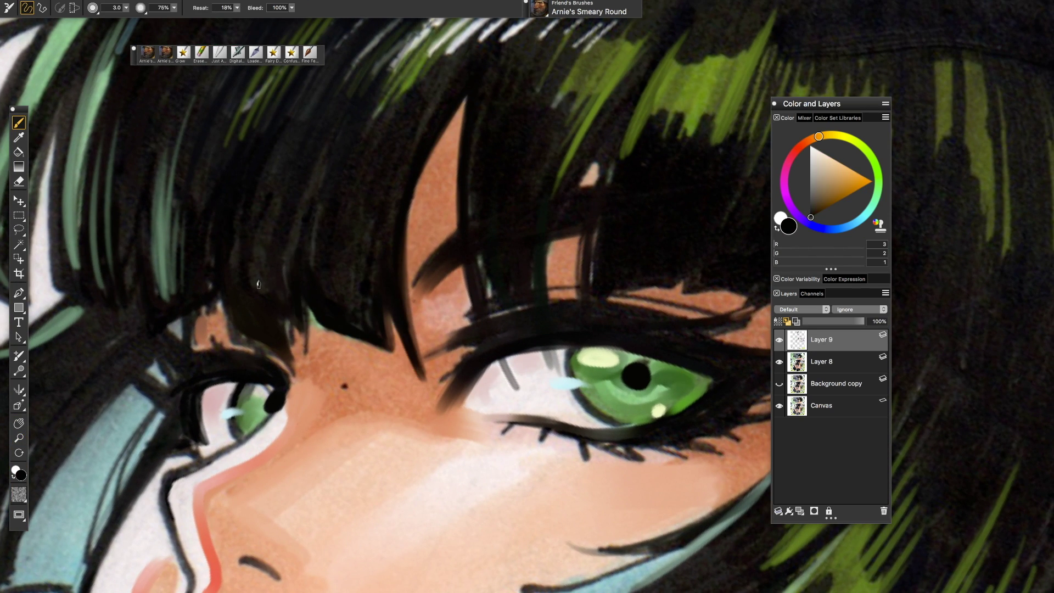
pyautogui.keyDown('alt'); pyautogui.click(363, 216); pyautogui.keyUp('alt')
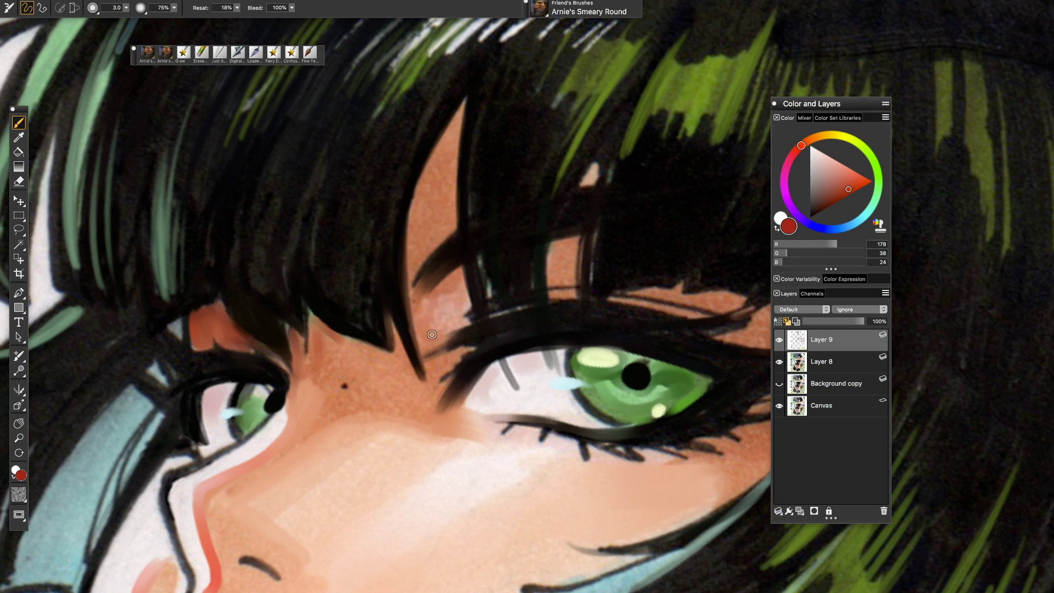
pyautogui.moveTo(449, 293)
pyautogui.mouseDown()
pyautogui.moveTo(422, 354)
pyautogui.moveTo(487, 340)
pyautogui.moveTo(165, 516)
pyautogui.mouseUp()
# Step: Zoom out to show the whole figure, then sample dark navy and olive green from the painting
pyautogui.hotkey('ctrl', 'space')
pyautogui.scroll(-6, 481, 308)
pyautogui.moveTo(506, 267); pyautogui.dragTo(481, 291)
pyautogui.scroll(5, 481, 291)
pyautogui.press('b')
pyautogui.keyDown('alt'); pyautogui.click(399, 276); pyautogui.keyUp('alt')
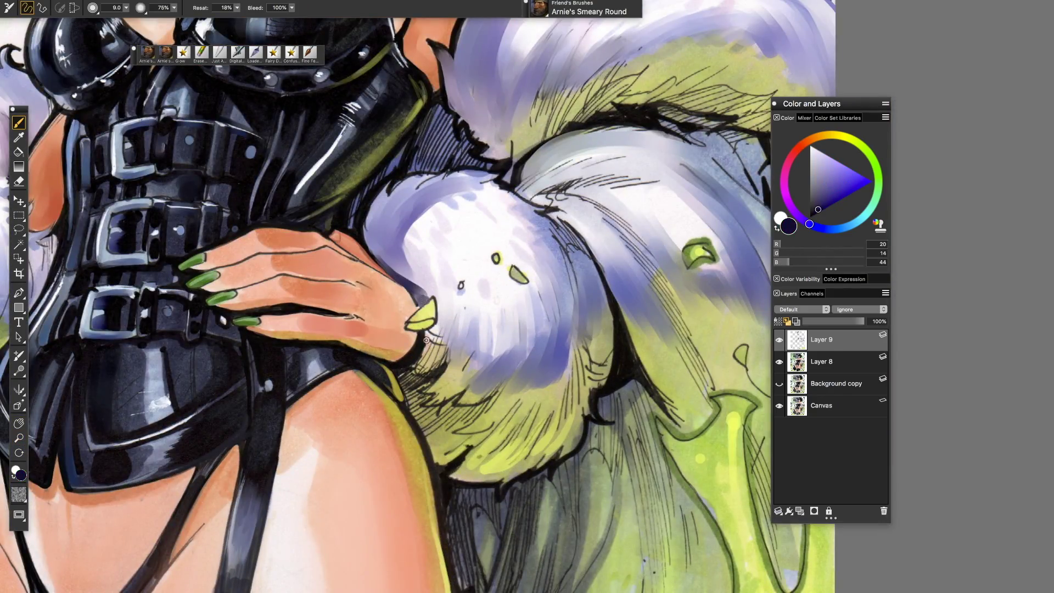
pyautogui.keyDown('alt'); pyautogui.click(428, 322); pyautogui.keyUp('alt')
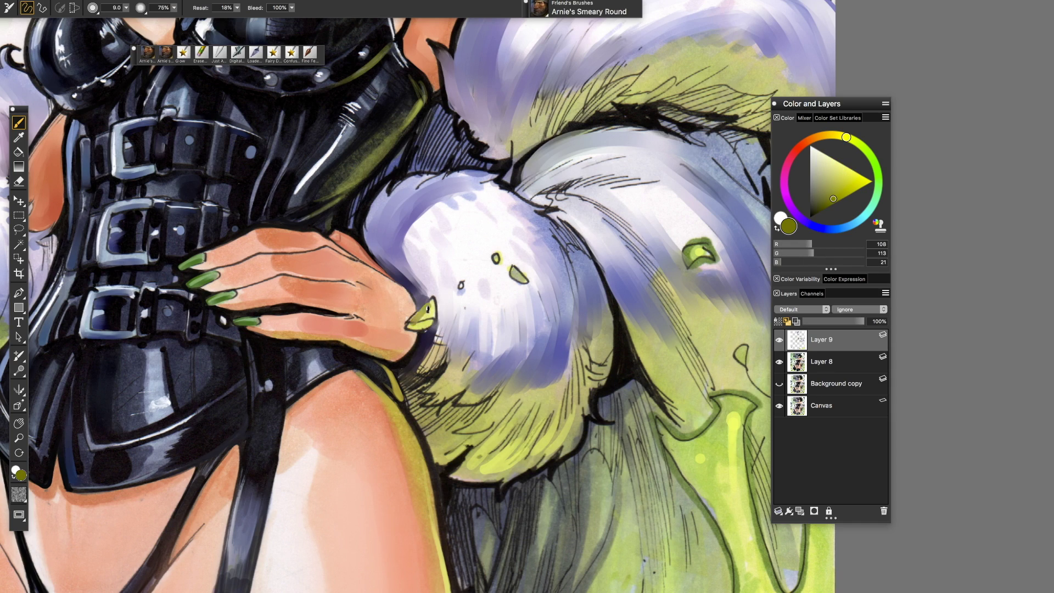
pyautogui.scroll(5, 384, 296)
# Step: At brush size 7.0, shade the underside of the gold rope with sampled browns and a darker brown
pyautogui.scroll(2, 384, 319)
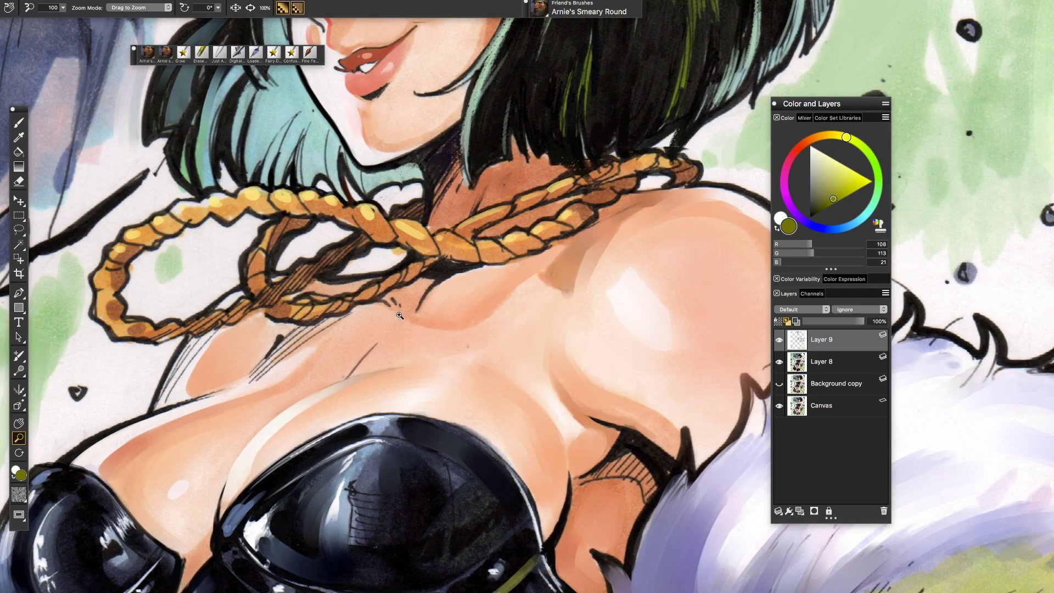
pyautogui.press('[')
pyautogui.press('[')
pyautogui.keyDown('alt'); pyautogui.click(464, 277); pyautogui.keyUp('alt')
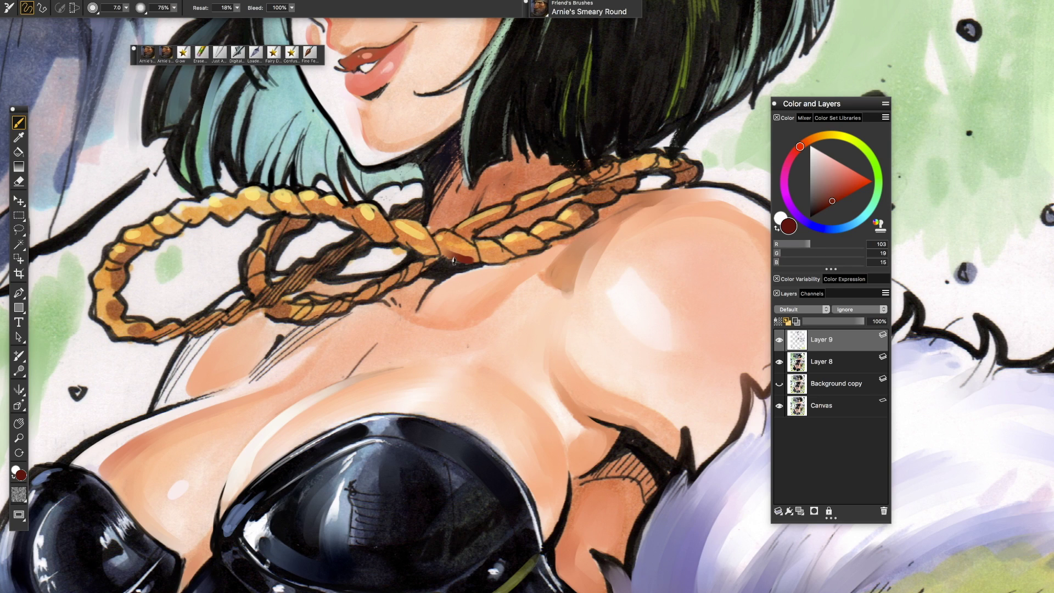
pyautogui.keyDown('alt'); pyautogui.click(453, 260); pyautogui.keyUp('alt')
pyautogui.moveTo(473, 257); pyautogui.dragTo(357, 228)
pyautogui.moveTo(510, 255); pyautogui.dragTo(588, 220)
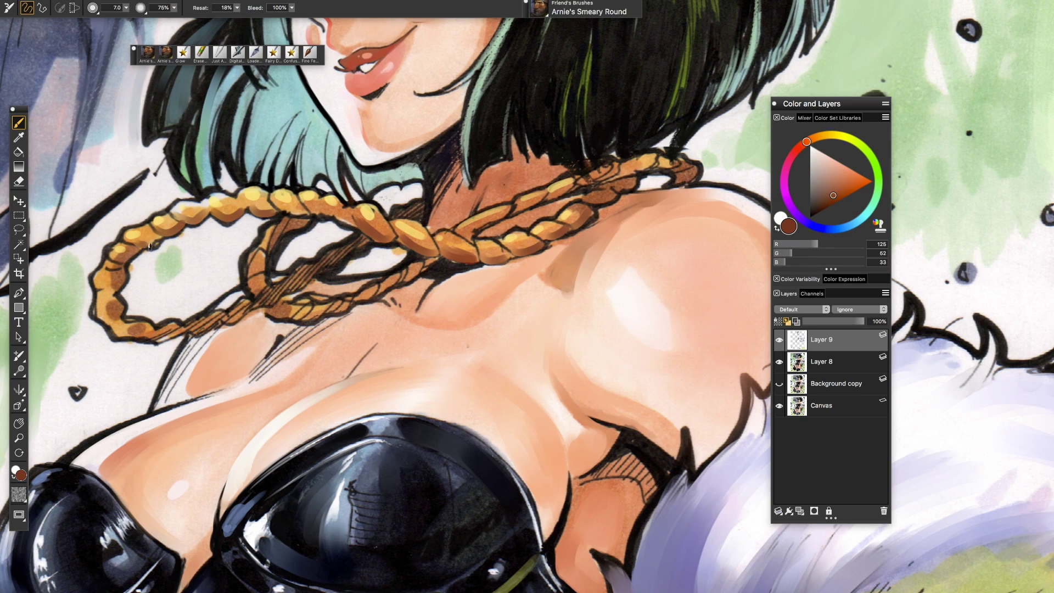
pyautogui.moveTo(335, 308); pyautogui.dragTo(423, 263)
pyautogui.keyDown('alt'); pyautogui.click(401, 275); pyautogui.keyUp('alt')
pyautogui.moveTo(384, 291); pyautogui.dragTo(433, 258)
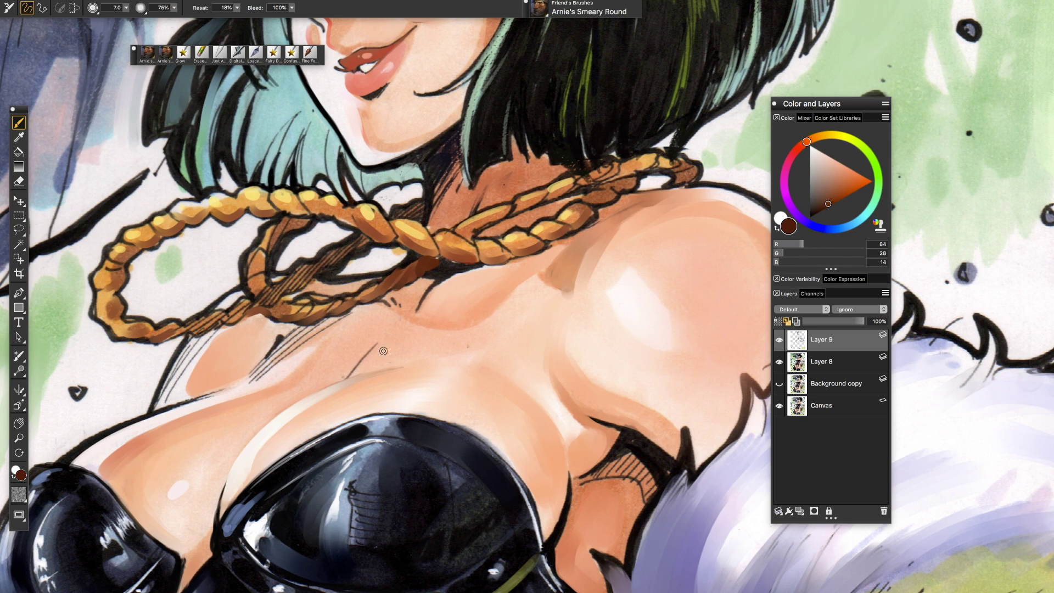
# Step: Darken the hair ends above the neck with near-black, then hide the palettes
pyautogui.scroll(4, 385, 352)
pyautogui.keyDown('alt'); pyautogui.click(538, 282); pyautogui.keyUp('alt')
pyautogui.moveTo(513, 280)
pyautogui.mouseDown()
pyautogui.moveTo(536, 287)
pyautogui.moveTo(470, 294)
pyautogui.mouseUp()
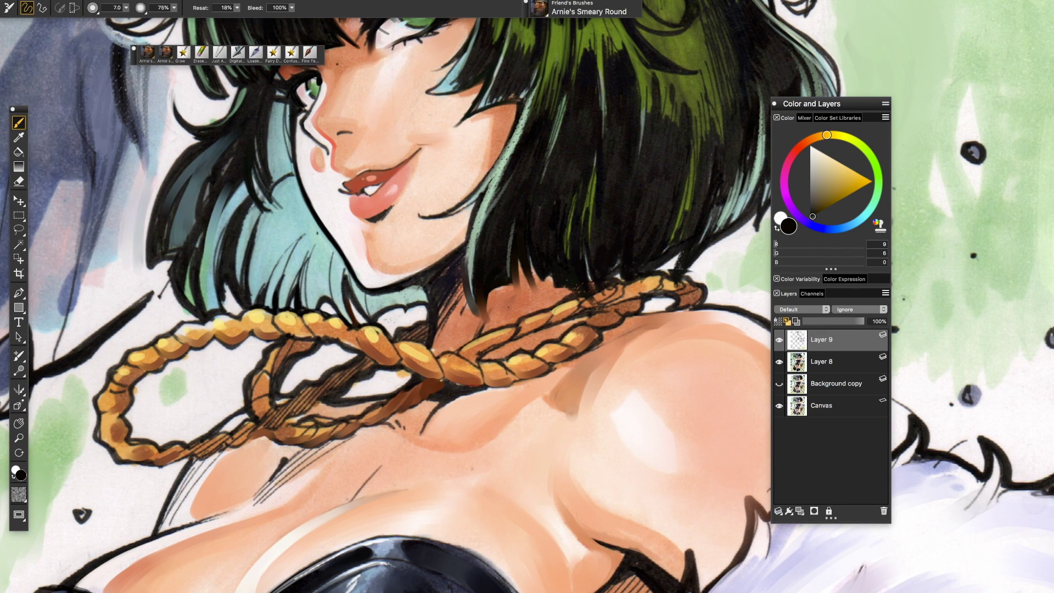
pyautogui.press('Tab')
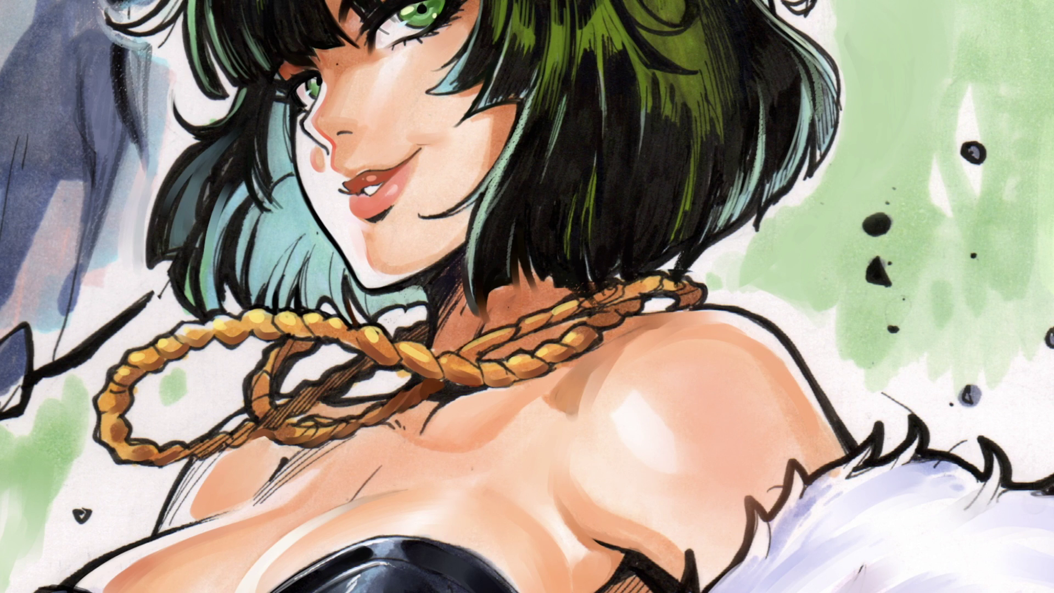
# Step: Restore the palettes, zoom into the top of the hair and darken the hair spike and strands
pyautogui.press('Tab')
pyautogui.hotkey('ctrl', '0')
pyautogui.moveTo(549, 164); pyautogui.dragTo(643, 229)
pyautogui.press('b')
pyautogui.moveTo(516, 165); pyautogui.dragTo(478, 206)
pyautogui.keyDown('alt'); pyautogui.click(582, 236); pyautogui.keyUp('alt')
pyautogui.moveTo(583, 228); pyautogui.dragTo(590, 271)
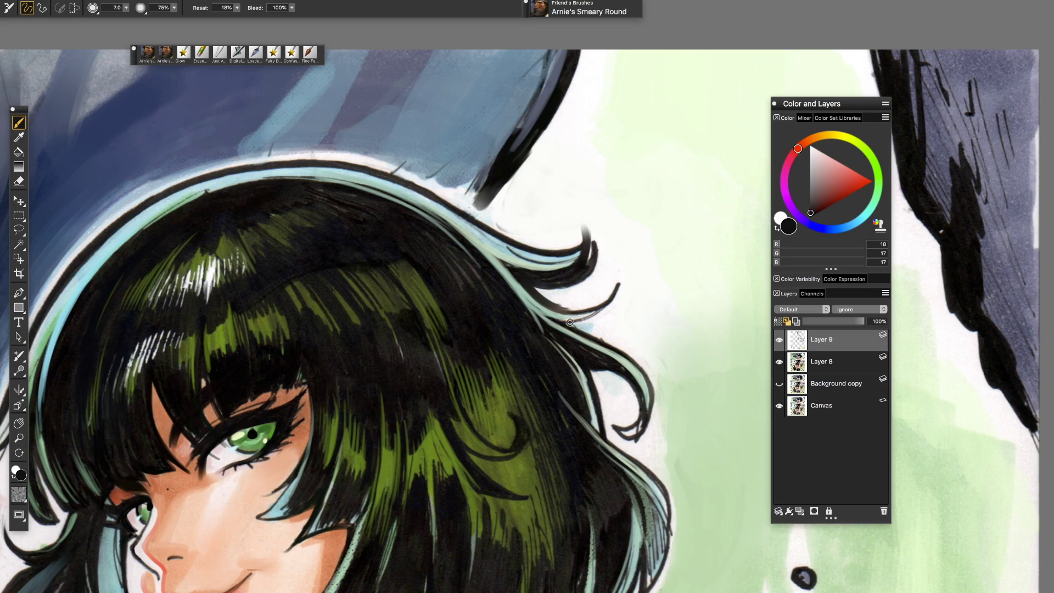
pyautogui.moveTo(570, 322); pyautogui.dragTo(626, 288)
# Step: Zoom out to the figure, pick an orange-red colour and enlarge the brush to 19.0
pyautogui.press('m')
pyautogui.moveTo(625, 412)
pyautogui.mouseDown()
pyautogui.moveTo(581, 329)
pyautogui.moveTo(594, 298)
pyautogui.moveTo(659, 373)
pyautogui.mouseUp()
pyautogui.press('b')
pyautogui.click(803, 144)
pyautogui.moveTo(834, 159); pyautogui.dragTo(852, 170)
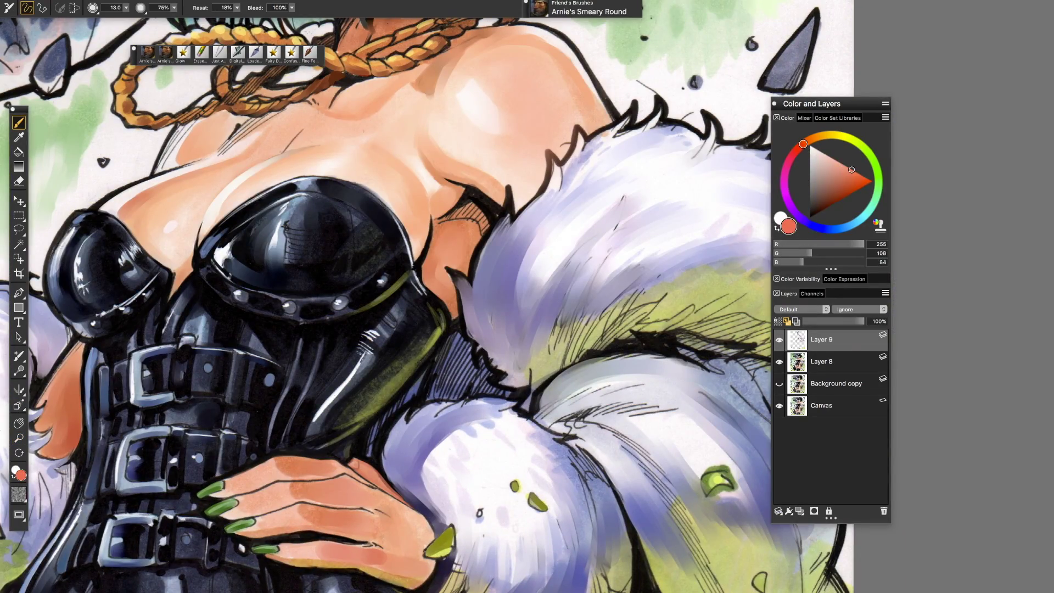
pyautogui.moveTo(803, 144); pyautogui.dragTo(798, 148)
pyautogui.press(']')
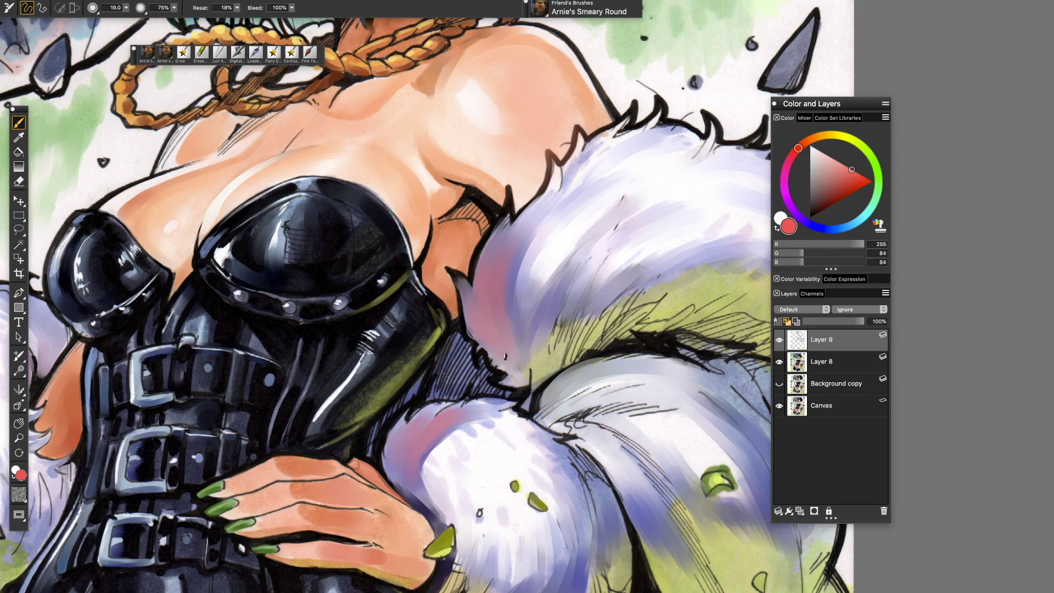
# Step: Sample teal from the hair and, at brush size 7.0, widen the teal rim along the hair's left edge
pyautogui.scroll(-3, 487, 286)
pyautogui.hscroll(-5, 384, 330)
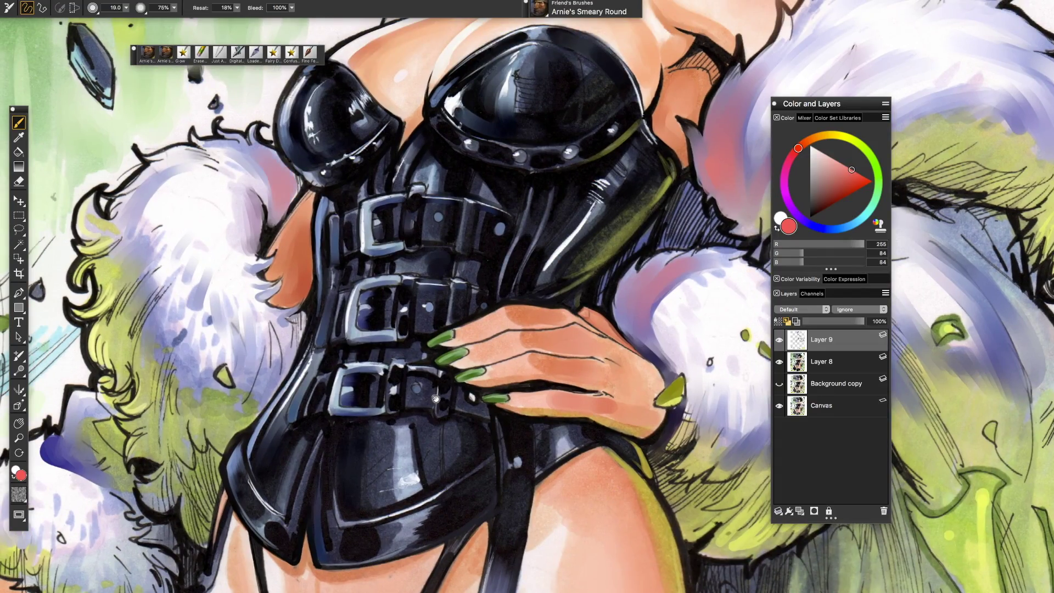
pyautogui.scroll(3, 274, 479)
pyautogui.scroll(10, 274, 478)
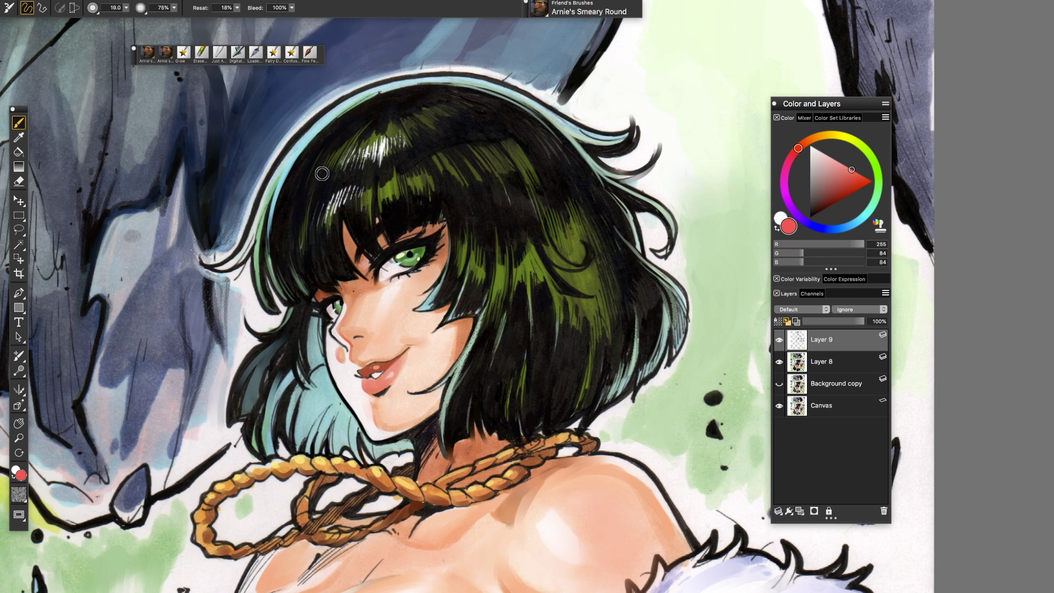
pyautogui.keyDown('alt'); pyautogui.click(238, 260); pyautogui.keyUp('alt')
pyautogui.scroll(2, 244, 221)
pyautogui.press('[')
pyautogui.press('[')
pyautogui.keyDown('alt'); pyautogui.click(214, 270); pyautogui.keyUp('alt')
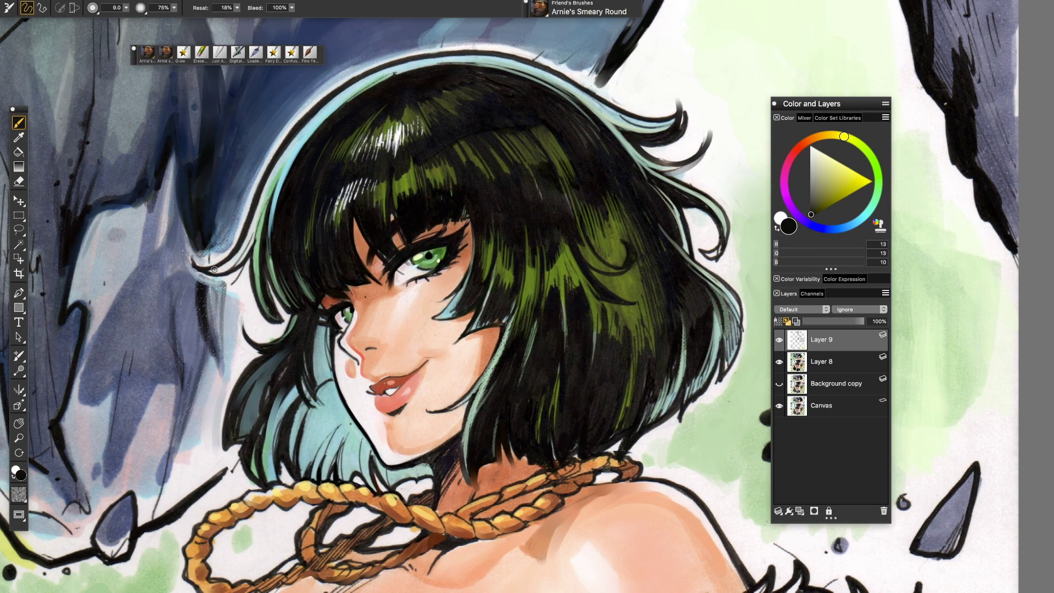
pyautogui.keyDown('alt'); pyautogui.click(272, 255); pyautogui.keyUp('alt')
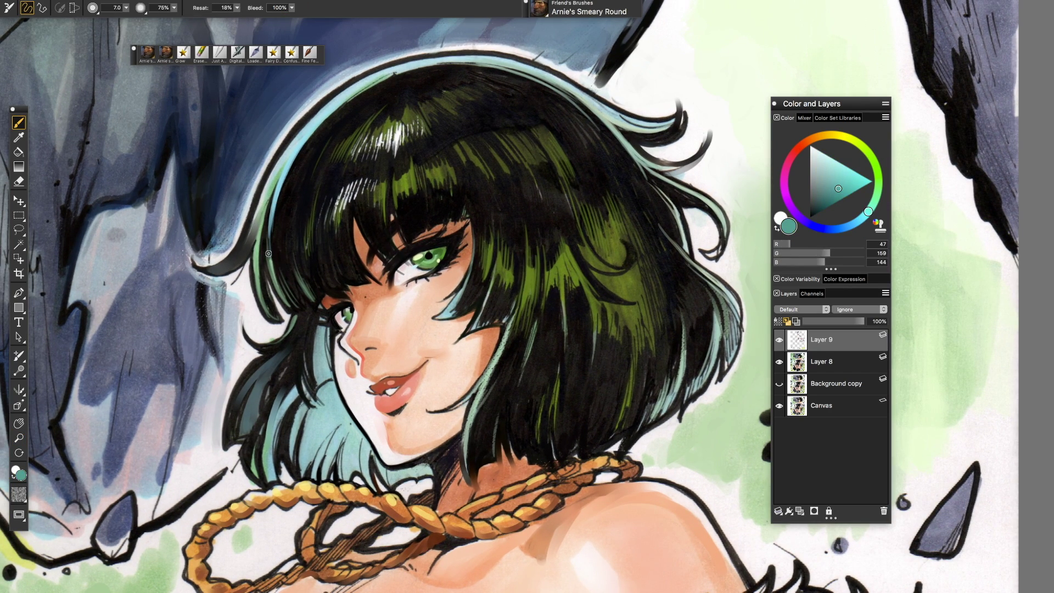
pyautogui.press('[')
pyautogui.moveTo(250, 219); pyautogui.dragTo(293, 145)
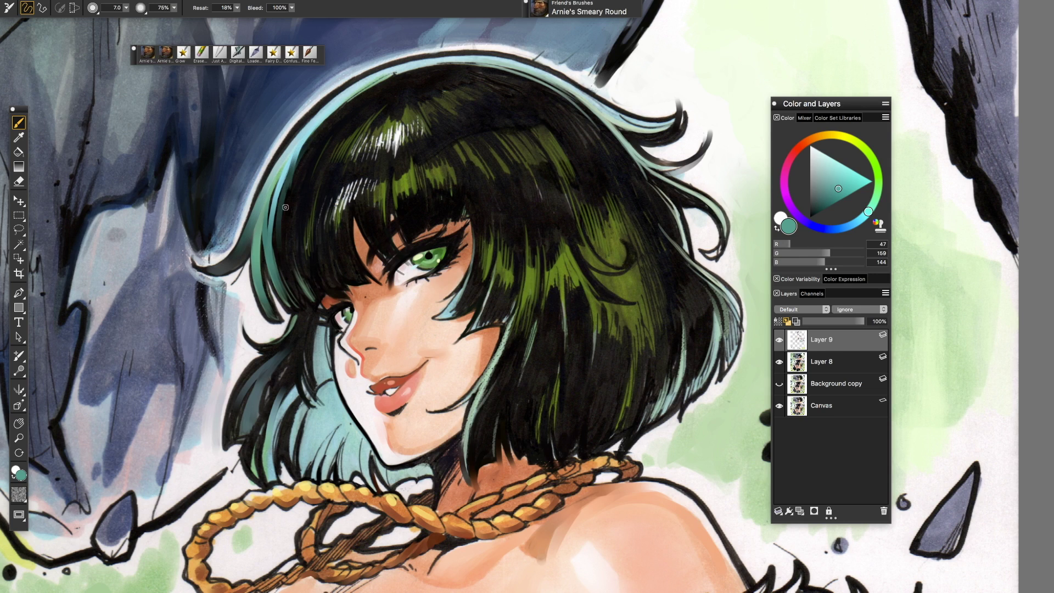
# Step: Deepen the shadows in the right and lower hair with near-black
pyautogui.moveTo(323, 337); pyautogui.dragTo(178, 408)
pyautogui.click(813, 216)
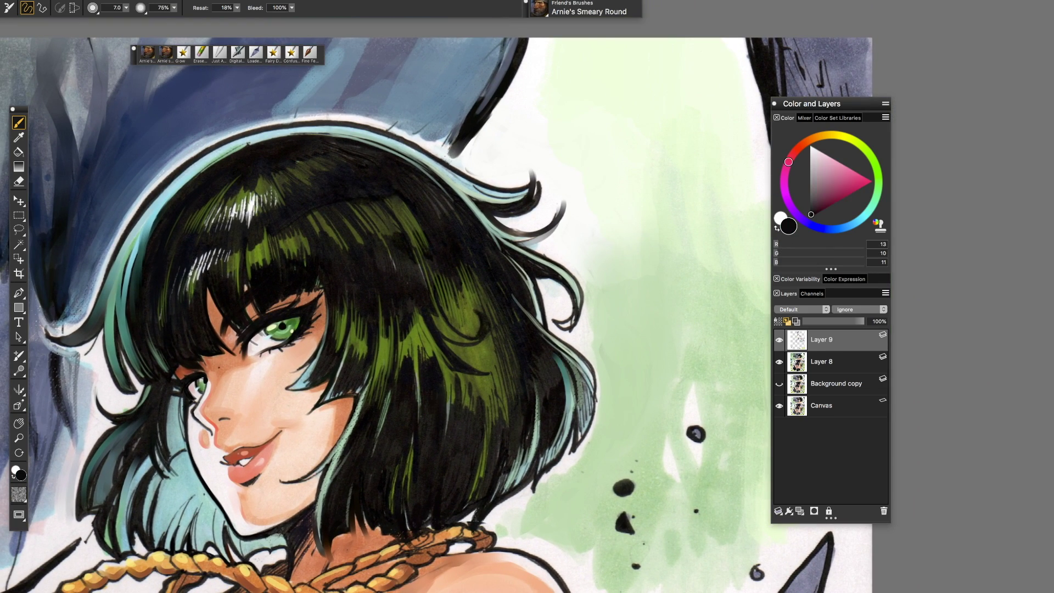
pyautogui.click(859, 222)
pyautogui.moveTo(461, 413)
pyautogui.mouseDown()
pyautogui.moveTo(466, 483)
pyautogui.moveTo(494, 384)
pyautogui.moveTo(385, 483)
pyautogui.moveTo(406, 357)
pyautogui.mouseUp()
pyautogui.press('[')
pyautogui.press('[')
pyautogui.keyDown('alt'); pyautogui.click(589, 373); pyautogui.keyUp('alt')
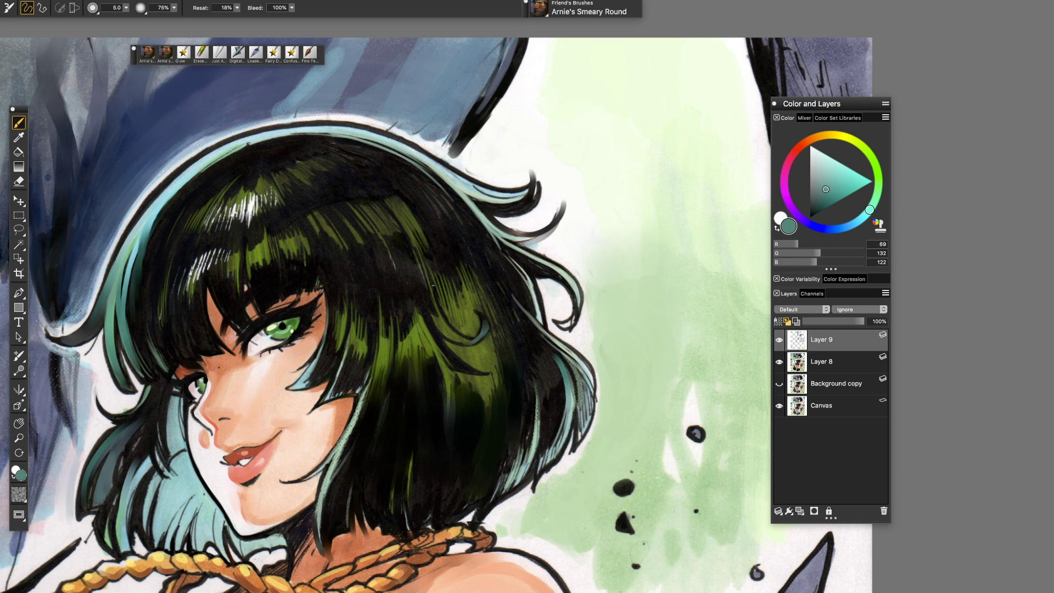
# Step: Zoom in on the eye and line the upper eyelid with dark red at brush size 3.0
pyautogui.hotkey('ctrl', '=')
pyautogui.hotkey('ctrl', '=')
pyautogui.press('[')
pyautogui.press('[')
pyautogui.keyDown('alt'); pyautogui.click(442, 292); pyautogui.keyUp('alt')
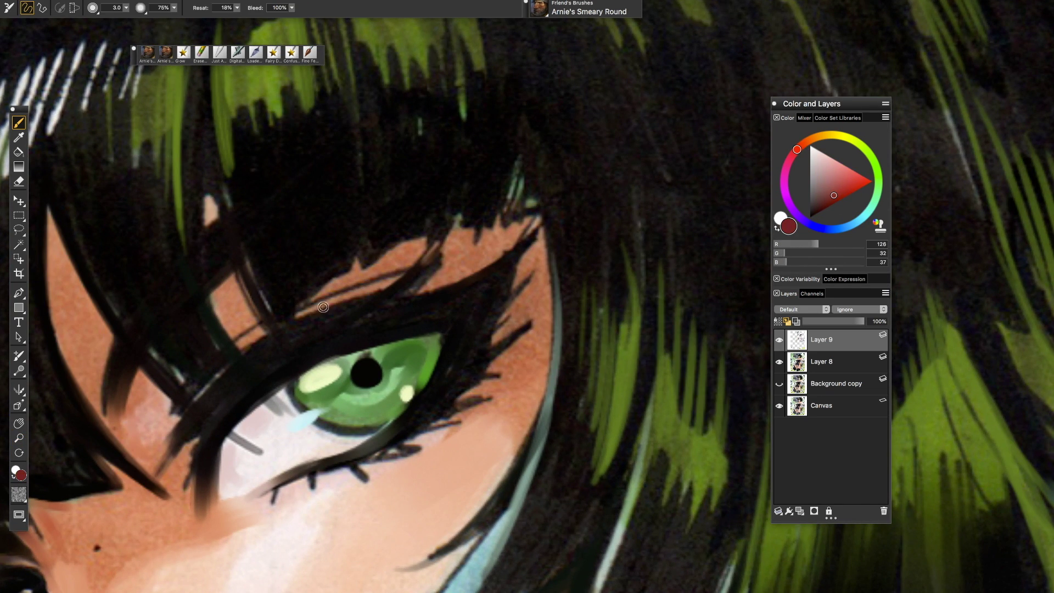
pyautogui.moveTo(301, 316); pyautogui.dragTo(395, 286)
pyautogui.moveTo(468, 271)
pyautogui.mouseDown()
pyautogui.moveTo(398, 286)
pyautogui.moveTo(837, 192)
pyautogui.mouseUp()
# Step: At brush size 1.0, zoom toward the nose and paint over the dark nostril line with skin tone
pyautogui.press('[')
pyautogui.press('[')
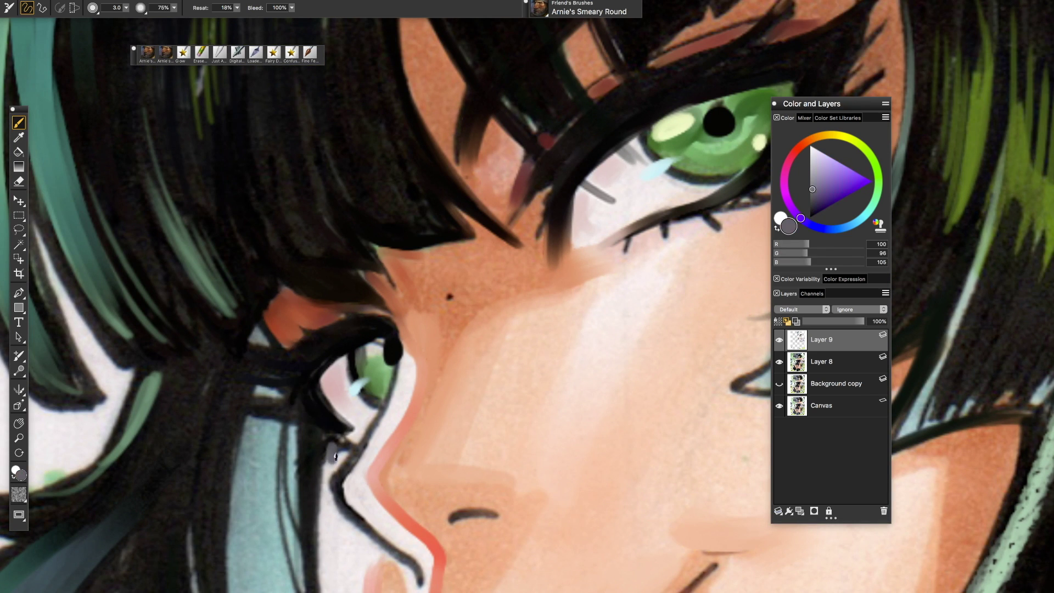
pyautogui.keyDown('alt'); pyautogui.click(315, 470); pyautogui.keyUp('alt')
pyautogui.keyDown('alt'); pyautogui.click(343, 441); pyautogui.keyUp('alt')
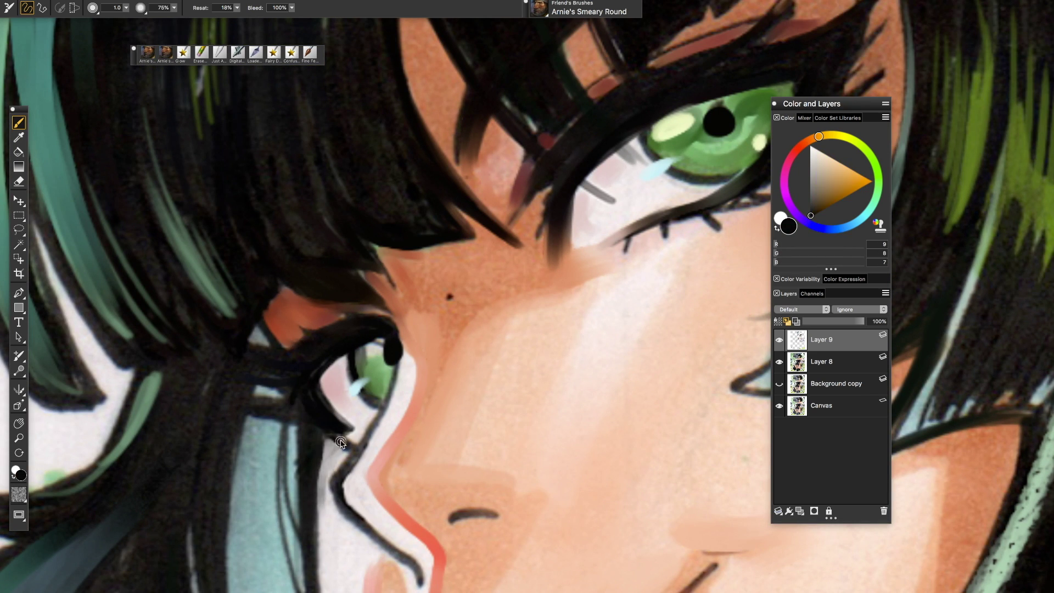
pyautogui.press('m')
pyautogui.moveTo(505, 393); pyautogui.dragTo(540, 333)
pyautogui.press('b')
pyautogui.keyDown('alt'); pyautogui.click(405, 207); pyautogui.keyUp('alt')
pyautogui.moveTo(412, 403); pyautogui.dragTo(448, 401)
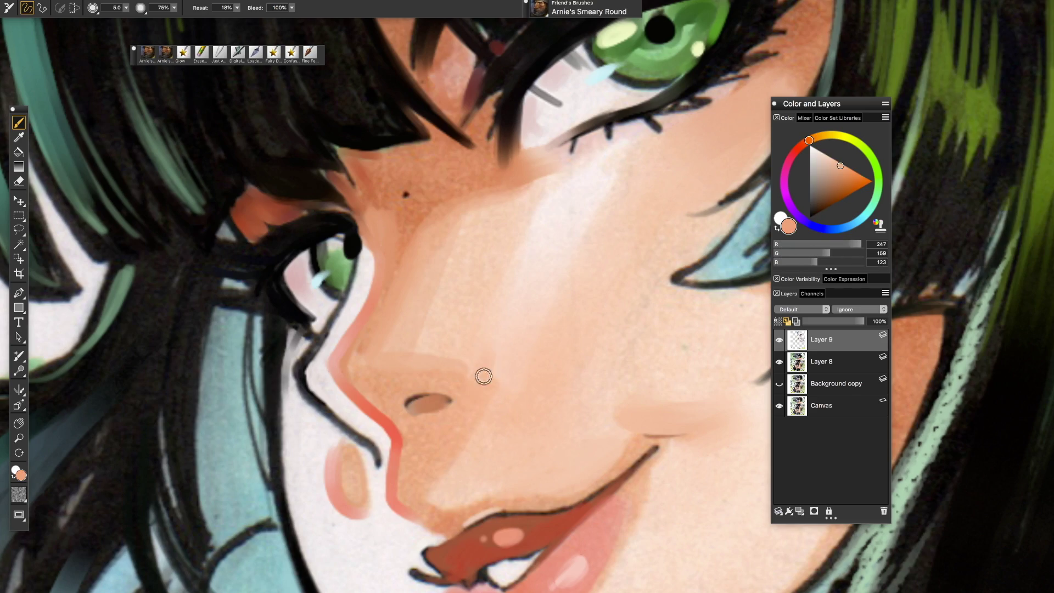
# Step: Zoom out to the whole picture and add a black stroke in the bangs
pyautogui.hotkey('ctrl', '0')
pyautogui.scroll(5, 555, 268)
pyautogui.keyDown('alt'); pyautogui.click(555, 268); pyautogui.keyUp('alt')
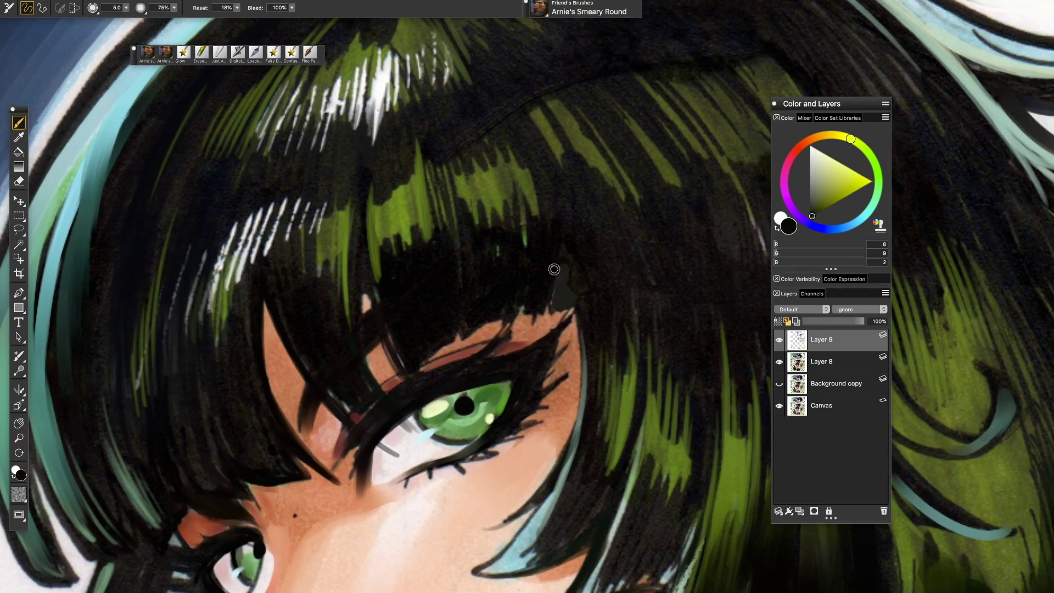
pyautogui.moveTo(555, 268); pyautogui.dragTo(554, 311)
pyautogui.press('m')
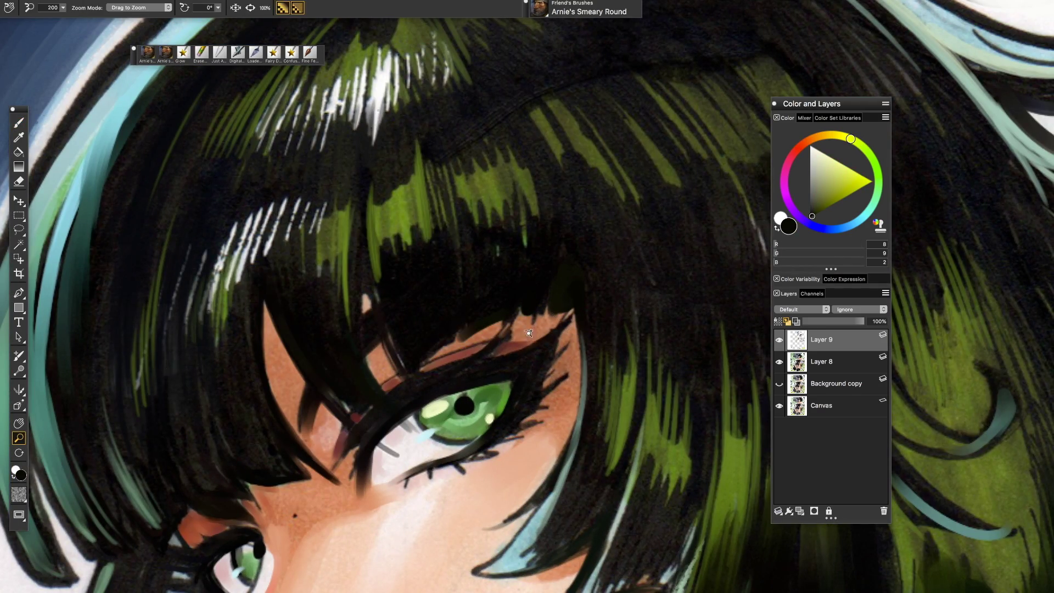
pyautogui.hotkey('ctrl', '0')
pyautogui.scroll(5, 552, 457)
# Step: Cover the blue streaks near the fur with pale green sampled from the background
pyautogui.press('b')
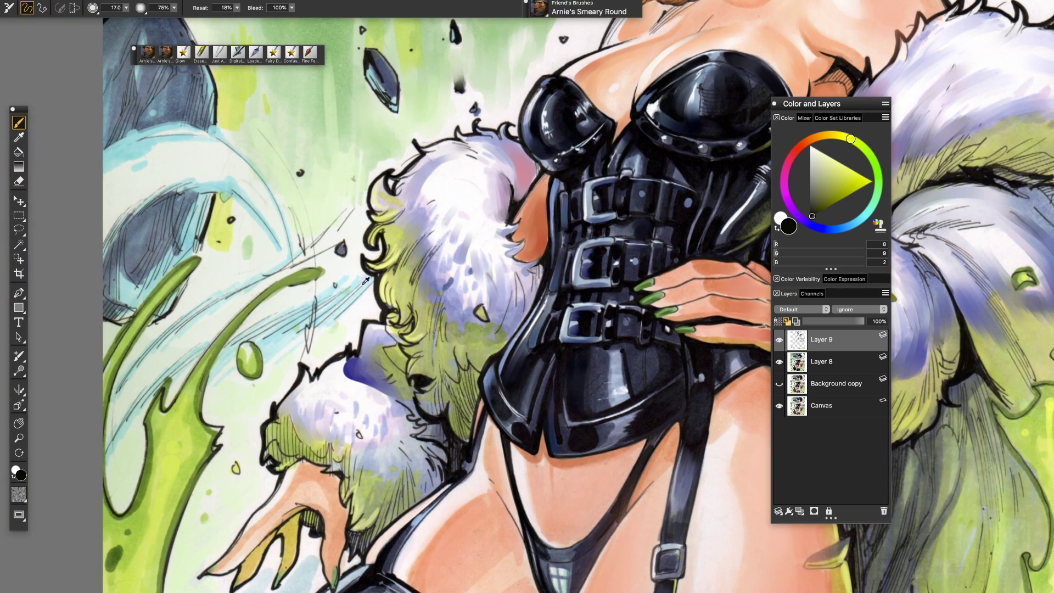
pyautogui.keyDown('alt'); pyautogui.click(365, 281); pyautogui.keyUp('alt')
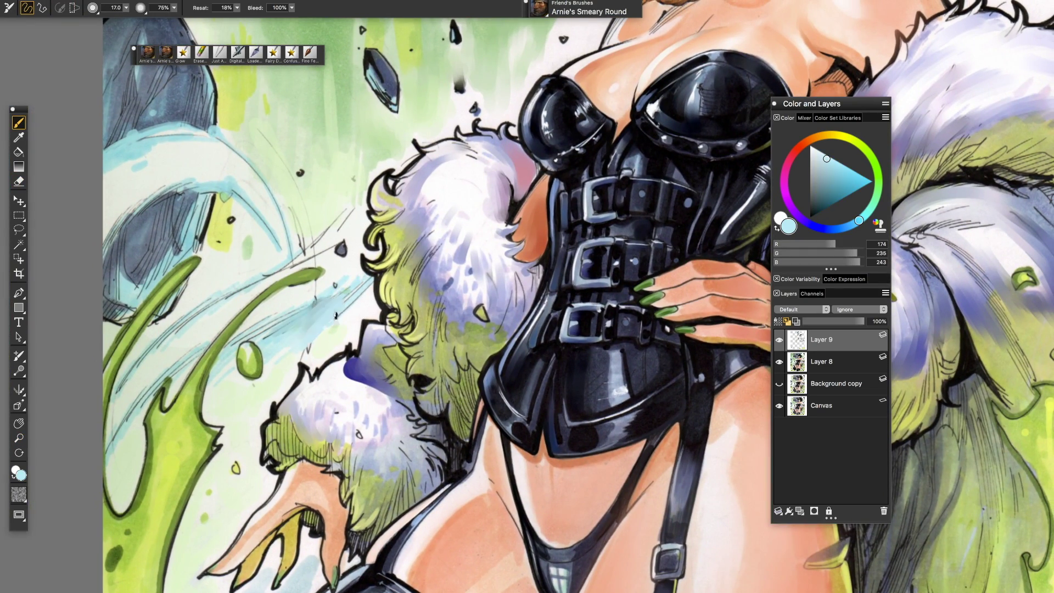
pyautogui.moveTo(352, 282)
pyautogui.mouseDown()
pyautogui.moveTo(286, 330)
pyautogui.moveTo(332, 328)
pyautogui.moveTo(321, 394)
pyautogui.mouseUp()
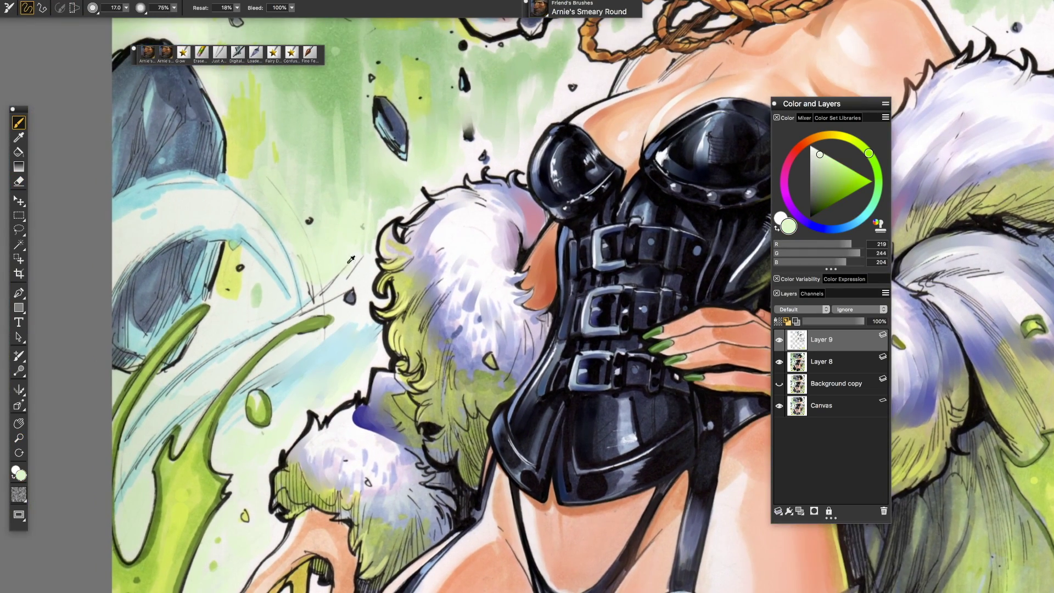
pyautogui.moveTo(352, 263); pyautogui.dragTo(274, 329)
pyautogui.moveTo(307, 280)
pyautogui.mouseDown()
pyautogui.moveTo(253, 334)
pyautogui.moveTo(258, 351)
pyautogui.mouseUp()
# Step: Darken the green stems with dark green strokes and a dark green dot
pyautogui.click(829, 201)
pyautogui.press('[')
pyautogui.moveTo(192, 438); pyautogui.dragTo(289, 336)
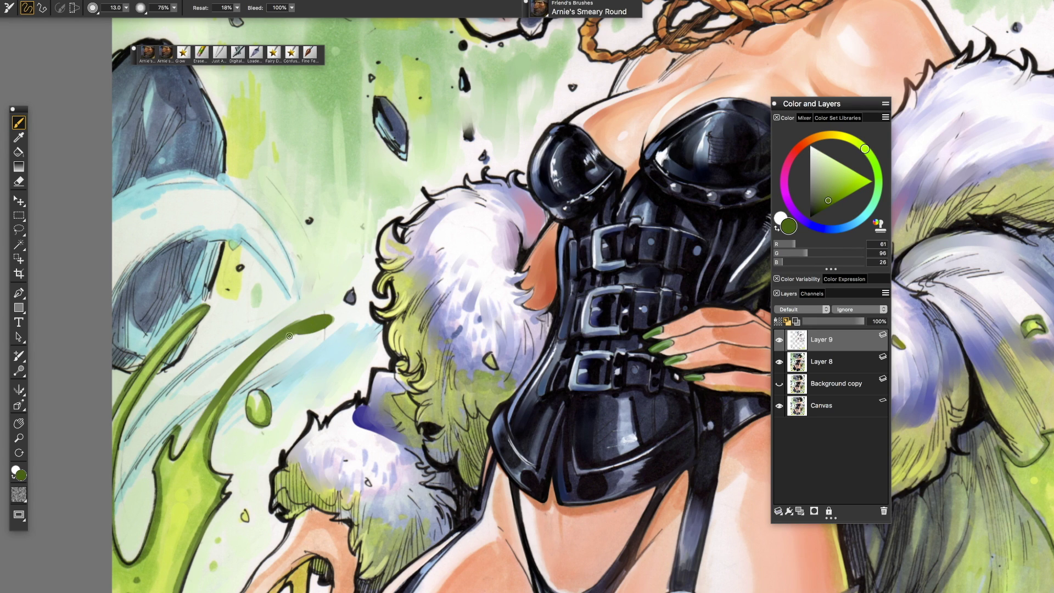
pyautogui.moveTo(191, 459); pyautogui.dragTo(212, 412)
pyautogui.moveTo(195, 486); pyautogui.dragTo(233, 398)
pyautogui.keyDown('alt'); pyautogui.click(201, 439); pyautogui.keyUp('alt')
pyautogui.moveTo(143, 439); pyautogui.dragTo(120, 357)
pyautogui.click(240, 288)
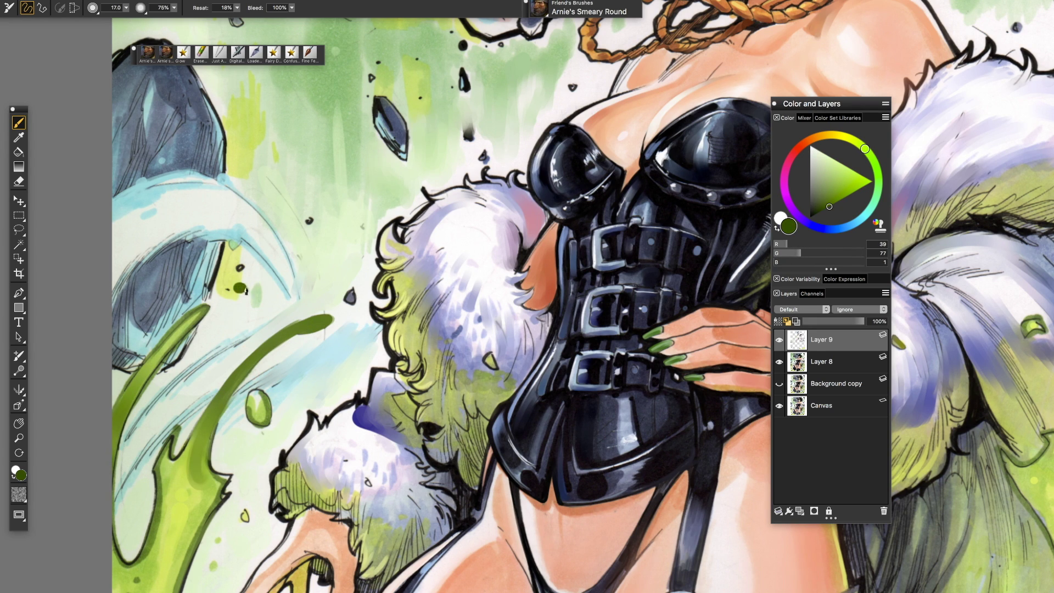
# Step: Paint blue strokes and small blue touches on the left splash
pyautogui.keyDown('alt'); pyautogui.click(161, 206); pyautogui.keyUp('alt')
pyautogui.moveTo(214, 228); pyautogui.dragTo(118, 291)
pyautogui.moveTo(296, 216); pyautogui.dragTo(252, 308)
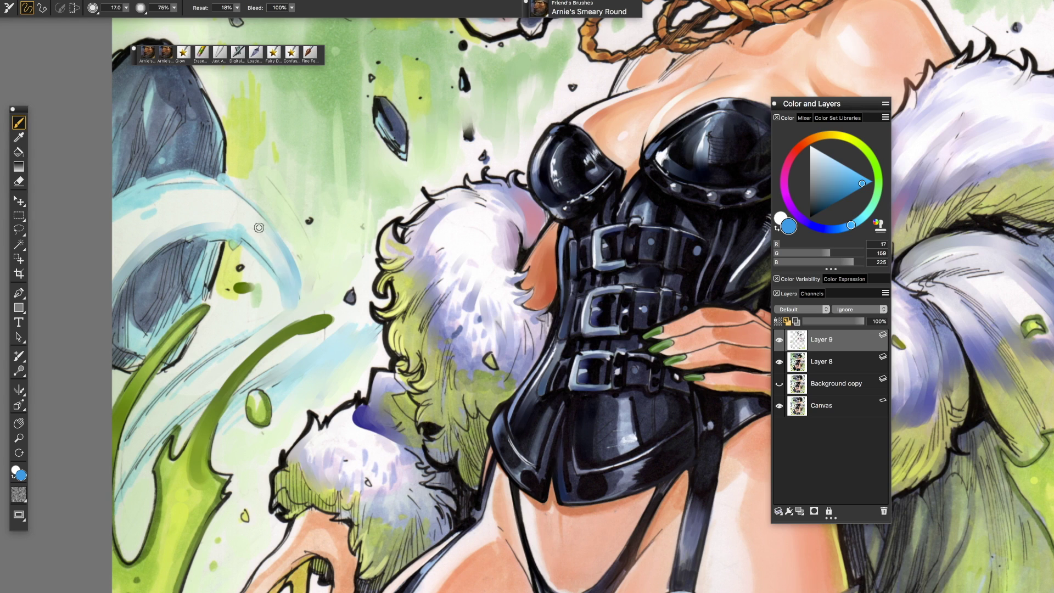
pyautogui.moveTo(494, 415); pyautogui.dragTo(483, 183)
pyautogui.moveTo(170, 209); pyautogui.dragTo(115, 302)
pyautogui.moveTo(154, 187); pyautogui.dragTo(109, 286)
pyautogui.moveTo(330, 274); pyautogui.dragTo(330, 187)
# Step: With a larger brush, paint brighter blue in the left background around the legs
pyautogui.keyDown('alt'); pyautogui.click(214, 346); pyautogui.keyUp('alt')
pyautogui.press(']')
pyautogui.press(']')
pyautogui.press(']')
pyautogui.press(']')
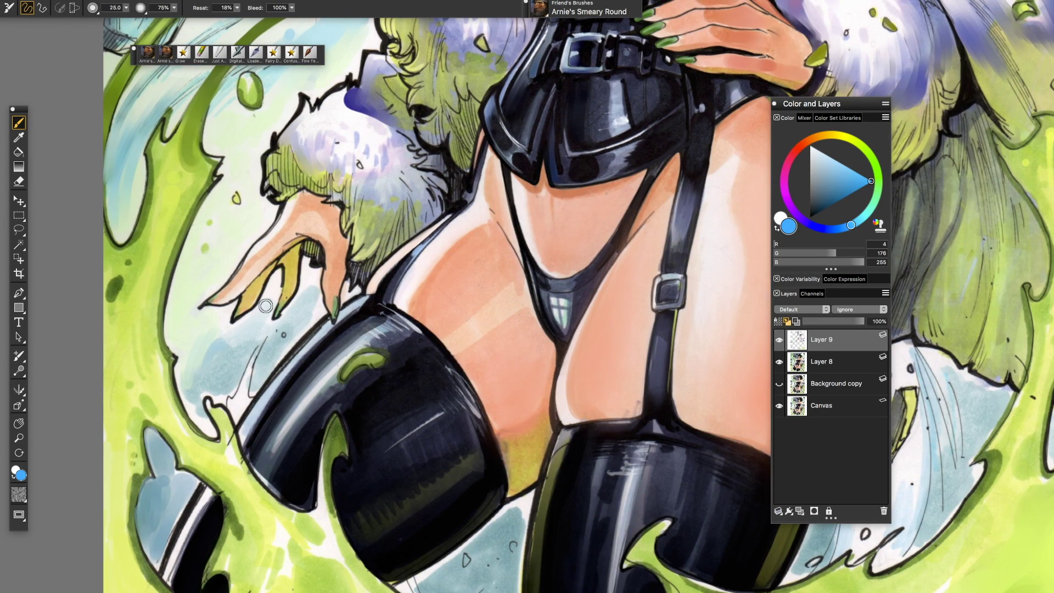
pyautogui.moveTo(236, 335); pyautogui.dragTo(190, 368)
pyautogui.moveTo(193, 308); pyautogui.dragTo(187, 336)
pyautogui.moveTo(211, 272); pyautogui.dragTo(184, 312)
pyautogui.moveTo(330, 439); pyautogui.dragTo(274, 182)
# Step: Enlarge the brush and paint a pale cyan wash along the top-left edge
pyautogui.moveTo(140, 247); pyautogui.dragTo(107, 324)
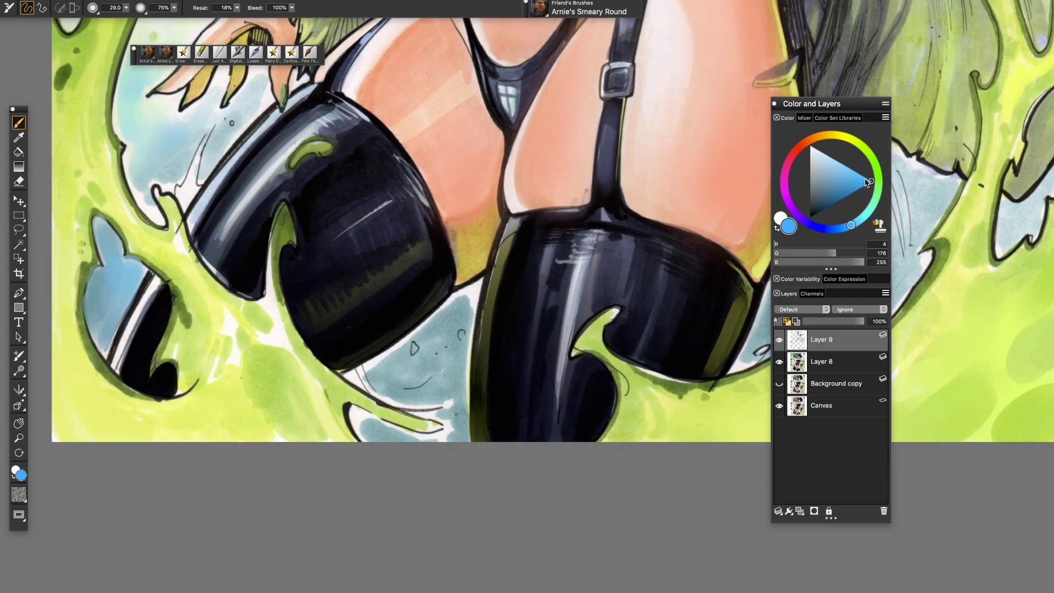
pyautogui.press(']')
pyautogui.press(']')
pyautogui.moveTo(947, 236); pyautogui.dragTo(548, 361)
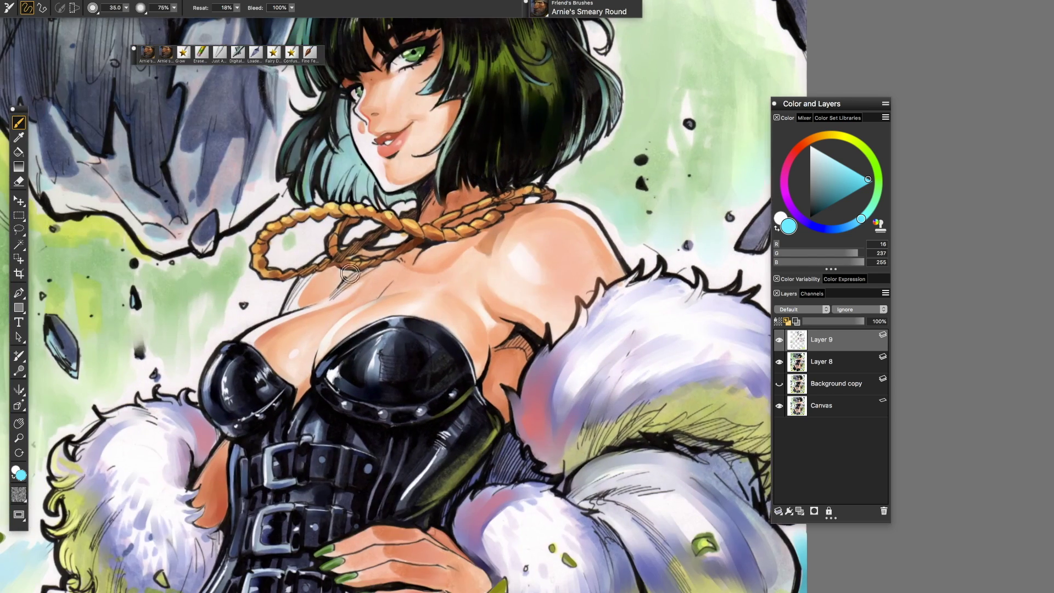
pyautogui.moveTo(350, 273); pyautogui.dragTo(229, 470)
pyautogui.scroll(-6, 351, 324)
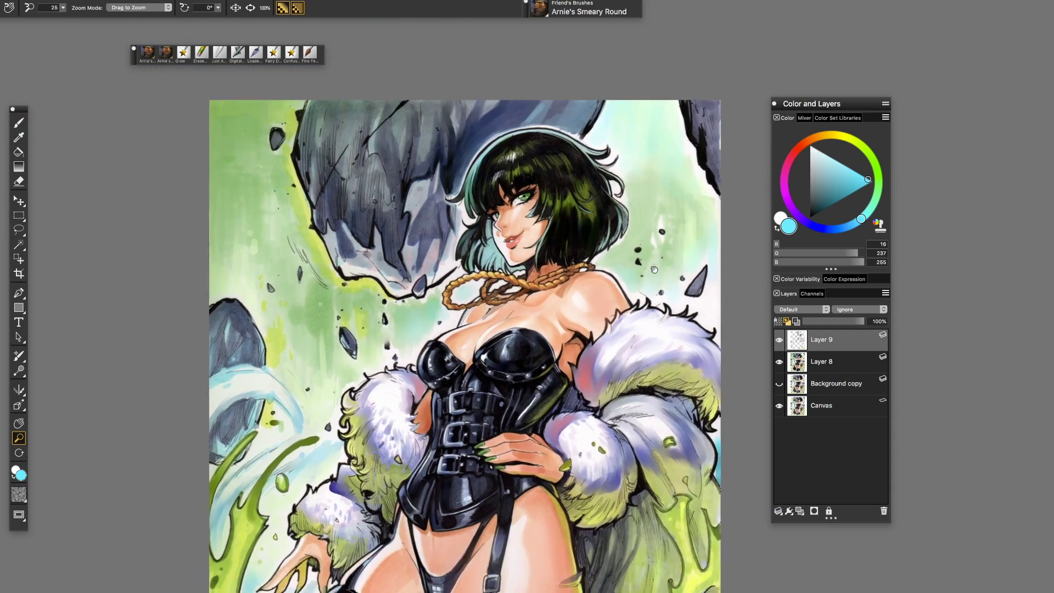
pyautogui.scroll(4, 576, 266)
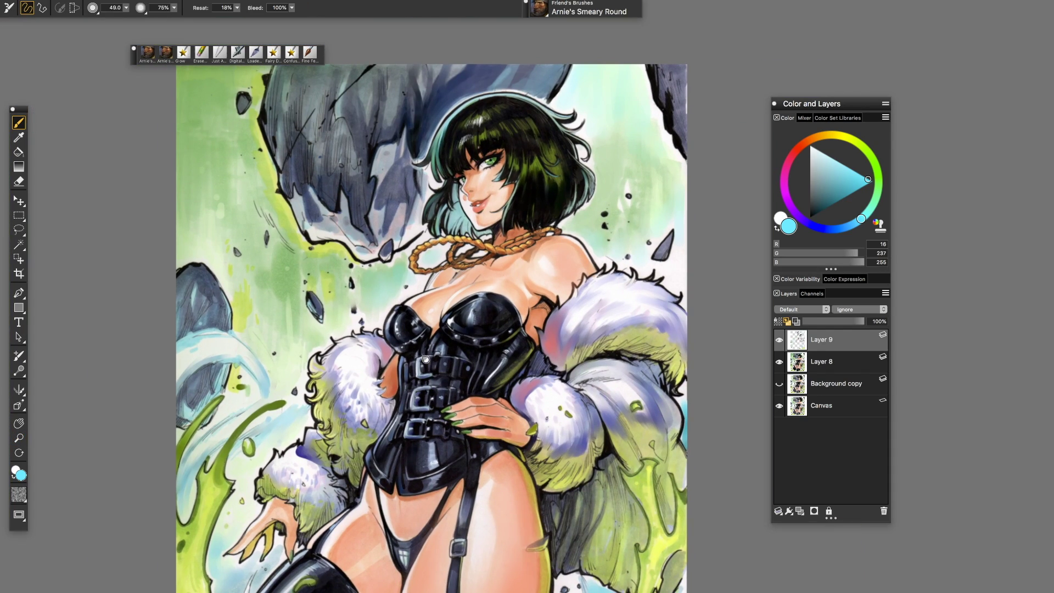
pyautogui.moveTo(426, 359); pyautogui.dragTo(458, 399)
pyautogui.keyDown('alt'); pyautogui.click(230, 132); pyautogui.keyUp('alt')
pyautogui.moveTo(231, 132)
pyautogui.mouseDown()
pyautogui.moveTo(263, 142)
pyautogui.moveTo(269, 186)
pyautogui.moveTo(219, 109)
pyautogui.mouseUp()
# Step: Paint pale yellow-green strokes in the left background and near the neck
pyautogui.keyDown('alt'); pyautogui.click(222, 133); pyautogui.keyUp('alt')
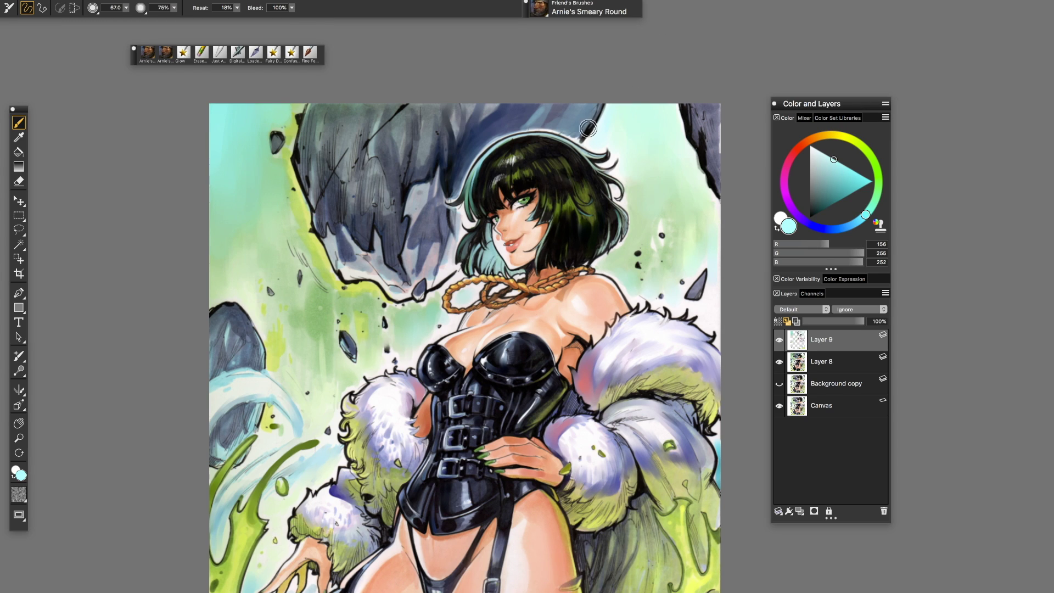
pyautogui.keyDown('alt'); pyautogui.click(256, 238); pyautogui.keyUp('alt')
pyautogui.moveTo(242, 241)
pyautogui.mouseDown()
pyautogui.moveTo(258, 187)
pyautogui.moveTo(285, 264)
pyautogui.mouseUp()
pyautogui.scroll(-3, 307, 286)
pyautogui.scroll(5, 408, 261)
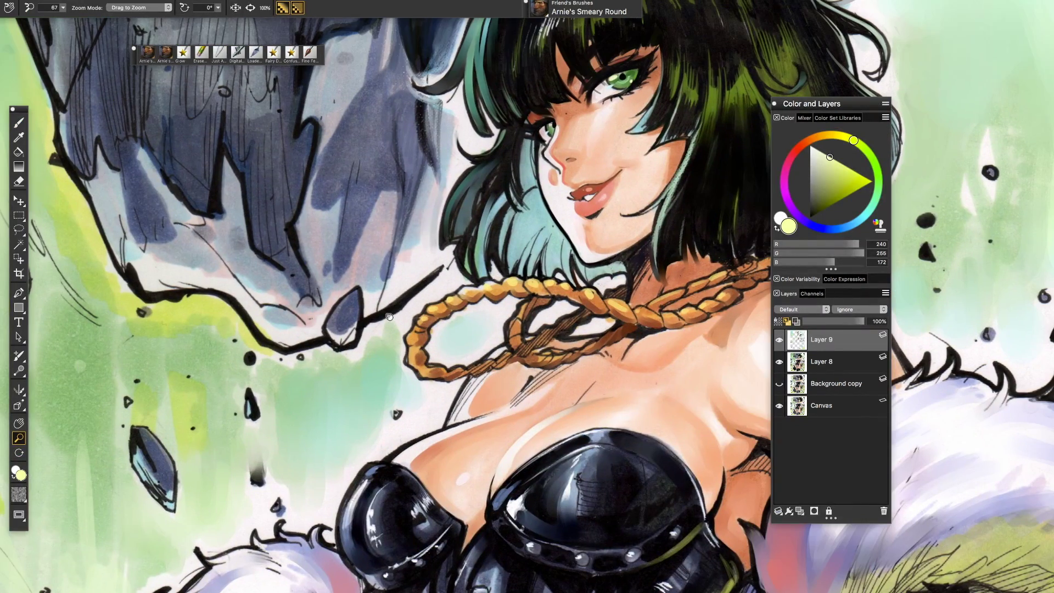
pyautogui.press('[')
pyautogui.press('[')
pyautogui.press('[')
pyautogui.keyDown('alt'); pyautogui.click(409, 236); pyautogui.keyUp('alt')
pyautogui.moveTo(378, 261); pyautogui.dragTo(365, 310)
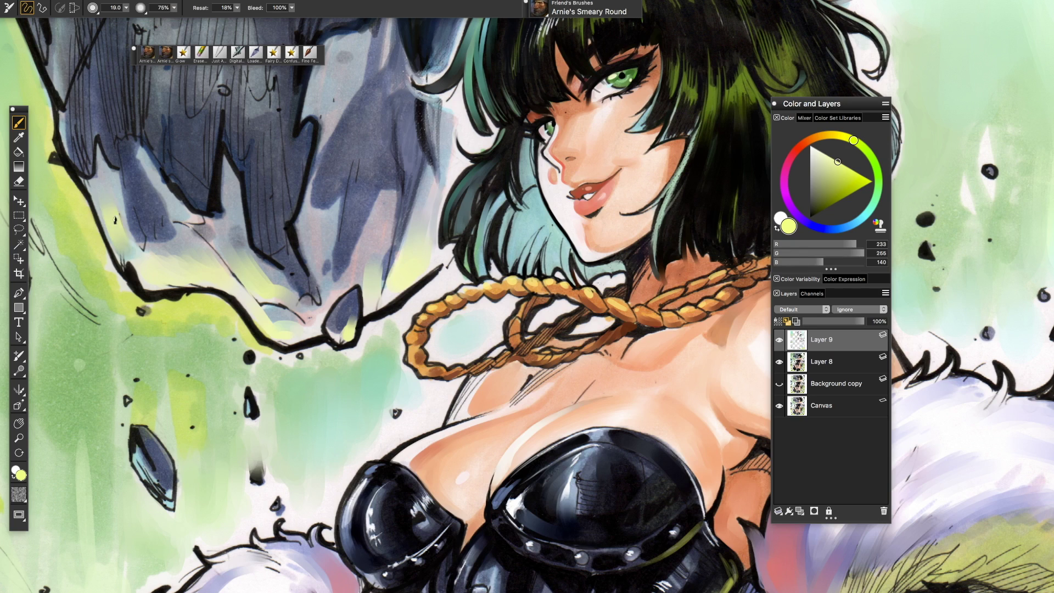
# Step: Smooth the dark rock with olive and grey-blue strokes using a larger brush
pyautogui.scroll(5, 126, 219)
pyautogui.moveTo(453, 241); pyautogui.dragTo(480, 341)
pyautogui.keyDown('alt'); pyautogui.click(469, 182); pyautogui.keyUp('alt')
pyautogui.press(']')
pyautogui.press(']')
pyautogui.moveTo(439, 126)
pyautogui.mouseDown()
pyautogui.moveTo(483, 330)
pyautogui.moveTo(423, 165)
pyautogui.mouseUp()
pyautogui.keyDown('alt'); pyautogui.click(481, 205); pyautogui.keyUp('alt')
pyautogui.scroll(-3, 481, 205)
# Step: Paint teal over the dark area beside the hair
pyautogui.keyDown('alt'); pyautogui.click(632, 186); pyautogui.keyUp('alt')
pyautogui.moveTo(610, 110)
pyautogui.mouseDown()
pyautogui.moveTo(648, 247)
pyautogui.moveTo(631, 110)
pyautogui.moveTo(664, 297)
pyautogui.mouseUp()
pyautogui.scroll(-5, 400, 115)
pyautogui.scroll(4, 411, 205)
# Step: Add light cyan strokes between the hair and background and left of the hair with a smaller brush
pyautogui.press('[')
pyautogui.press('[')
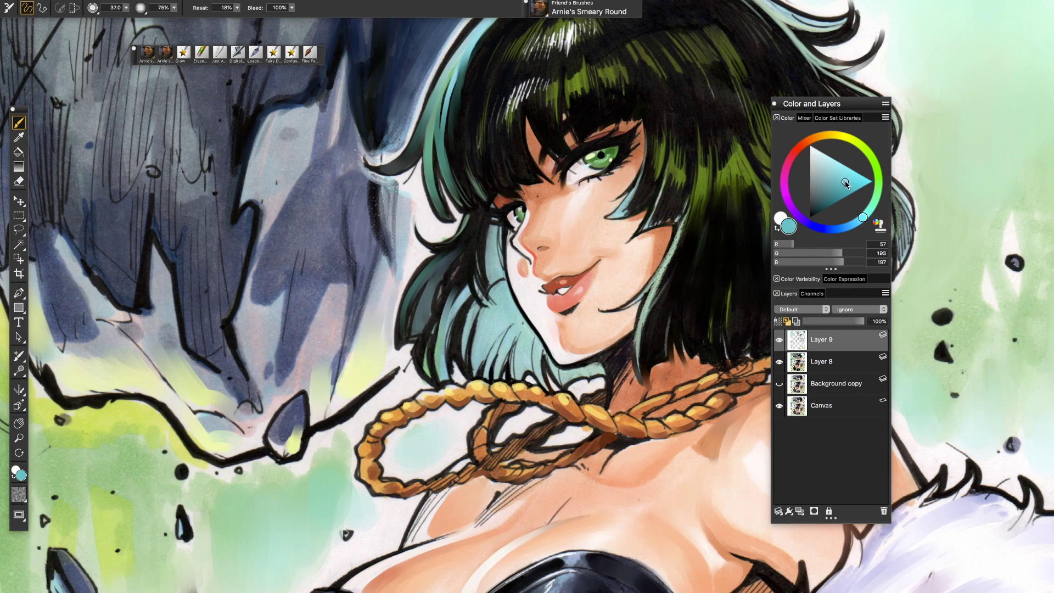
pyautogui.click(839, 162)
pyautogui.moveTo(402, 252); pyautogui.dragTo(421, 205)
pyautogui.press('[')
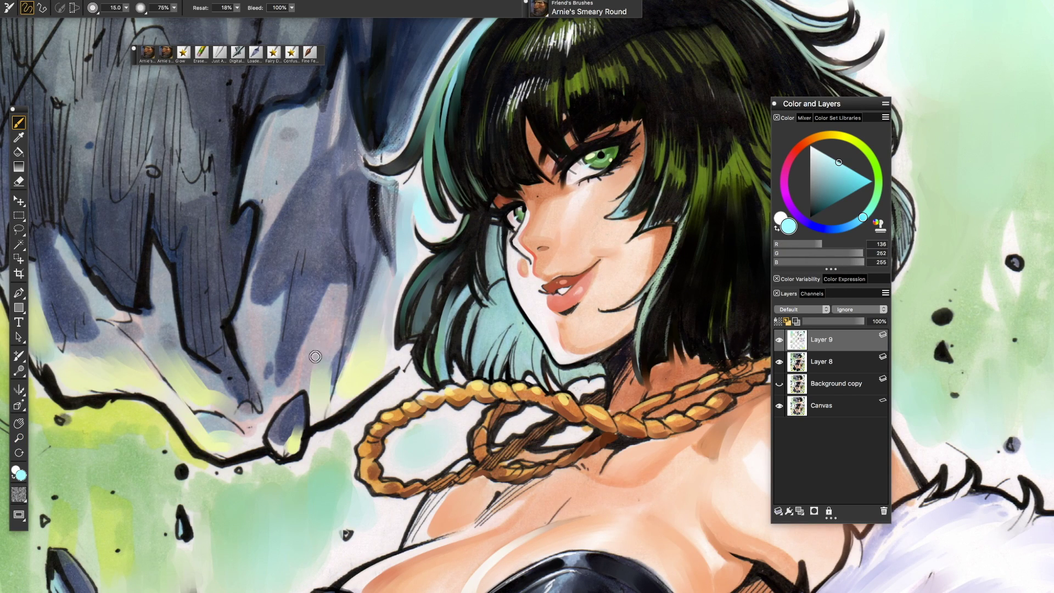
pyautogui.moveTo(315, 357)
pyautogui.mouseDown()
pyautogui.moveTo(345, 240)
pyautogui.moveTo(286, 152)
pyautogui.mouseUp()
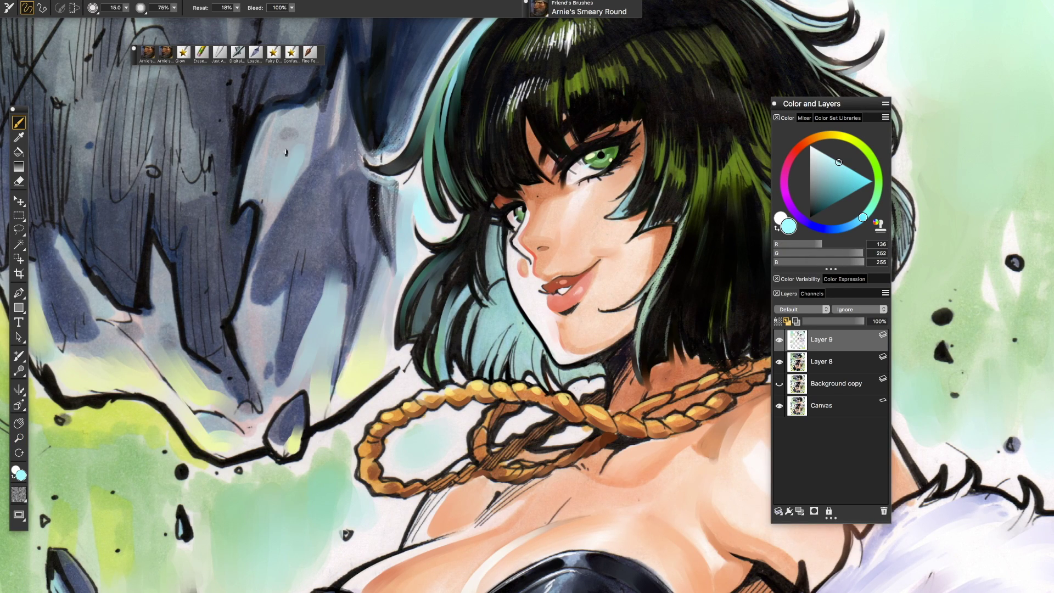
pyautogui.keyDown('alt'); pyautogui.click(378, 348); pyautogui.keyUp('alt')
pyautogui.press('m')
pyautogui.scroll(-5, 562, 353)
# Step: Add a new layer with its composite method set to Multiply
pyautogui.press('b')
pyautogui.keyDown('alt'); pyautogui.click(445, 220); pyautogui.keyUp('alt')
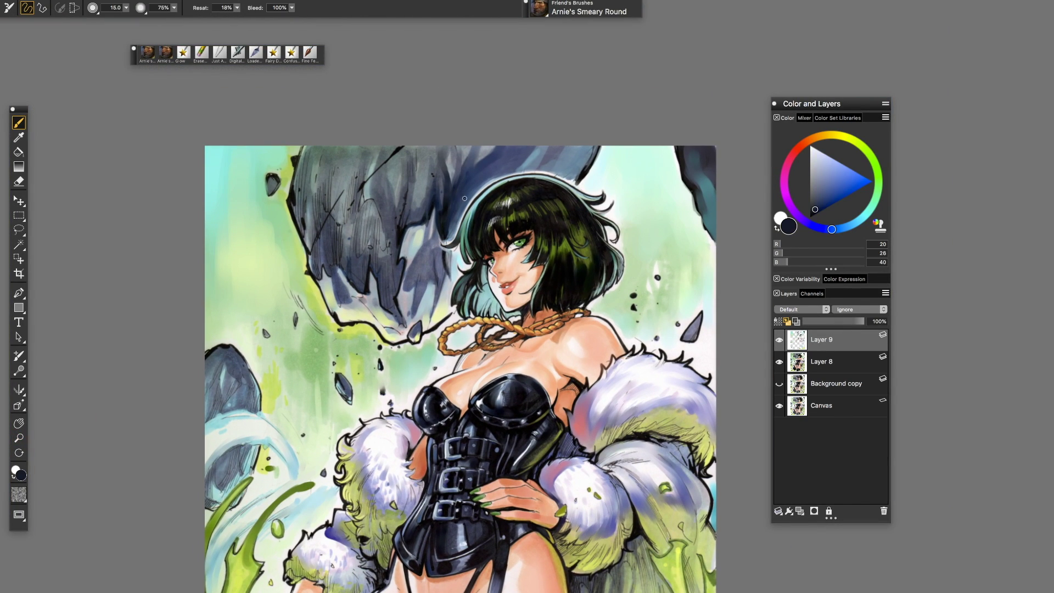
pyautogui.keyDown('ctrl'); pyautogui.click(442, 214); pyautogui.keyUp('ctrl')
pyautogui.click(800, 511)
pyautogui.click(801, 309)
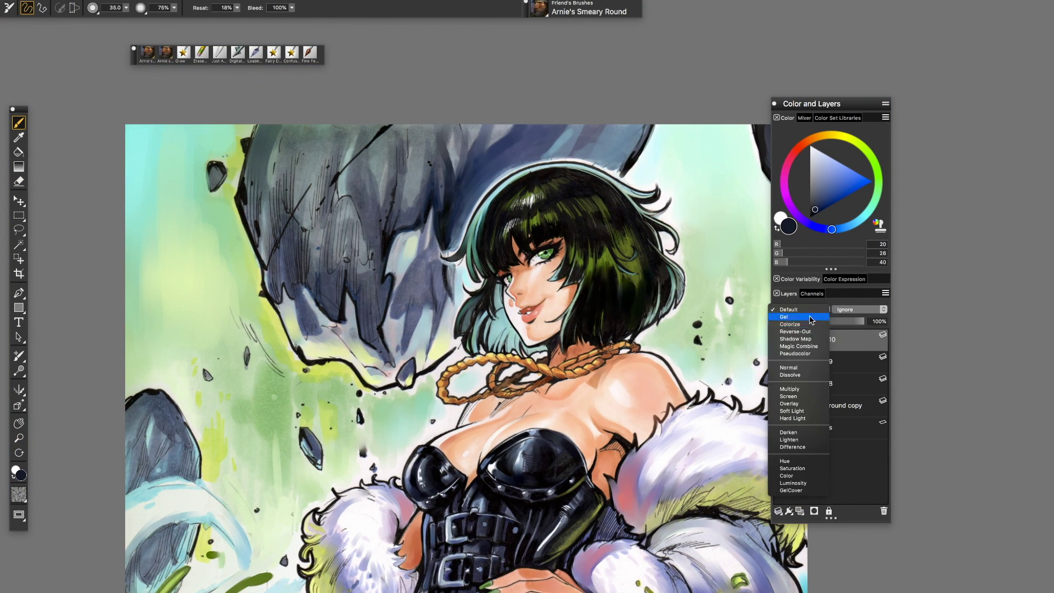
pyautogui.click(796, 385)
# Step: Shade the top rock in grey, then darken the top and left rocks with blue strokes
pyautogui.click(810, 194)
pyautogui.moveTo(352, 137); pyautogui.dragTo(254, 200)
pyautogui.keyDown('alt'); pyautogui.click(275, 214); pyautogui.keyUp('alt')
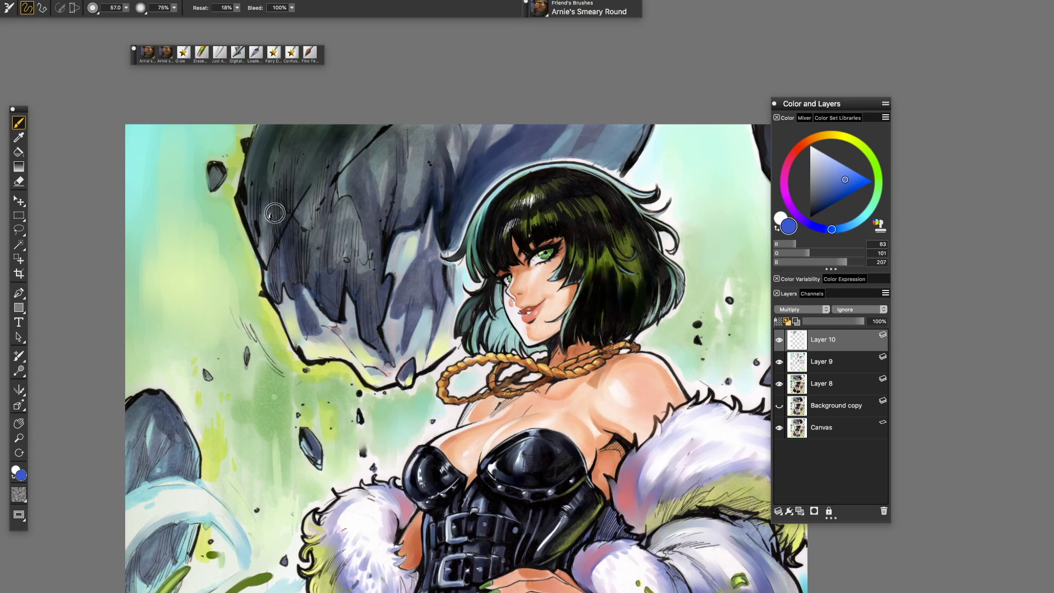
pyautogui.moveTo(329, 143); pyautogui.dragTo(417, 263)
pyautogui.moveTo(439, 362); pyautogui.dragTo(456, 120)
pyautogui.moveTo(148, 126); pyautogui.dragTo(215, 148)
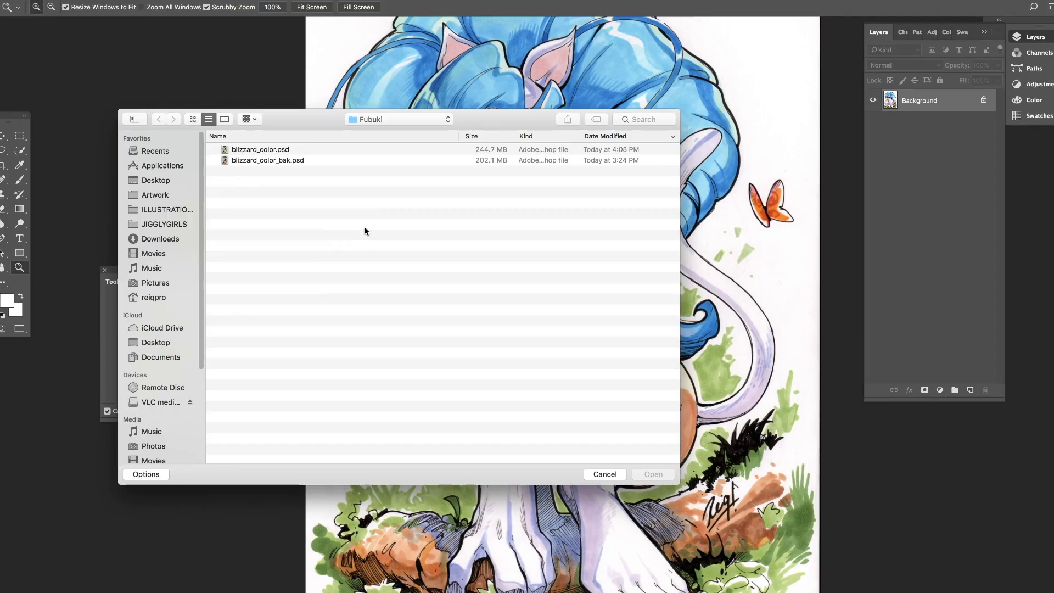
# Step: Open the layered Fubuki PSD and merge Layers 10, 9 and 8 into one
pyautogui.click(235, 146)
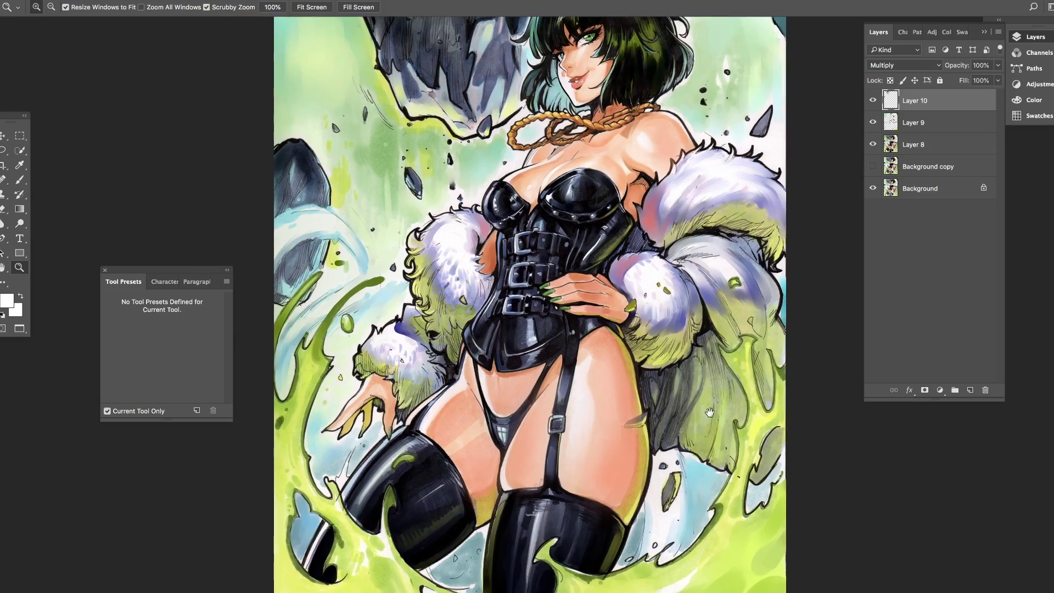
pyautogui.moveTo(710, 411); pyautogui.dragTo(698, 454)
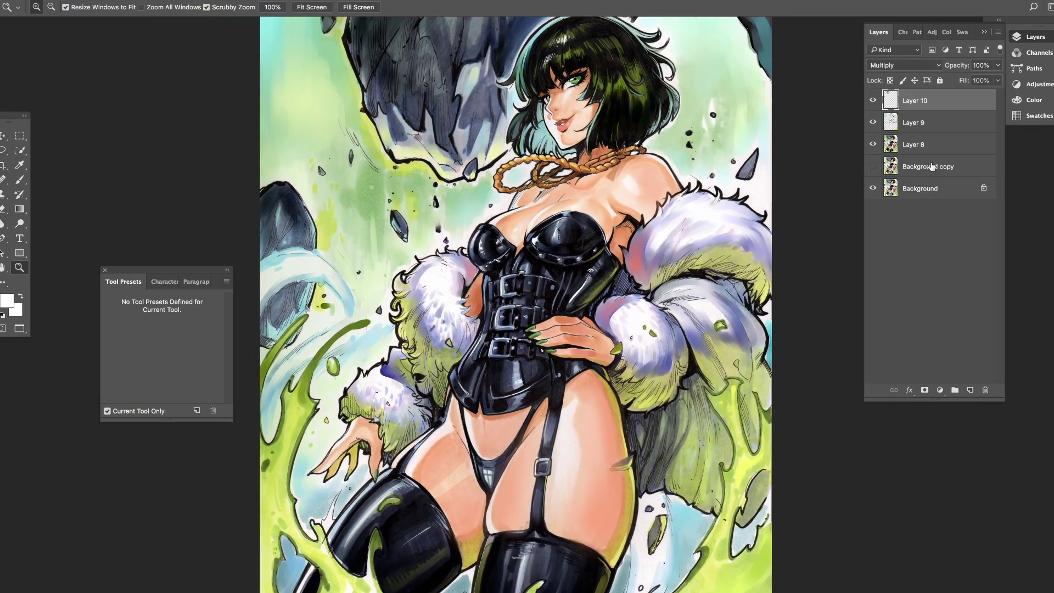
pyautogui.keyDown('shift'); pyautogui.click(933, 144); pyautogui.keyUp('shift')
pyautogui.hotkey('ctrl', 'e')
# Step: Toggle Layer 10 on and off to compare, leaving Layer 10 and Background copy visible
pyautogui.keyDown('alt'); pyautogui.click(705, 254); pyautogui.keyUp('alt')
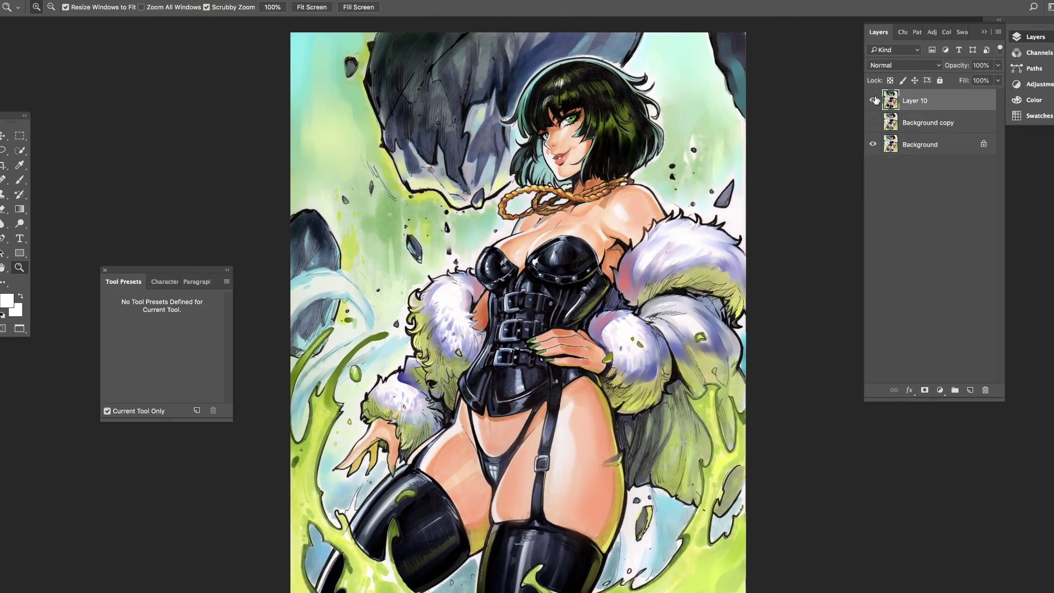
pyautogui.click(873, 101)
pyautogui.click(872, 101)
pyautogui.click(873, 101)
pyautogui.click(874, 104)
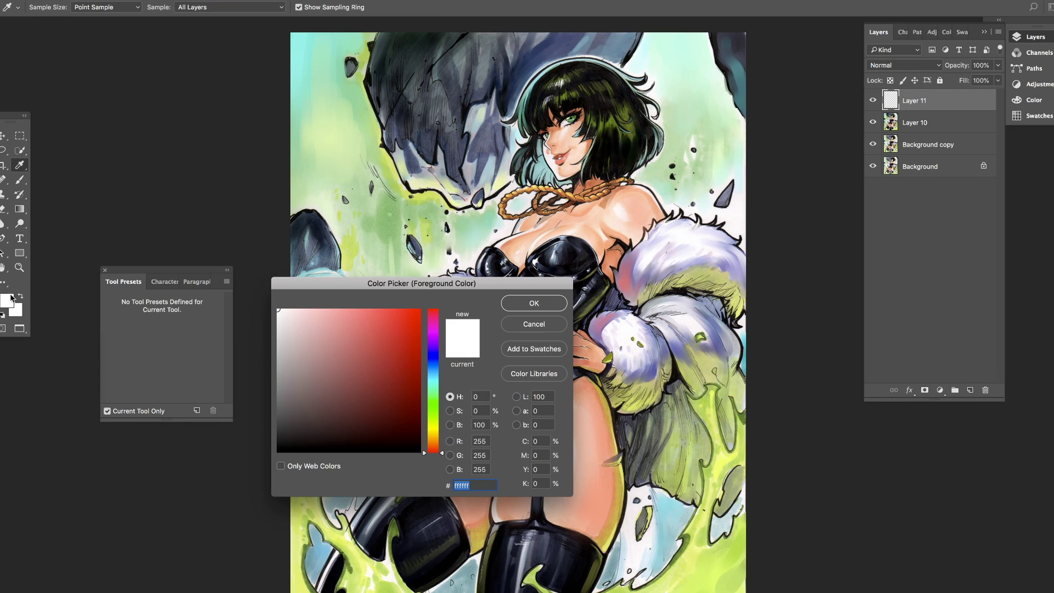
# Step: On a new layer, lay a light blue gradient over the top and set it to Hard Light
pyautogui.click(435, 376)
pyautogui.click(534, 301)
pyautogui.moveTo(494, 39); pyautogui.dragTo(494, 247)
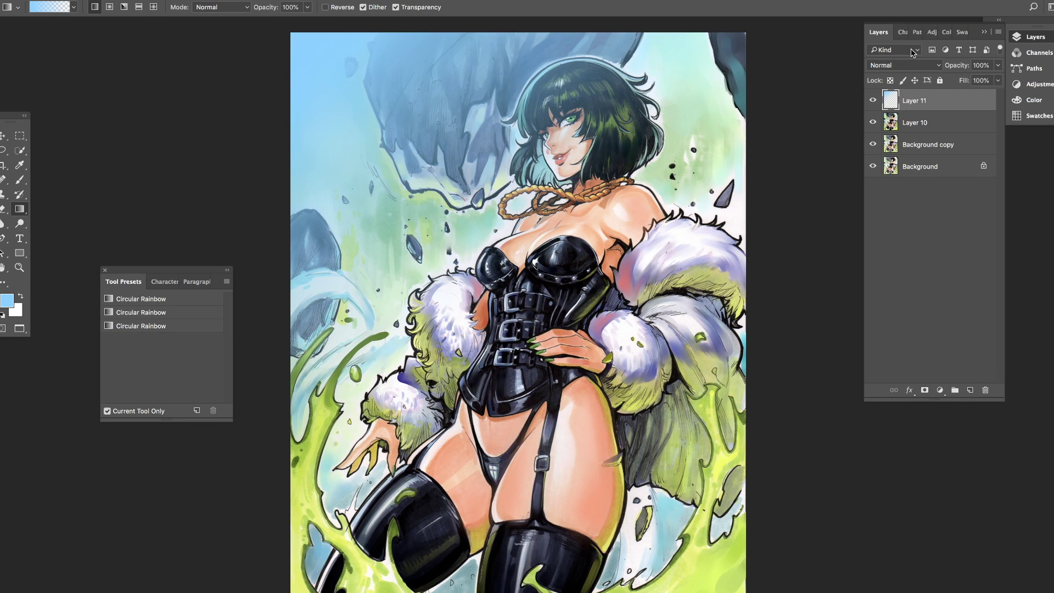
pyautogui.click(903, 65)
pyautogui.click(889, 192)
pyautogui.click(900, 64)
pyautogui.click(887, 63)
pyautogui.click(901, 65)
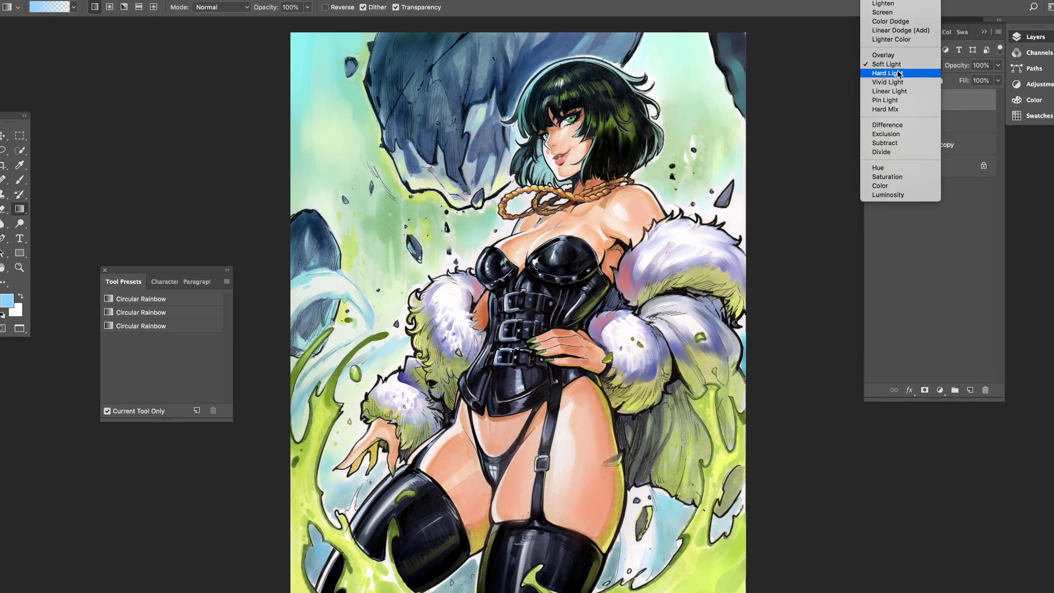
pyautogui.click(886, 73)
# Step: Add another new layer set to Multiply blend mode
pyautogui.press('e')
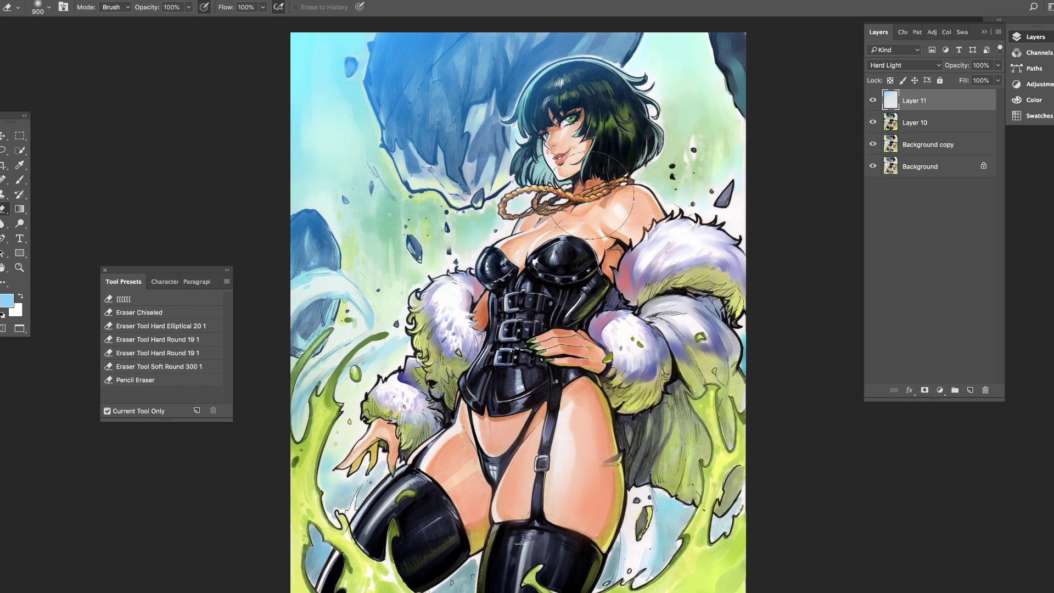
pyautogui.scroll(-3, 643, 317)
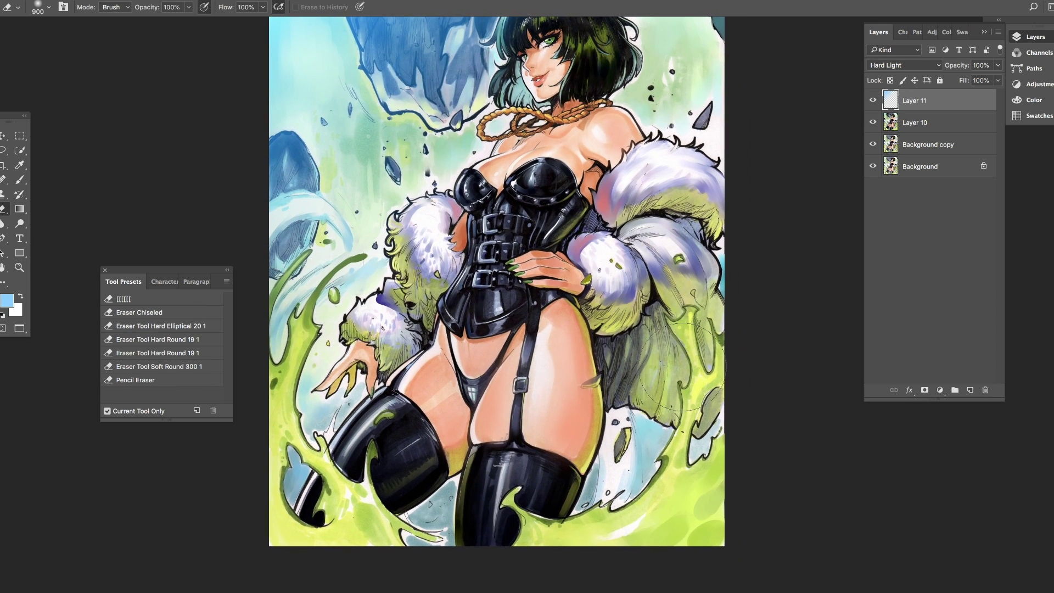
pyautogui.click(970, 389)
pyautogui.click(903, 64)
pyautogui.click(884, 93)
# Step: Paint dark blue multiply shading across the lower artwork with a large, lower-opacity brush
pyautogui.press('b')
pyautogui.click(5, 301)
pyautogui.click(537, 301)
pyautogui.press(']')
pyautogui.press(']')
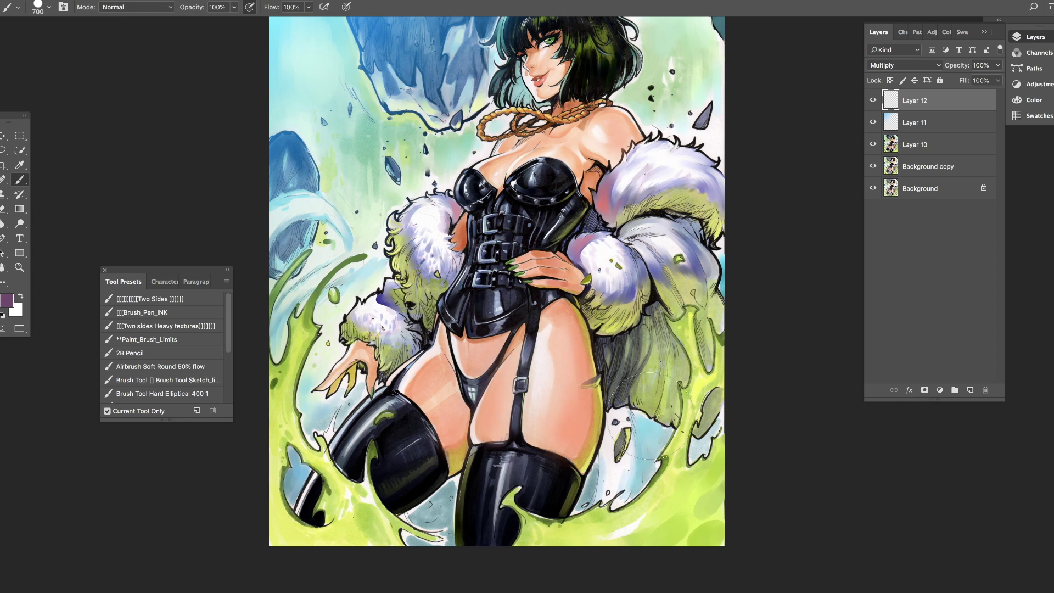
pyautogui.press(']')
pyautogui.press(']')
pyautogui.press(']')
pyautogui.press(']')
pyautogui.keyDown('alt'); pyautogui.click(384, 384); pyautogui.keyUp('alt')
pyautogui.press('9')
pyautogui.press('2')
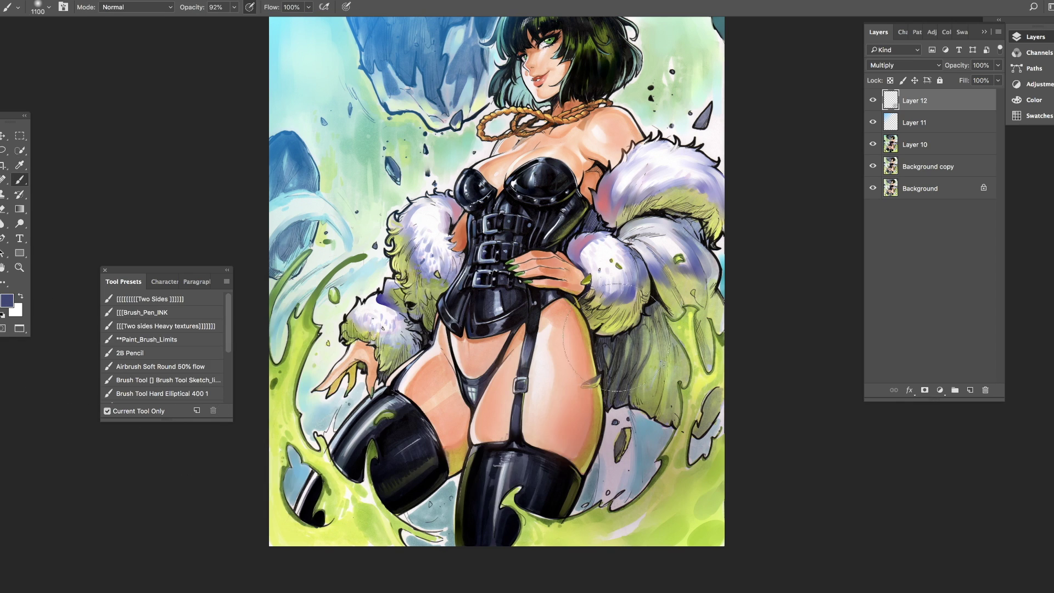
pyautogui.moveTo(631, 466); pyautogui.dragTo(309, 364)
# Step: Add further purple-blue multiply strokes across the lower artwork
pyautogui.click(6, 300)
pyautogui.click(536, 301)
pyautogui.moveTo(632, 494)
pyautogui.mouseDown()
pyautogui.moveTo(308, 494)
pyautogui.moveTo(307, 329)
pyautogui.moveTo(645, 406)
pyautogui.mouseUp()
pyautogui.click(3, 296)
pyautogui.click(536, 301)
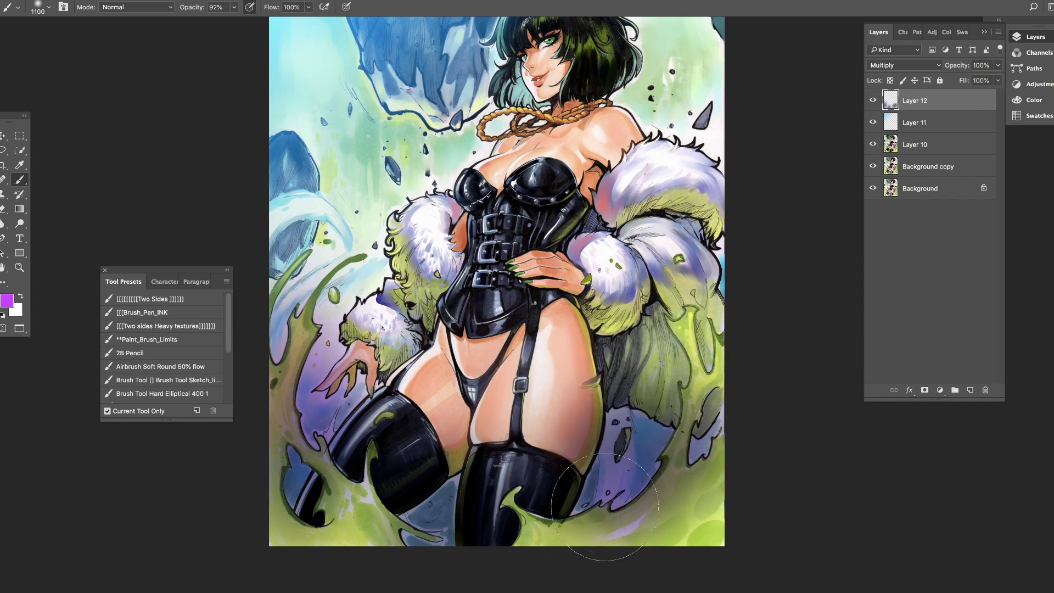
# Step: Erase excess tint from the lower areas, the legs and the lower-left edge
pyautogui.press('e')
pyautogui.moveTo(340, 472)
pyautogui.mouseDown()
pyautogui.moveTo(286, 356)
pyautogui.moveTo(658, 505)
pyautogui.moveTo(700, 368)
pyautogui.moveTo(637, 522)
pyautogui.moveTo(714, 456)
pyautogui.moveTo(620, 527)
pyautogui.moveTo(687, 316)
pyautogui.moveTo(697, 472)
pyautogui.mouseUp()
pyautogui.press(']')
pyautogui.press(']')
pyautogui.press(']')
pyautogui.press(']')
pyautogui.press(']')
pyautogui.press(']')
pyautogui.press(']')
pyautogui.press('[')
pyautogui.press('[')
pyautogui.press('[')
pyautogui.press('[')
pyautogui.press('[')
pyautogui.press('[')
pyautogui.press('[')
pyautogui.moveTo(351, 516)
pyautogui.mouseDown()
pyautogui.moveTo(325, 434)
pyautogui.moveTo(309, 452)
pyautogui.moveTo(301, 333)
pyautogui.moveTo(288, 373)
pyautogui.moveTo(357, 533)
pyautogui.moveTo(331, 383)
pyautogui.mouseUp()
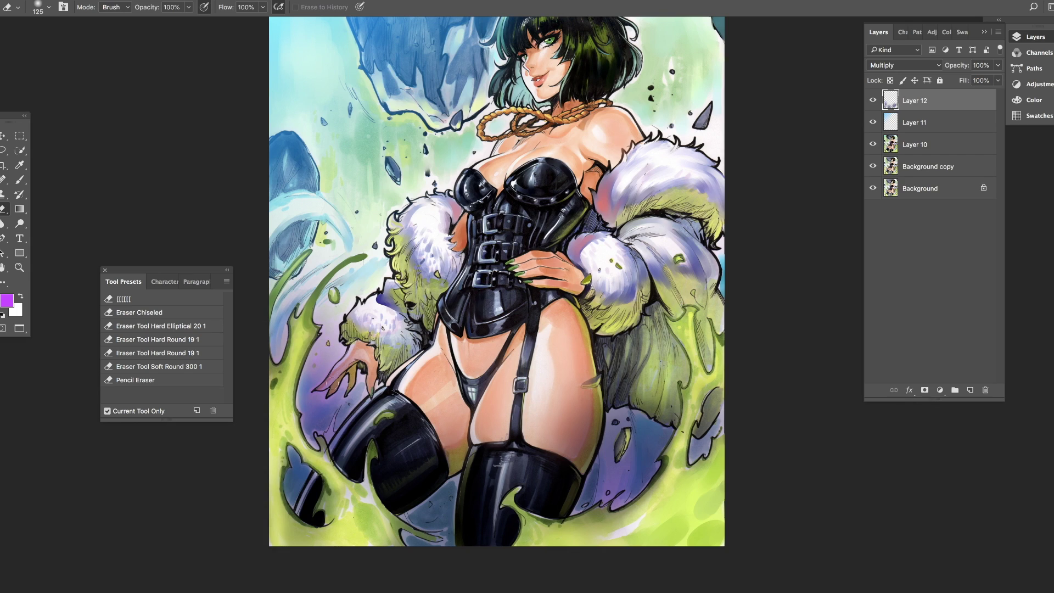
pyautogui.press('b')
pyautogui.hotkey('ctrl', '+')
pyautogui.hotkey('ctrl', '+')
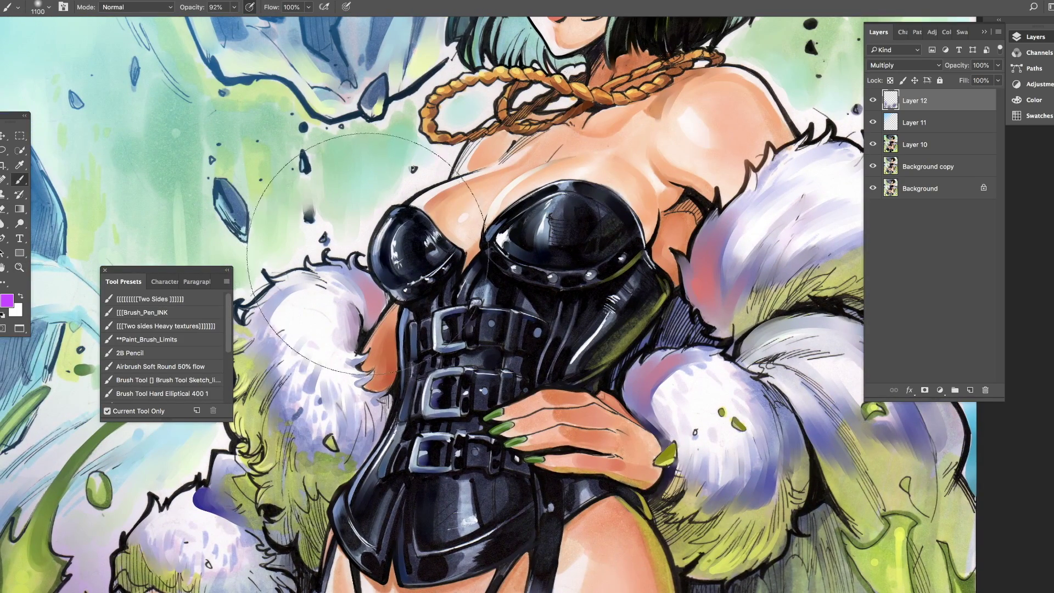
# Step: Add a new layer and paint a light-blue highlight on the left corset cup
pyautogui.keyDown('alt'); pyautogui.click(431, 196); pyautogui.keyUp('alt')
pyautogui.keyDown('alt'); pyautogui.click(421, 399); pyautogui.keyUp('alt')
pyautogui.hotkey('ctrl', 'shift', 'alt', 'n')
pyautogui.press(']')
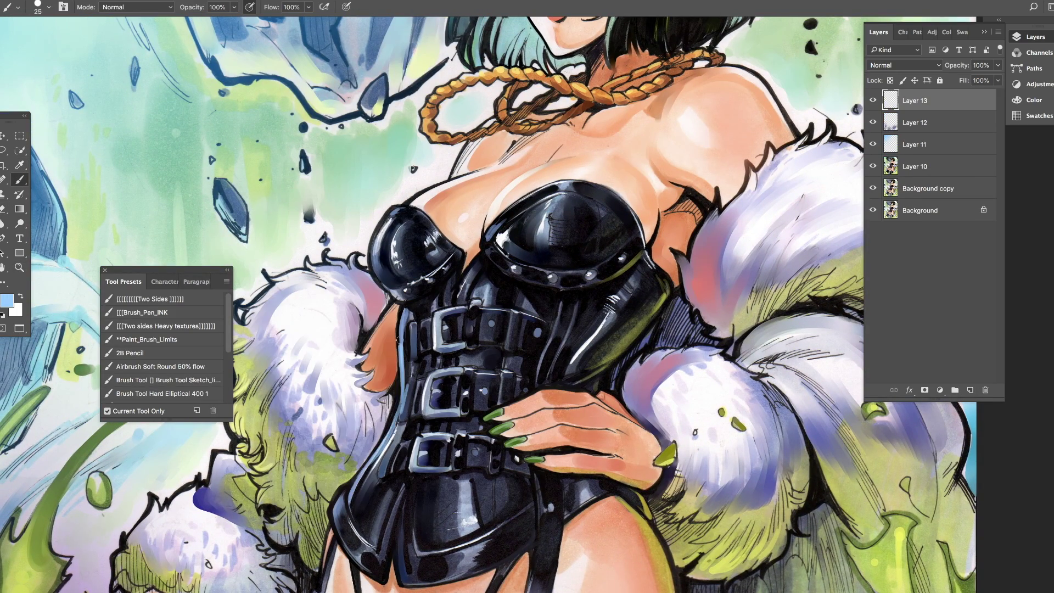
pyautogui.scroll(3, 379, 236)
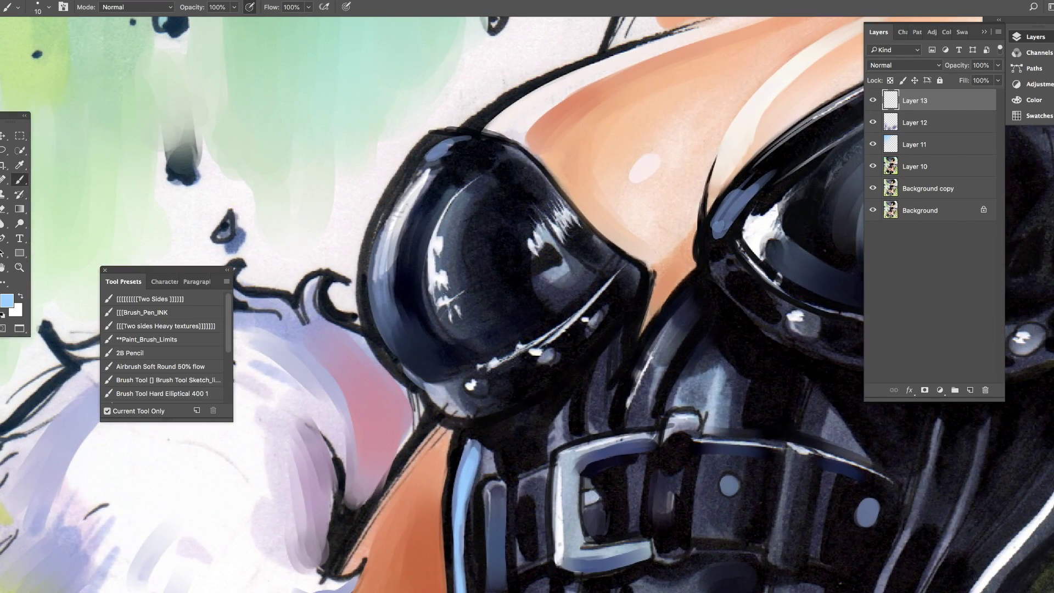
pyautogui.moveTo(384, 319); pyautogui.dragTo(417, 176)
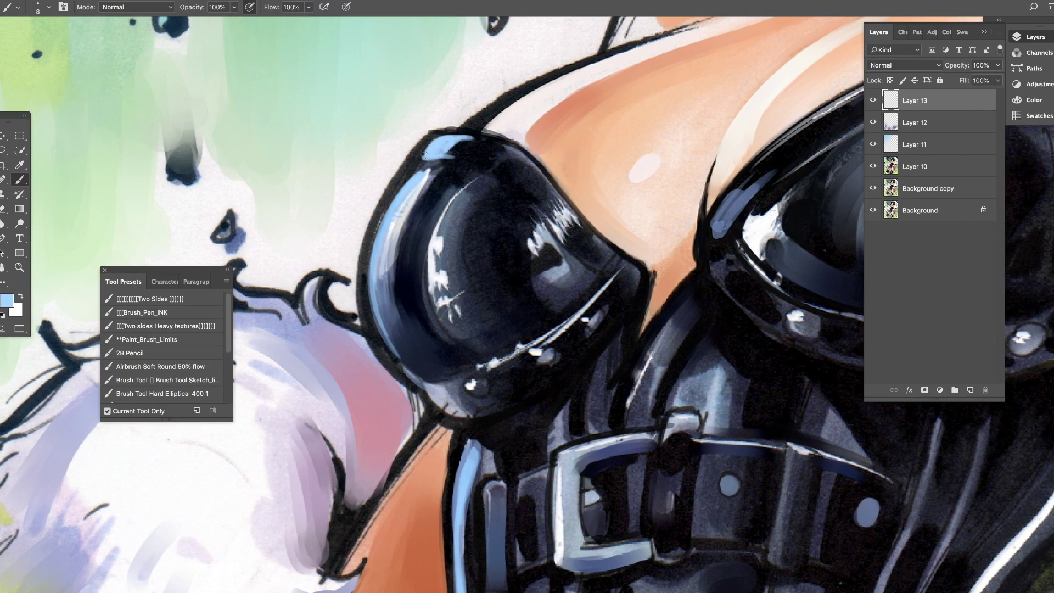
# Step: Brush light-blue highlights along both cup edges and near the belt buckles
pyautogui.moveTo(390, 211); pyautogui.dragTo(379, 346)
pyautogui.hscroll(5, 439, 274)
pyautogui.scroll(1, 439, 275)
pyautogui.moveTo(515, 245); pyautogui.dragTo(485, 293)
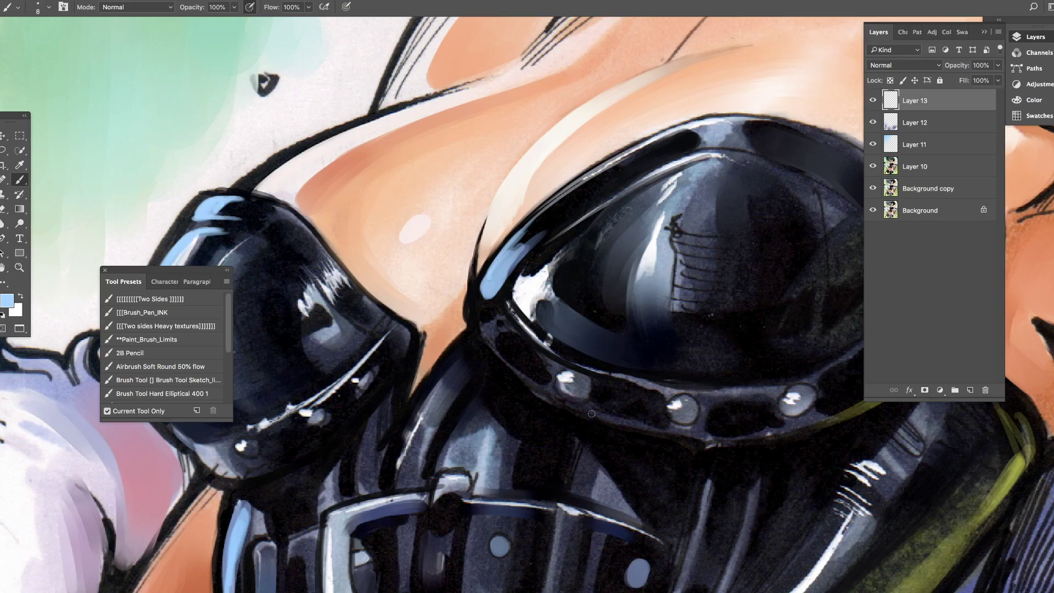
pyautogui.scroll(-10, 494, 274)
pyautogui.hscroll(-2, 494, 274)
pyautogui.moveTo(327, 387); pyautogui.dragTo(348, 359)
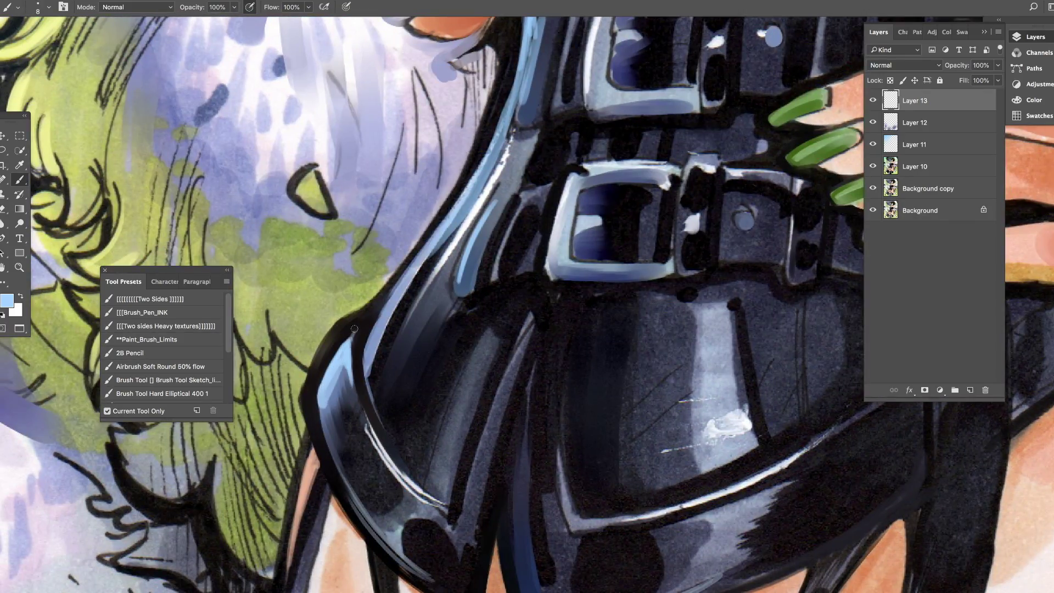
pyautogui.scroll(-10, 354, 329)
pyautogui.scroll(8, 301, 334)
# Step: Darken the cup and its rim edges with black strokes
pyautogui.press('z')
pyautogui.hotkey('ctrl', '0')
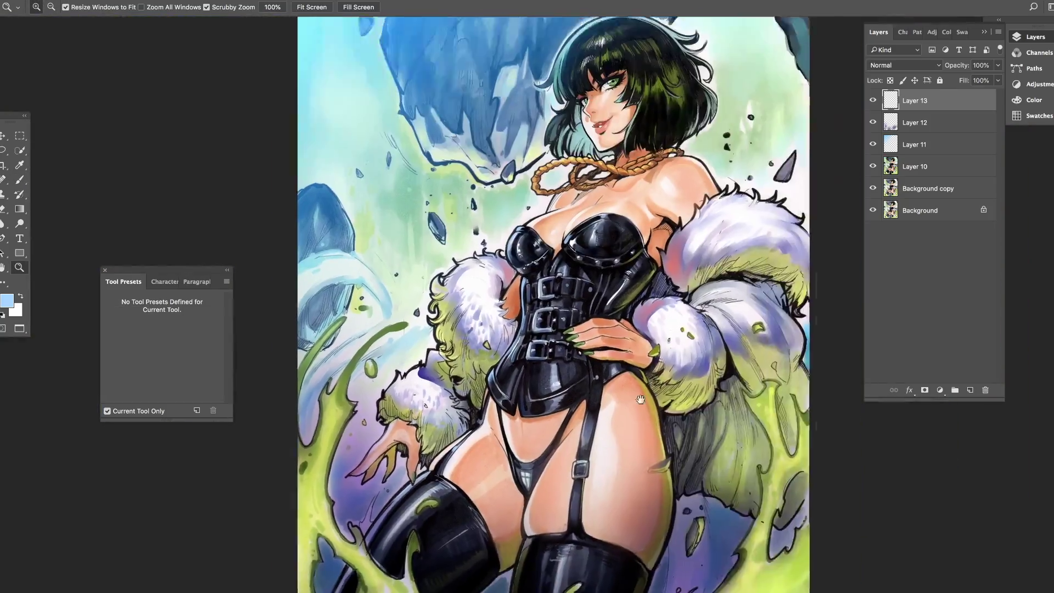
pyautogui.scroll(10, 640, 399)
pyautogui.press('b')
pyautogui.moveTo(511, 99); pyautogui.dragTo(584, 272)
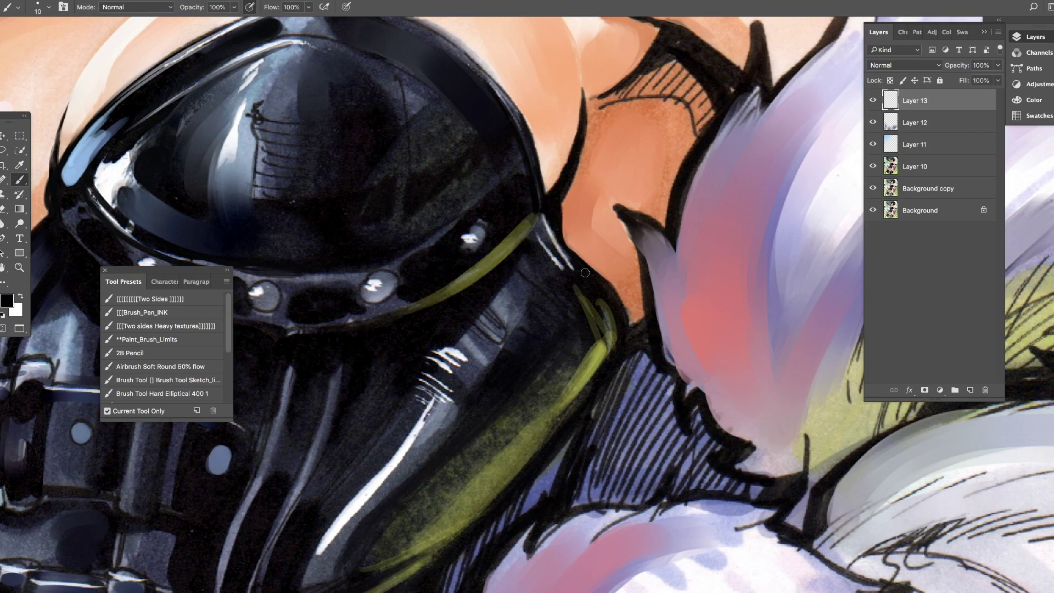
pyautogui.moveTo(551, 227); pyautogui.dragTo(524, 315)
pyautogui.hscroll(-5, 548, 274)
pyautogui.scroll(1, 549, 275)
pyautogui.moveTo(418, 310); pyautogui.dragTo(547, 323)
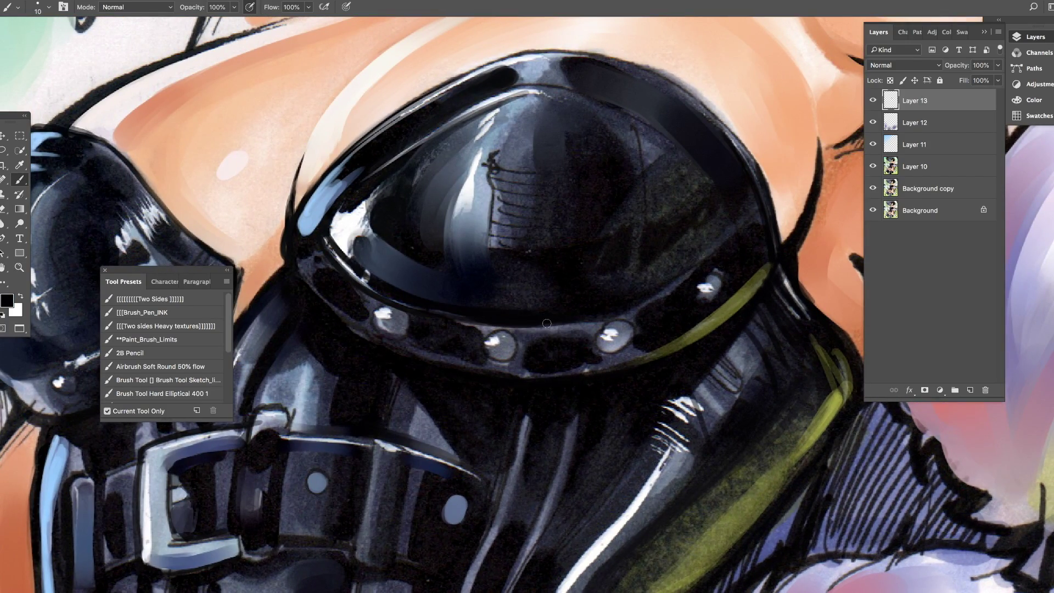
pyautogui.scroll(6, 304, 290)
# Step: Pick dark red and work the thin line along the cleavage with a slightly smaller brush
pyautogui.click(6, 301)
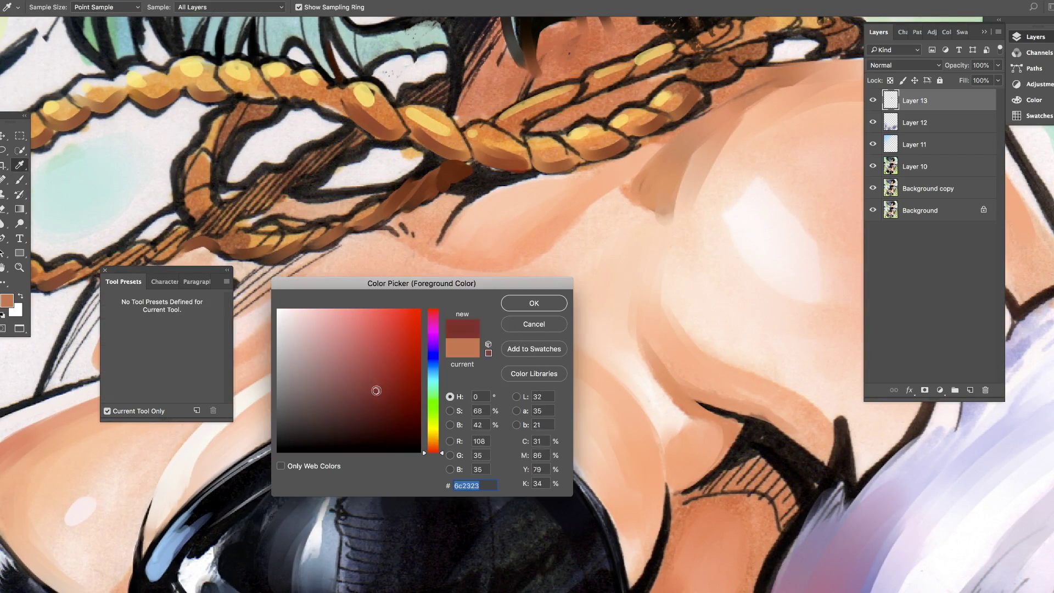
pyautogui.press('Return')
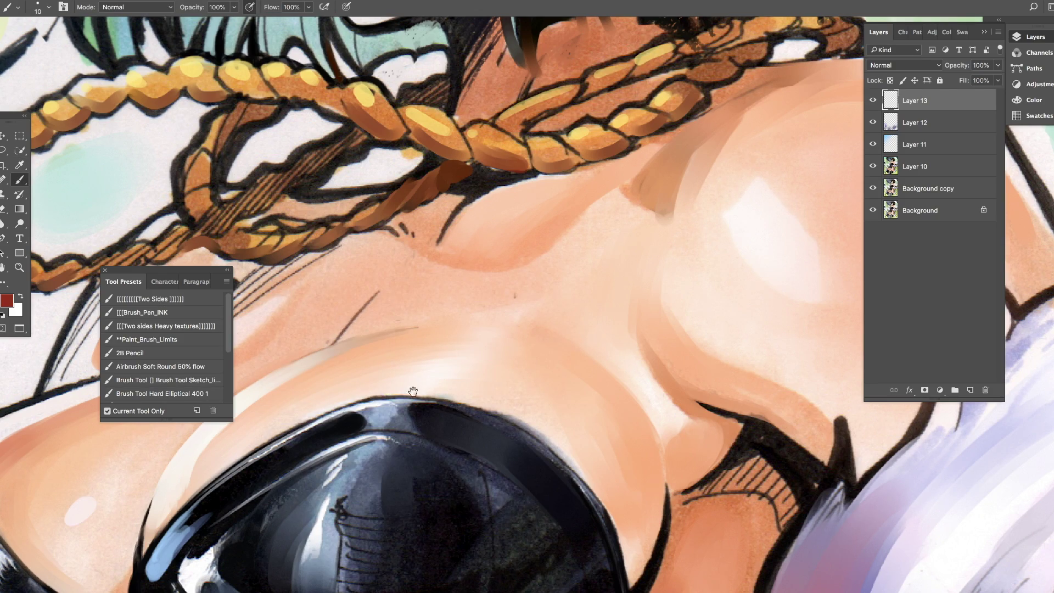
pyautogui.moveTo(413, 392); pyautogui.dragTo(569, 325)
pyautogui.press('[')
pyautogui.press('[')
pyautogui.moveTo(410, 403); pyautogui.dragTo(693, 365)
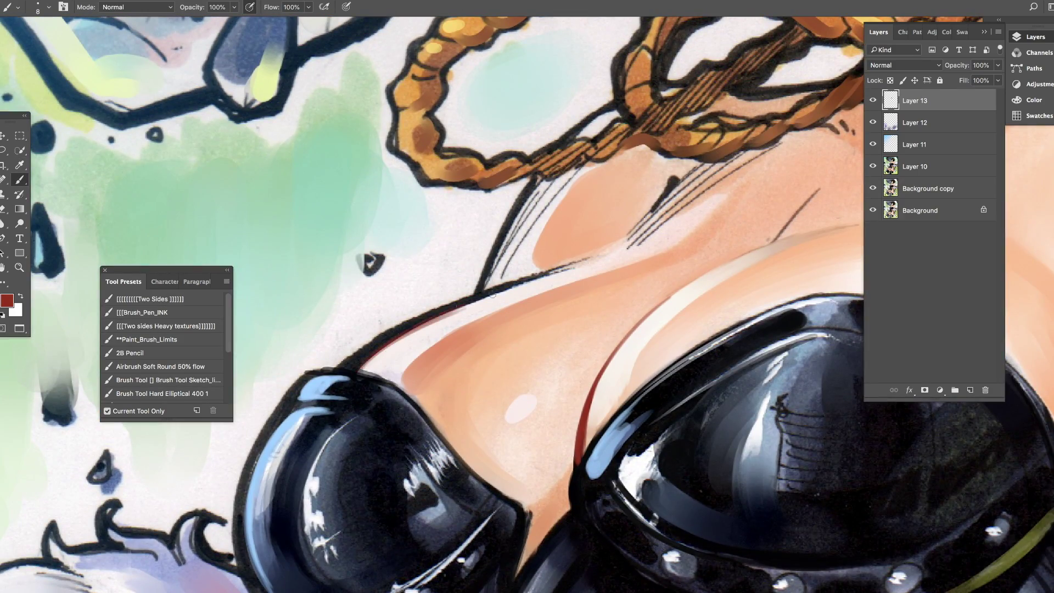
pyautogui.scroll(-5, 492, 294)
pyautogui.press('e')
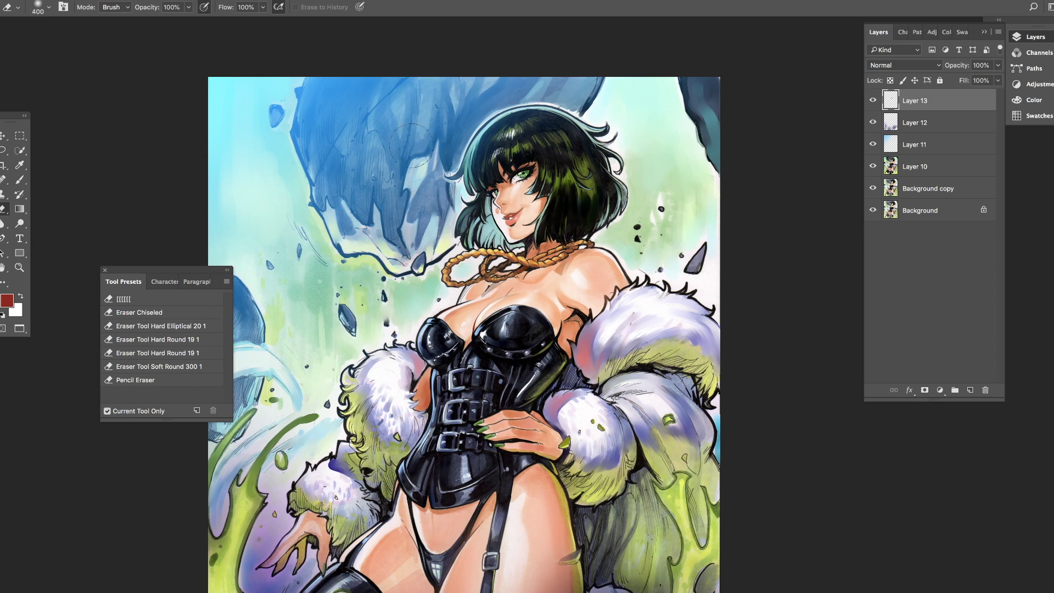
# Step: Erase shading on Layer 11 with a smaller eraser, then hide Layer 12 to compare the lighting
pyautogui.click(926, 144)
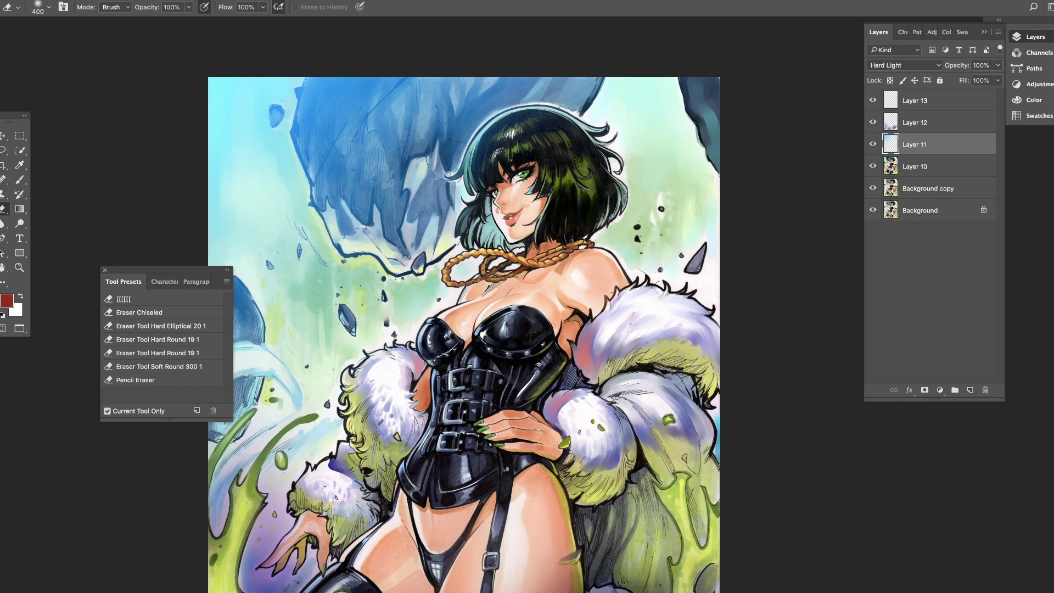
pyautogui.press('[')
pyautogui.press('[')
pyautogui.moveTo(828, 377); pyautogui.dragTo(807, 185)
pyautogui.hotkey('alt', ']')
pyautogui.click(873, 123)
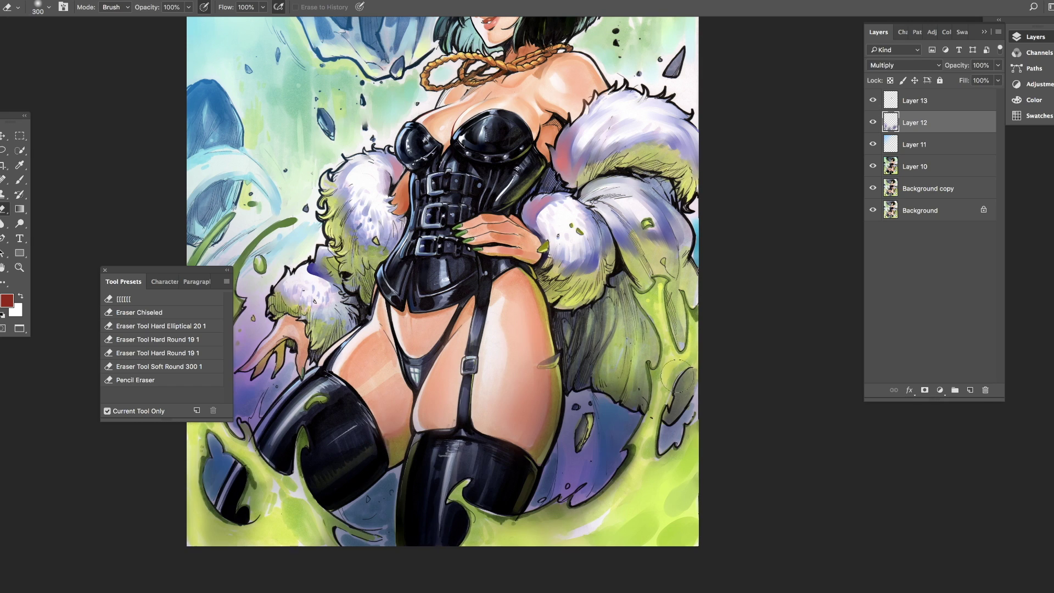
pyautogui.press(']')
pyautogui.press(']')
pyautogui.moveTo(613, 253)
pyautogui.mouseDown()
pyautogui.moveTo(673, 382)
pyautogui.moveTo(659, 407)
pyautogui.mouseUp()
# Step: Add Layer 14 and reset the painting colours to black and white
pyautogui.hotkey('ctrl', 'shift', 'alt', 'n')
pyautogui.press('b')
pyautogui.click(6, 300)
pyautogui.press('Escape')
pyautogui.press('d')
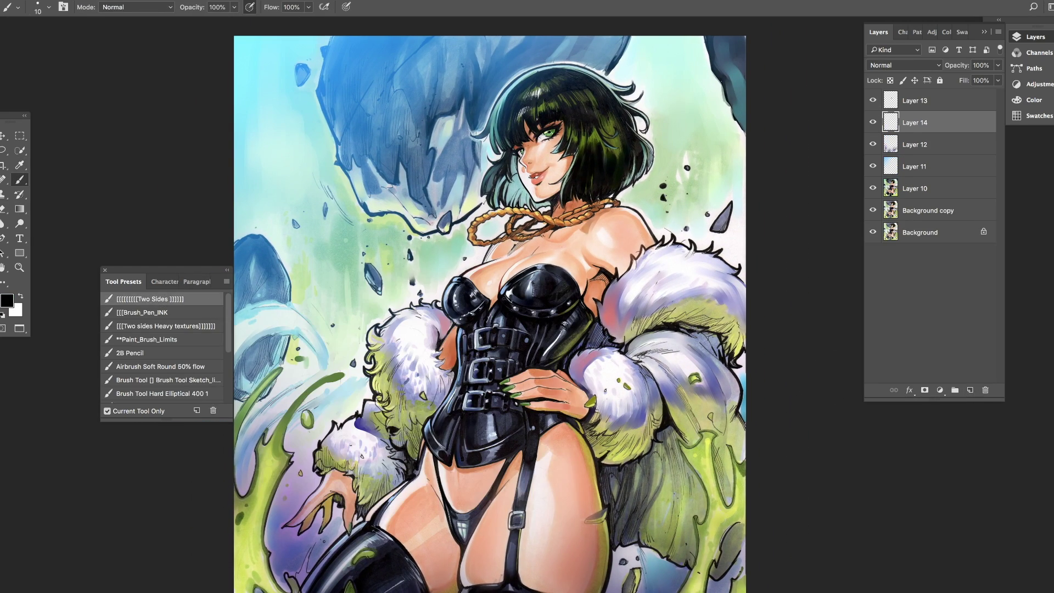
pyautogui.press(']')
pyautogui.press(']')
pyautogui.press(']')
pyautogui.press(']')
pyautogui.press(']')
pyautogui.press('x')
# Step: Choose a pale blue painting colour with a slightly smaller brush
pyautogui.click(6, 301)
pyautogui.click(386, 63)
pyautogui.press('Return')
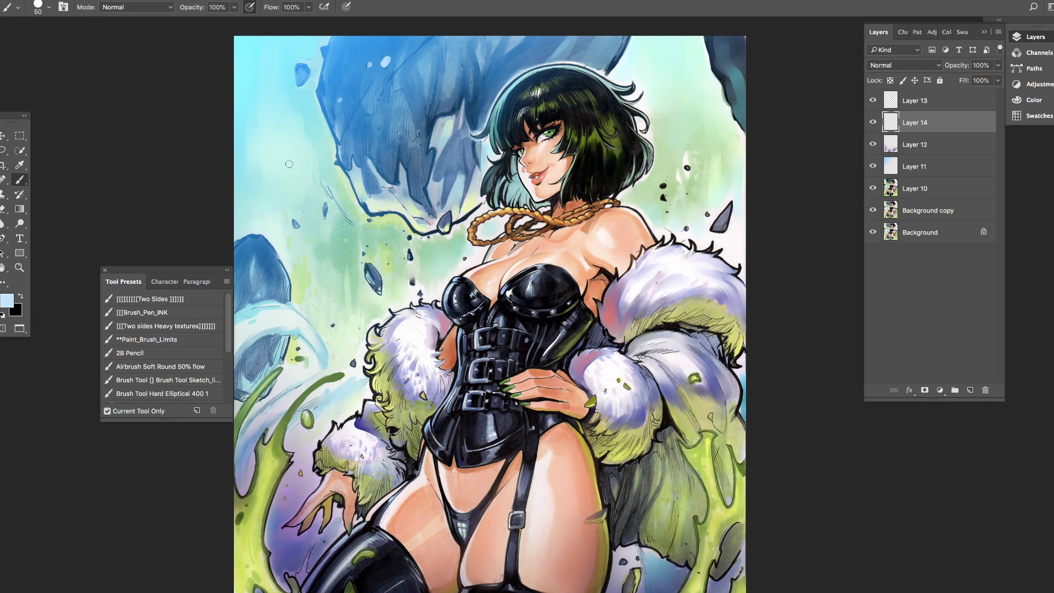
pyautogui.press('[')
pyautogui.scroll(-5, 712, 107)
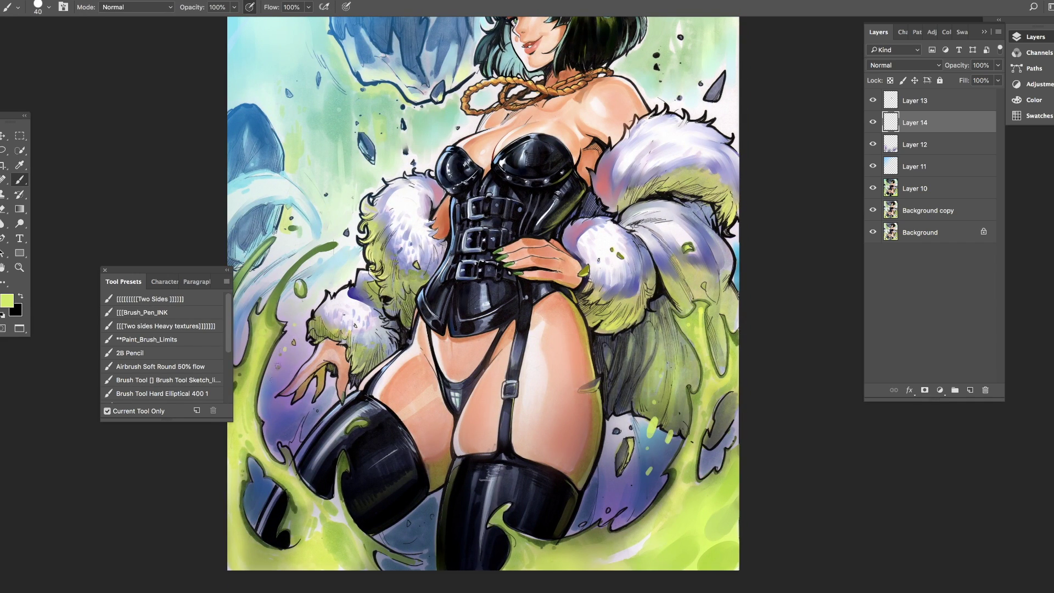
pyautogui.scroll(-2, 592, 318)
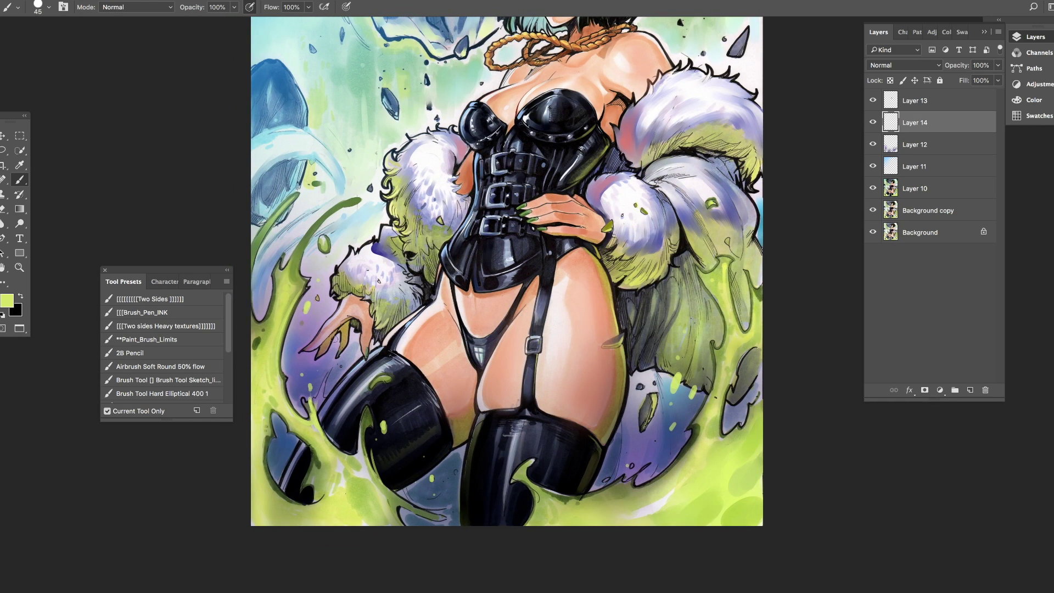
pyautogui.scroll(10, 659, 451)
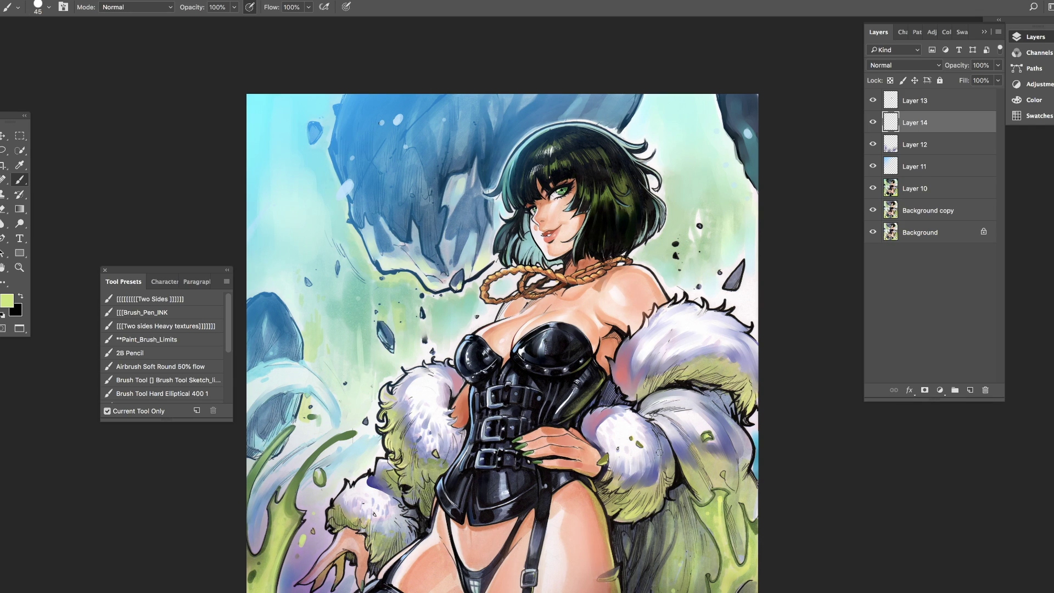
# Step: Duplicate Layer 10 and merge it with the paint layers into Layer 13
pyautogui.press('z')
pyautogui.click(461, 346)
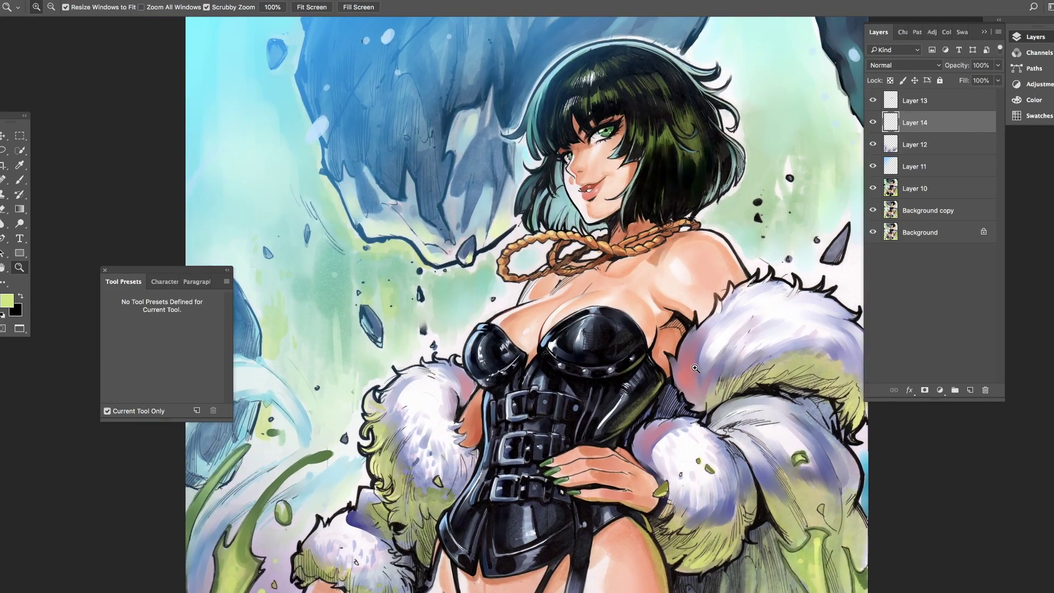
pyautogui.rightClick(914, 188)
pyautogui.click(829, 108)
pyautogui.press('Return')
pyautogui.hotkey('ctrl', 'e')
pyautogui.hotkey('ctrl', '0')
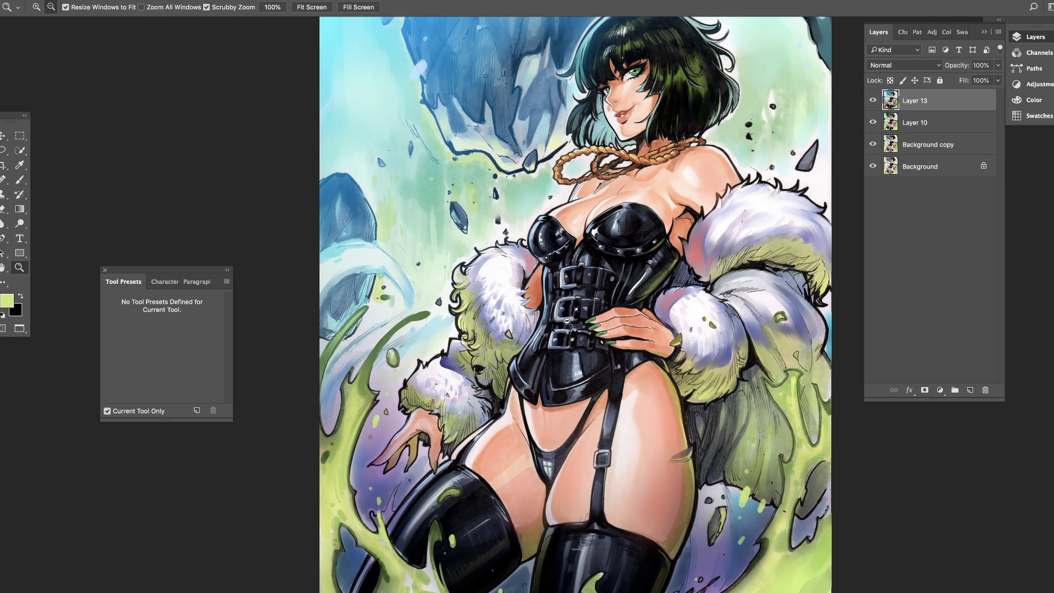
# Step: Add two new layers, setting one to Multiply with a blue painting colour
pyautogui.click(321, 198)
pyautogui.press('l')
pyautogui.hotkey('ctrl', 'shift', 'alt', 'n')
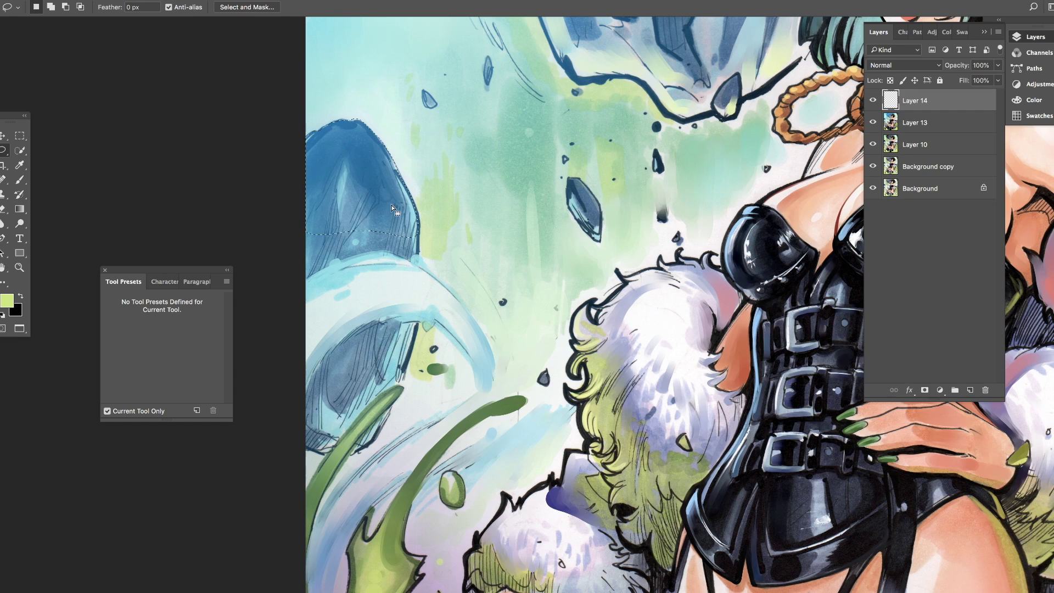
pyautogui.hotkey('ctrl', '-')
pyautogui.press('g')
pyautogui.hotkey('ctrl', 'shift', 'alt', 'n')
pyautogui.hotkey('shift', 'alt', 'm')
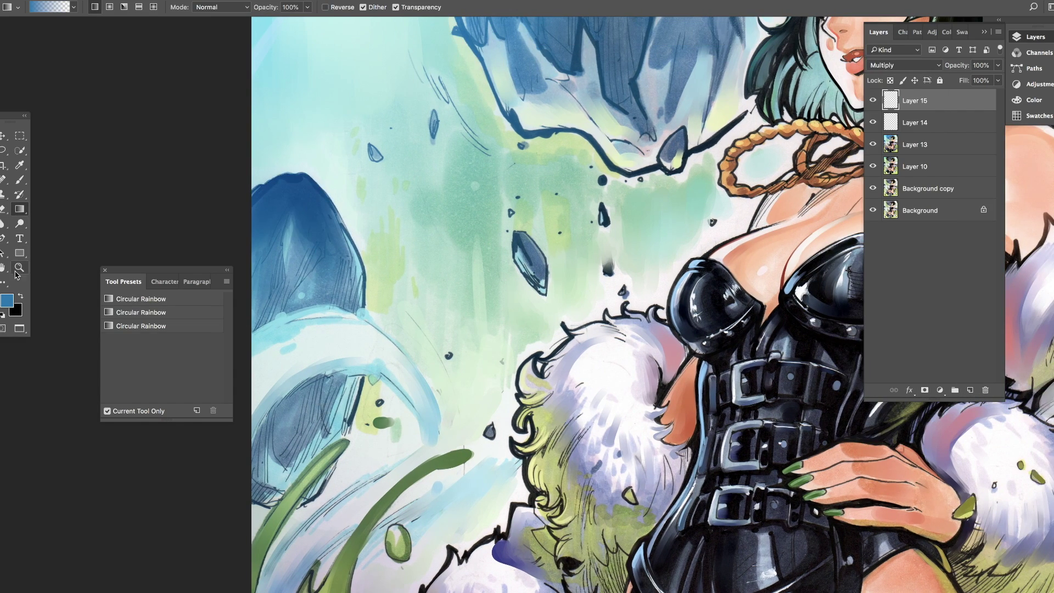
# Step: Lasso the upper-left crystals, tint them with a blue gradient, and add Layer 16
pyautogui.press('l')
pyautogui.hotkey('ctrl', '0')
pyautogui.hotkey('ctrl', '+')
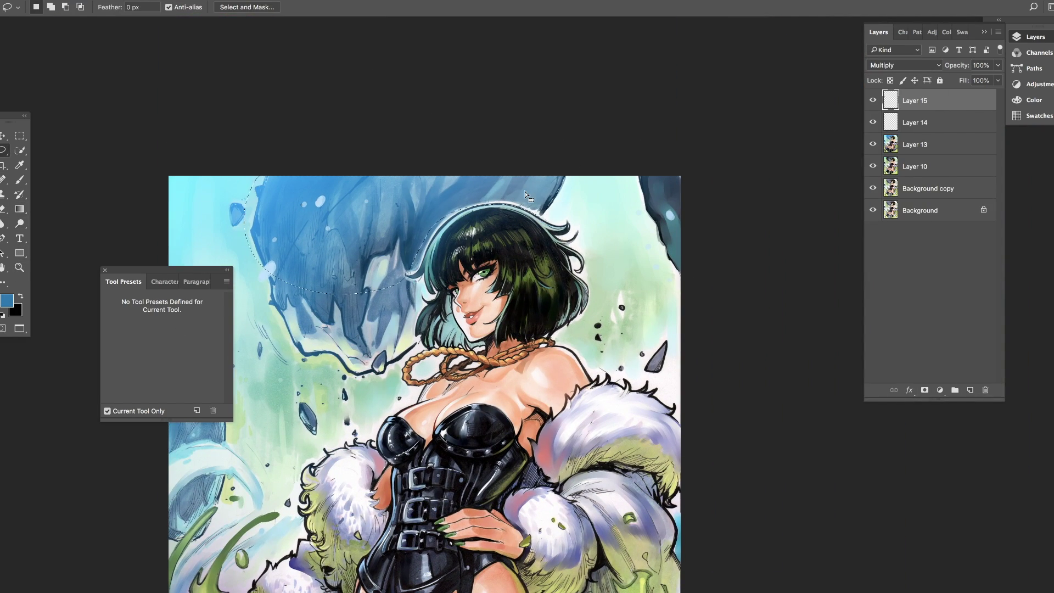
pyautogui.press('g')
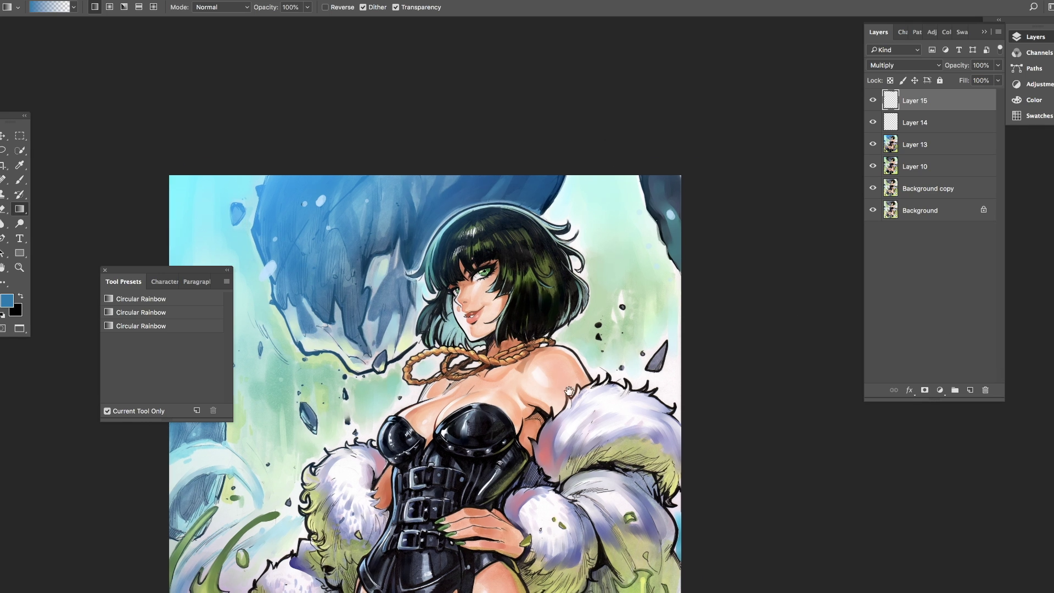
pyautogui.hotkey('ctrl', 'd')
pyautogui.scroll(-3, 428, 248)
pyautogui.hscroll(-3, 427, 248)
pyautogui.scroll(1, 476, 351)
pyautogui.hscroll(1, 476, 351)
pyautogui.press('b')
pyautogui.hotkey('ctrl', 'shift', 'alt', 'n')
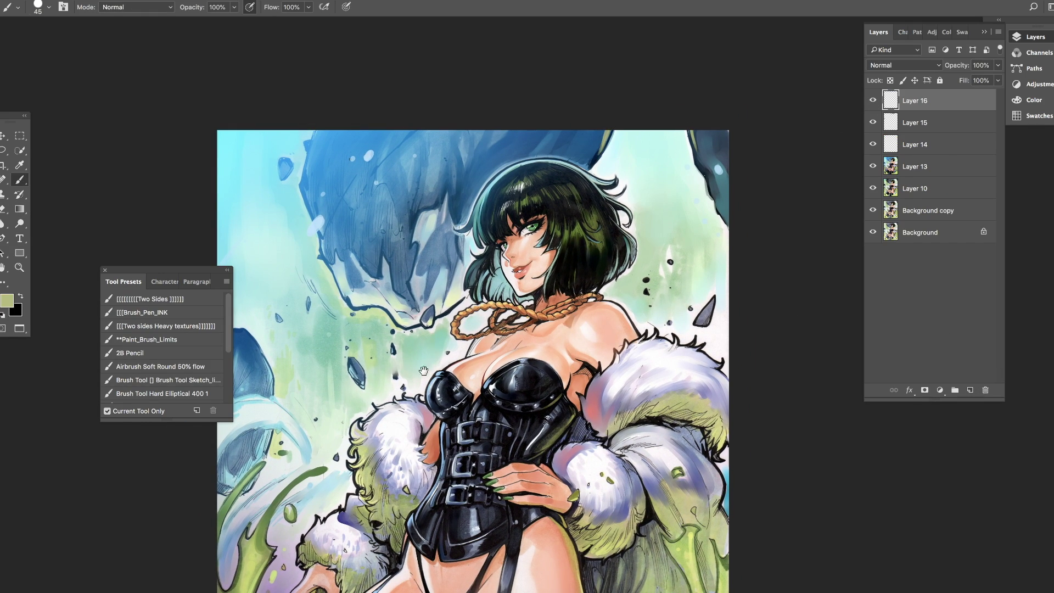
# Step: Sample the crystal's dark blue, merge Layers 14–17 into Layer 17, and review with panels hidden
pyautogui.moveTo(423, 371); pyautogui.dragTo(460, 309)
pyautogui.press('[')
pyautogui.keyDown('alt'); pyautogui.click(396, 307); pyautogui.keyUp('alt')
pyautogui.hotkey('ctrl', 'shift', 'alt', 'n')
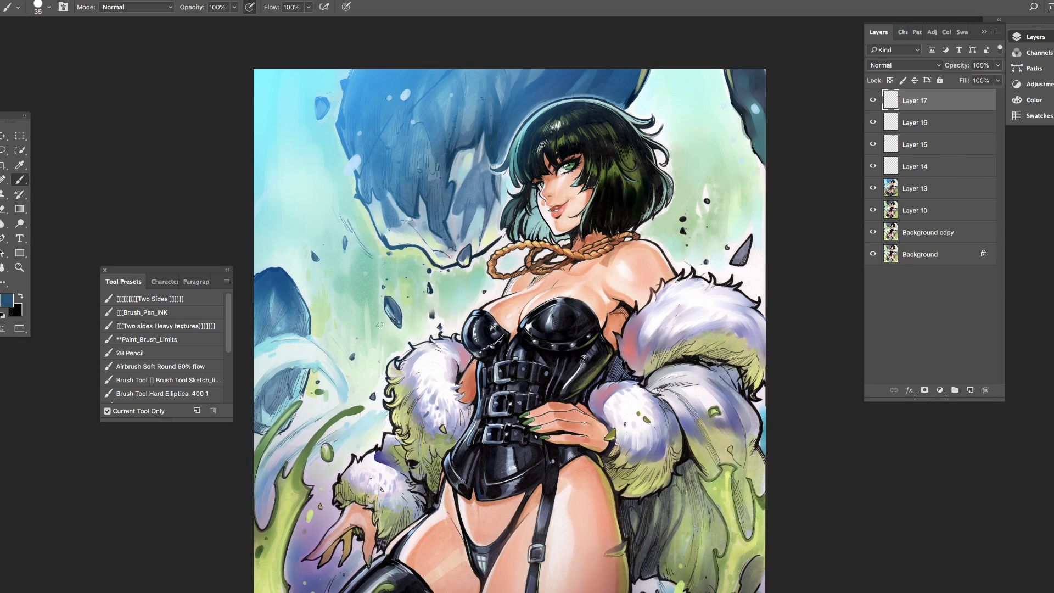
pyautogui.scroll(-2, 509, 329)
pyautogui.keyDown('shift'); pyautogui.click(933, 166); pyautogui.keyUp('shift')
pyautogui.hotkey('ctrl', 'e')
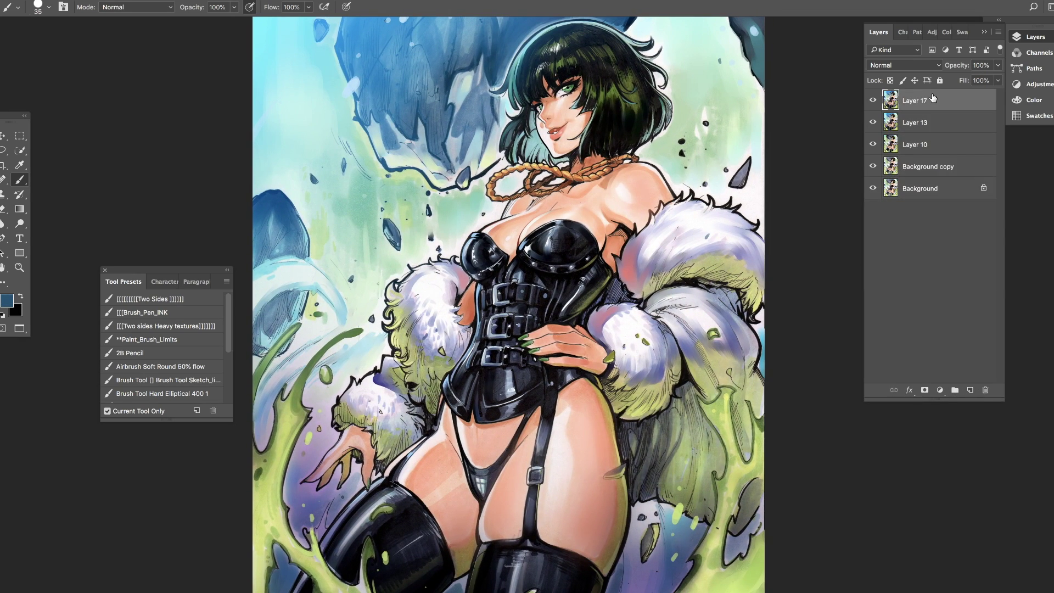
pyautogui.press('Tab')
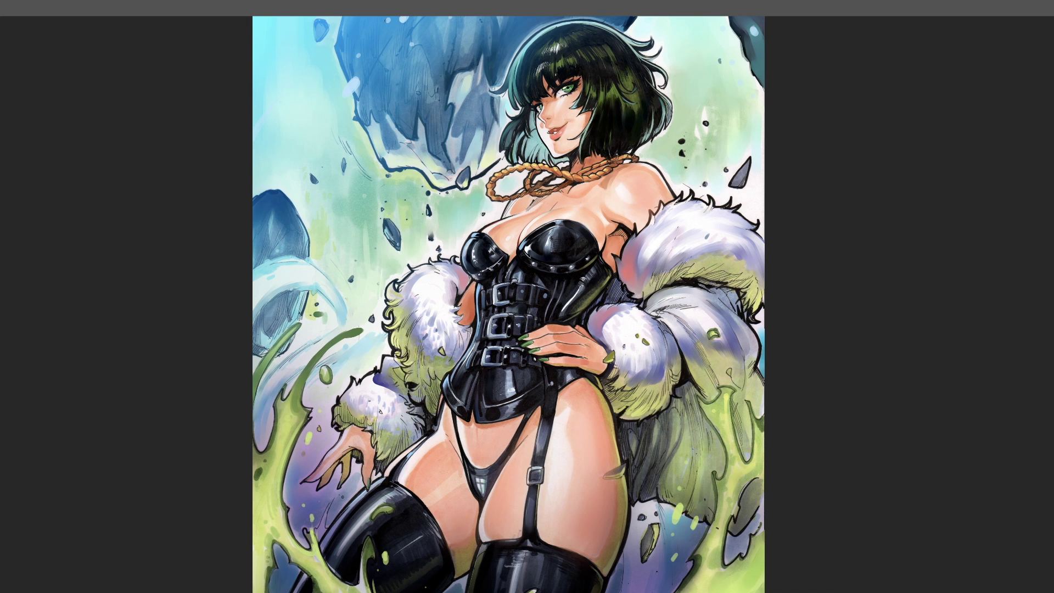
pyautogui.press('Tab')
# Step: Darken the corset and its strap with dark brush strokes
pyautogui.keyDown('ctrl'); pyautogui.click(597, 295); pyautogui.keyUp('ctrl')
pyautogui.moveTo(565, 267)
pyautogui.mouseDown()
pyautogui.moveTo(492, 382)
pyautogui.moveTo(593, 258)
pyautogui.mouseUp()
pyautogui.moveTo(494, 341); pyautogui.dragTo(576, 280)
pyautogui.moveTo(488, 393); pyautogui.dragTo(601, 261)
pyautogui.moveTo(450, 291); pyautogui.dragTo(501, 253)
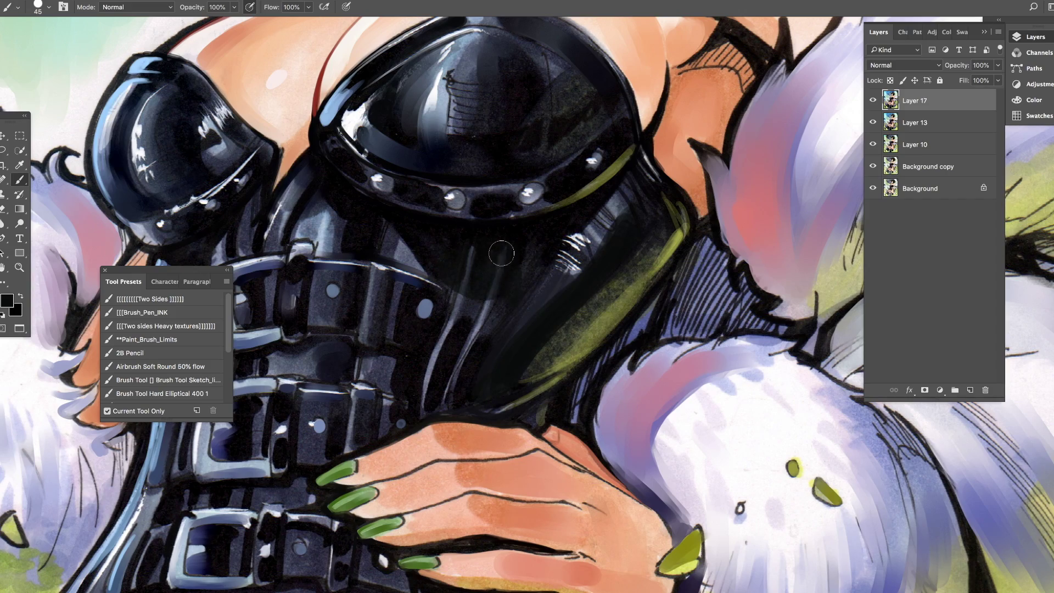
pyautogui.moveTo(494, 341); pyautogui.dragTo(529, 333)
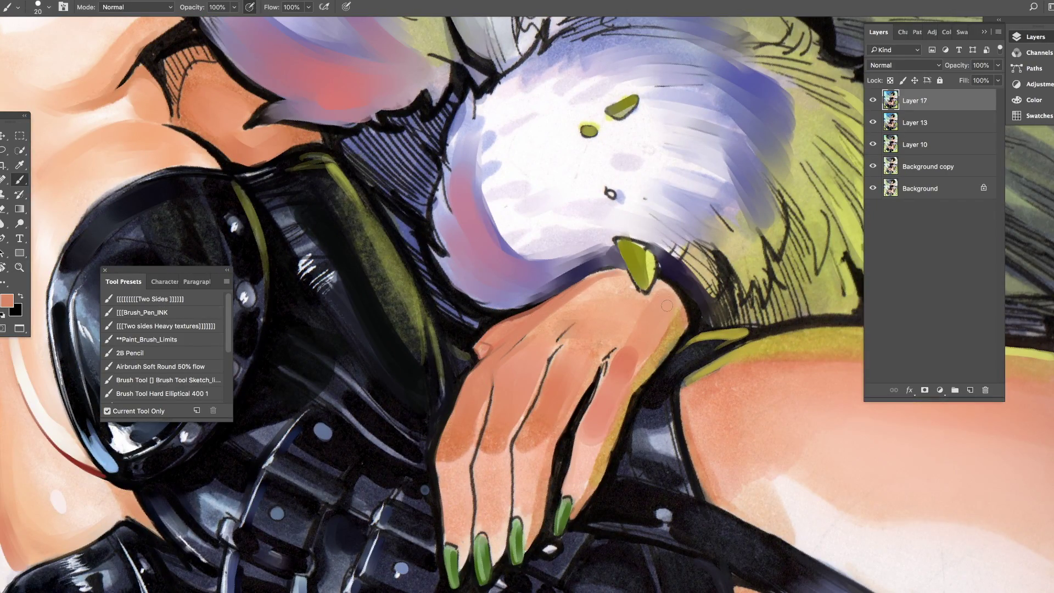
# Step: Darken the thong, its window reflection, top edge and inner line with dark strokes
pyautogui.press('z')
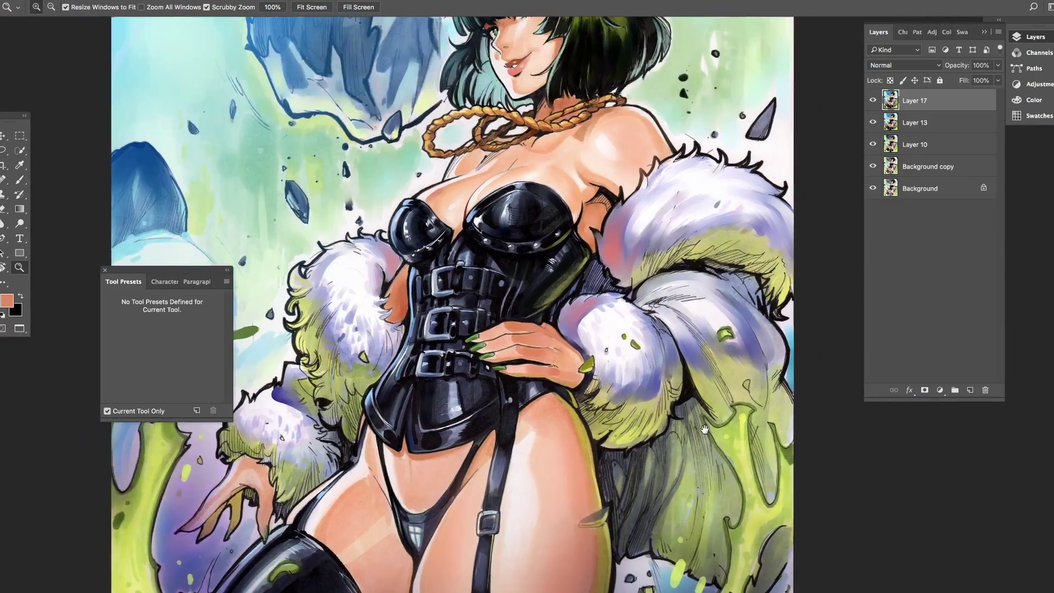
pyautogui.moveTo(705, 429); pyautogui.dragTo(837, 179)
pyautogui.click(549, 281)
pyautogui.press('b')
pyautogui.moveTo(631, 176)
pyautogui.mouseDown()
pyautogui.moveTo(543, 258)
pyautogui.moveTo(483, 477)
pyautogui.mouseUp()
pyautogui.moveTo(447, 291)
pyautogui.mouseDown()
pyautogui.moveTo(494, 439)
pyautogui.moveTo(483, 466)
pyautogui.mouseUp()
pyautogui.moveTo(379, 245); pyautogui.dragTo(477, 274)
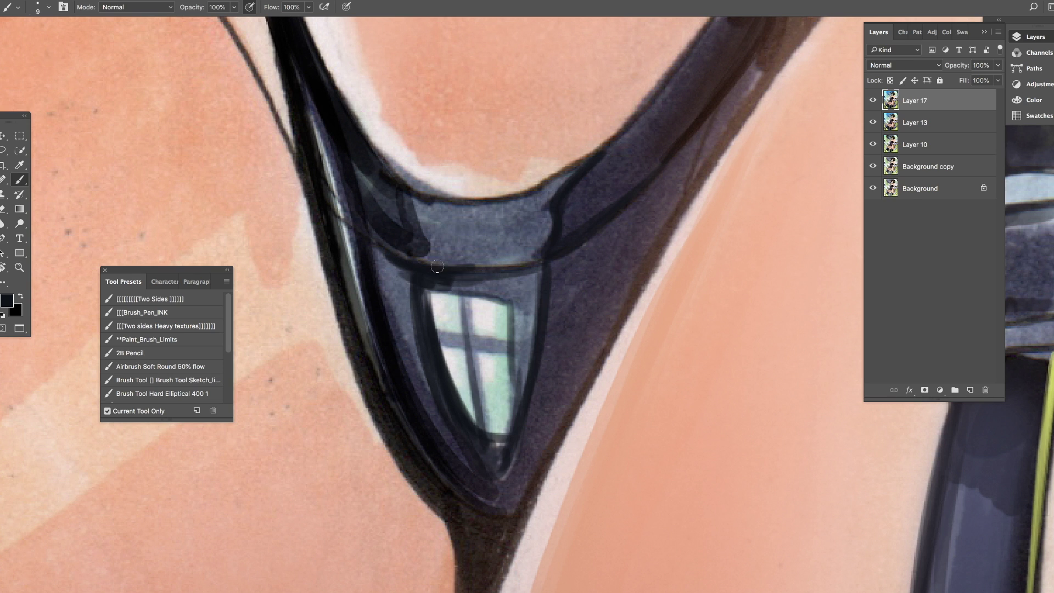
pyautogui.moveTo(411, 186); pyautogui.dragTo(648, 118)
pyautogui.moveTo(541, 255)
pyautogui.mouseDown()
pyautogui.moveTo(466, 272)
pyautogui.moveTo(483, 445)
pyautogui.mouseUp()
pyautogui.moveTo(395, 258); pyautogui.dragTo(472, 467)
pyautogui.moveTo(489, 422); pyautogui.dragTo(560, 511)
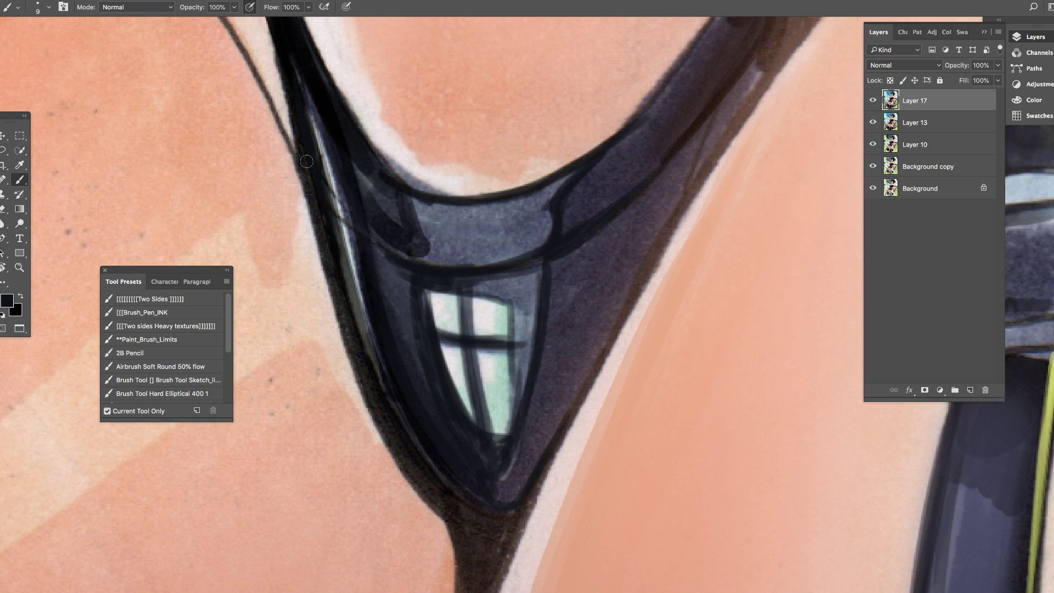
# Step: Sample black from the corset and add a faint dark stroke over the cup
pyautogui.press('z')
pyautogui.keyDown('alt'); pyautogui.click(663, 299); pyautogui.keyUp('alt')
pyautogui.moveTo(663, 299); pyautogui.dragTo(466, 349)
pyautogui.press('b')
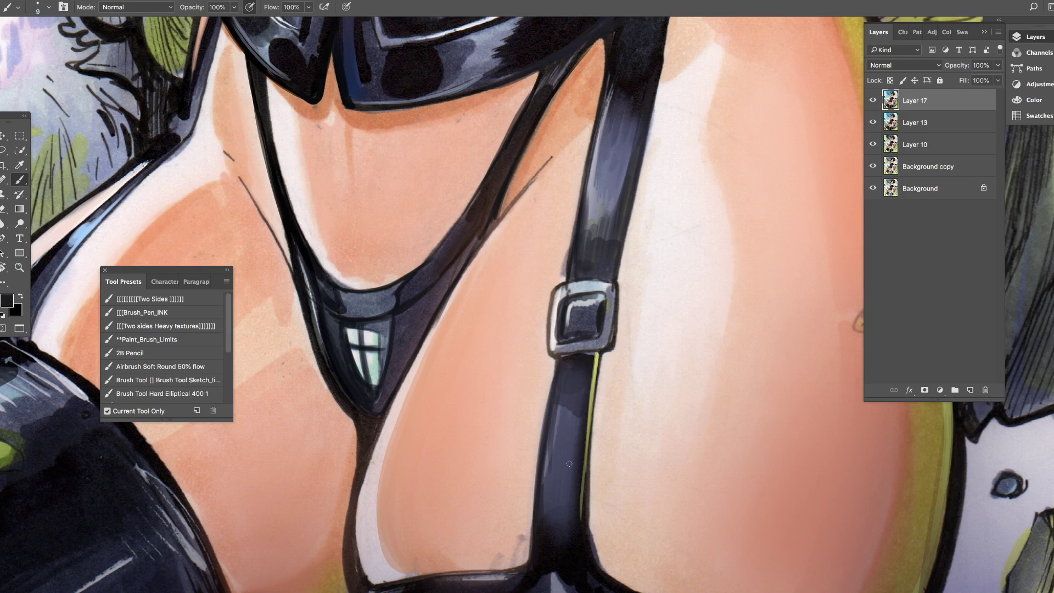
pyautogui.press('z')
pyautogui.keyDown('alt'); pyautogui.click(561, 271); pyautogui.keyUp('alt')
pyautogui.click(529, 353)
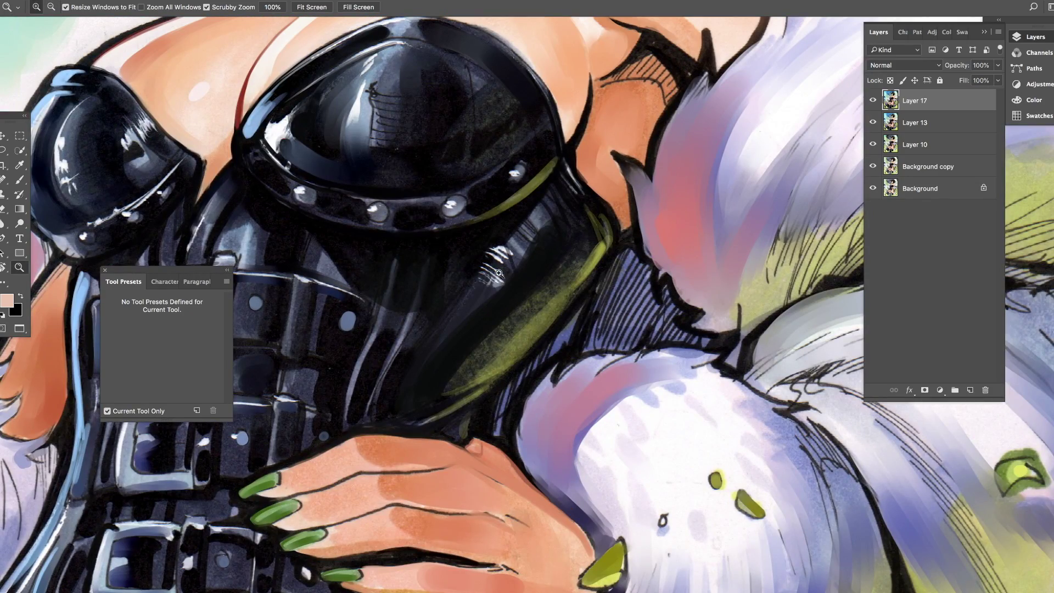
pyautogui.press('b')
pyautogui.keyDown('alt'); pyautogui.click(496, 234); pyautogui.keyUp('alt')
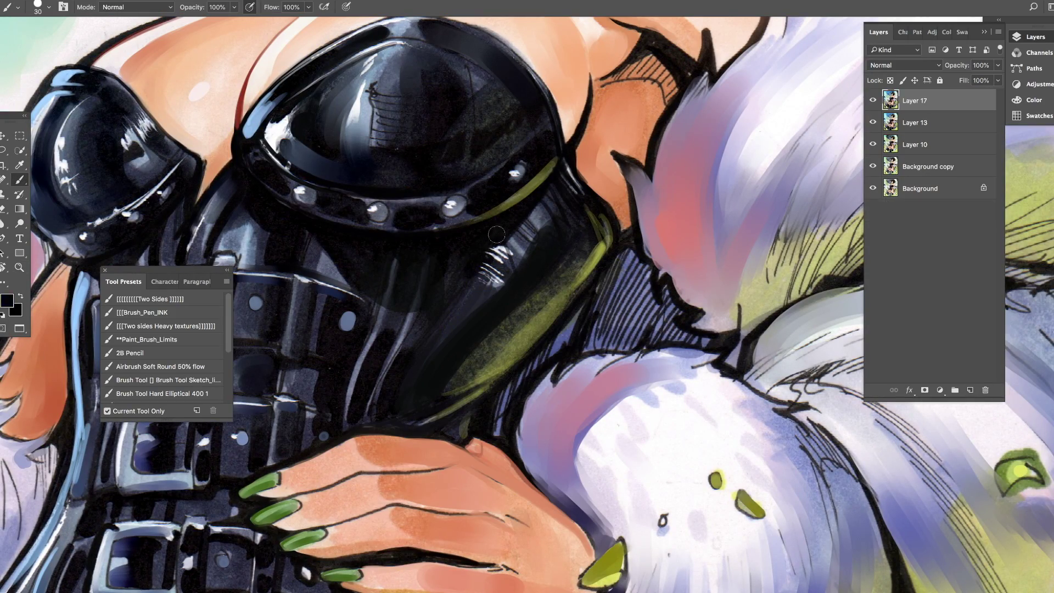
pyautogui.moveTo(497, 234); pyautogui.dragTo(434, 351)
# Step: Paint olive-green reflections along the corset cup's upper edge with a smaller brush
pyautogui.keyDown('alt'); pyautogui.click(540, 314); pyautogui.keyUp('alt')
pyautogui.moveTo(472, 174)
pyautogui.mouseDown()
pyautogui.moveTo(541, 107)
pyautogui.moveTo(463, 178)
pyautogui.mouseUp()
pyautogui.press('[')
pyautogui.press('Escape')
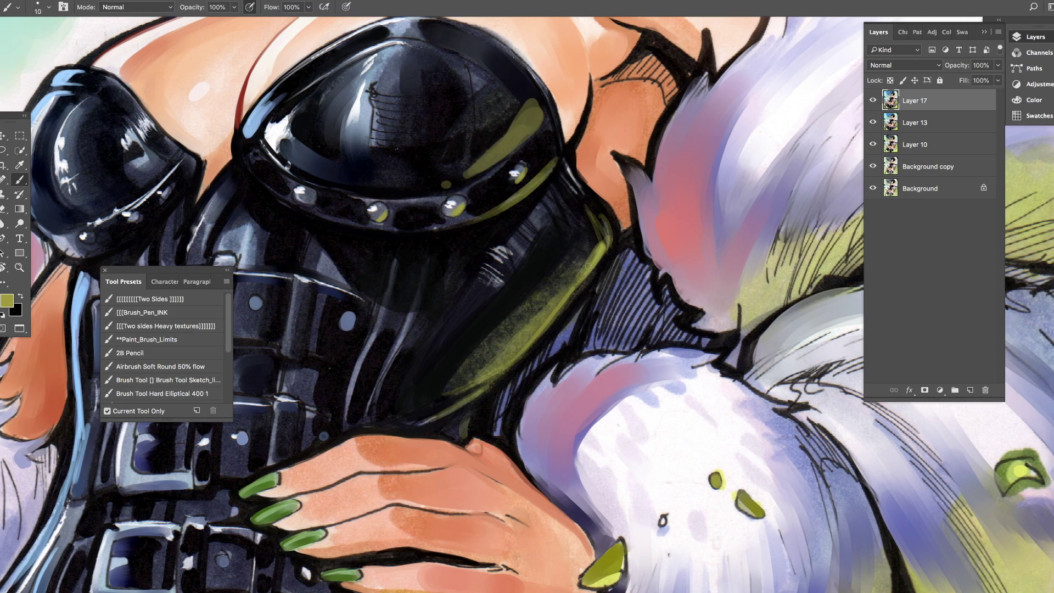
pyautogui.press('z')
pyautogui.moveTo(494, 363)
pyautogui.mouseDown()
pyautogui.moveTo(450, 363)
pyautogui.moveTo(487, 364)
pyautogui.mouseUp()
# Step: Lasso the skin above the cup and add a Multiply shading layer with darker peach colour
pyautogui.click(542, 286)
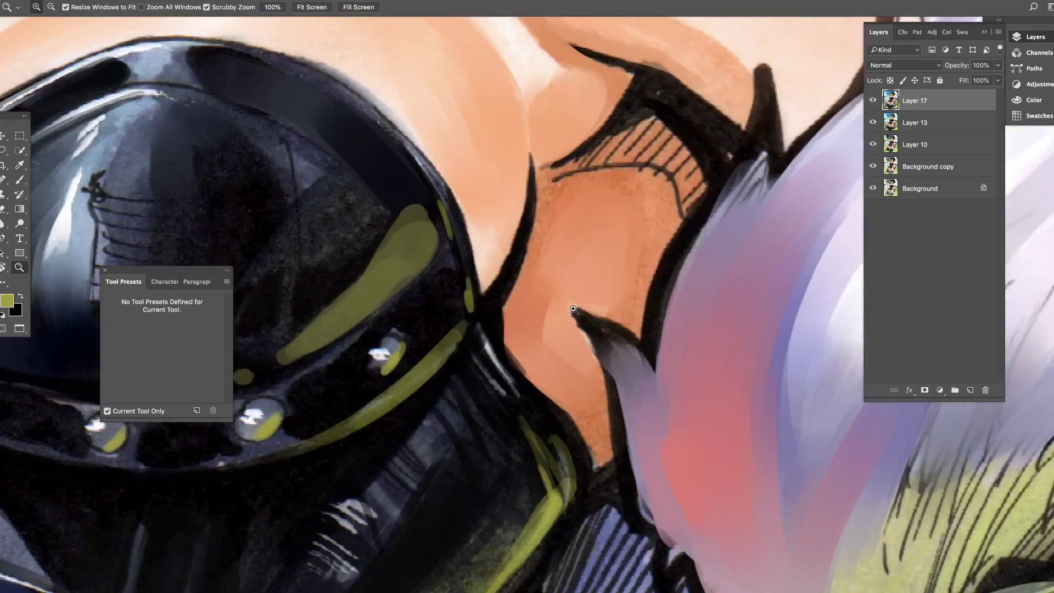
pyautogui.press('l')
pyautogui.moveTo(578, 267); pyautogui.dragTo(720, 166)
pyautogui.press('b')
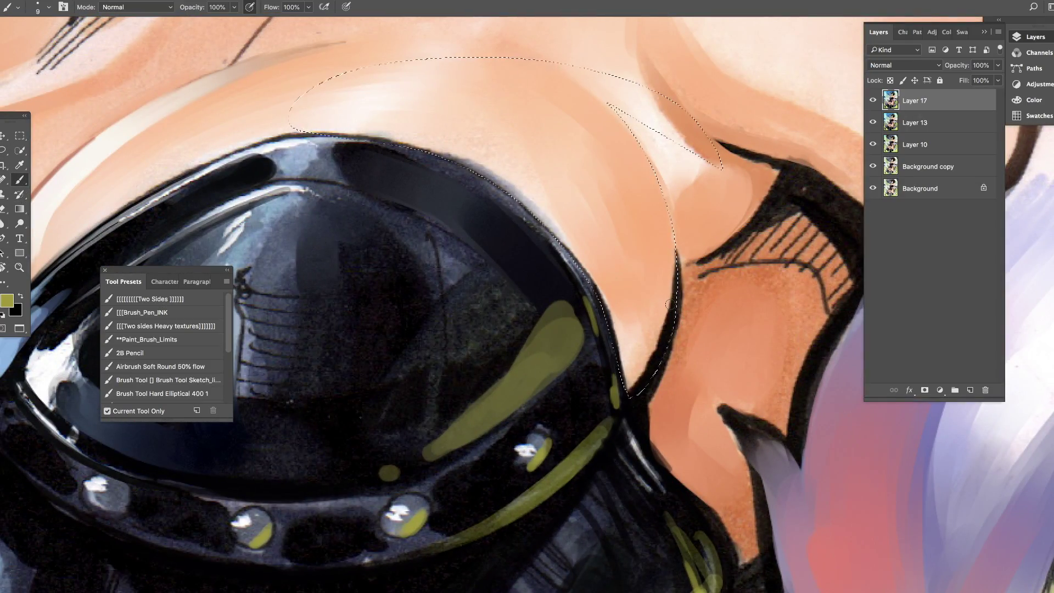
pyautogui.keyDown('alt'); pyautogui.click(662, 278); pyautogui.keyUp('alt')
pyautogui.hotkey('ctrl', 'shift', 'alt', 'n')
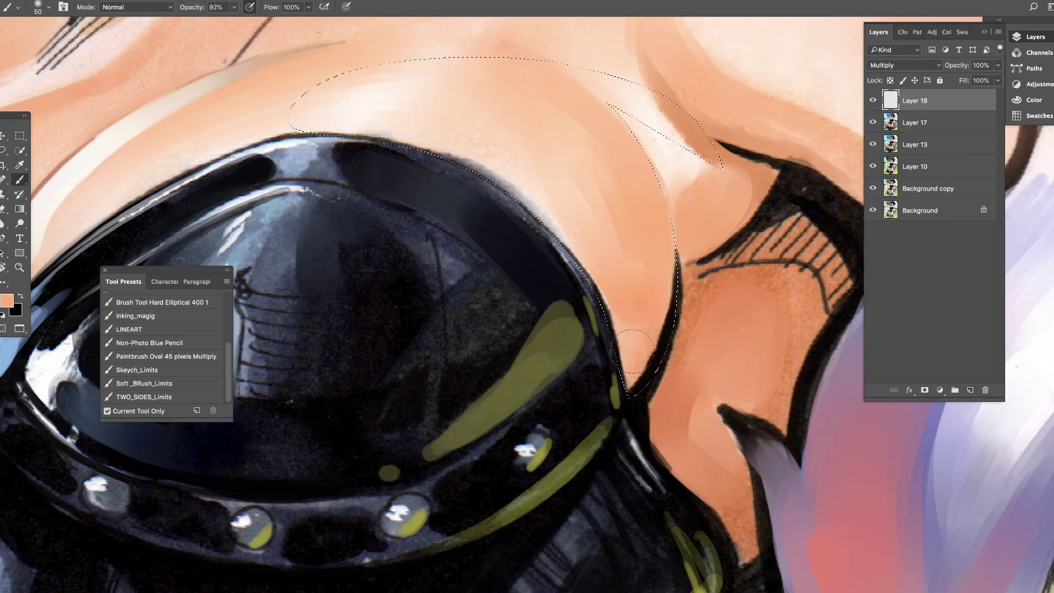
pyautogui.click(7, 300)
pyautogui.press('Return')
pyautogui.moveTo(599, 357); pyautogui.dragTo(659, 236)
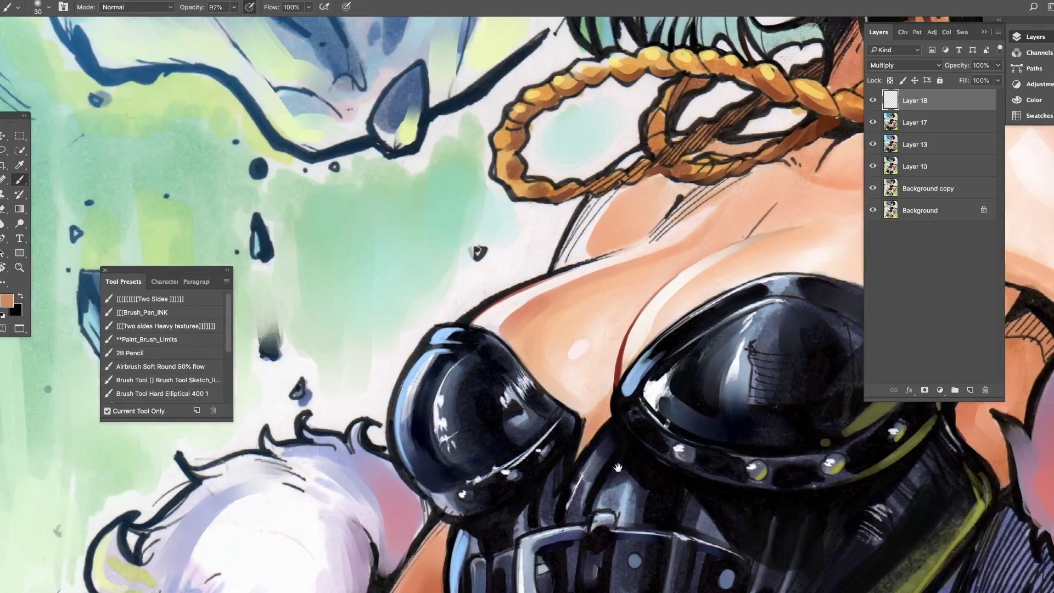
pyautogui.press('z')
# Step: Duplicate Layer 17 to create Layer 17 copy, then zoom in on the left breast
pyautogui.rightClick(932, 122)
pyautogui.click(796, 174)
pyautogui.press('Return')
pyautogui.click(569, 291)
# Step: Copy the left breast's upper curve to a new layer and warp it outward to the left
pyautogui.press('l')
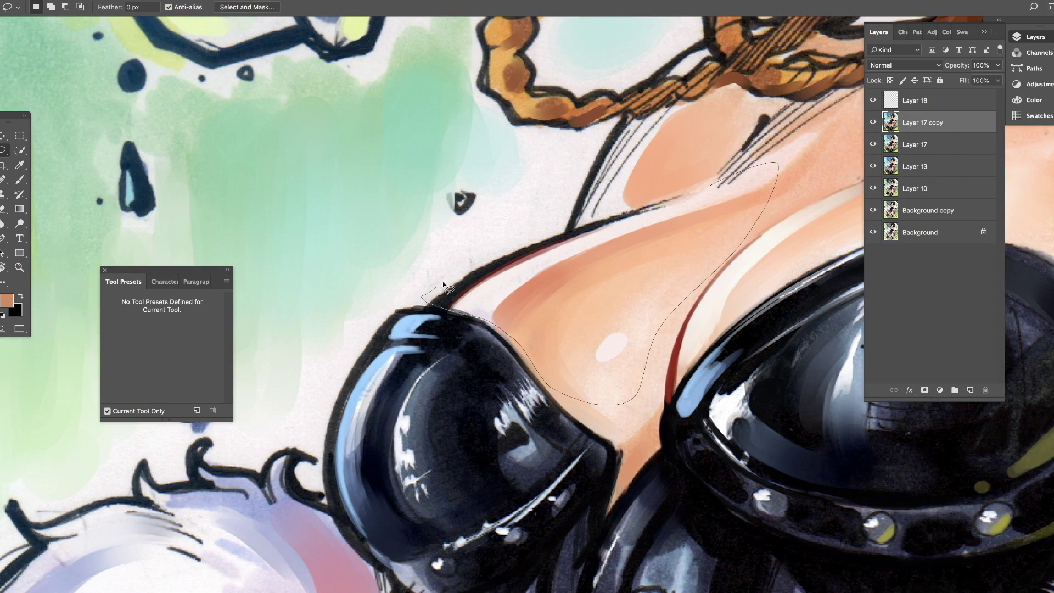
pyautogui.moveTo(443, 281); pyautogui.dragTo(433, 294)
pyautogui.hotkey('ctrl', 'j')
pyautogui.hotkey('ctrl', 't')
pyautogui.rightClick(549, 274)
pyautogui.click(571, 308)
pyautogui.moveTo(414, 241); pyautogui.dragTo(361, 260)
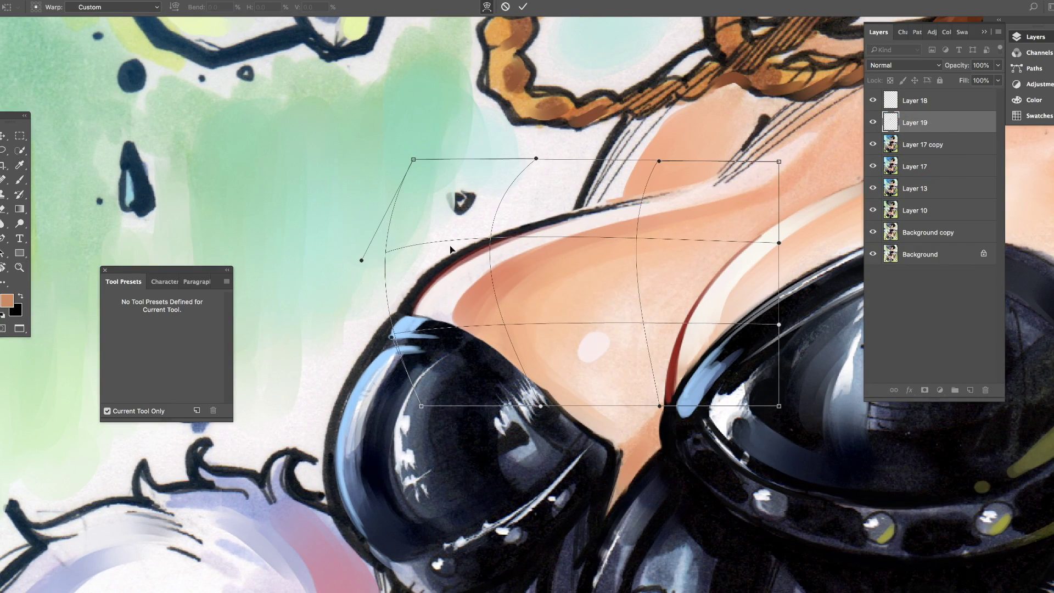
pyautogui.press('Return')
# Step: Erase leftovers around the warped curve with a small eraser
pyautogui.press('e')
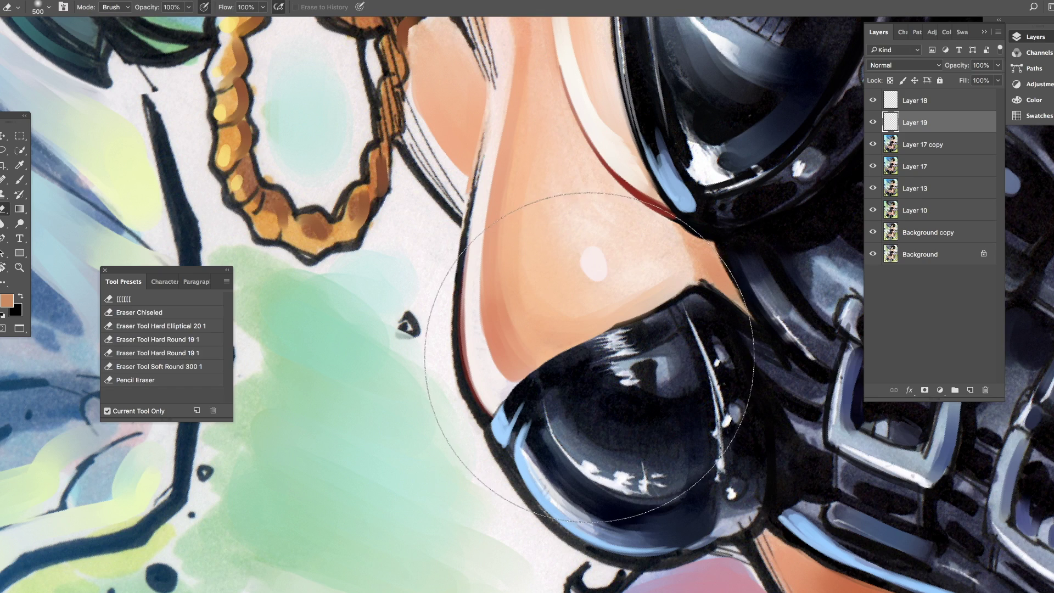
pyautogui.click(182, 303)
pyautogui.press('b')
pyautogui.keyDown('alt'); pyautogui.click(695, 306); pyautogui.keyUp('alt')
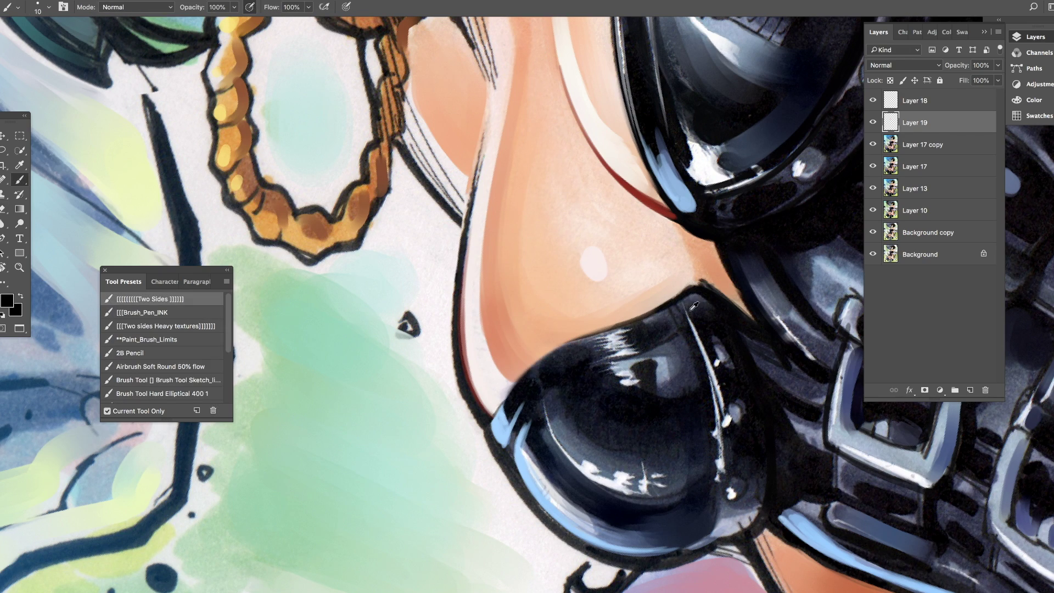
# Step: Rotate the canvas and repaint the breast outline with a sampled light skin colour
pyautogui.moveTo(597, 335)
pyautogui.mouseDown()
pyautogui.moveTo(483, 275)
pyautogui.moveTo(564, 227)
pyautogui.moveTo(355, 219)
pyautogui.mouseUp()
pyautogui.keyDown('alt'); pyautogui.click(478, 285); pyautogui.keyUp('alt')
pyautogui.press('h')
pyautogui.press('[')
pyautogui.press('[')
pyautogui.press('[')
pyautogui.keyDown('alt'); pyautogui.click(355, 219); pyautogui.keyUp('alt')
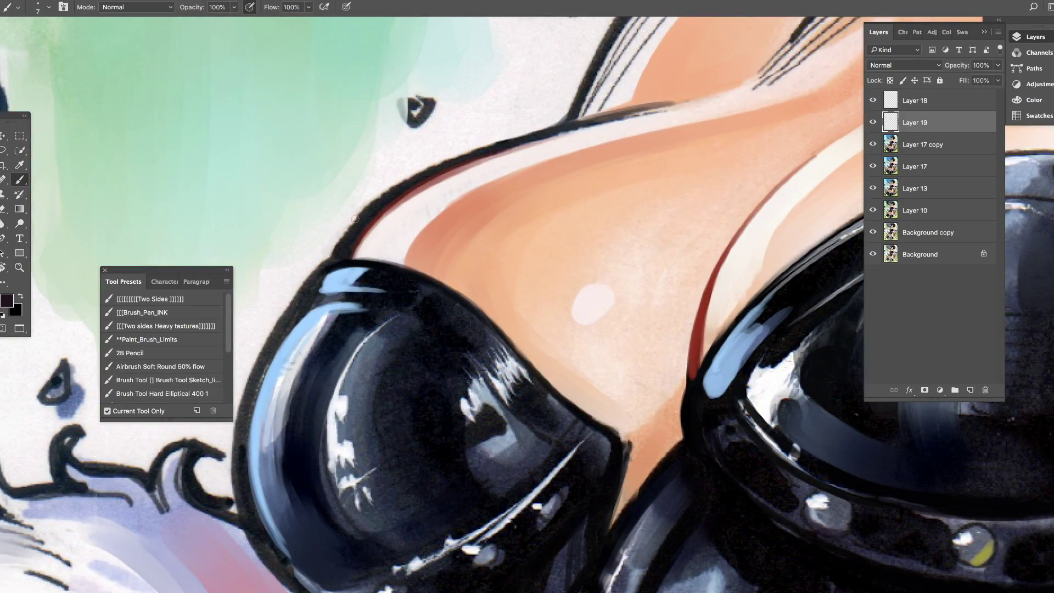
pyautogui.keyDown('alt'); pyautogui.click(433, 178); pyautogui.keyUp('alt')
pyautogui.moveTo(439, 175); pyautogui.dragTo(354, 247)
pyautogui.moveTo(467, 165); pyautogui.dragTo(352, 250)
# Step: Check the whole figure, then zoom back in on the corset and sample the orange skin colour
pyautogui.press('z')
pyautogui.keyDown('alt'); pyautogui.click(657, 289); pyautogui.keyUp('alt')
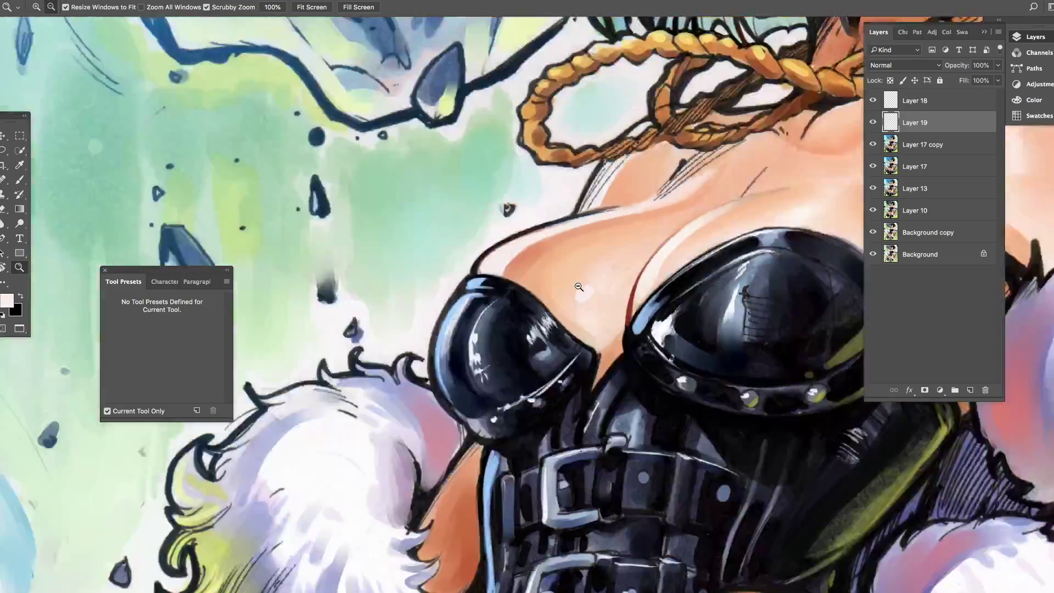
pyautogui.keyDown('alt'); pyautogui.click(656, 289); pyautogui.keyUp('alt')
pyautogui.click(656, 289)
pyautogui.press('b')
pyautogui.keyDown('alt'); pyautogui.click(472, 323); pyautogui.keyUp('alt')
# Step: Move Layer 20 above Layer 18 and lasso the chest skin below the chain
pyautogui.click(970, 390)
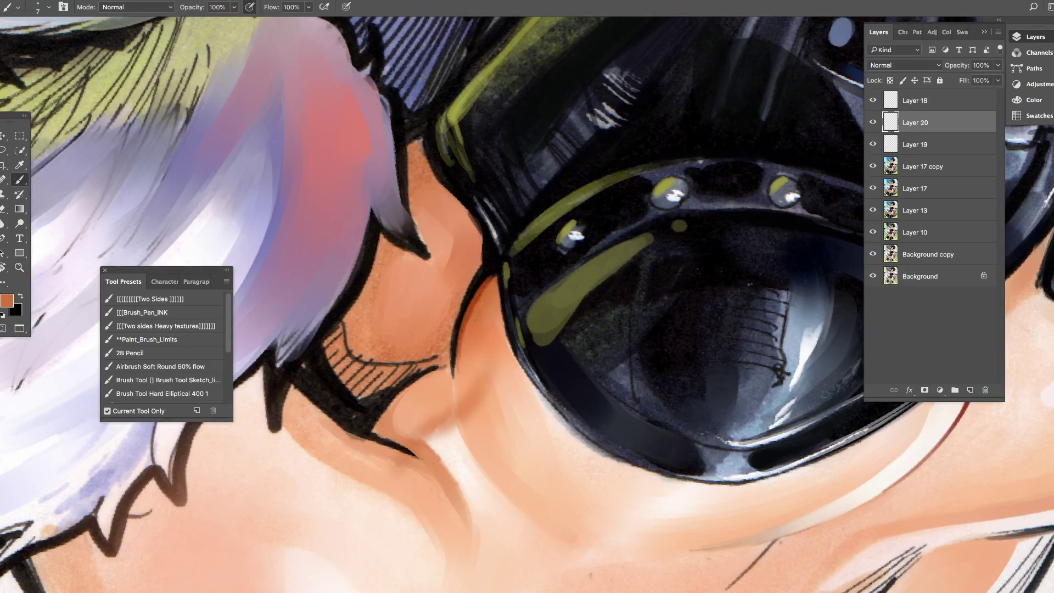
pyautogui.hotkey('ctrl', ']')
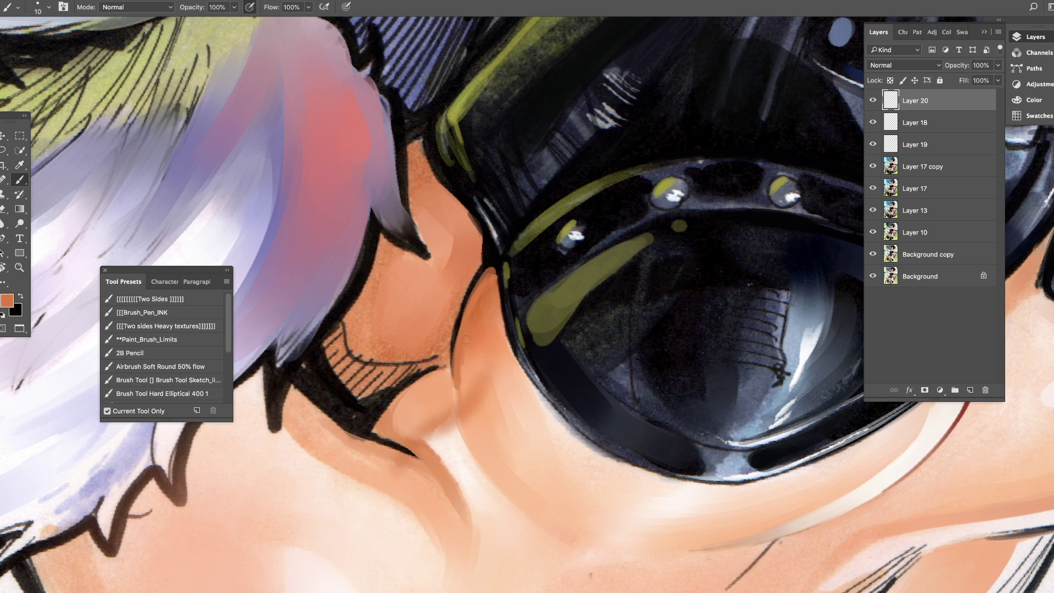
pyautogui.moveTo(499, 264)
pyautogui.mouseDown()
pyautogui.moveTo(607, 344)
pyautogui.moveTo(496, 245)
pyautogui.mouseUp()
pyautogui.press(']')
pyautogui.press(']')
pyautogui.press(']')
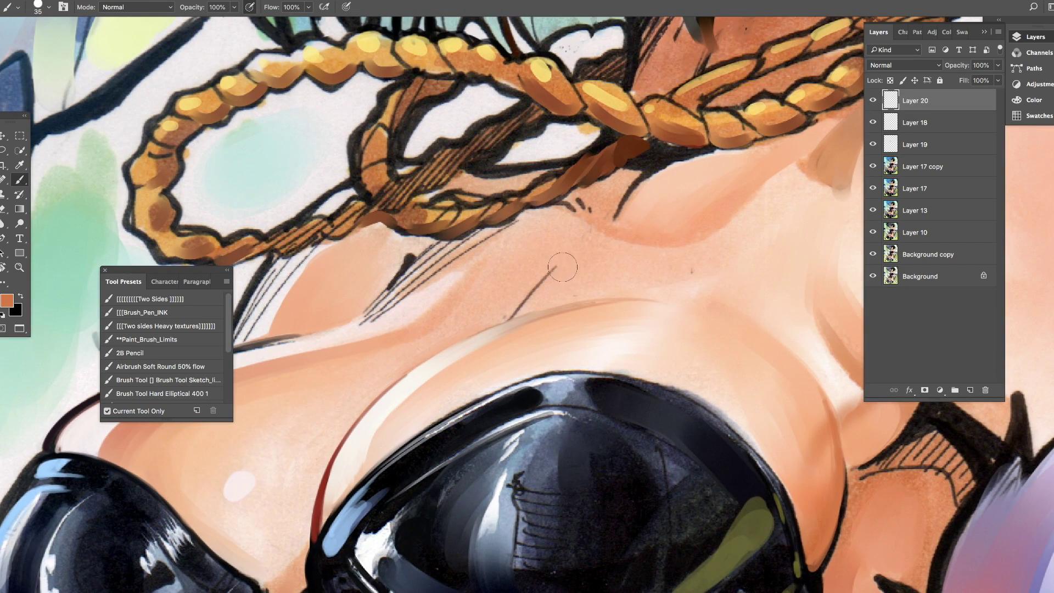
pyautogui.press('l')
pyautogui.moveTo(395, 275)
pyautogui.mouseDown()
pyautogui.moveTo(794, 263)
pyautogui.moveTo(263, 335)
pyautogui.mouseUp()
pyautogui.press('b')
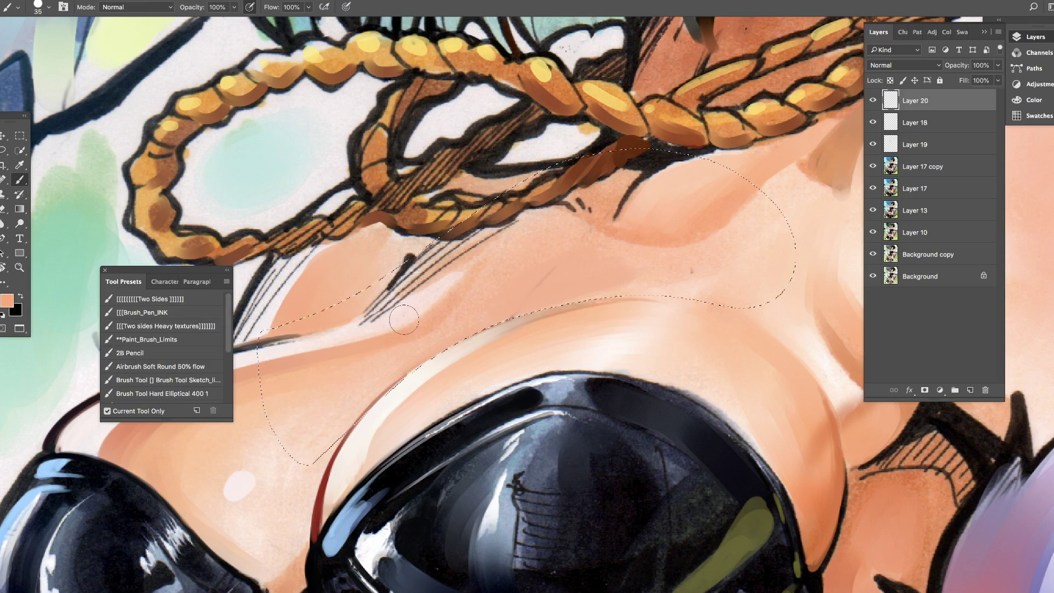
pyautogui.hotkey('alt', '[')
pyautogui.hotkey('alt', '[')
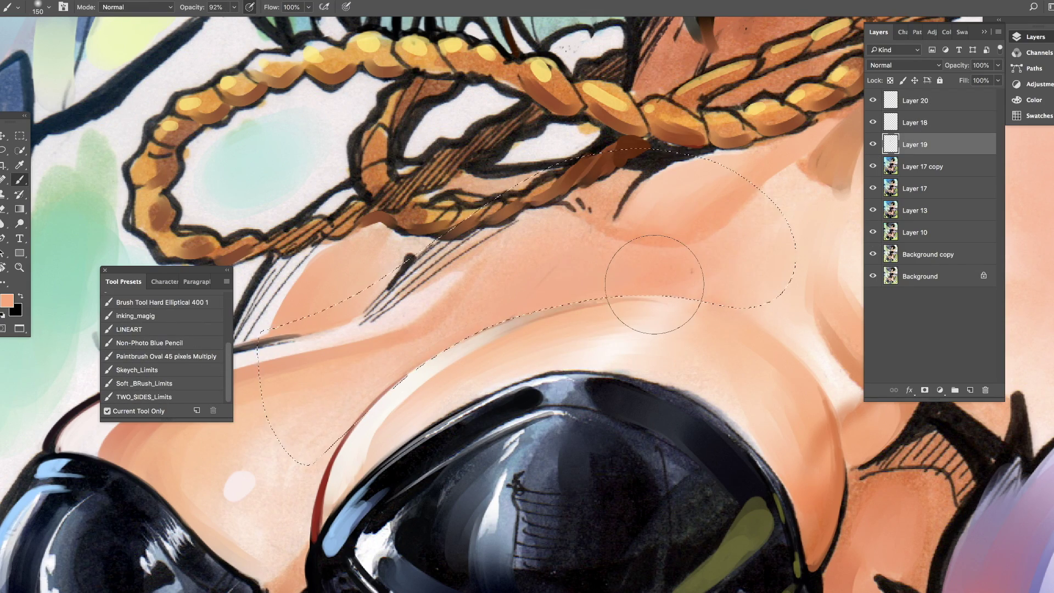
pyautogui.hotkey('ctrl', 'd')
# Step: Zoom in on the cup and brush soft peach over the cleavage on Layer 20
pyautogui.press('z')
pyautogui.moveTo(555, 324); pyautogui.dragTo(568, 324)
pyautogui.press('b')
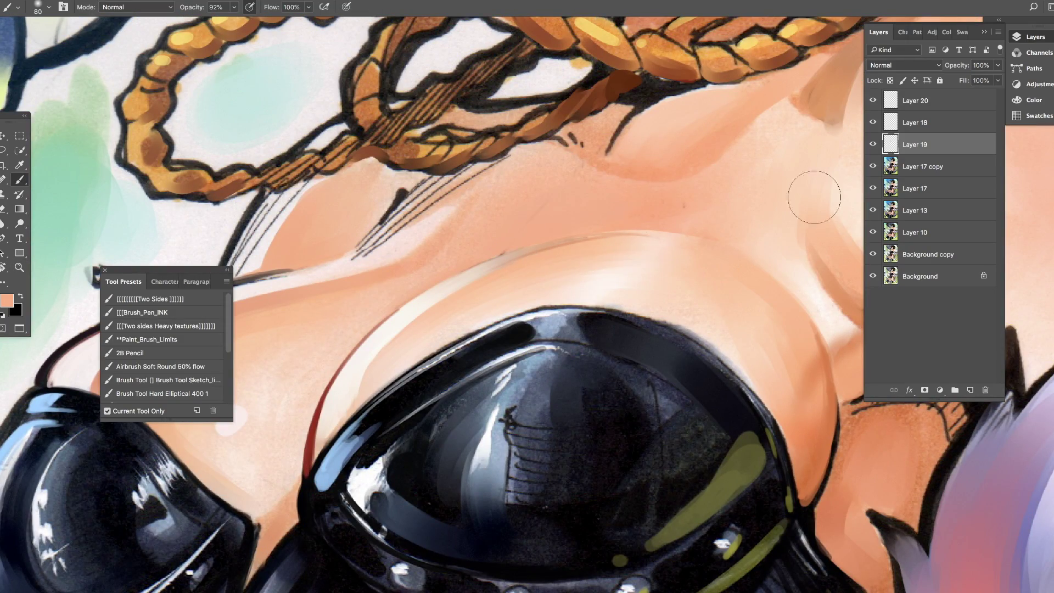
pyautogui.hotkey('alt', ']')
pyautogui.hotkey('alt', ']')
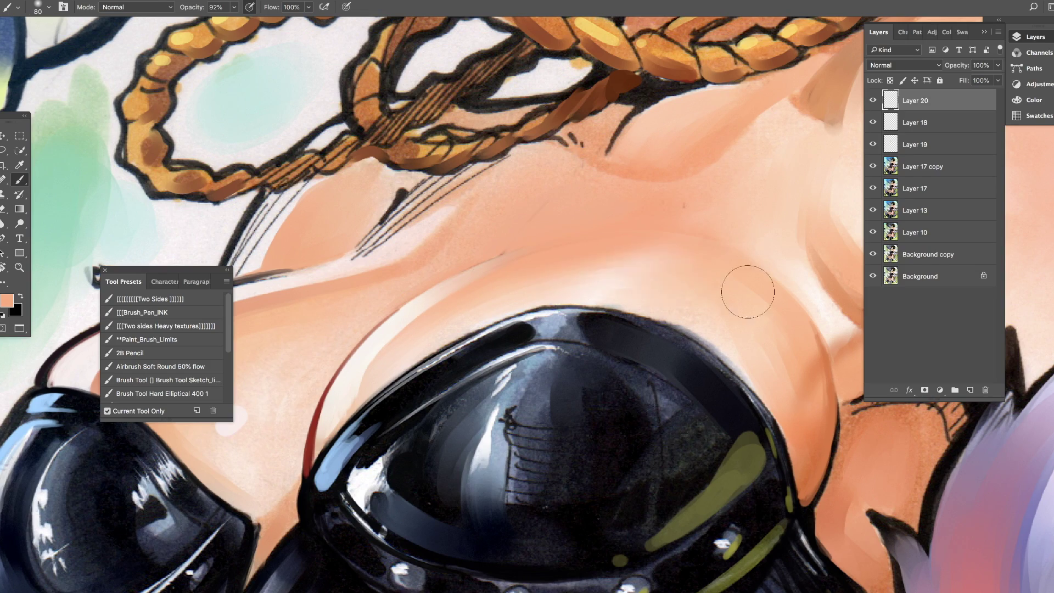
pyautogui.press('z')
pyautogui.click(731, 277)
pyautogui.press('b')
pyautogui.press('[')
pyautogui.moveTo(367, 390); pyautogui.dragTo(352, 296)
pyautogui.press('[')
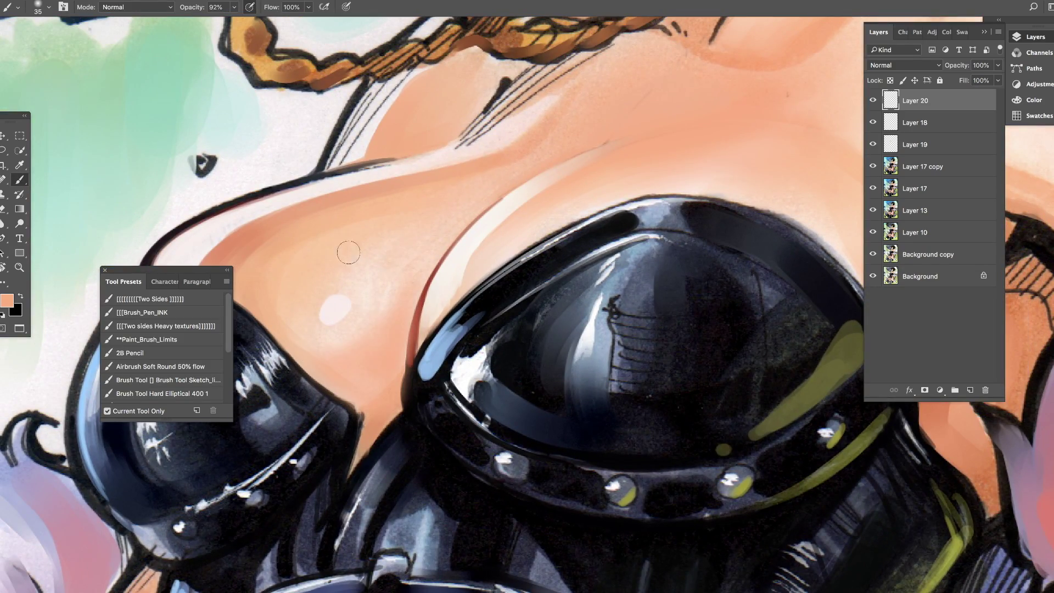
# Step: Merge the retouch layers and lasso the skin between the cups
pyautogui.press('l')
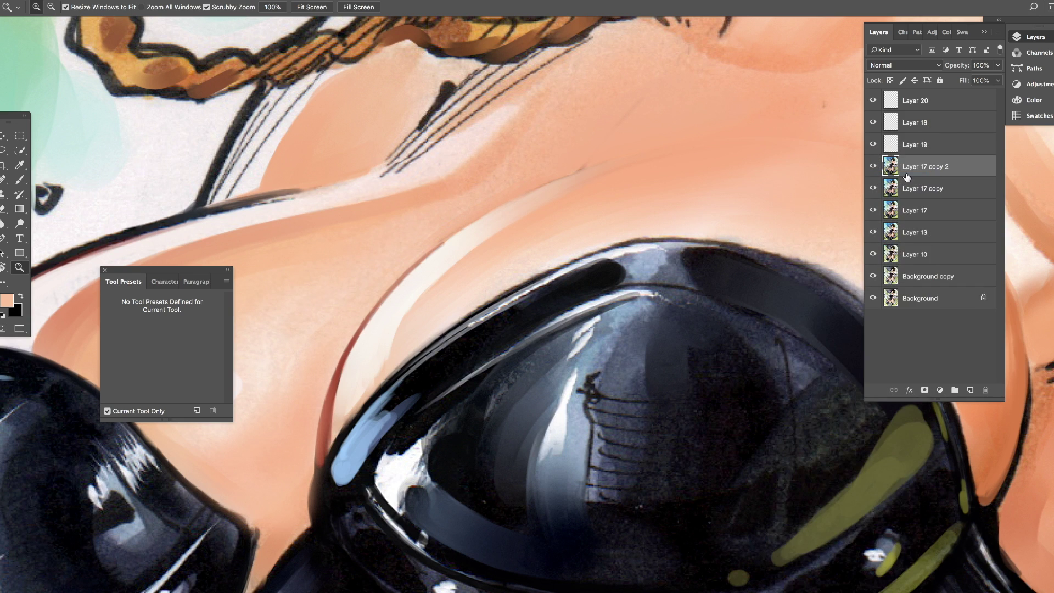
pyautogui.hotkey('ctrl', 'e')
pyautogui.moveTo(684, 119); pyautogui.dragTo(695, 245)
# Step: Copy the selected skin to a new layer and warp its left side into shape
pyautogui.hotkey('ctrl', 'j')
pyautogui.hotkey('ctrl', 't')
pyautogui.rightClick(590, 273)
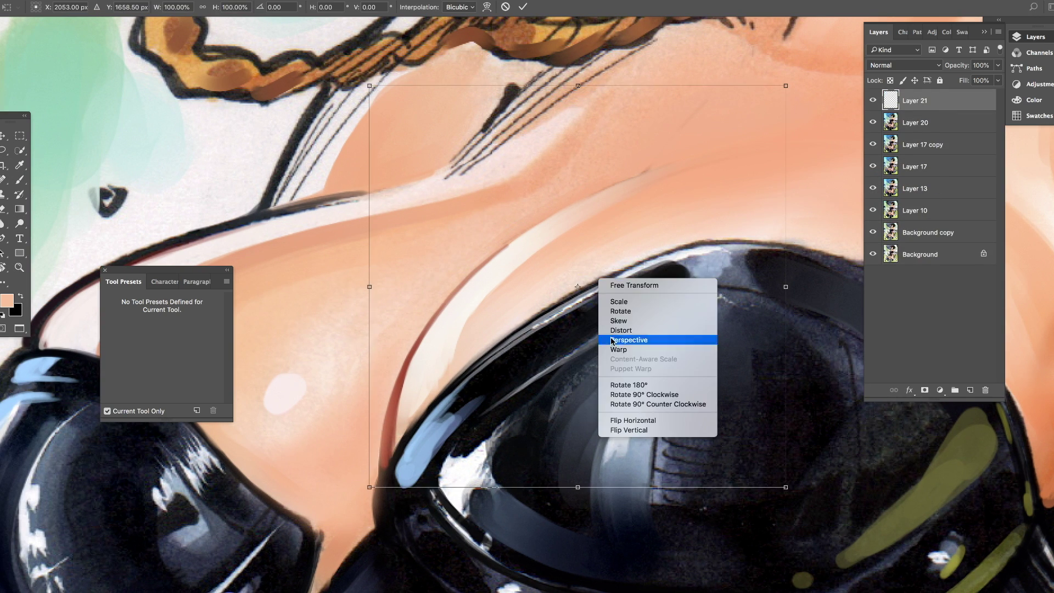
pyautogui.click(603, 335)
pyautogui.moveTo(368, 220); pyautogui.dragTo(324, 210)
pyautogui.moveTo(341, 346); pyautogui.dragTo(307, 378)
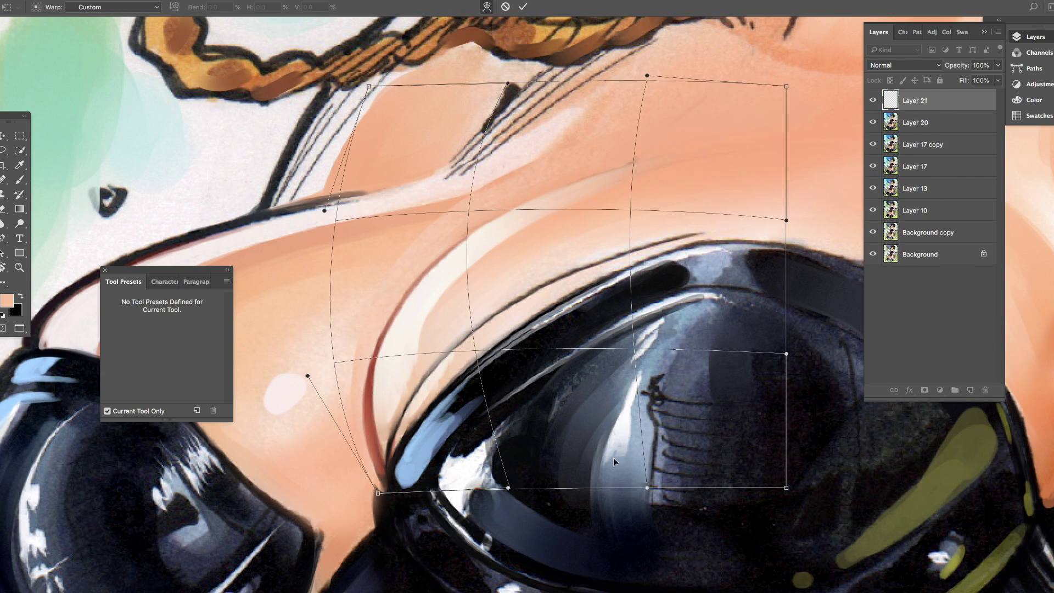
pyautogui.press('Return')
# Step: Attempt erasing on the skin copy, dismiss the history eraser error, and undo
pyautogui.press('e')
pyautogui.press('[')
pyautogui.press('[')
pyautogui.keyDown('alt'); pyautogui.click(590, 280); pyautogui.keyUp('alt')
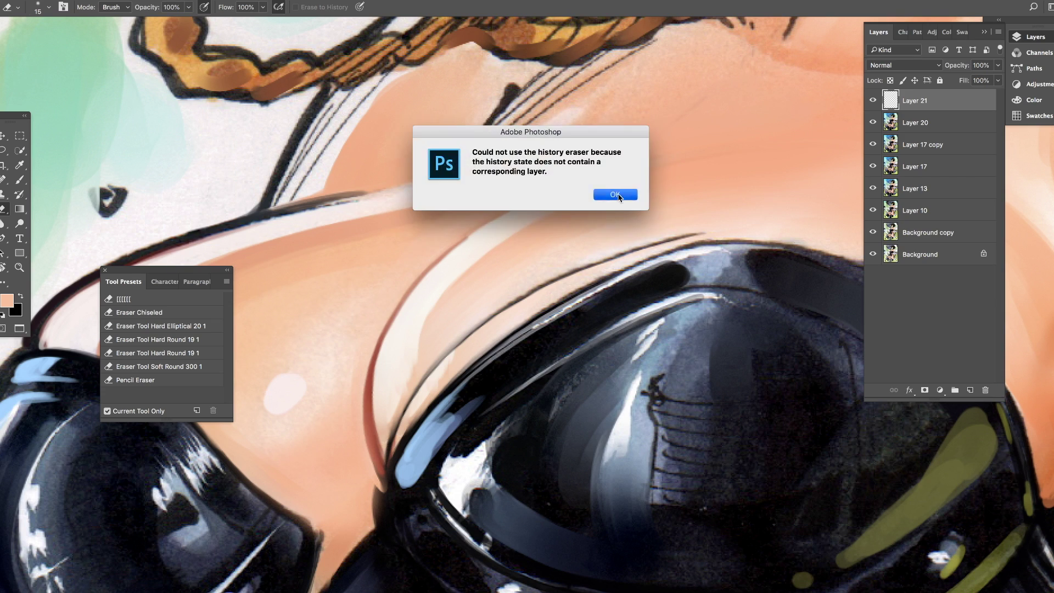
pyautogui.press('Return')
pyautogui.press('b')
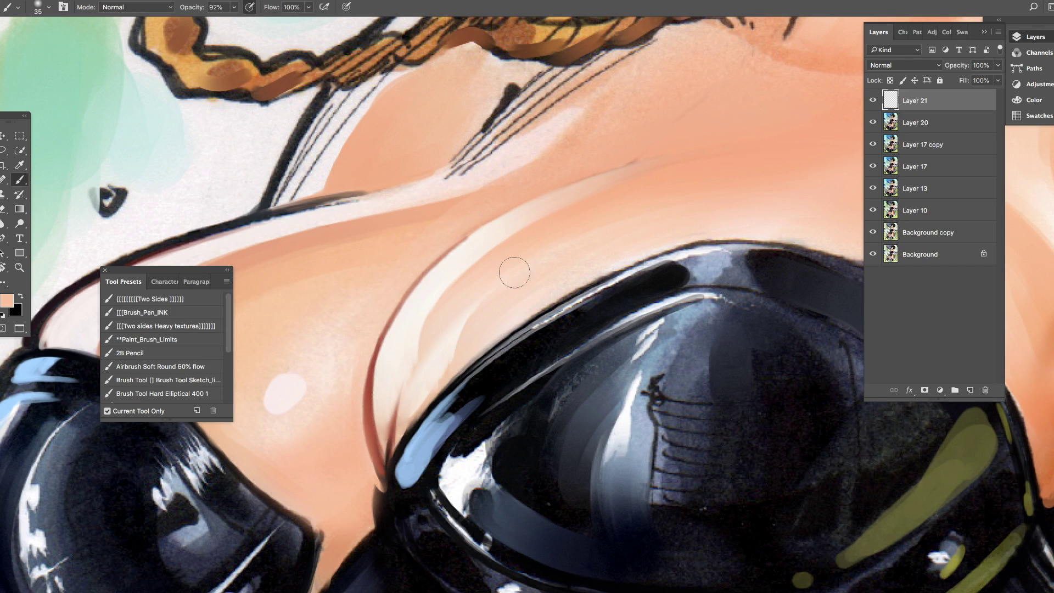
pyautogui.hotkey('ctrl', 'z')
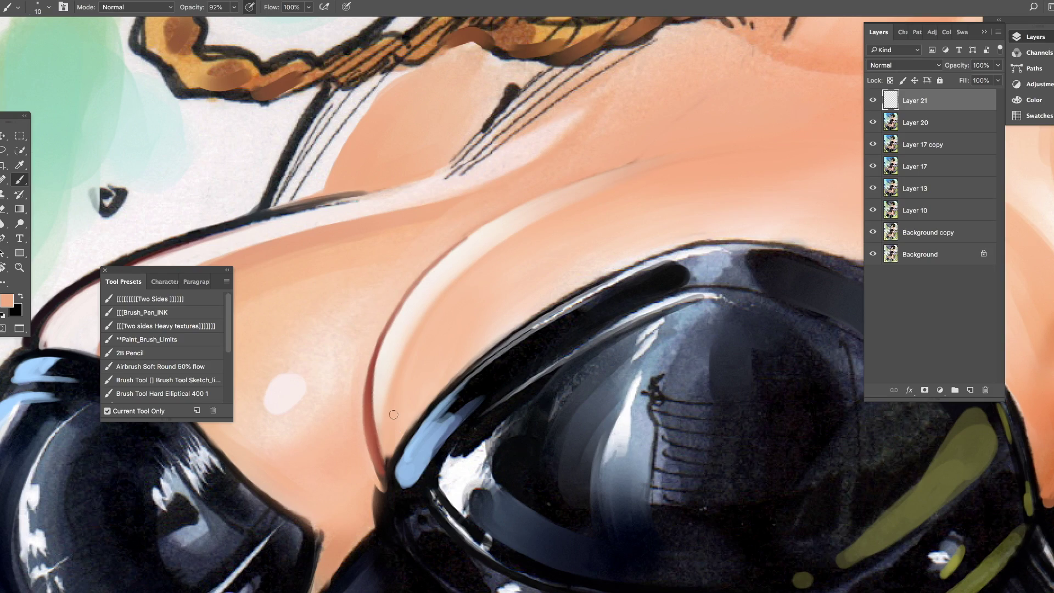
# Step: Paint a thin white highlight along the shoulder curve
pyautogui.press('z')
pyautogui.scroll(-5, 455, 204)
pyautogui.scroll(5, 455, 204)
pyautogui.rightClick(482, 193)
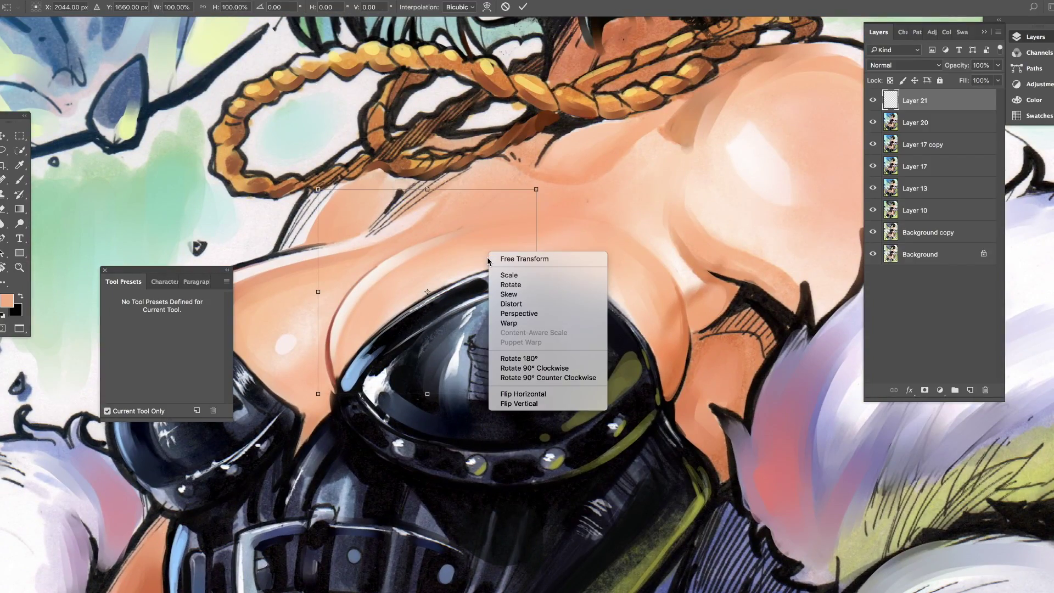
pyautogui.press('Escape')
pyautogui.press('e')
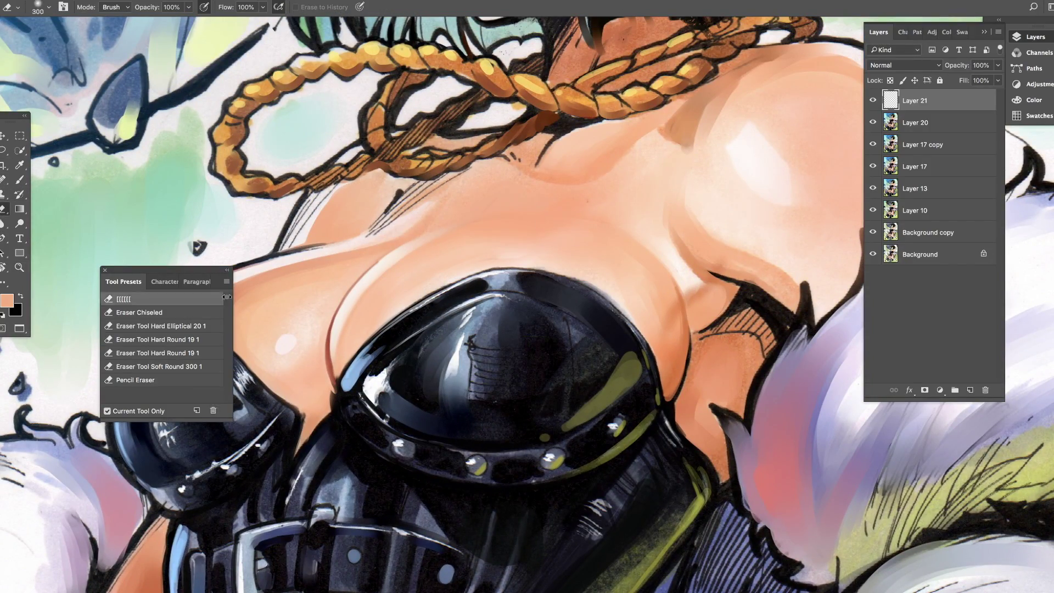
pyautogui.press('b')
pyautogui.moveTo(417, 245); pyautogui.dragTo(507, 215)
pyautogui.hscroll(-3, 655, 286)
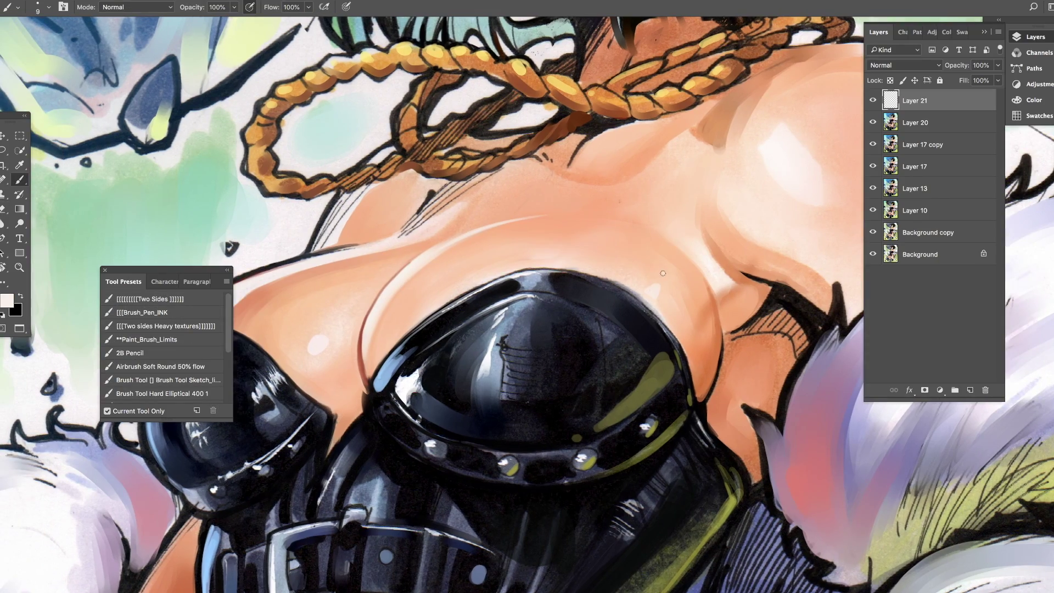
pyautogui.press('z')
pyautogui.scroll(-5, 662, 273)
# Step: Duplicate Layer 20 as Layer 20 copy and delete Layer 21
pyautogui.scroll(3, 662, 242)
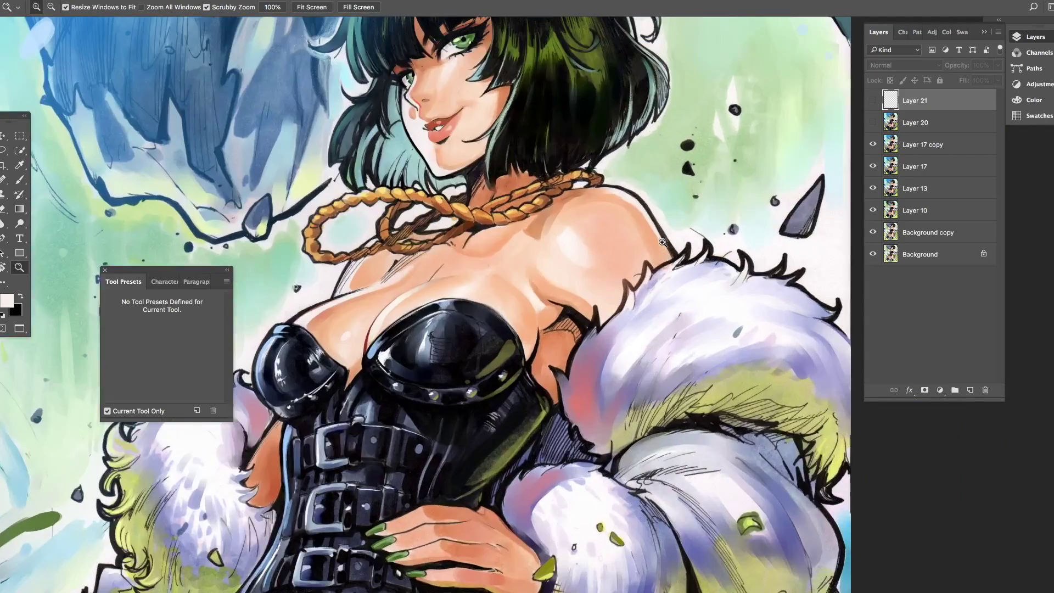
pyautogui.hscroll(-3, 663, 242)
pyautogui.click(915, 122)
pyautogui.hotkey('ctrl', 'j')
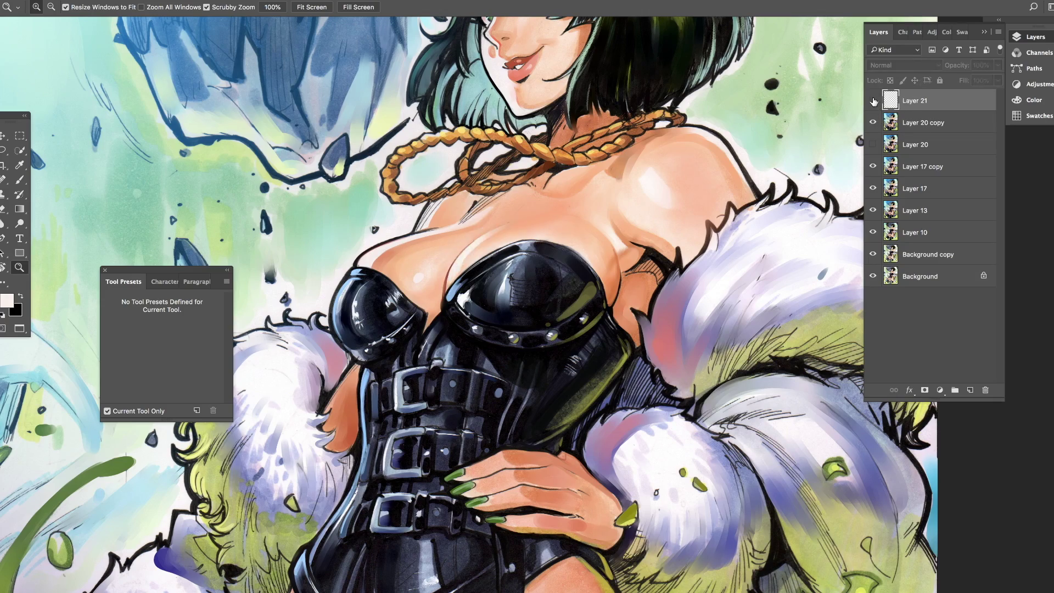
pyautogui.press('Delete')
pyautogui.hotkey('ctrl', '-')
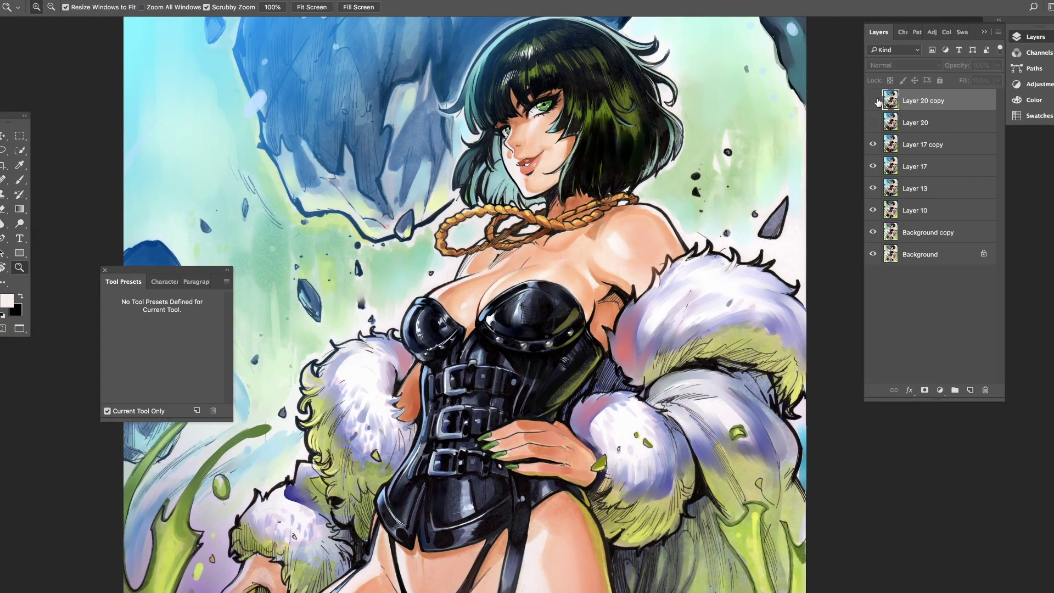
# Step: Toggle Layer 20 and Layer 20 copy visibility to compare, leaving both shown
pyautogui.click(873, 100)
pyautogui.scroll(-4, 620, 275)
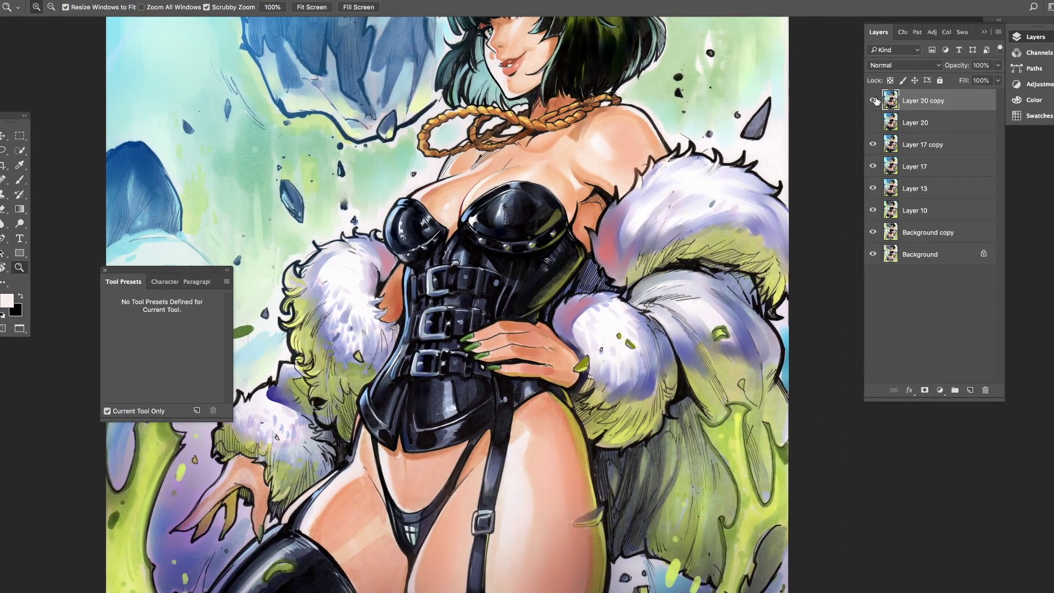
pyautogui.keyDown('alt'); pyautogui.click(620, 274); pyautogui.keyUp('alt')
pyautogui.click(872, 101)
pyautogui.click(873, 122)
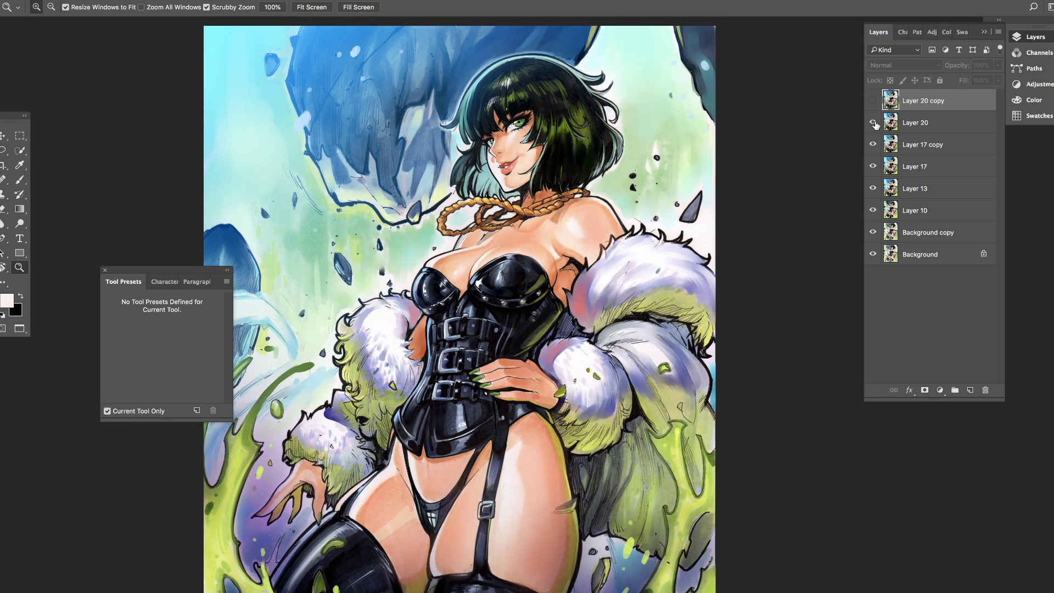
pyautogui.click(873, 100)
pyautogui.click(873, 123)
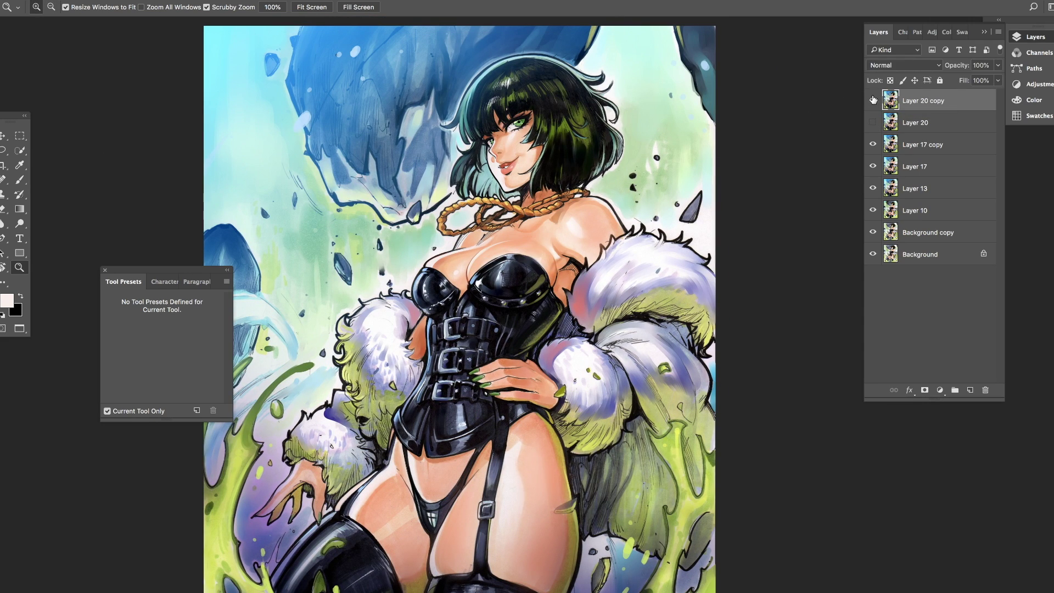
pyautogui.click(613, 436)
pyautogui.click(872, 100)
pyautogui.click(873, 123)
pyautogui.click(873, 101)
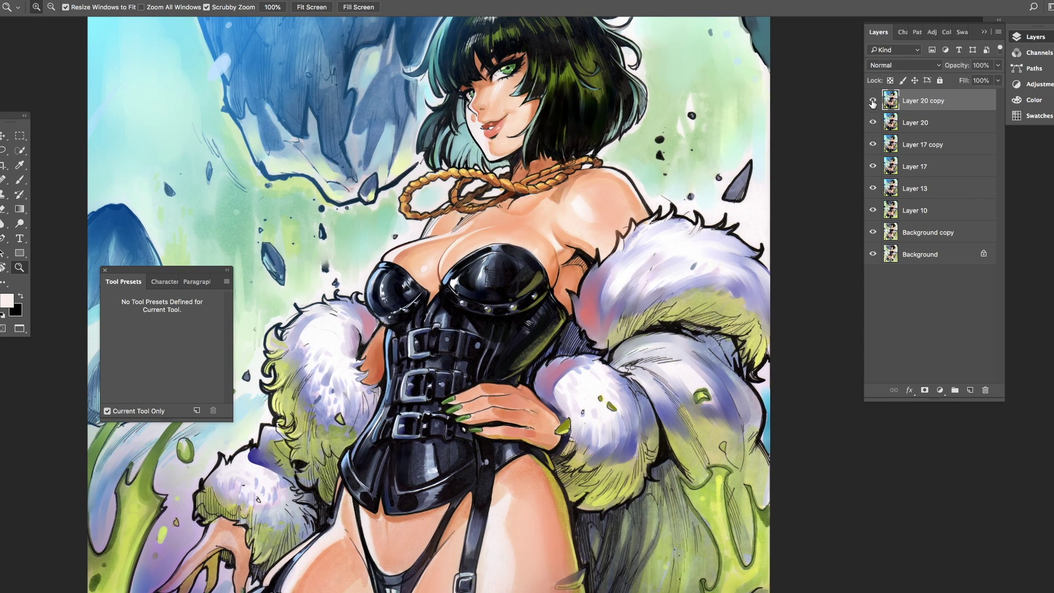
pyautogui.click(538, 293)
# Step: Try warping the lassoed bust larger, then cancel and undo the trial layer
pyautogui.press('l')
pyautogui.hotkey('ctrl', 'j')
pyautogui.hotkey('ctrl', 't')
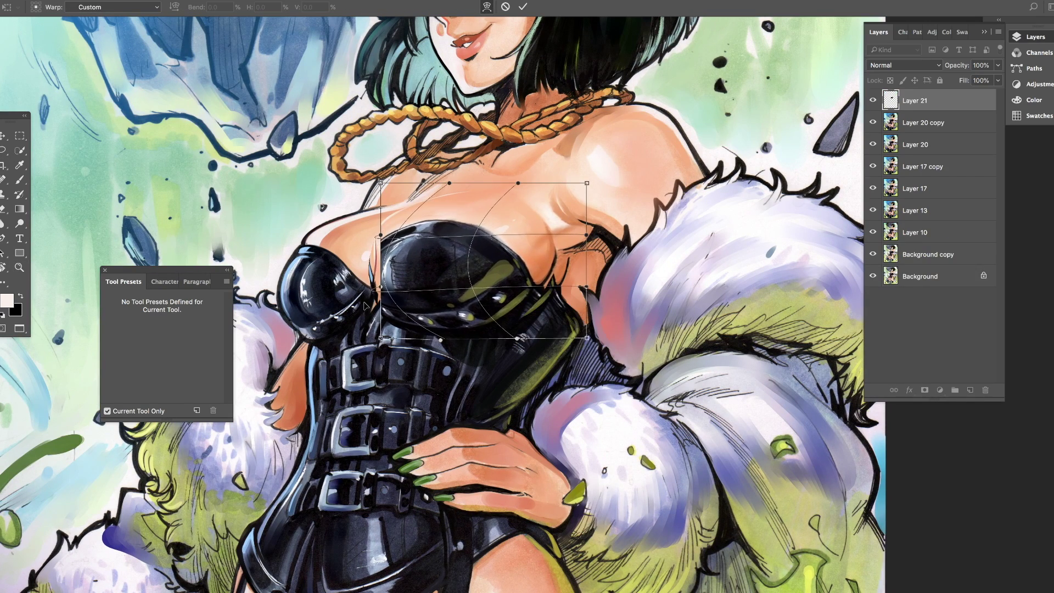
pyautogui.moveTo(405, 342); pyautogui.dragTo(410, 258)
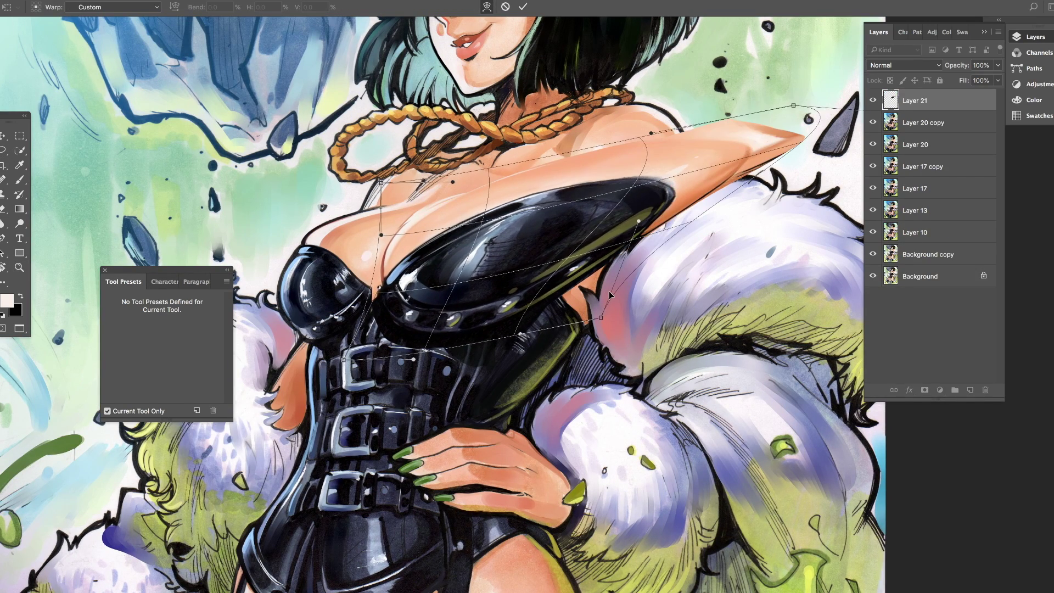
pyautogui.press('Escape')
pyautogui.hotkey('ctrl', 'z')
pyautogui.click(873, 101)
pyautogui.click(873, 122)
pyautogui.click(872, 100)
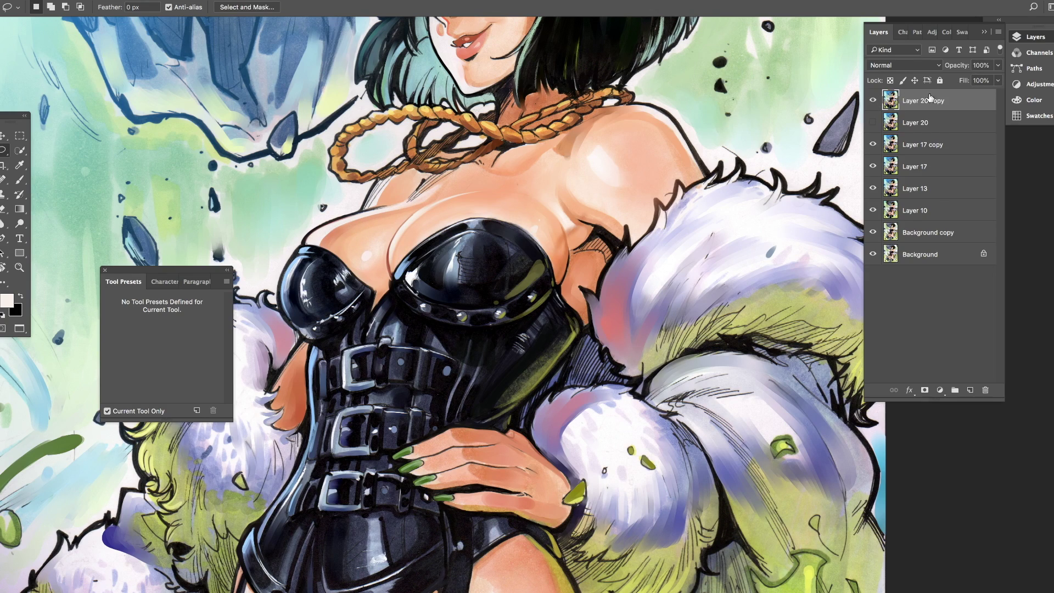
# Step: Zoom into the bust, pick a darker red-brown skin colour, and add Layer 21
pyautogui.press('z')
pyautogui.click(420, 282)
pyautogui.press('b')
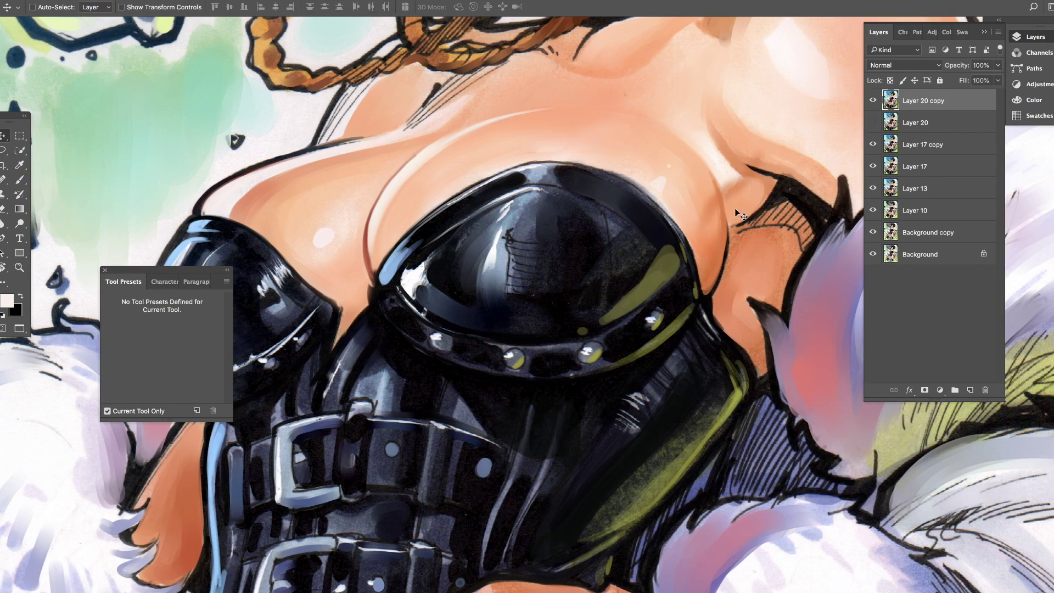
pyautogui.keyDown('alt'); pyautogui.click(774, 172); pyautogui.keyUp('alt')
pyautogui.moveTo(473, 383); pyautogui.dragTo(619, 412)
pyautogui.keyDown('alt'); pyautogui.click(488, 339); pyautogui.keyUp('alt')
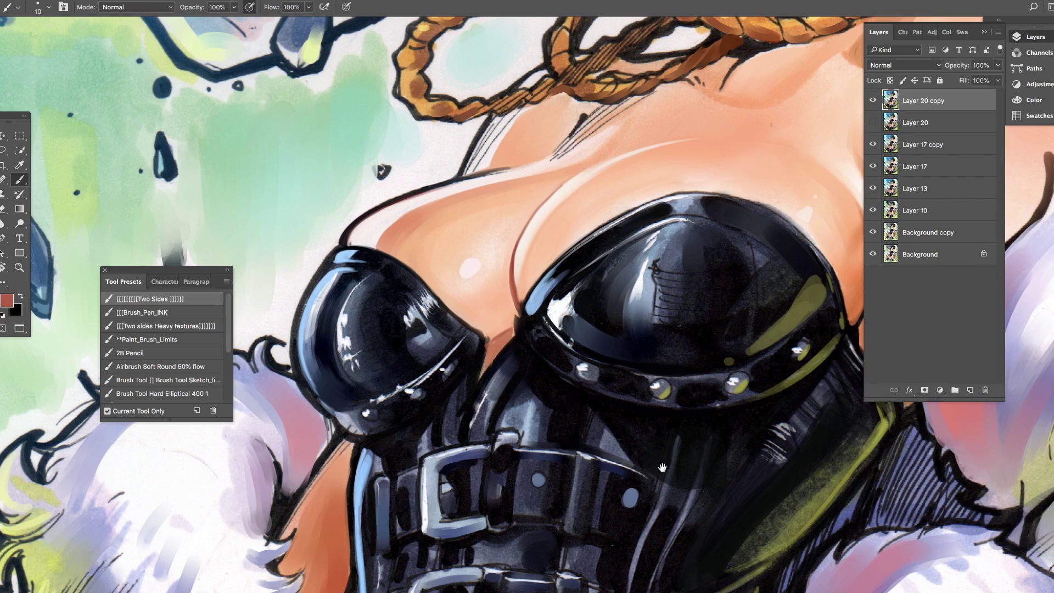
pyautogui.moveTo(662, 467); pyautogui.dragTo(599, 384)
pyautogui.hotkey('ctrl', 'shift', 'alt', 'n')
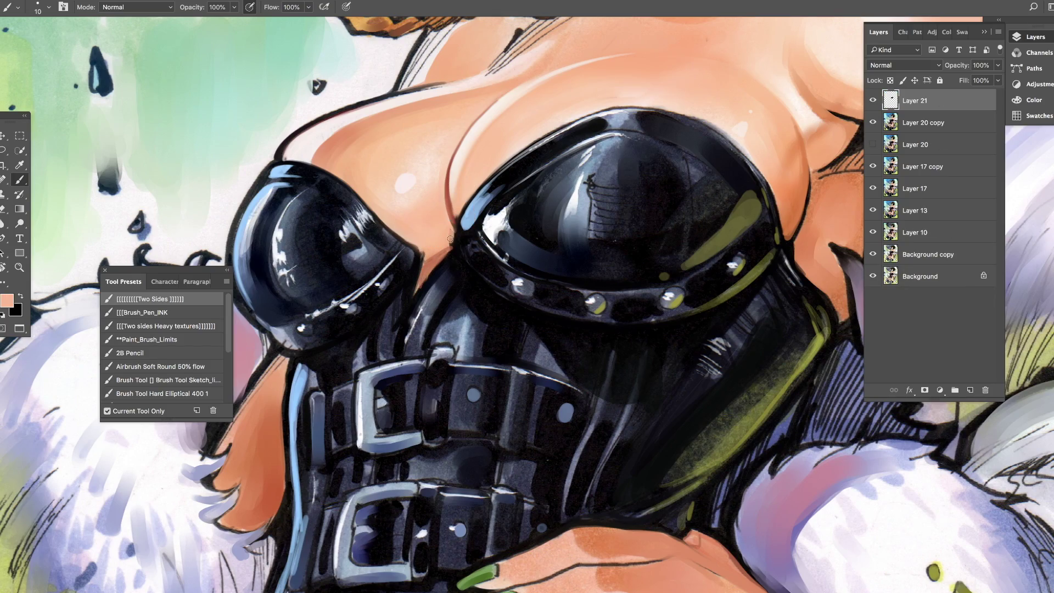
# Step: Hide Layer 21, show Layer 20 copy again, and add empty Layer 22
pyautogui.press('z')
pyautogui.keyDown('alt'); pyautogui.click(516, 307); pyautogui.keyUp('alt')
pyautogui.click(494, 308)
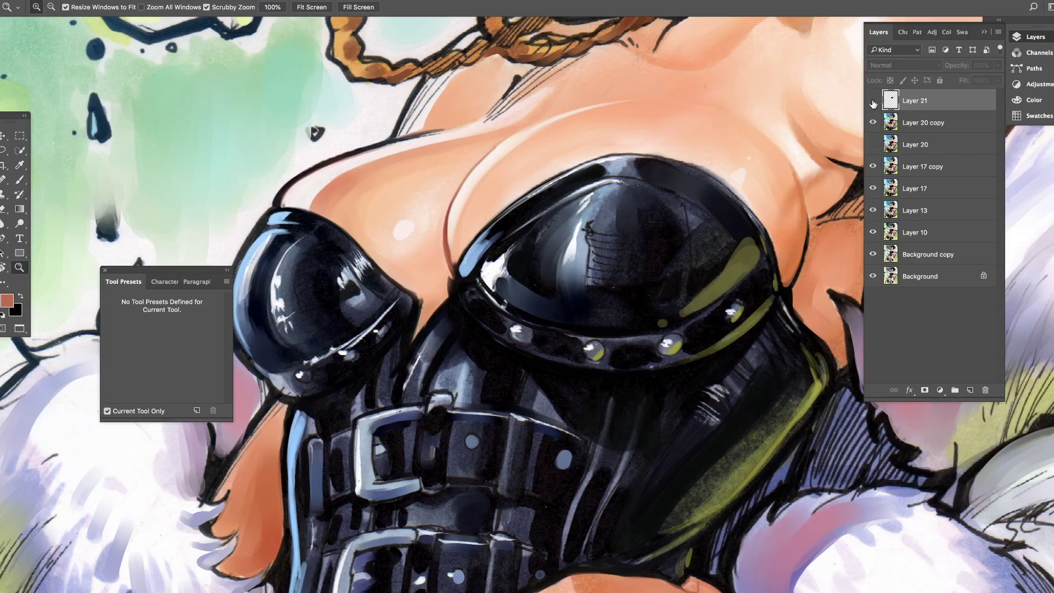
pyautogui.moveTo(872, 101); pyautogui.dragTo(874, 122)
pyautogui.click(873, 122)
pyautogui.moveTo(581, 318); pyautogui.dragTo(623, 333)
pyautogui.hotkey('ctrl', 'shift', 'alt', 'n')
pyautogui.press('b')
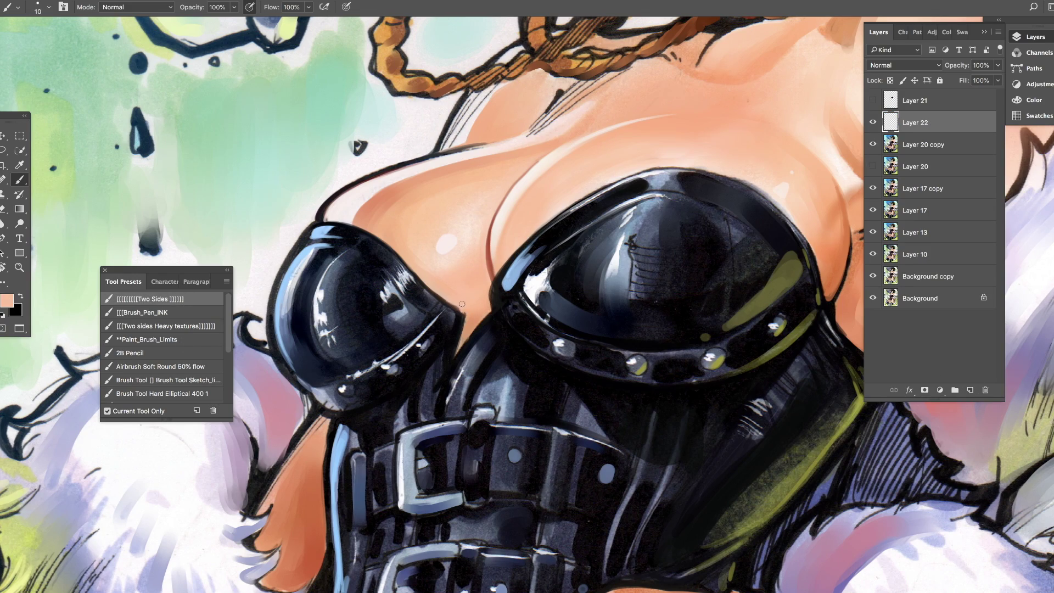
# Step: Delete the empty Layers 22 and 21 from the stack
pyautogui.press('z')
pyautogui.keyDown('alt'); pyautogui.click(438, 406); pyautogui.keyUp('alt')
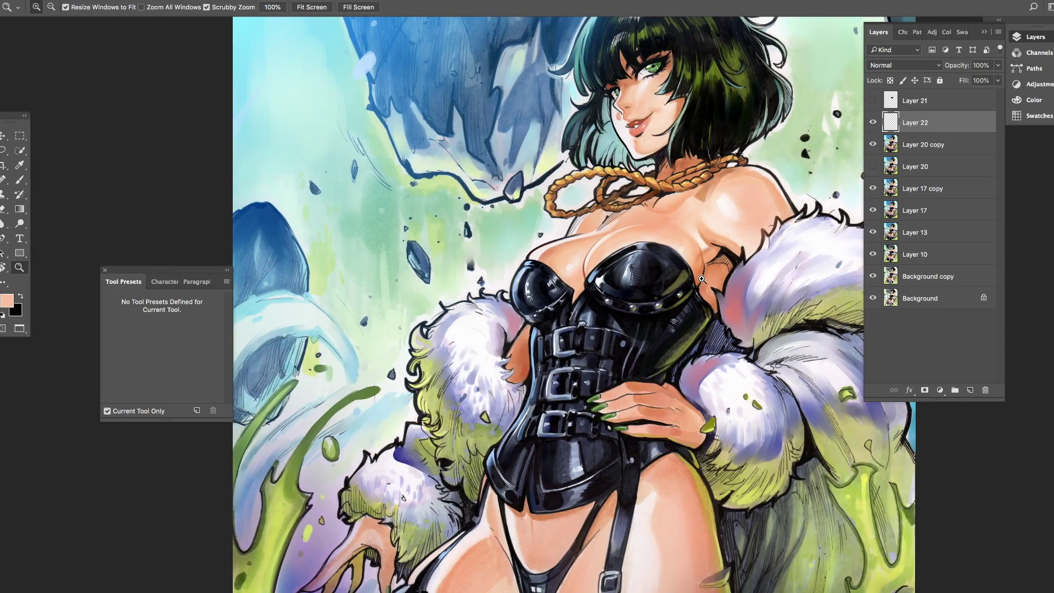
pyautogui.click(747, 211)
pyautogui.click(764, 202)
pyautogui.keyDown('alt'); pyautogui.click(764, 202); pyautogui.keyUp('alt')
pyautogui.click(873, 166)
pyautogui.click(922, 144)
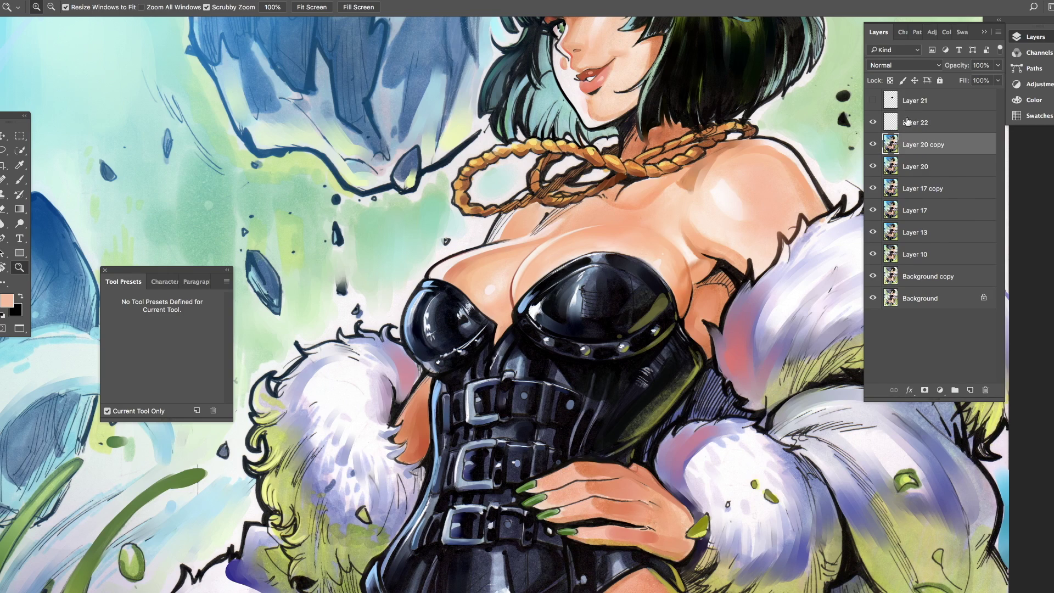
pyautogui.hotkey('alt', ']')
pyautogui.hotkey('alt', ']')
pyautogui.press('Delete')
pyautogui.press('Delete')
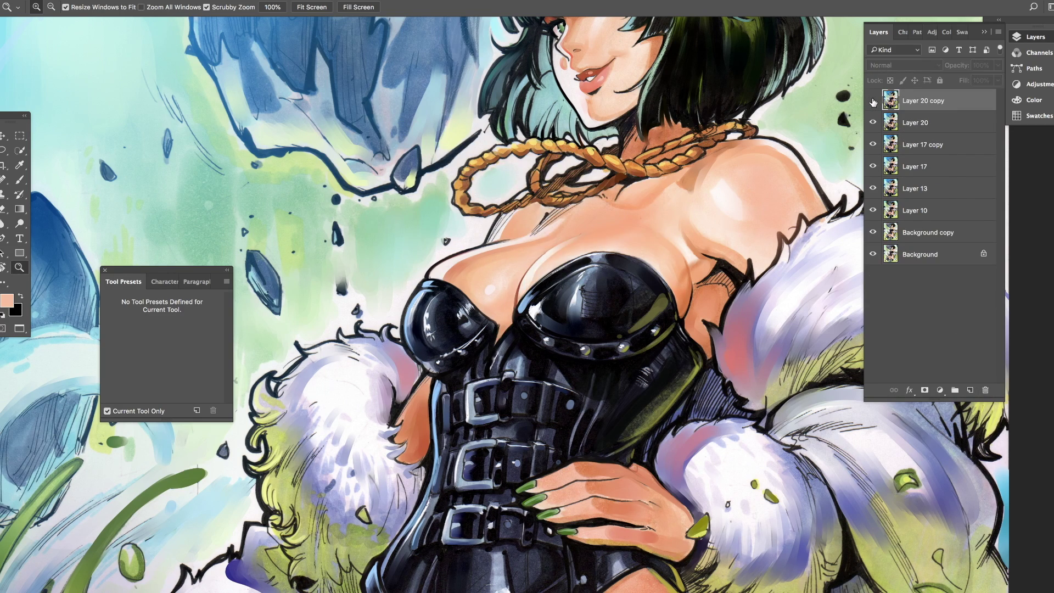
# Step: Hide Layer 20 and compare the figure with Layer 20 copy toggled
pyautogui.hotkey('ctrl', '-')
pyautogui.click(873, 122)
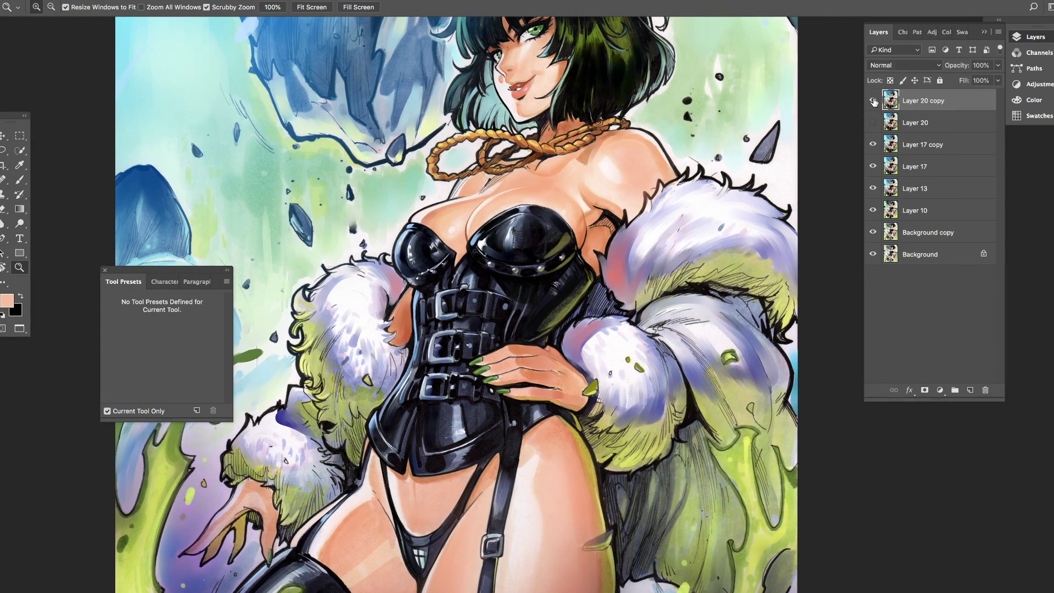
pyautogui.click(872, 102)
pyautogui.click(873, 102)
pyautogui.hotkey('ctrl', '+')
# Step: Lasso the right corset cup on Layer 20 copy and warp it into shape
pyautogui.press('l')
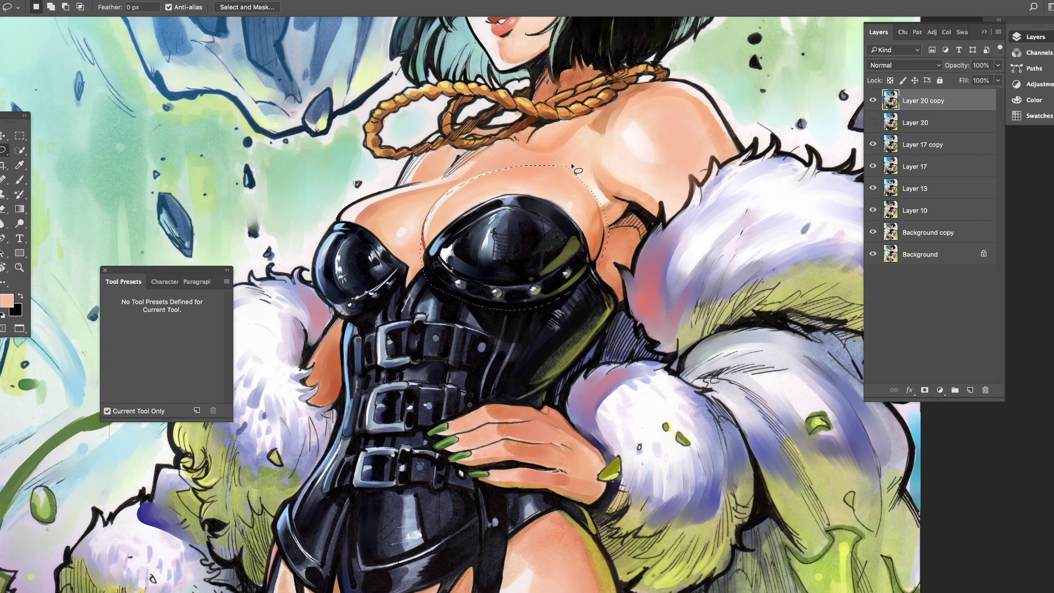
pyautogui.hotkey('ctrl', 't')
pyautogui.moveTo(511, 236); pyautogui.dragTo(596, 253)
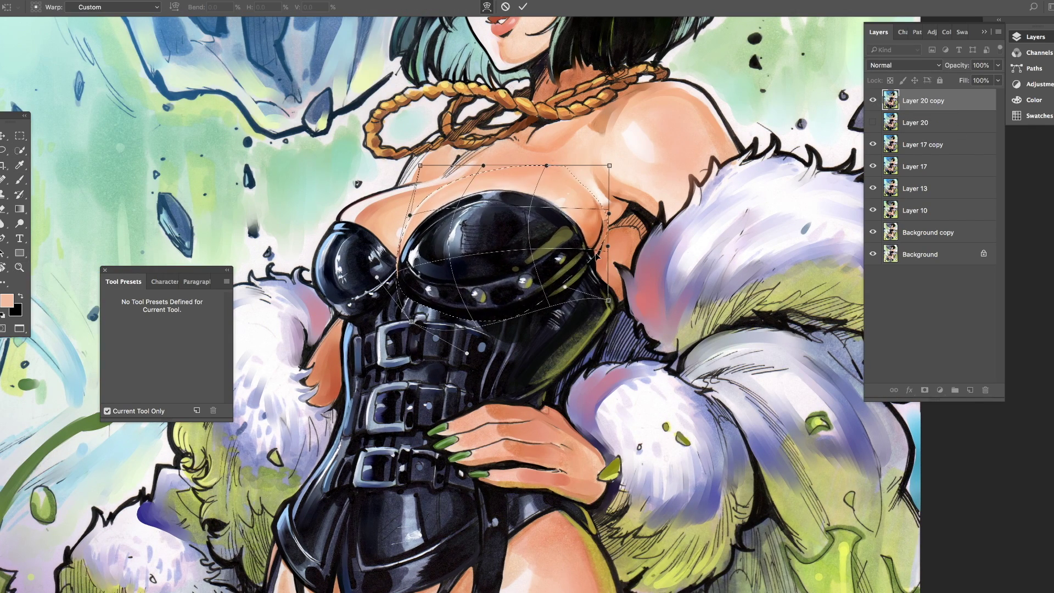
pyautogui.press('Return')
# Step: Fit the artwork in view and compare Layer 20 against earlier painting states
pyautogui.press('z')
pyautogui.hotkey('ctrl', '0')
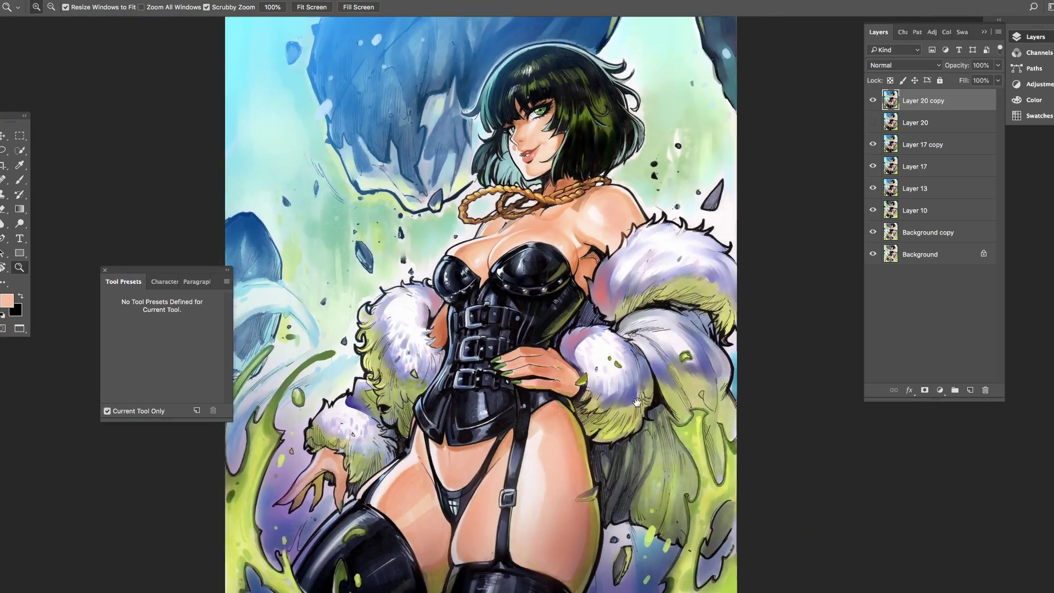
pyautogui.click(922, 144)
pyautogui.moveTo(872, 233); pyautogui.dragTo(872, 101)
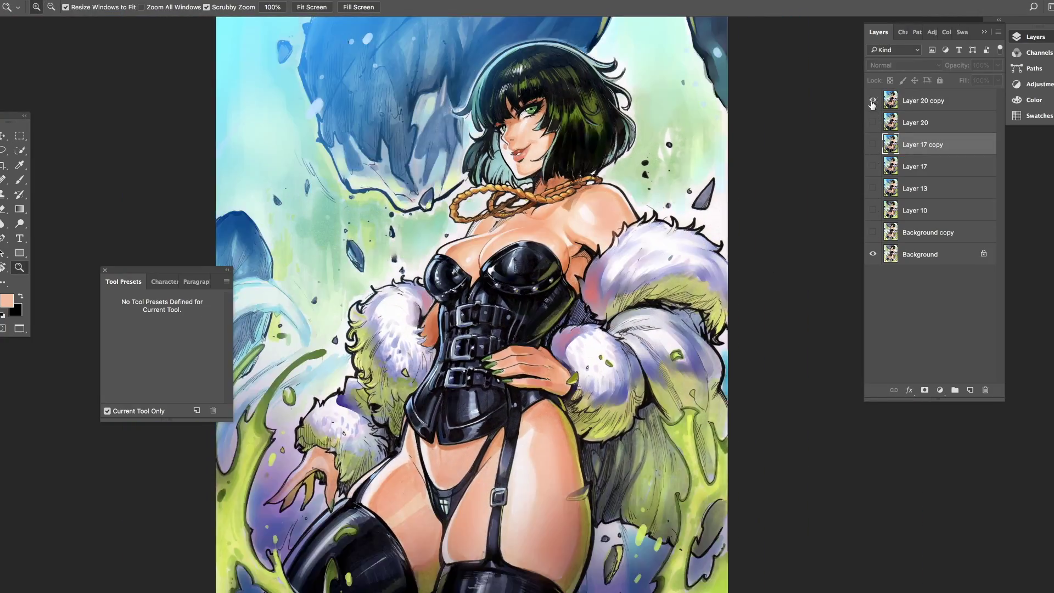
pyautogui.click(876, 105)
pyautogui.click(876, 104)
pyautogui.click(873, 122)
# Step: Delete the old layers from Layer 17 to Background copy, then hide both Layer 20 layers
pyautogui.hotkey('alt', '[')
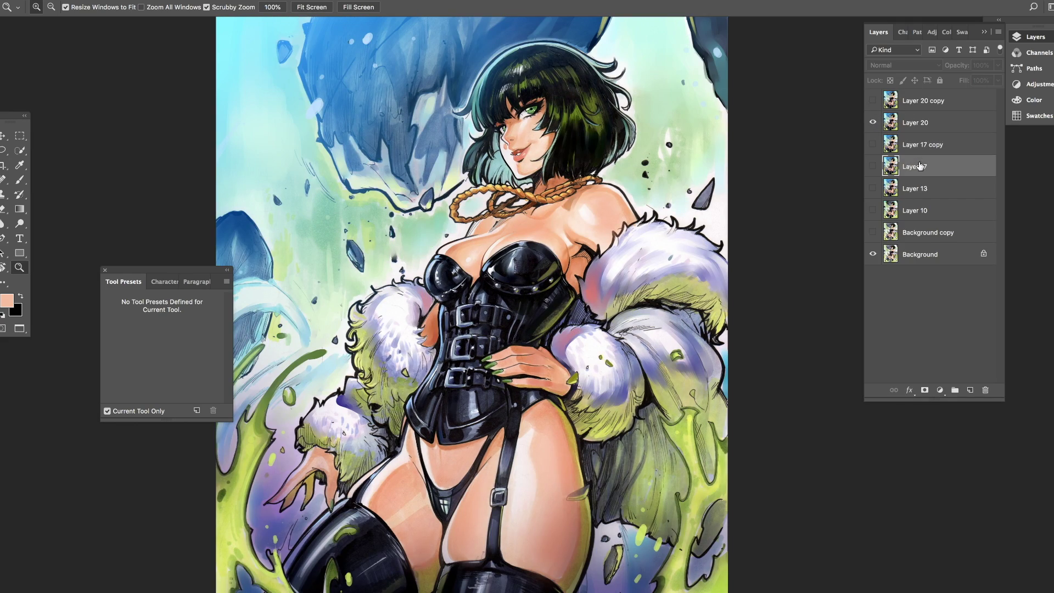
pyautogui.hotkey('shift', 'alt', '[')
pyautogui.hotkey('shift', 'alt', '[')
pyautogui.hotkey('shift', 'alt', '[')
pyautogui.press('Delete')
pyautogui.moveTo(873, 101); pyautogui.dragTo(873, 122)
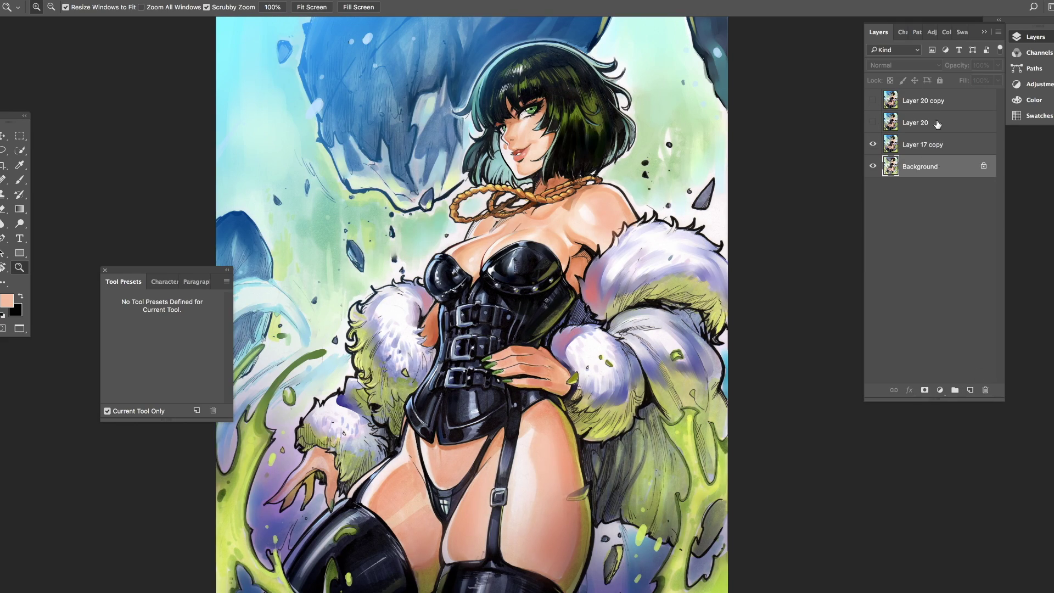
pyautogui.moveTo(654, 521); pyautogui.dragTo(677, 444)
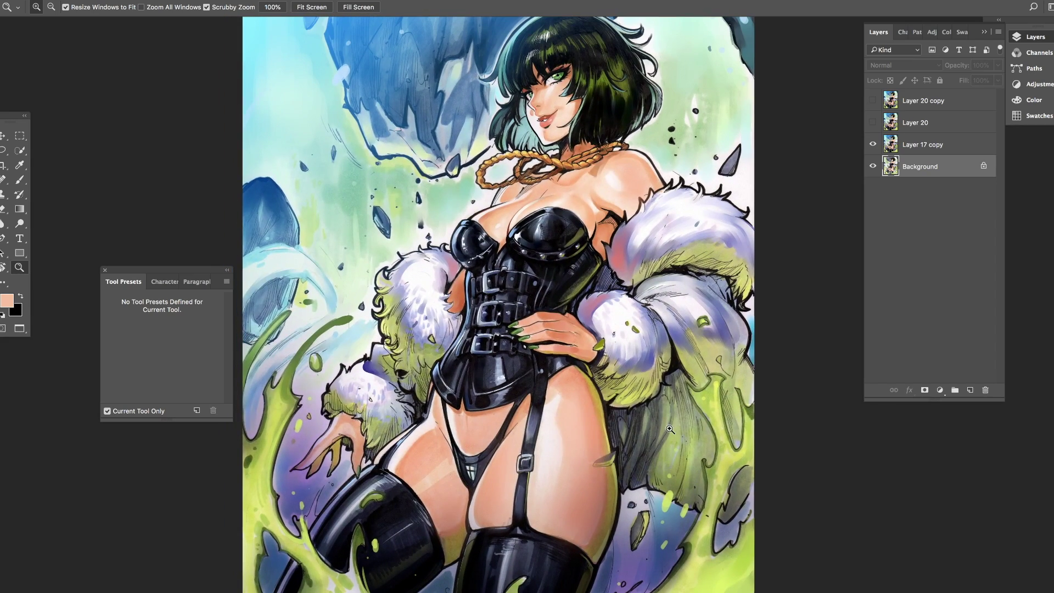
# Step: Save a JPEG copy named blizzard_Final.jpg
pyautogui.press('shift+super+s')
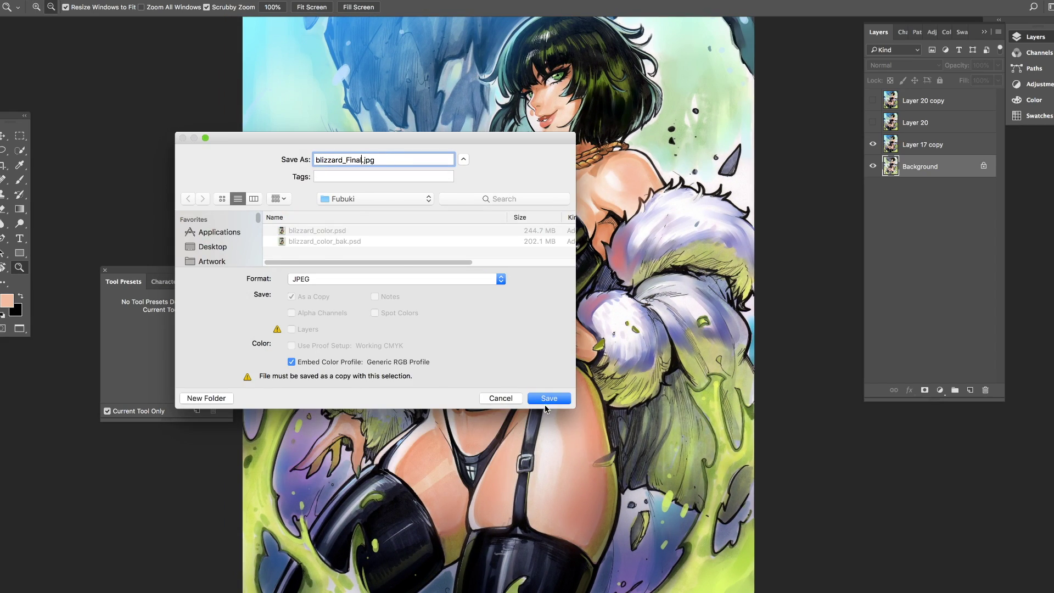
pyautogui.click(547, 402)
pyautogui.keyDown('alt'); pyautogui.click(559, 324); pyautogui.keyUp('alt')
pyautogui.press('super+w')
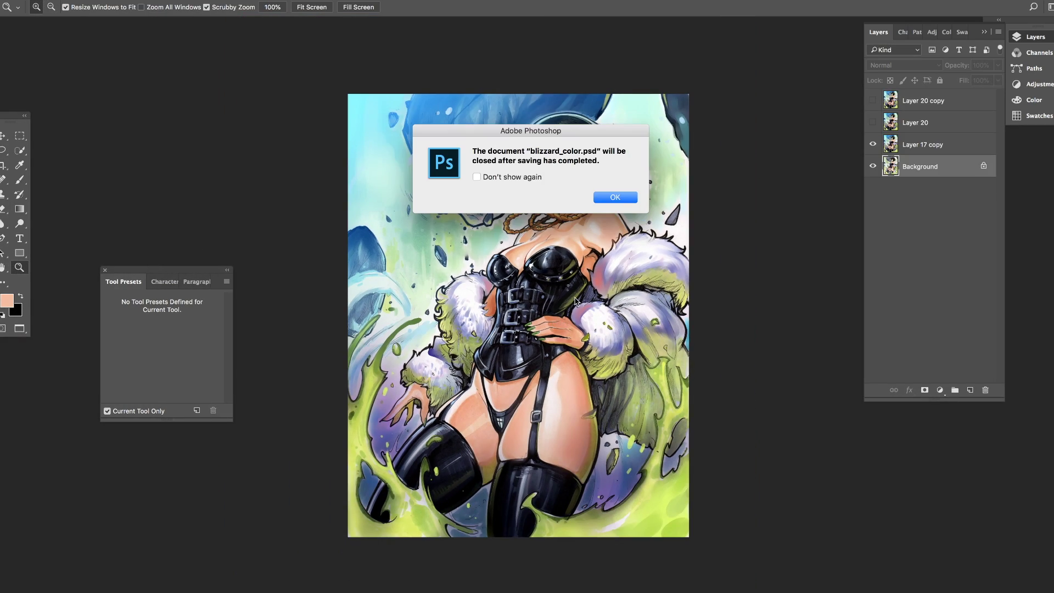